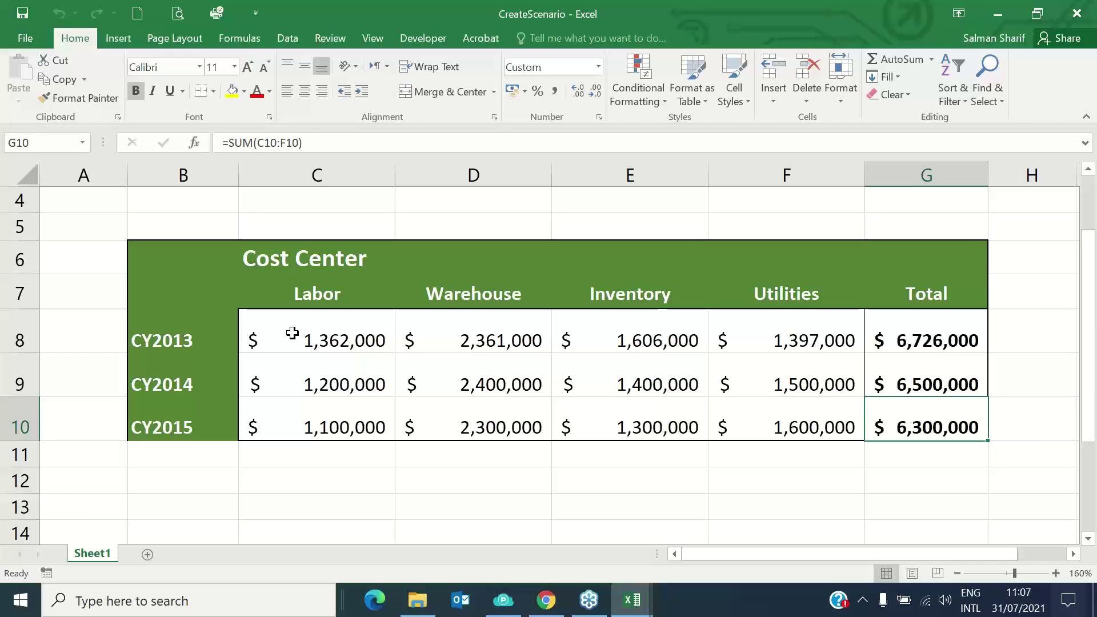
Return to the Excel workbook and review the Cost Center table's year rows and cost category headers
click(547, 606)
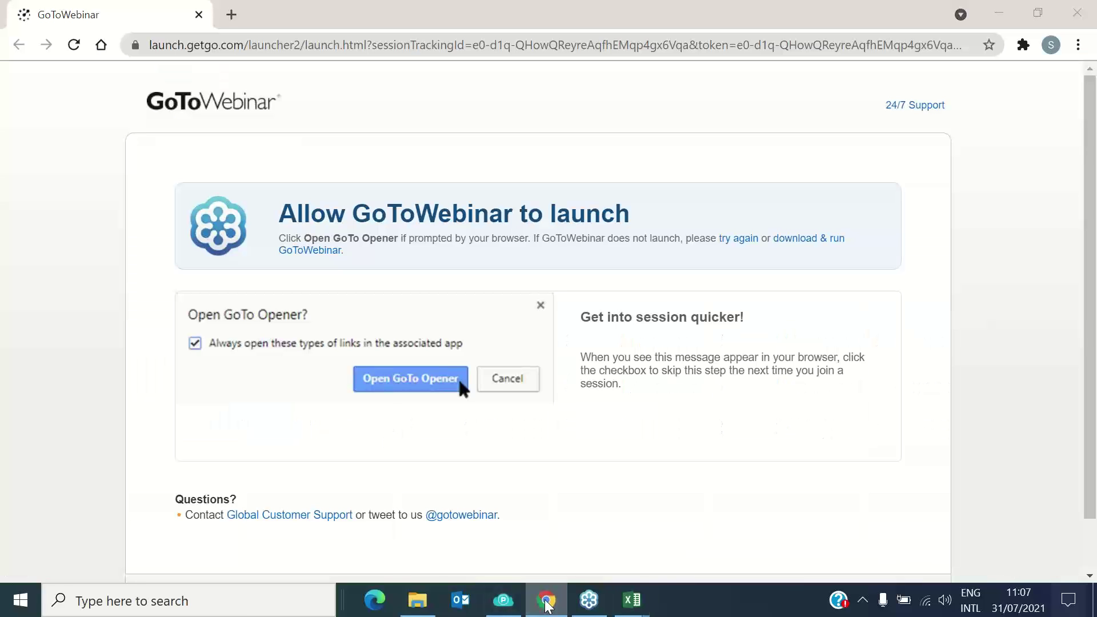
click(546, 605)
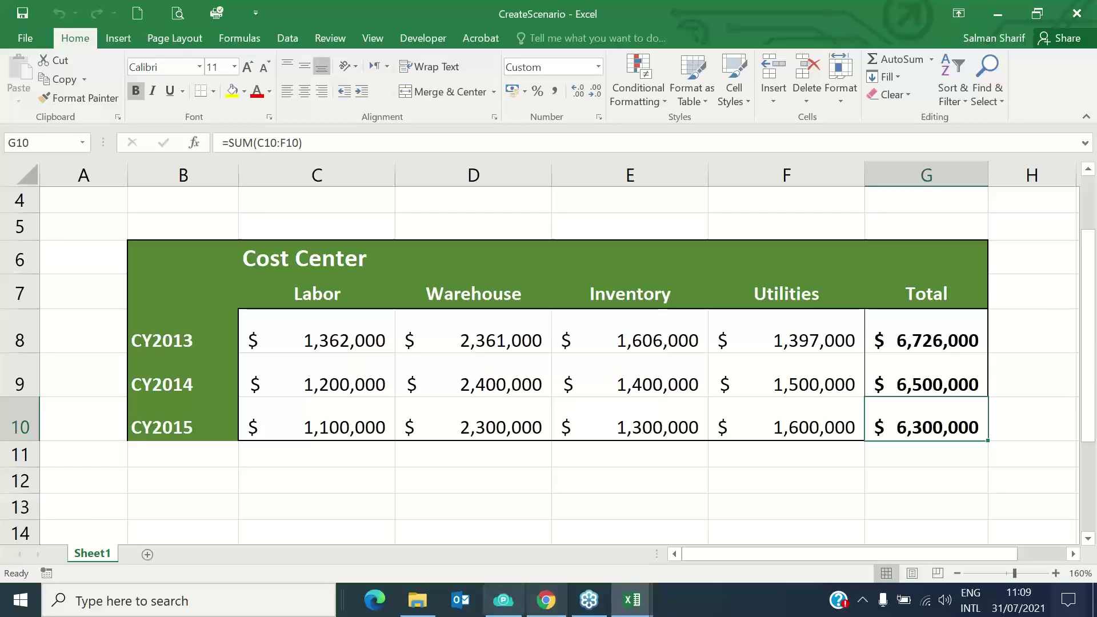
click(141, 250)
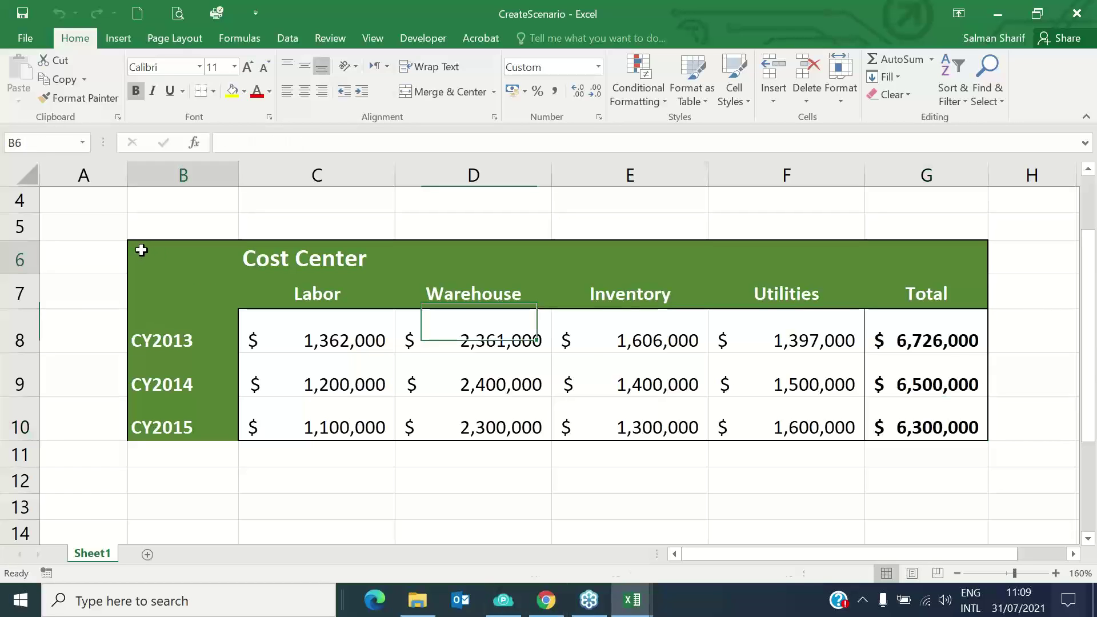
drag(141, 250, 948, 427)
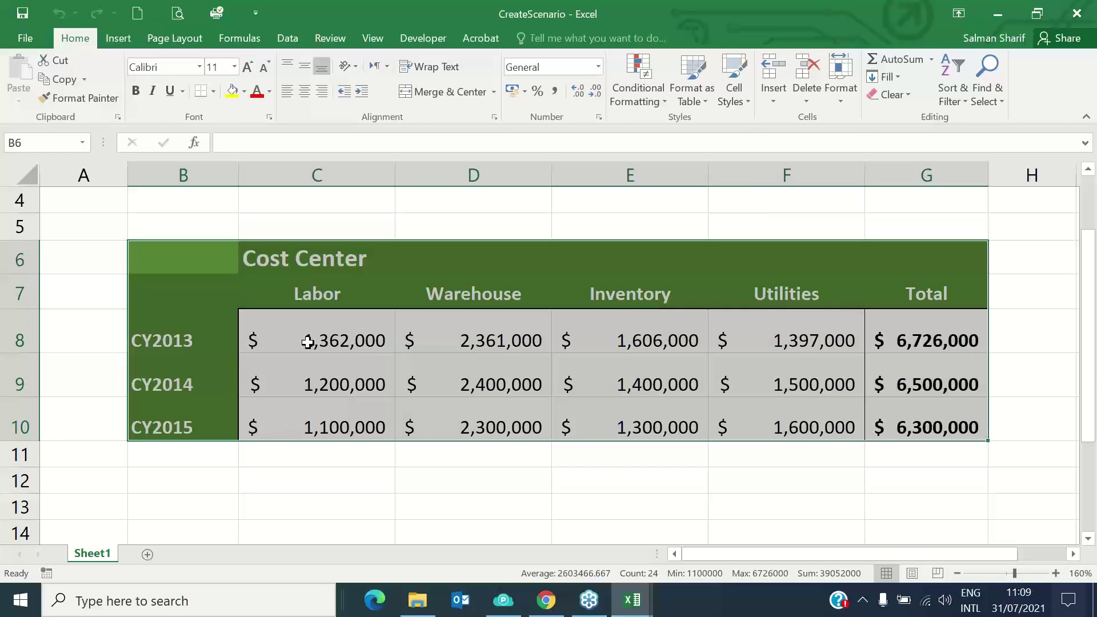
click(192, 343)
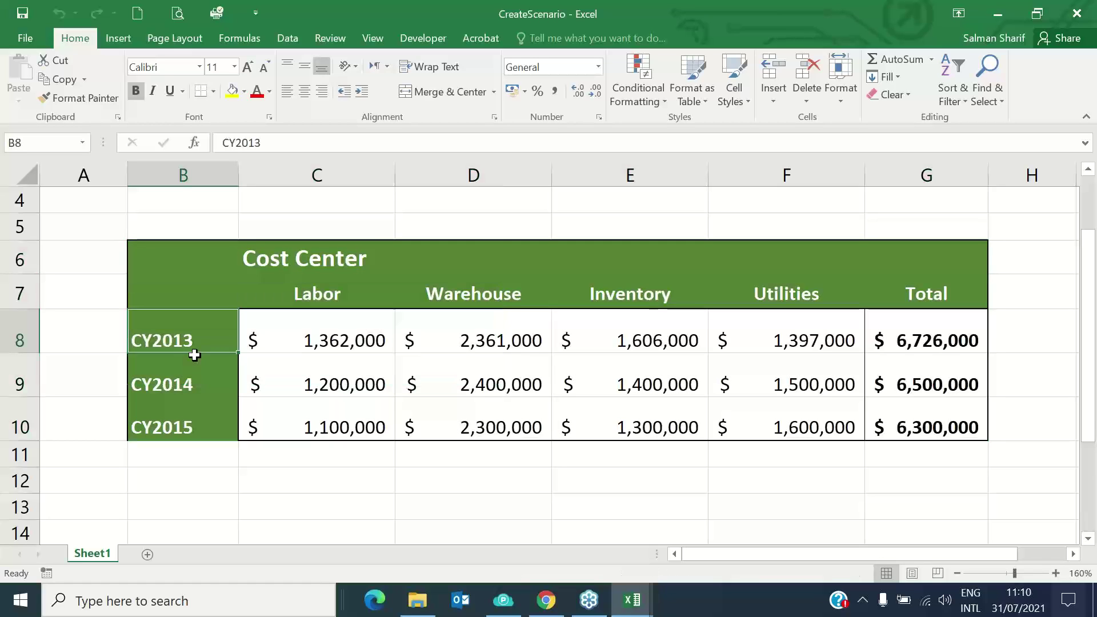
click(185, 386)
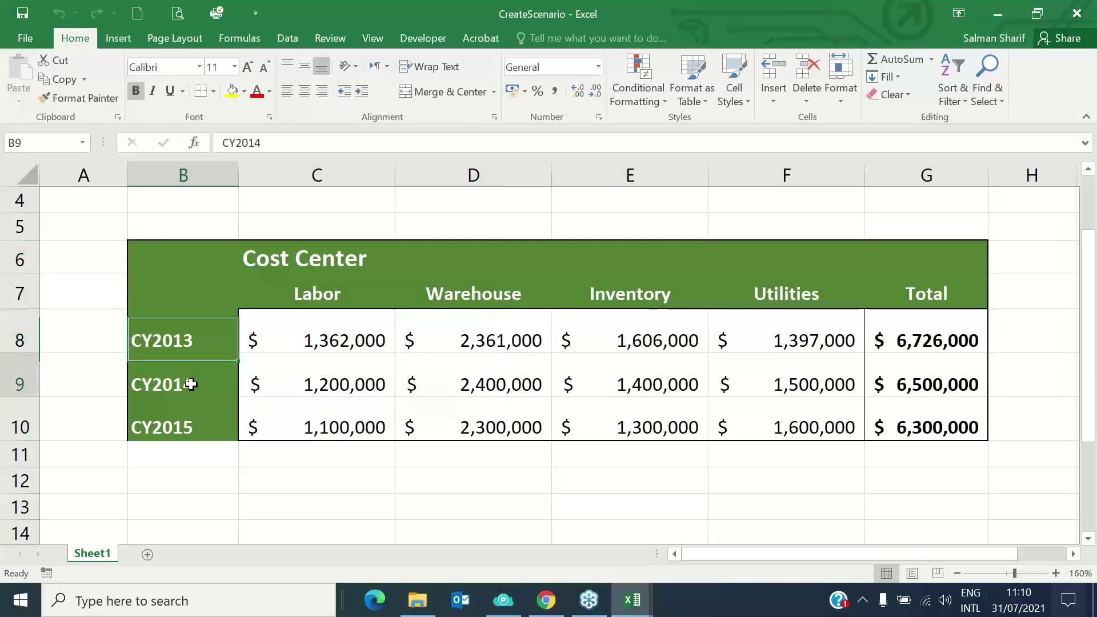
click(187, 424)
drag(307, 294, 749, 291)
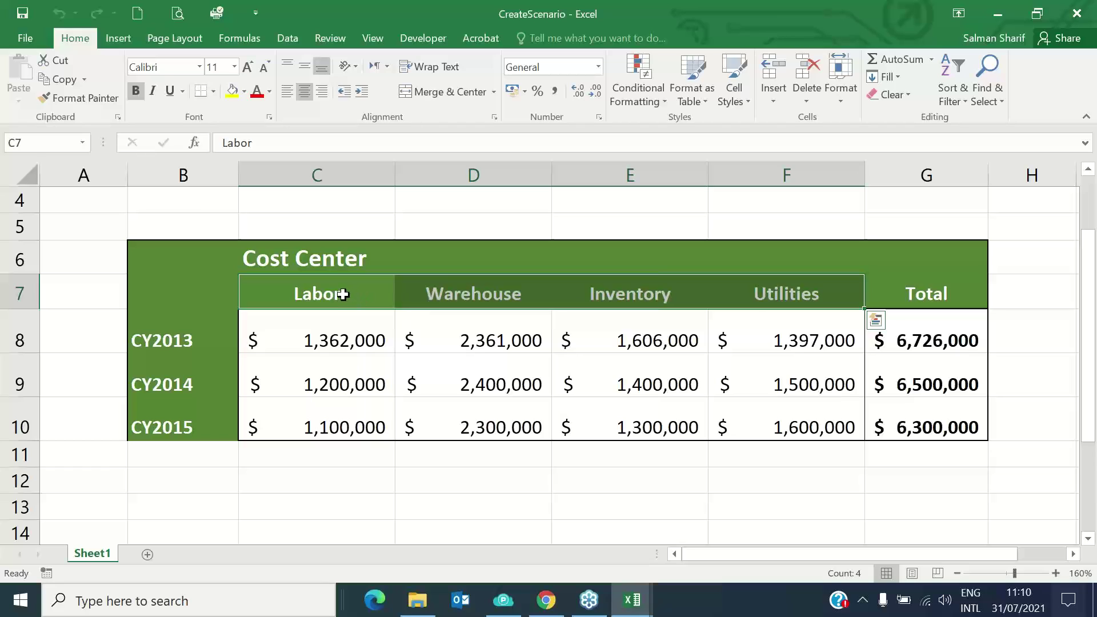
click(370, 294)
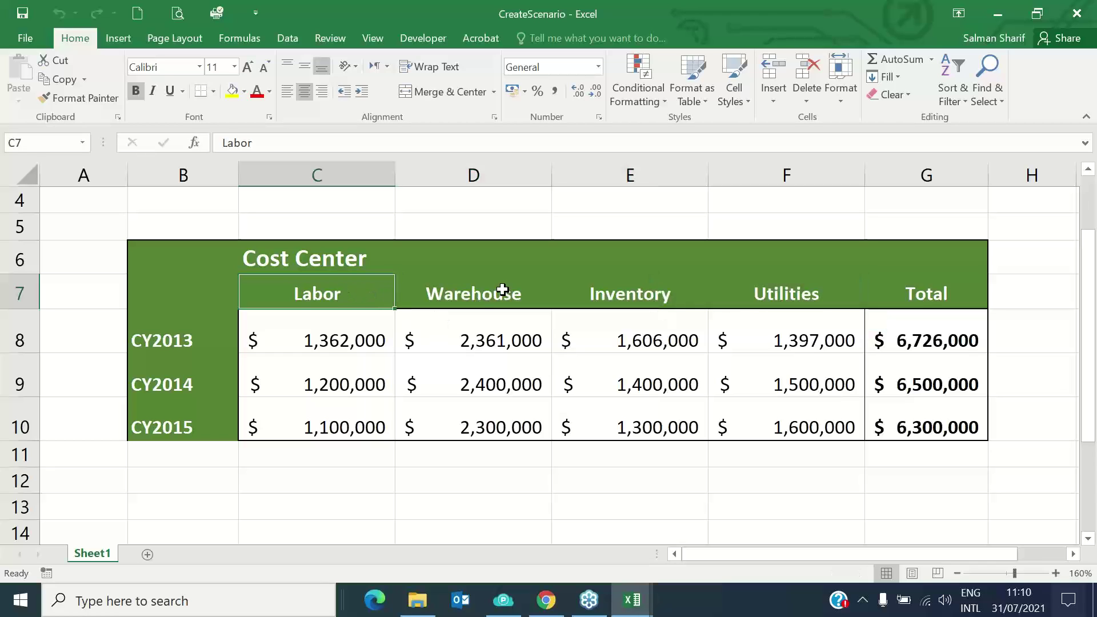
click(502, 290)
click(658, 294)
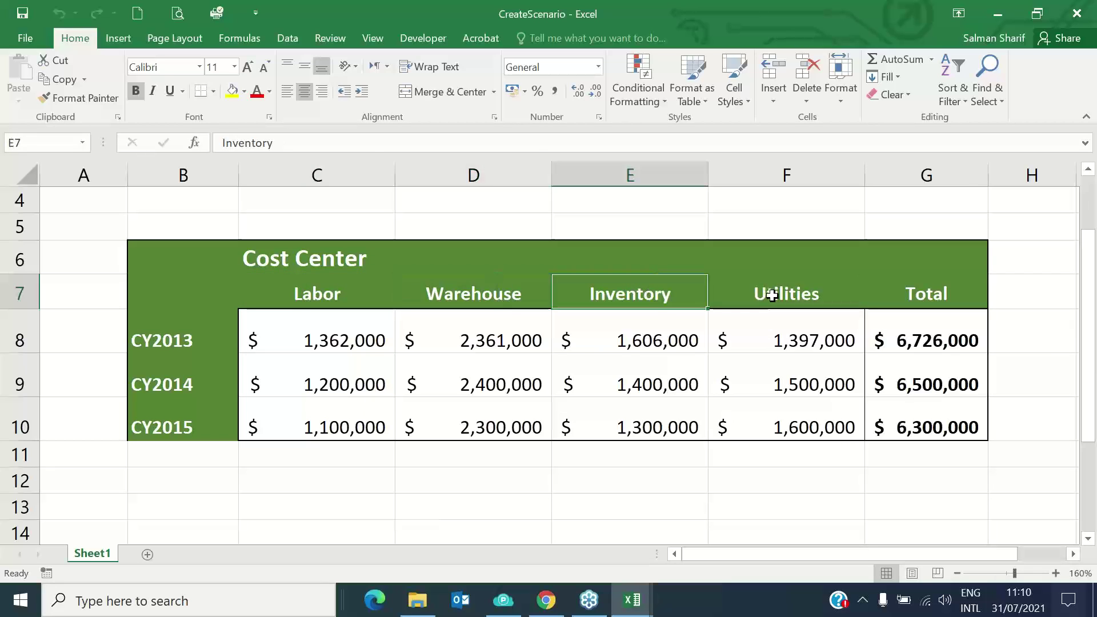
click(767, 290)
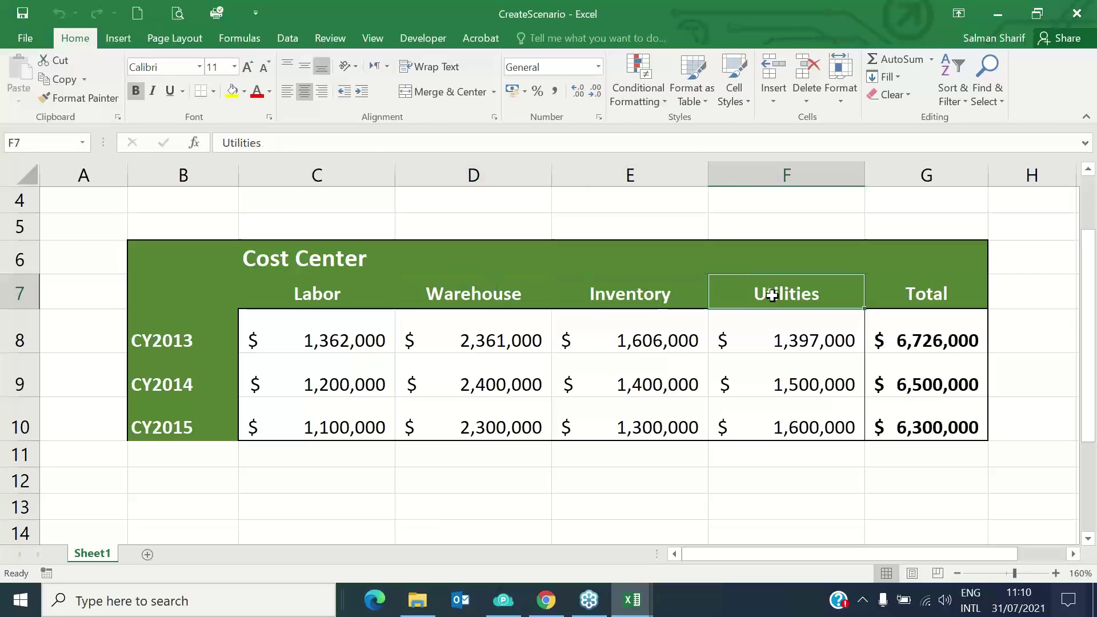
Review the yearly cost figures and the CY2013 total formula in G8, leaving it unchanged
click(327, 339)
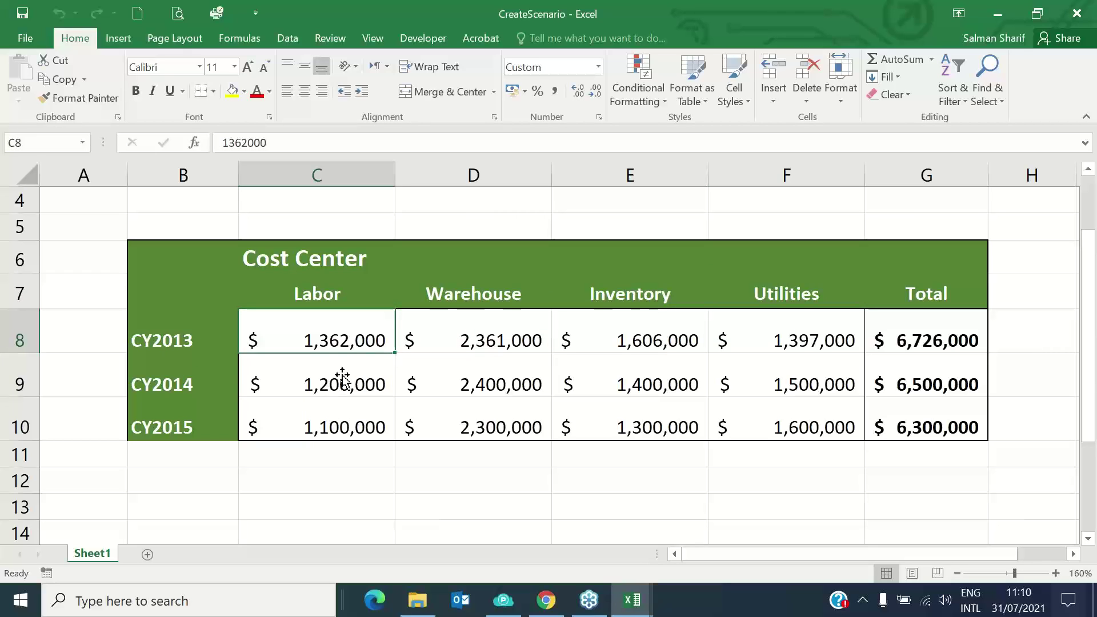
click(321, 384)
click(323, 436)
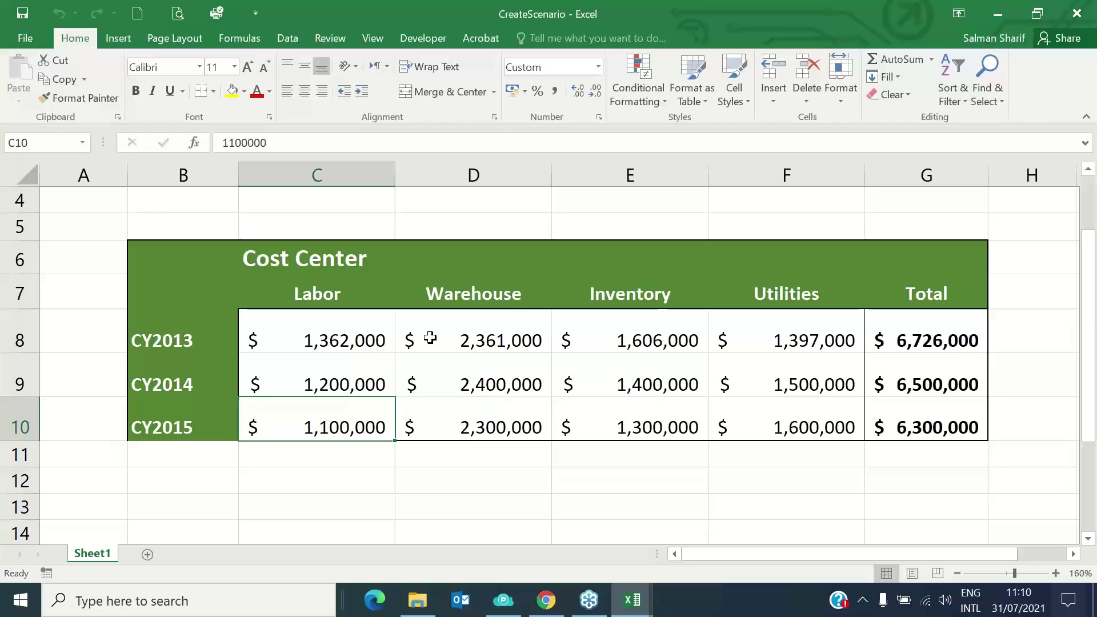
click(340, 333)
drag(340, 333, 829, 350)
click(828, 367)
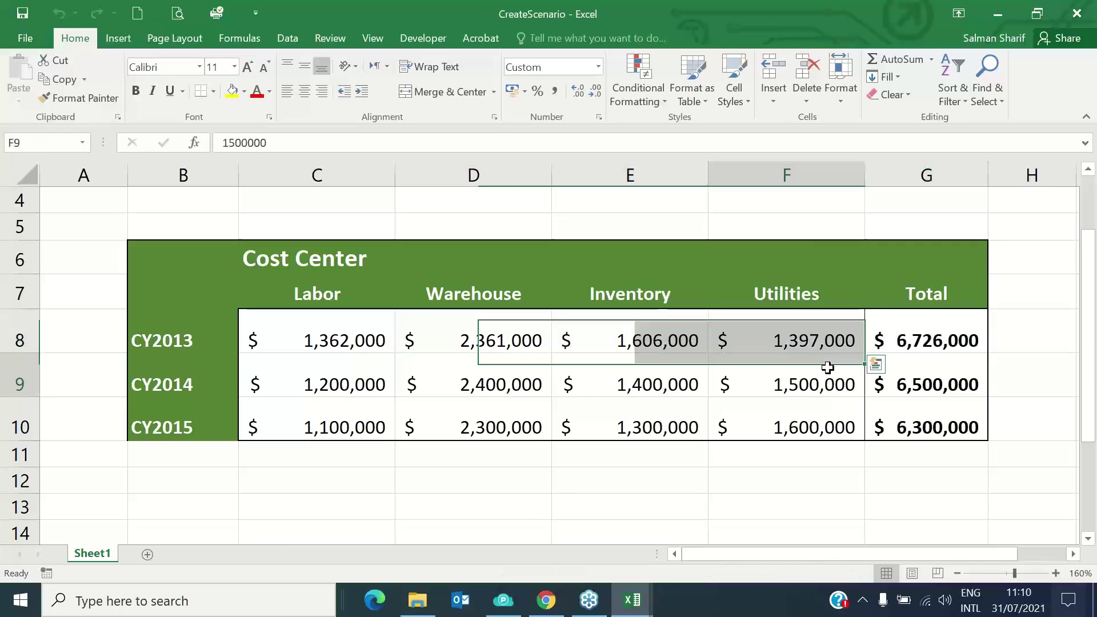
click(932, 336)
double_click(924, 337)
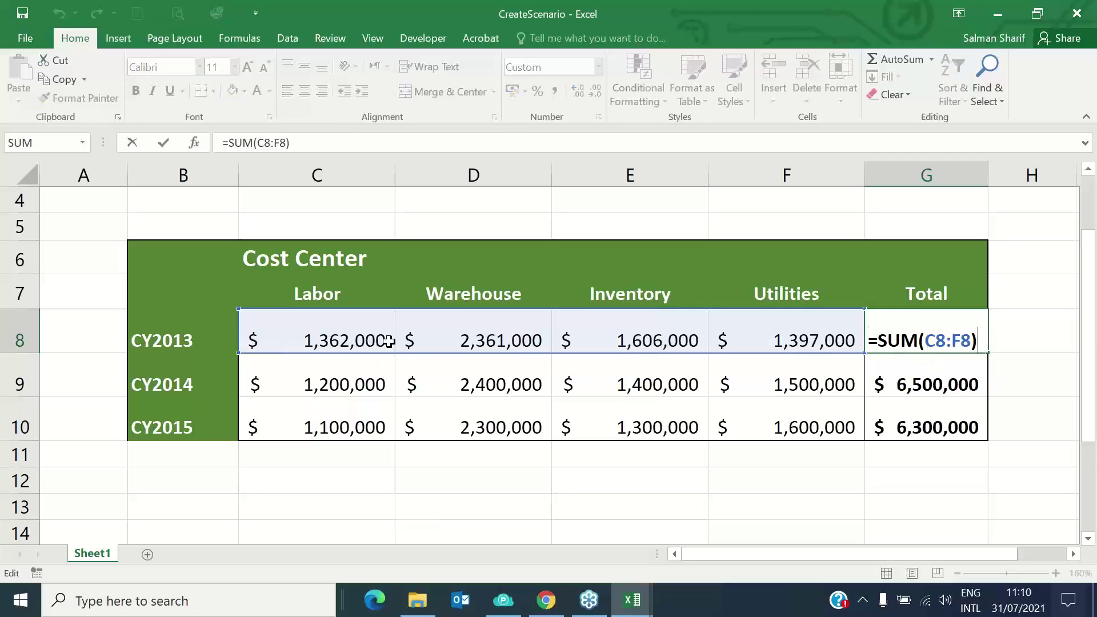
key(Escape)
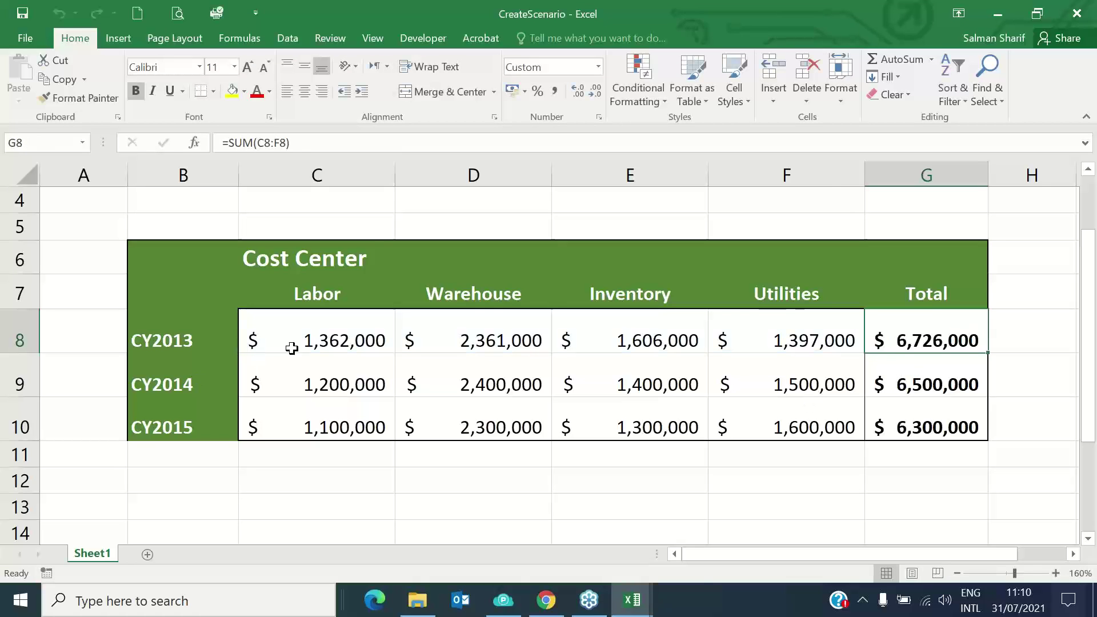
drag(290, 345, 858, 343)
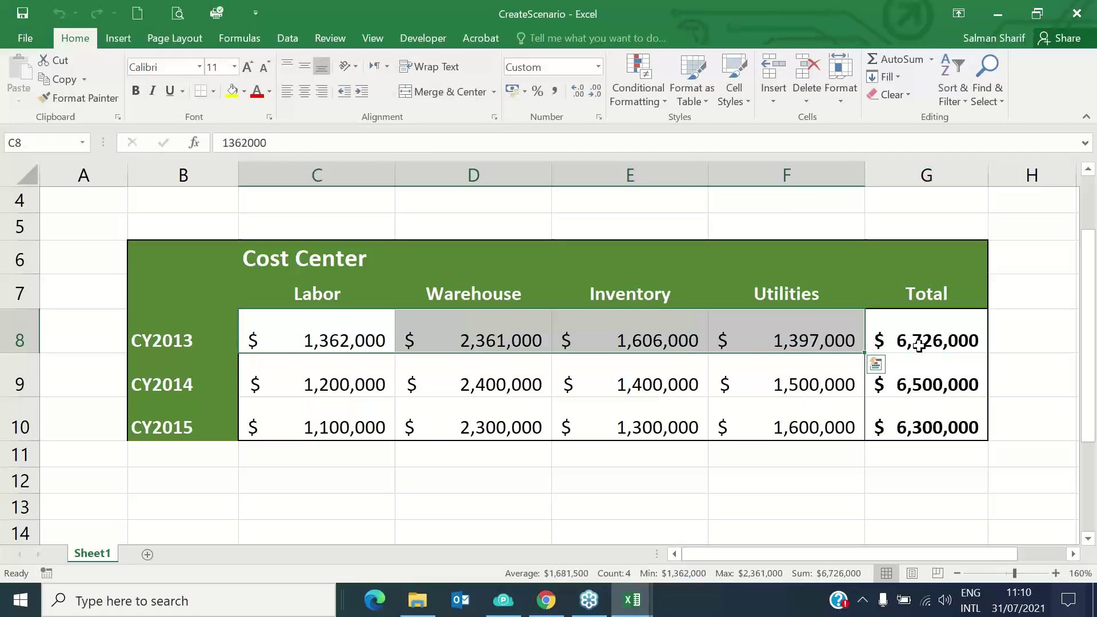
click(914, 342)
drag(355, 342, 848, 413)
click(808, 428)
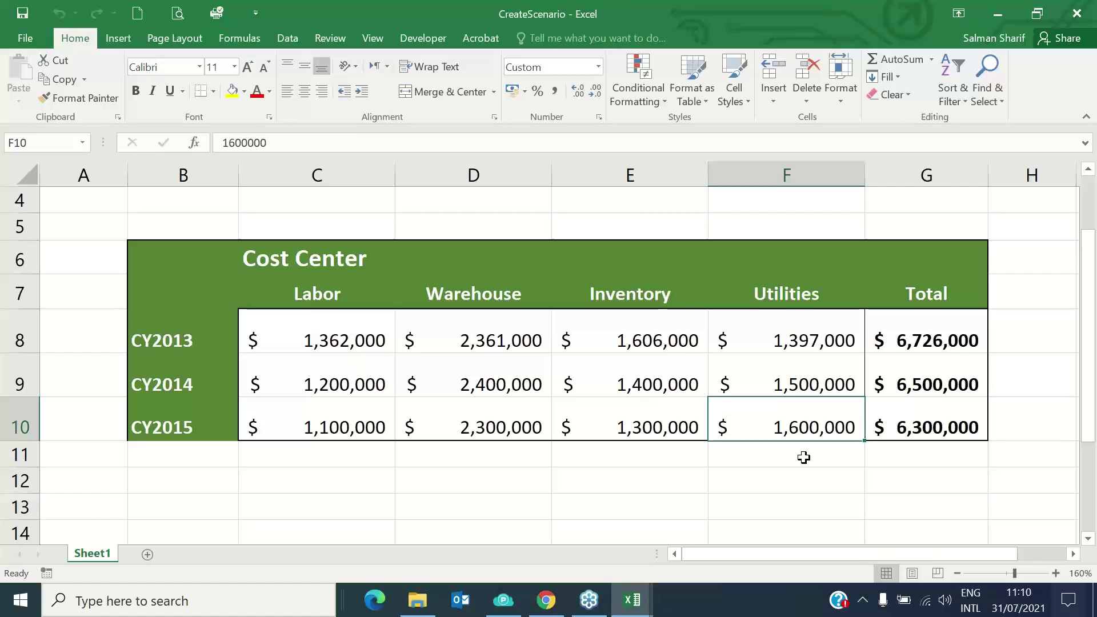
click(335, 339)
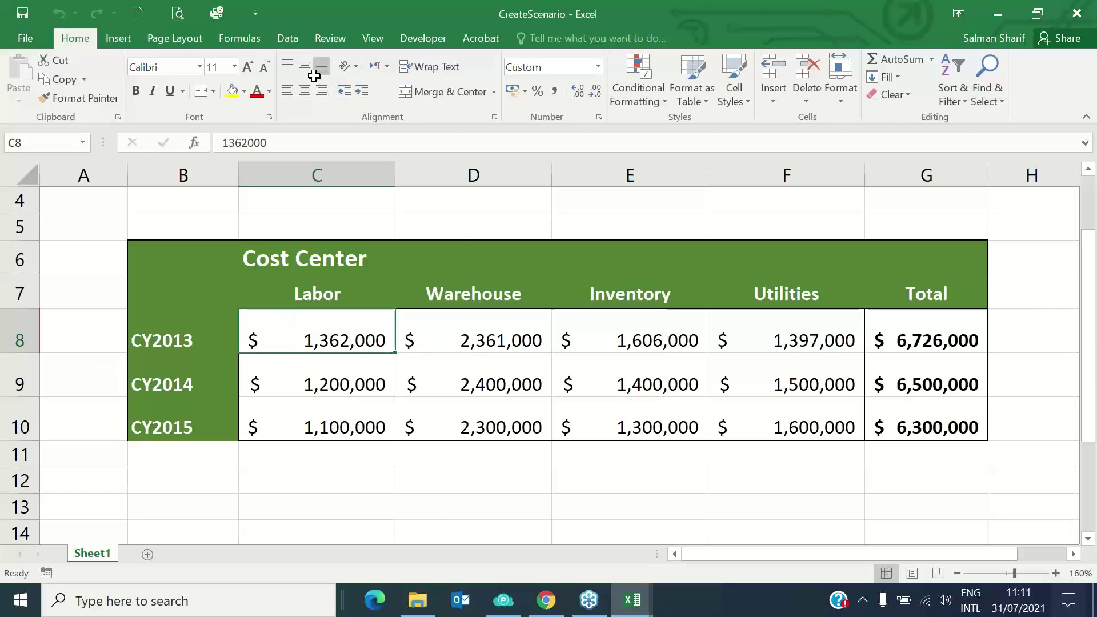
Open Scenario Manager from the Data tab's What-If Analysis menu
click(293, 39)
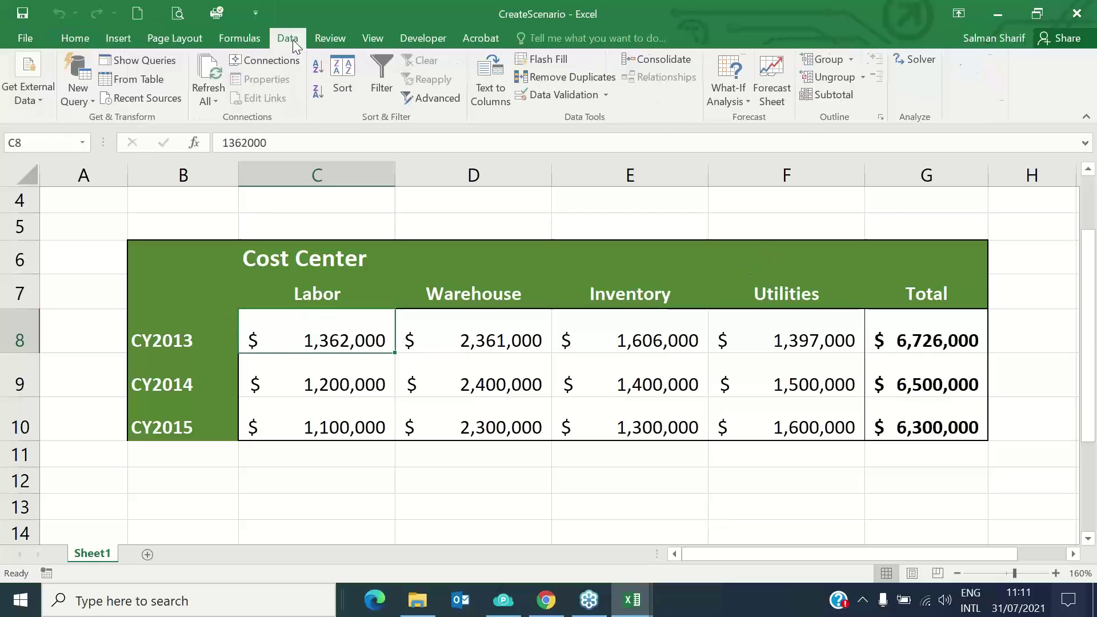
click(747, 102)
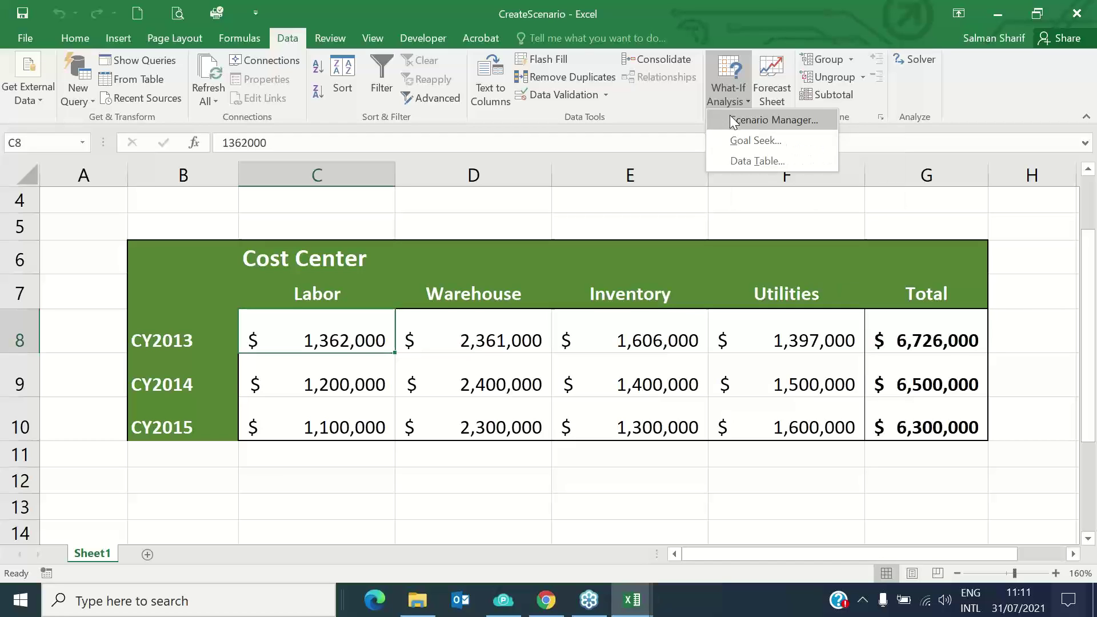
click(731, 118)
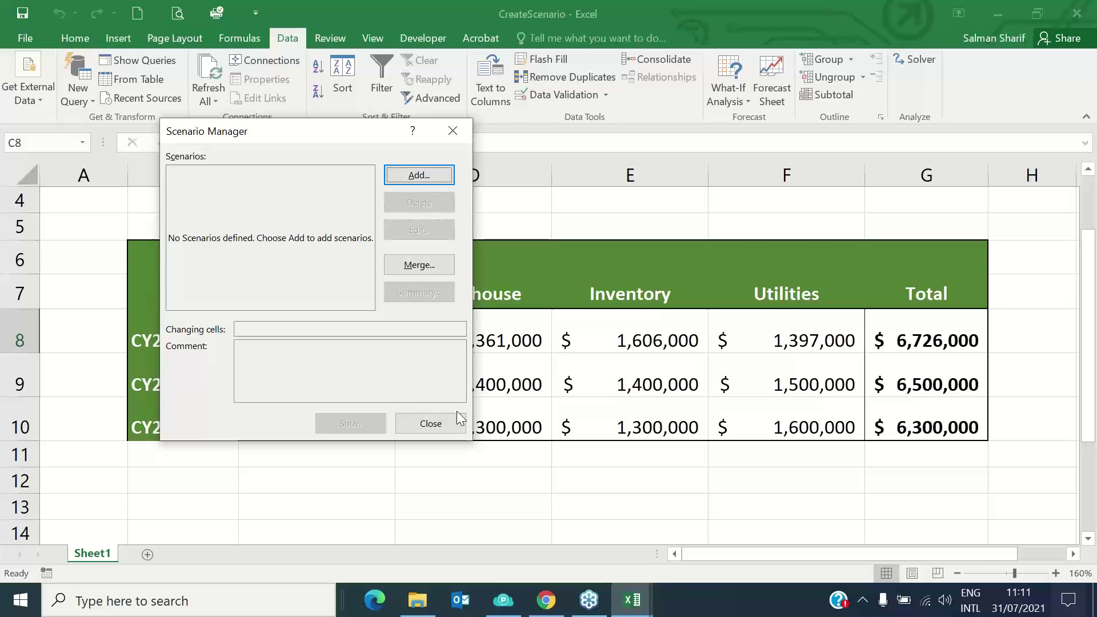
click(417, 174)
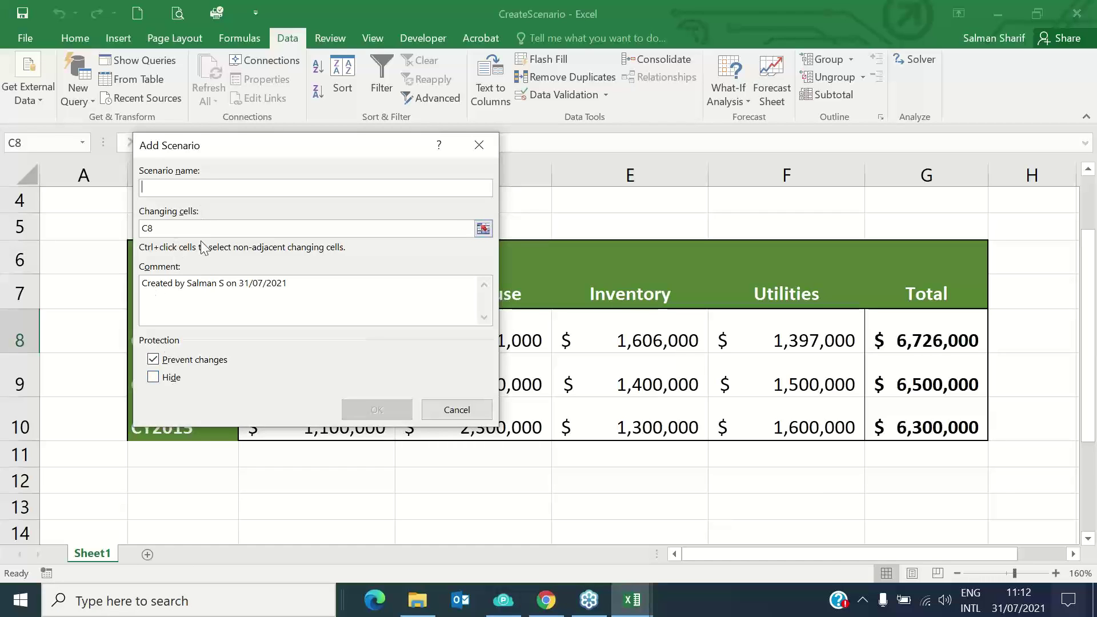
Name the new scenario LowInventroyCost and set its changing cells to the Inventory costs E8:E10
text(Low)
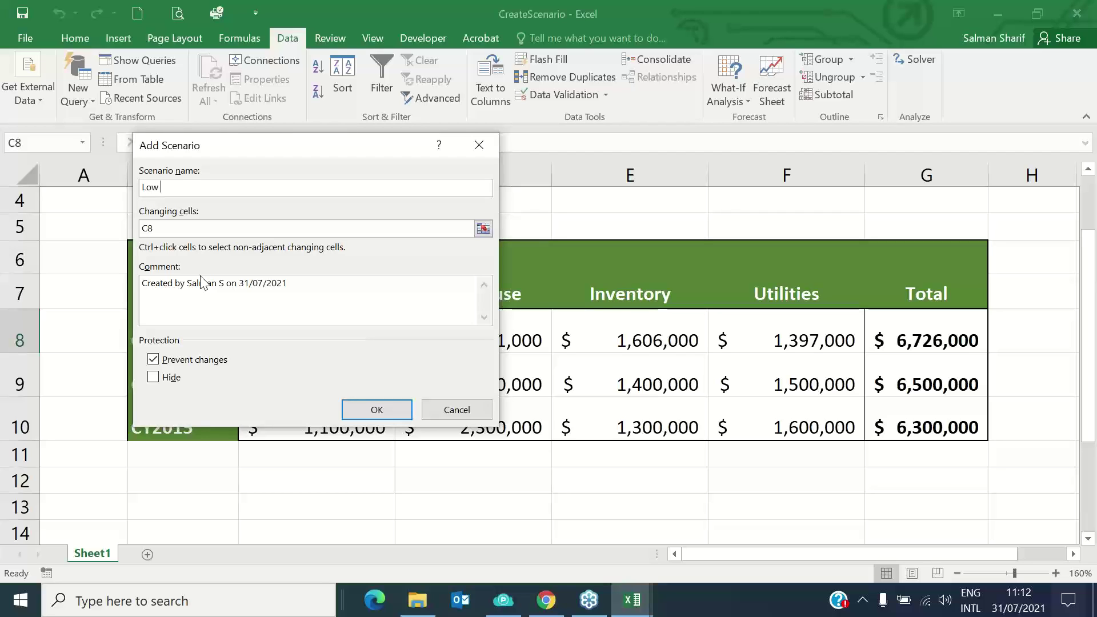
text(InventroyCost)
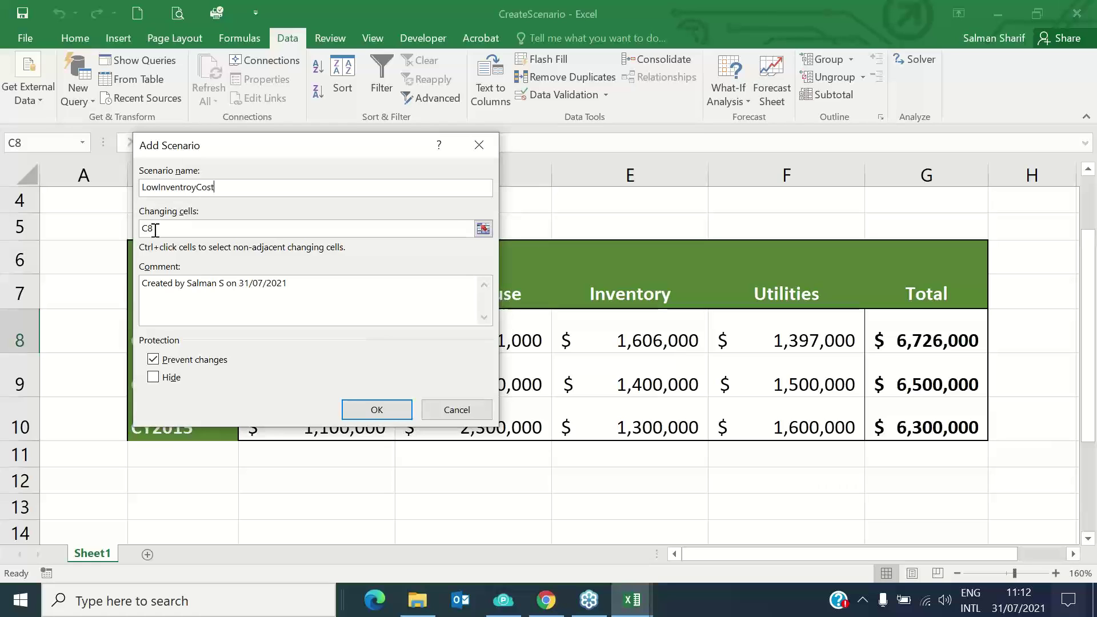
click(483, 228)
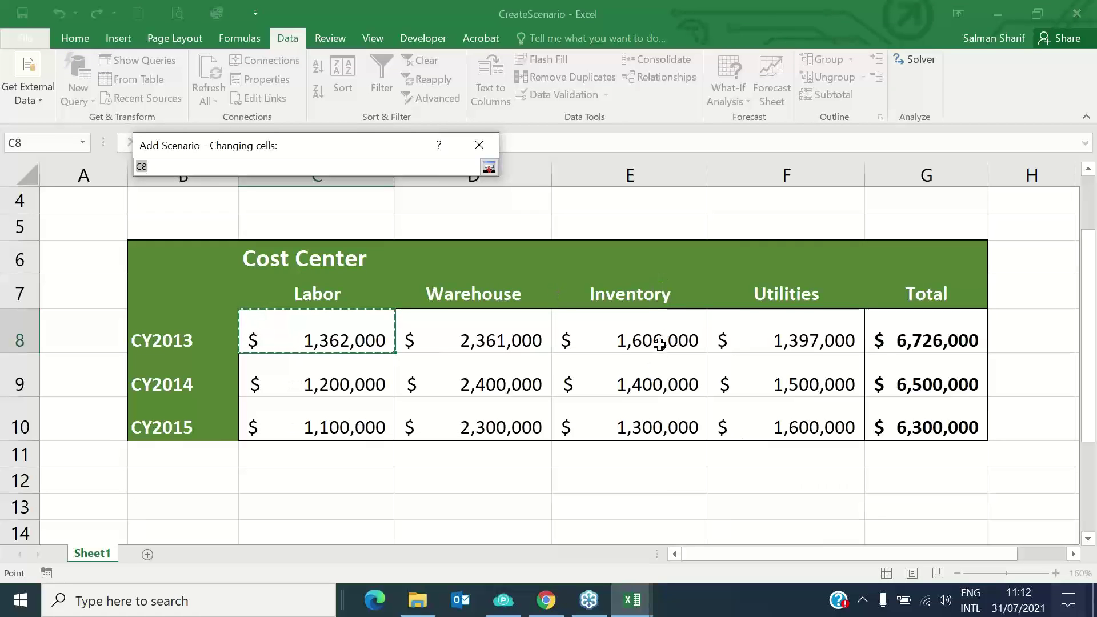
click(654, 327)
drag(647, 348, 642, 411)
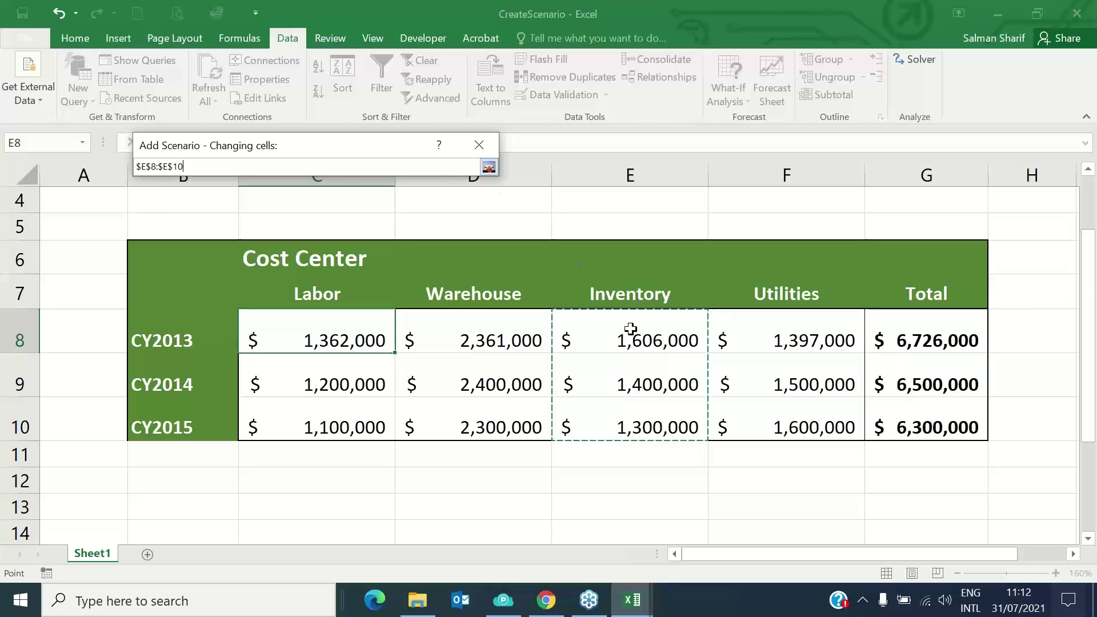
click(488, 167)
drag(304, 283, 129, 287)
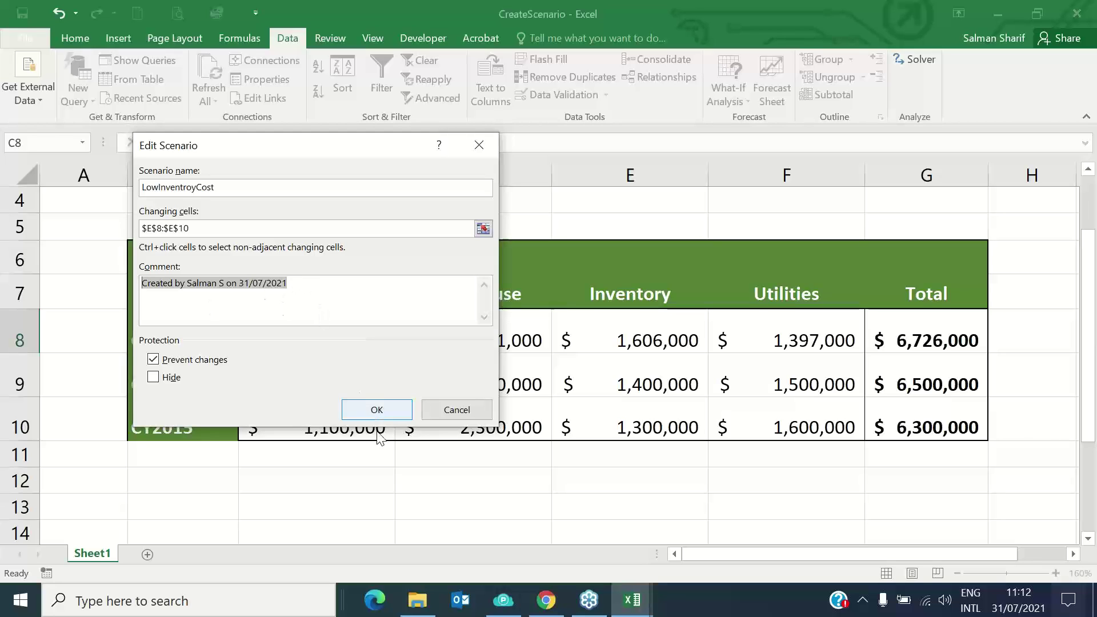
Enter scenario values 1400000, 1200000 and 1000000 for Inventory cells E8, E9 and E10
click(389, 407)
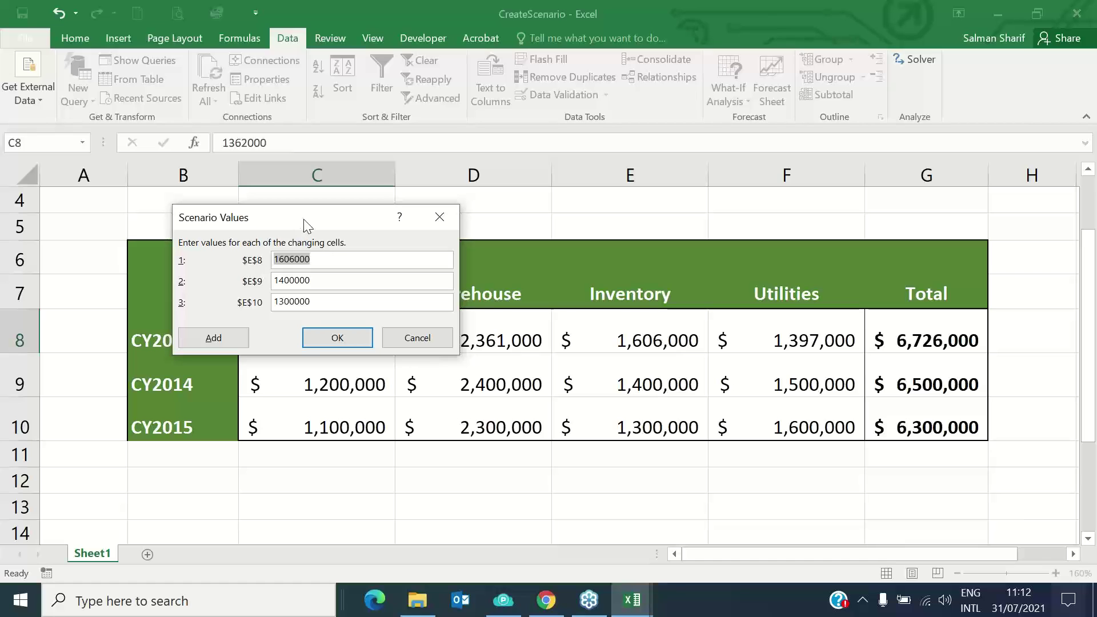
drag(301, 218, 473, 107)
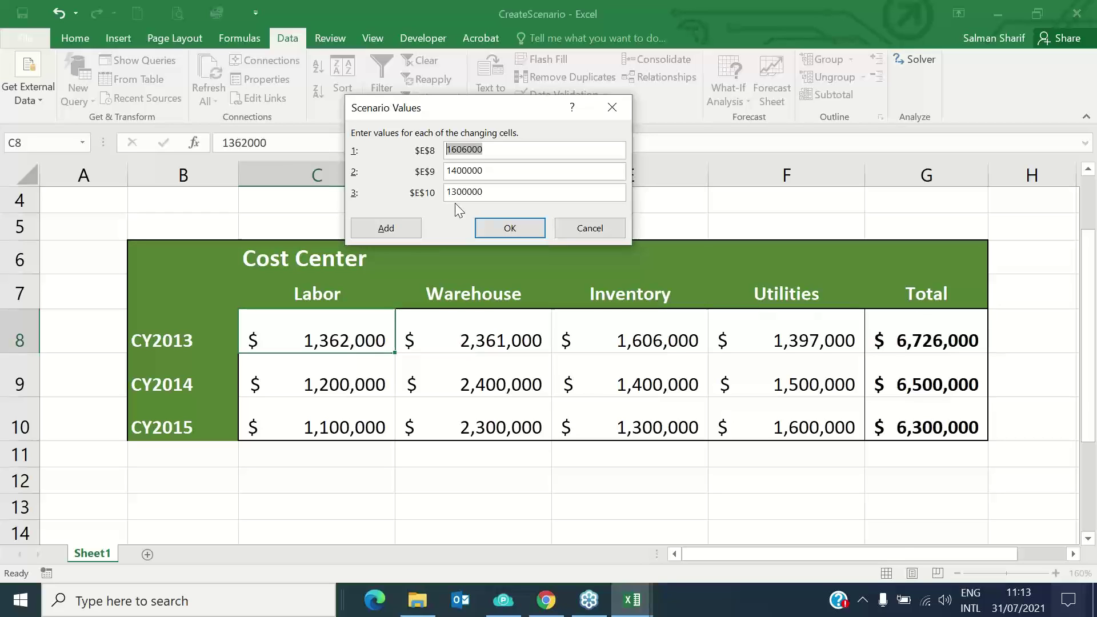
text(140000)
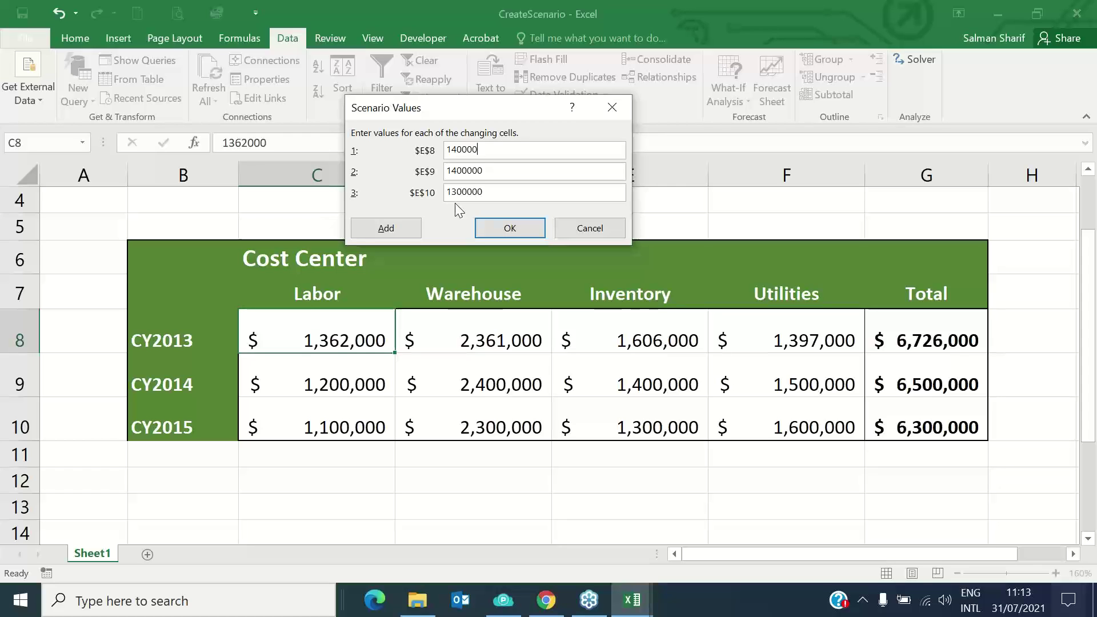
text(0)
key(Tab)
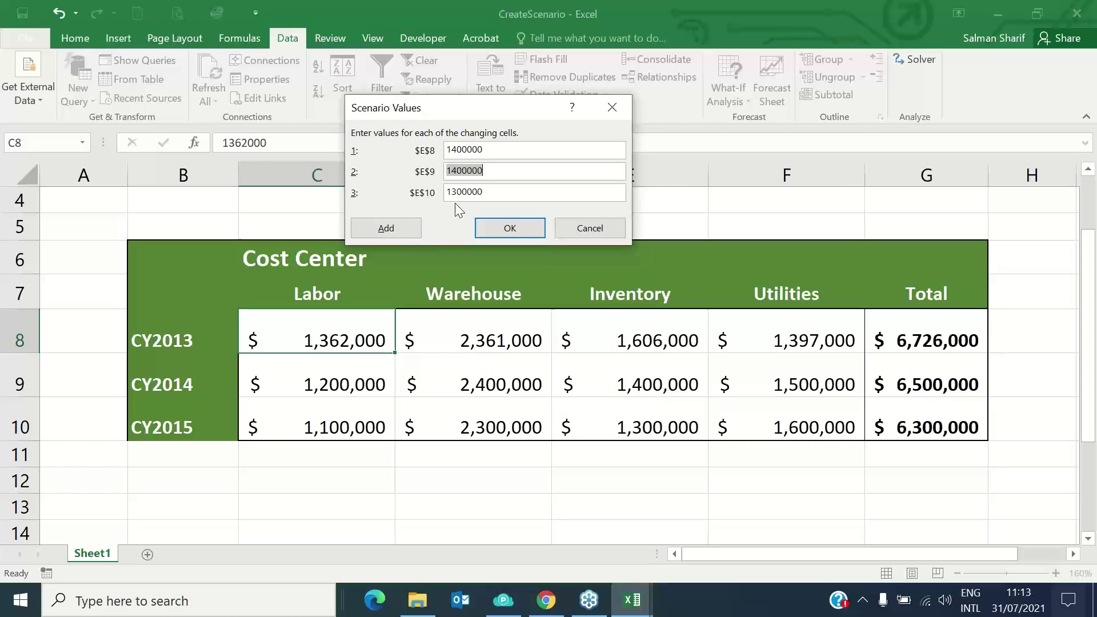
text(12)
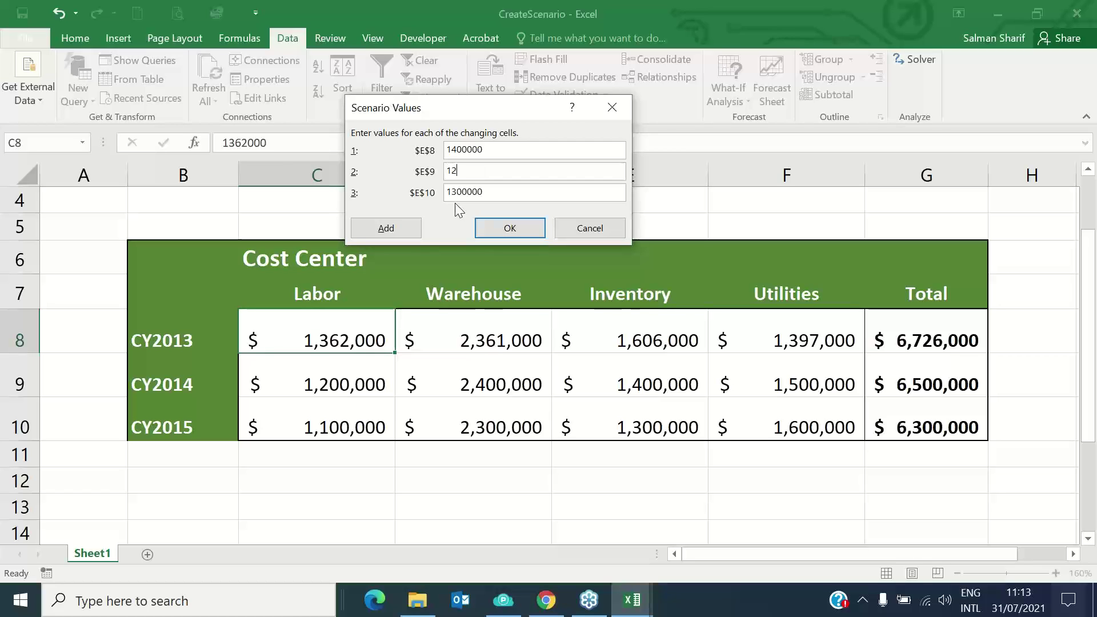
text(00000)
key(Tab)
text(1)
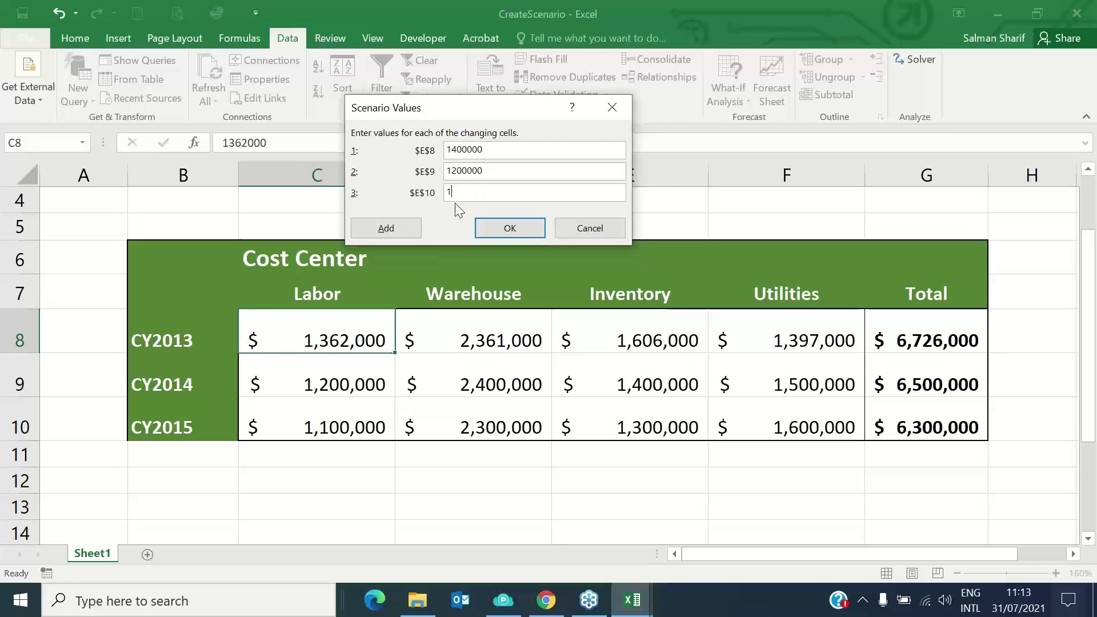
text(000000)
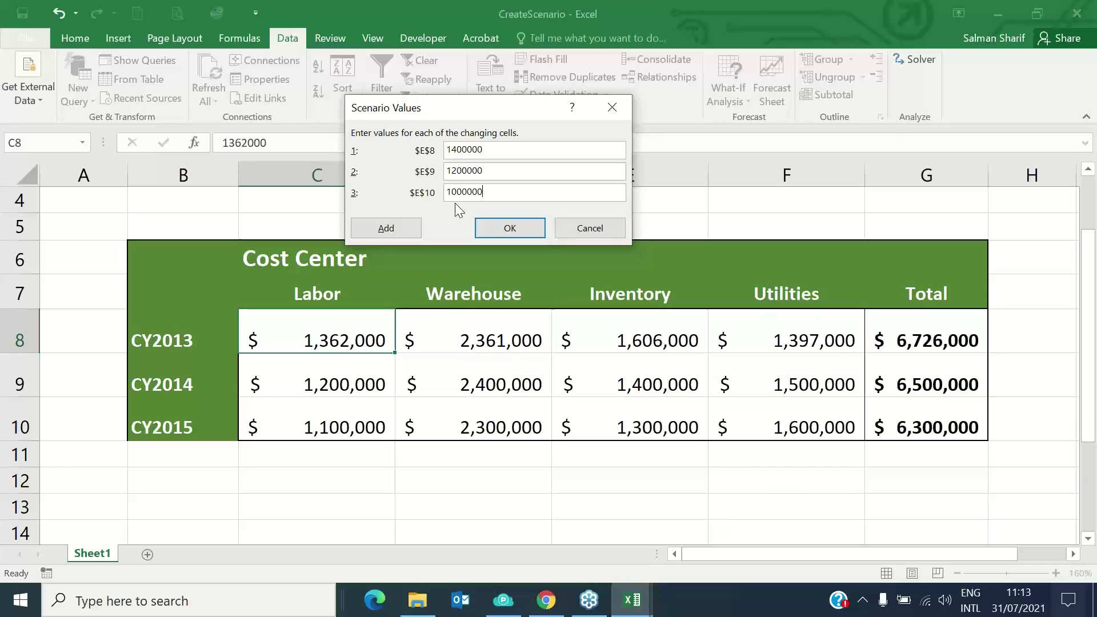
key(Tab)
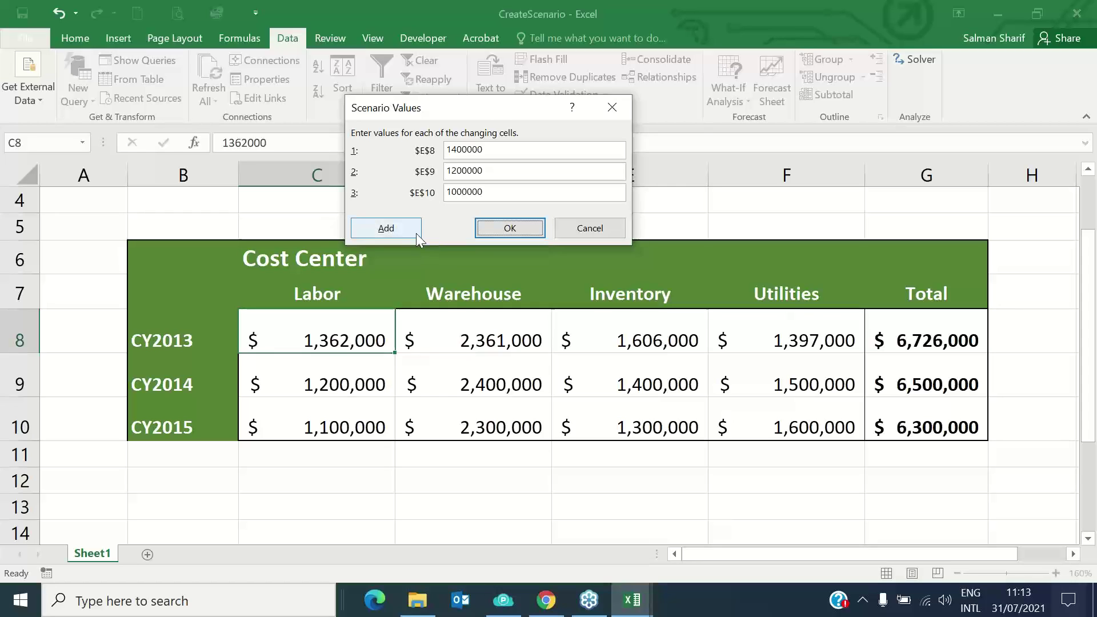
Save the LowInventroyCost scenario and begin adding another scenario
click(492, 227)
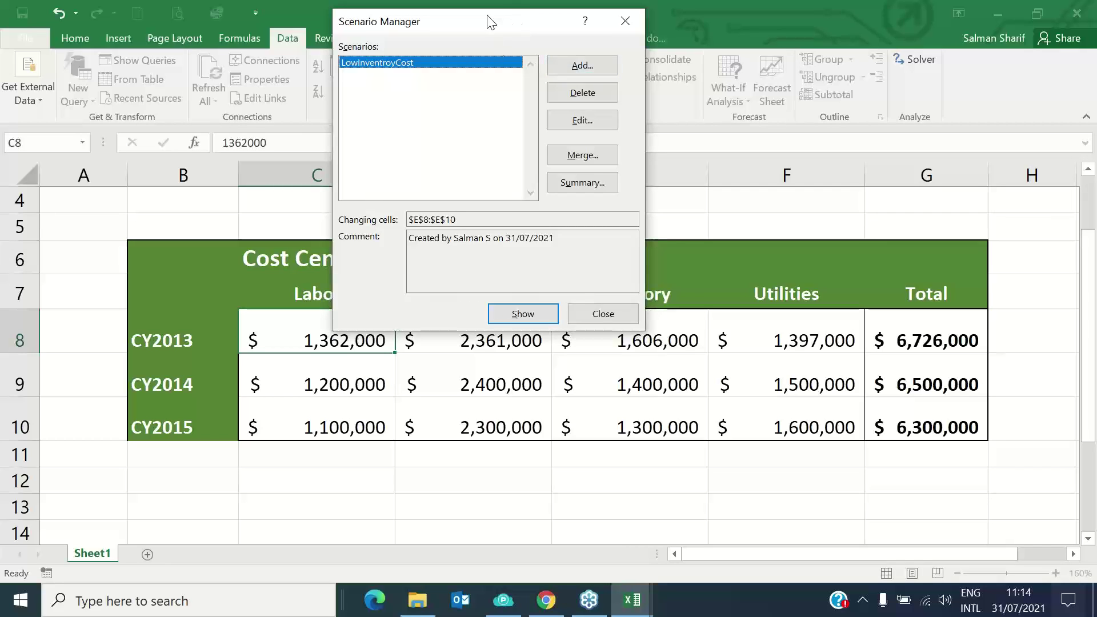
drag(508, 27, 677, 62)
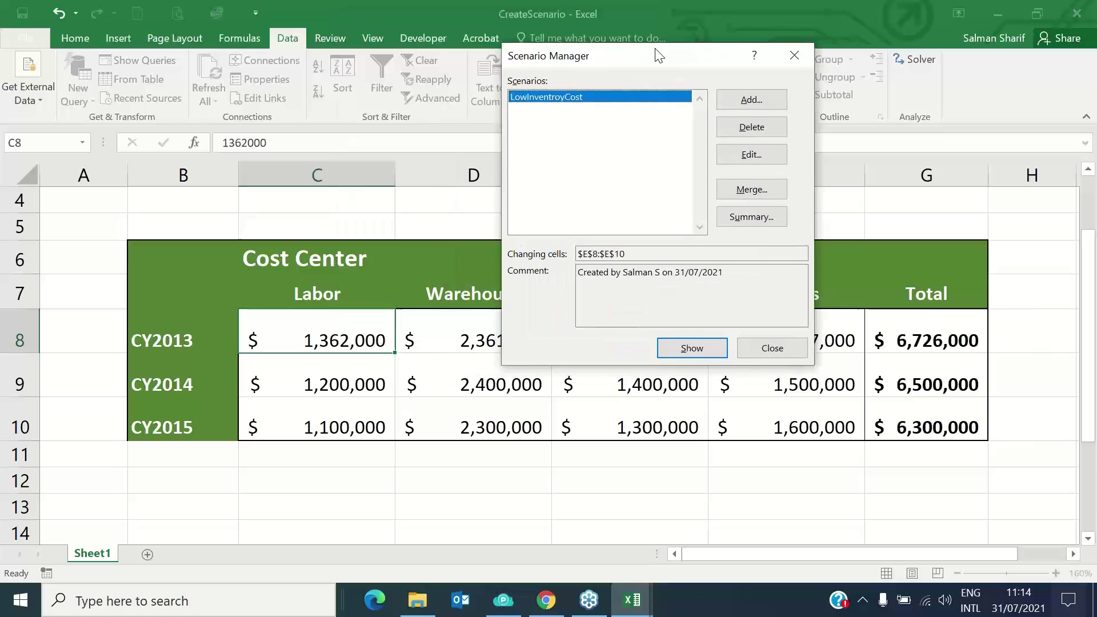
click(751, 101)
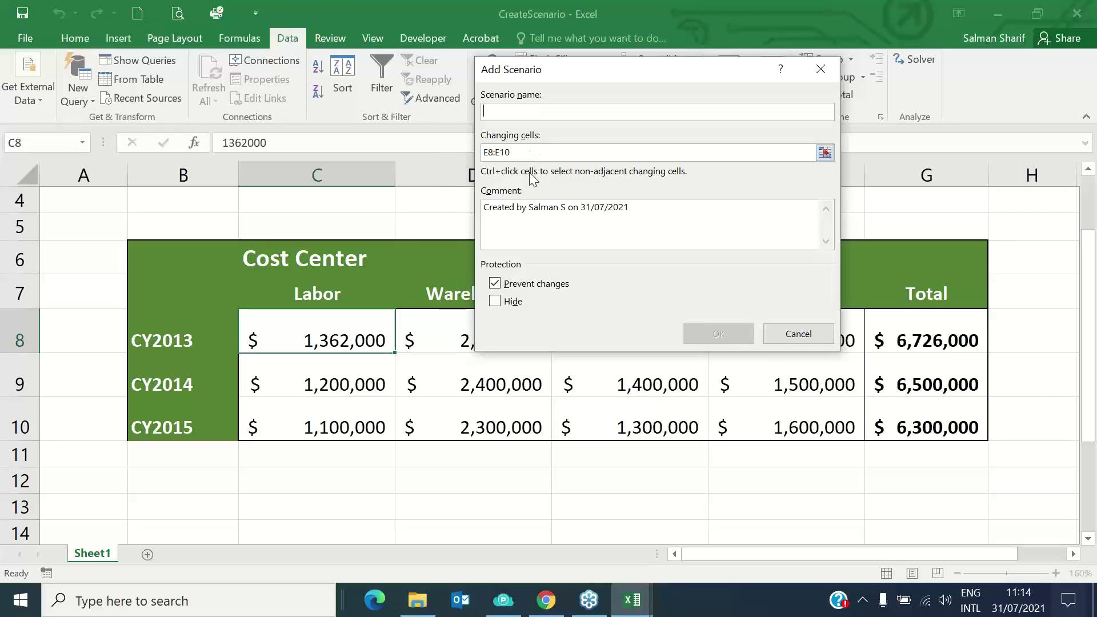
Name the second scenario IncreaseInLabor with changing cells C9:C10
text(Labor)
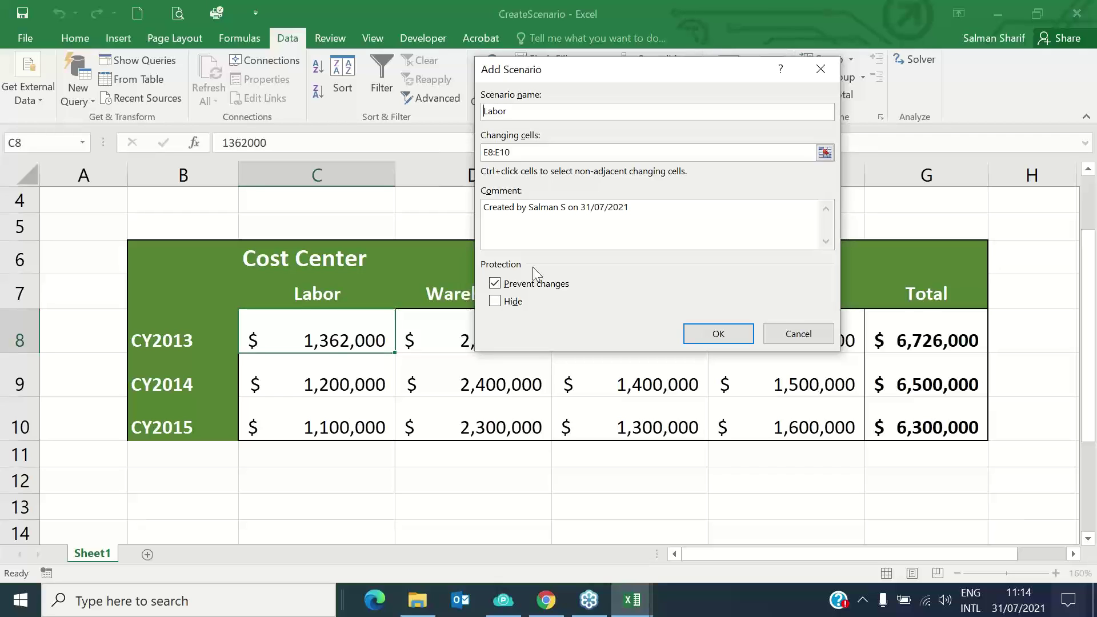
text(IncreaseIn)
click(825, 153)
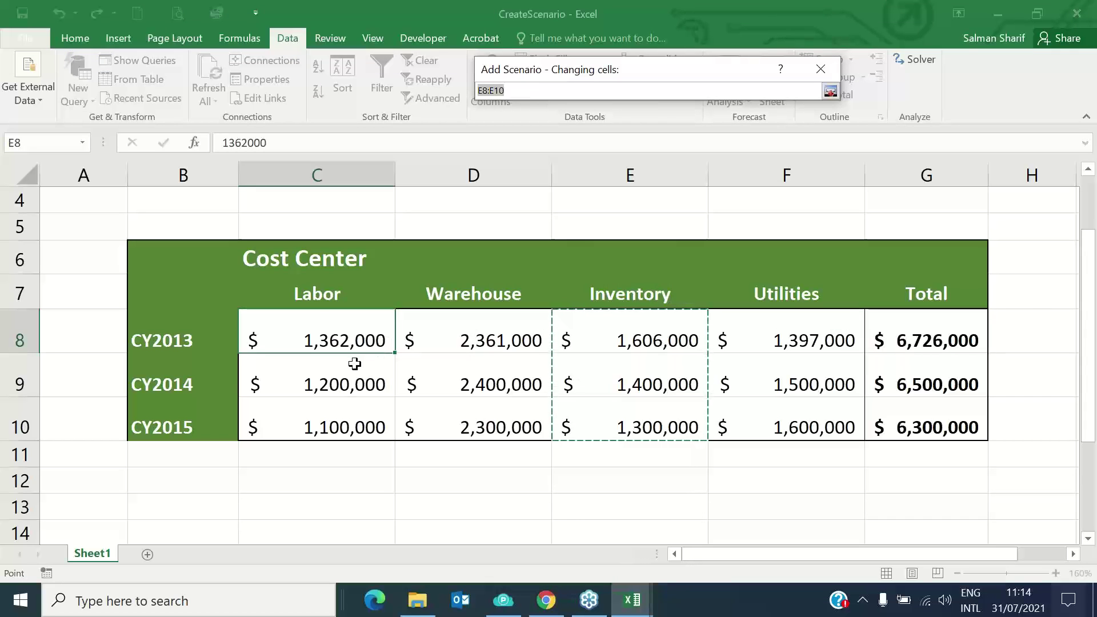
drag(343, 381, 350, 421)
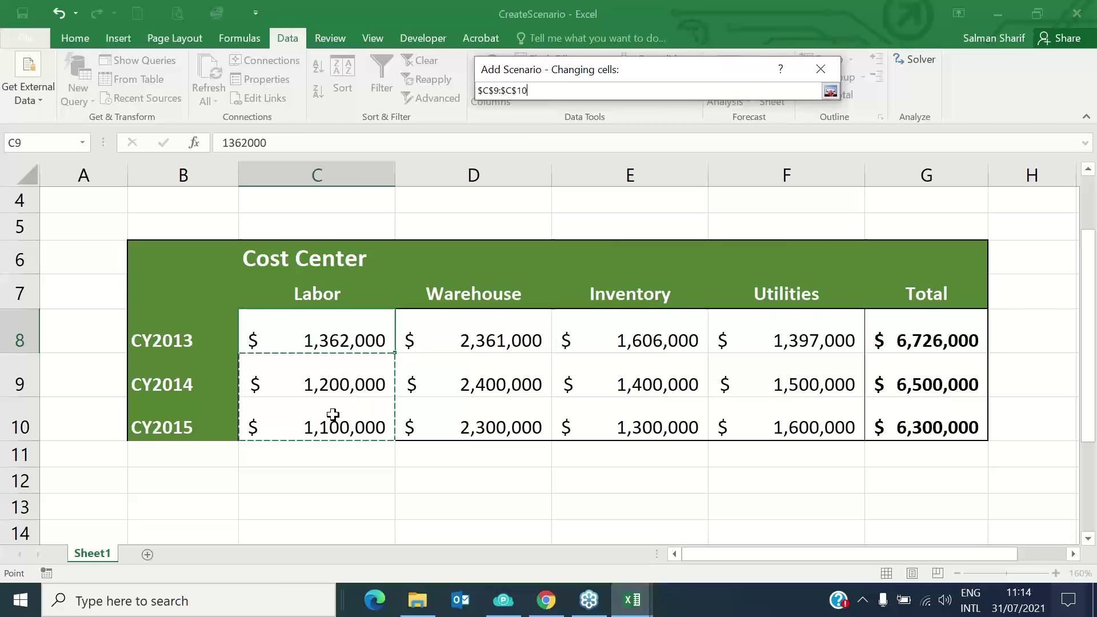
click(830, 92)
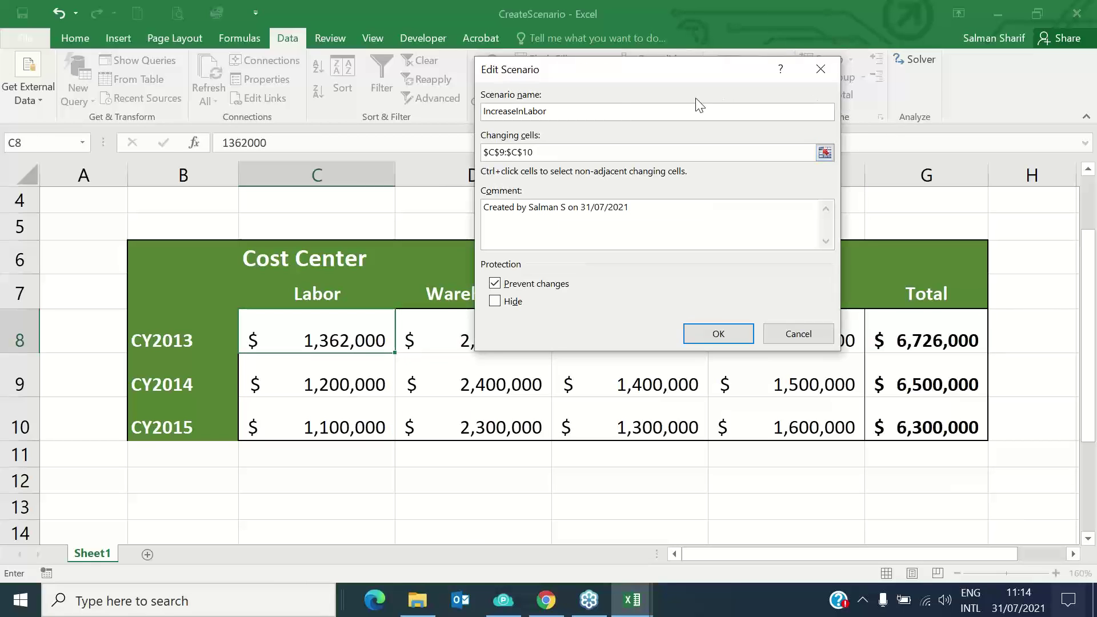
click(721, 334)
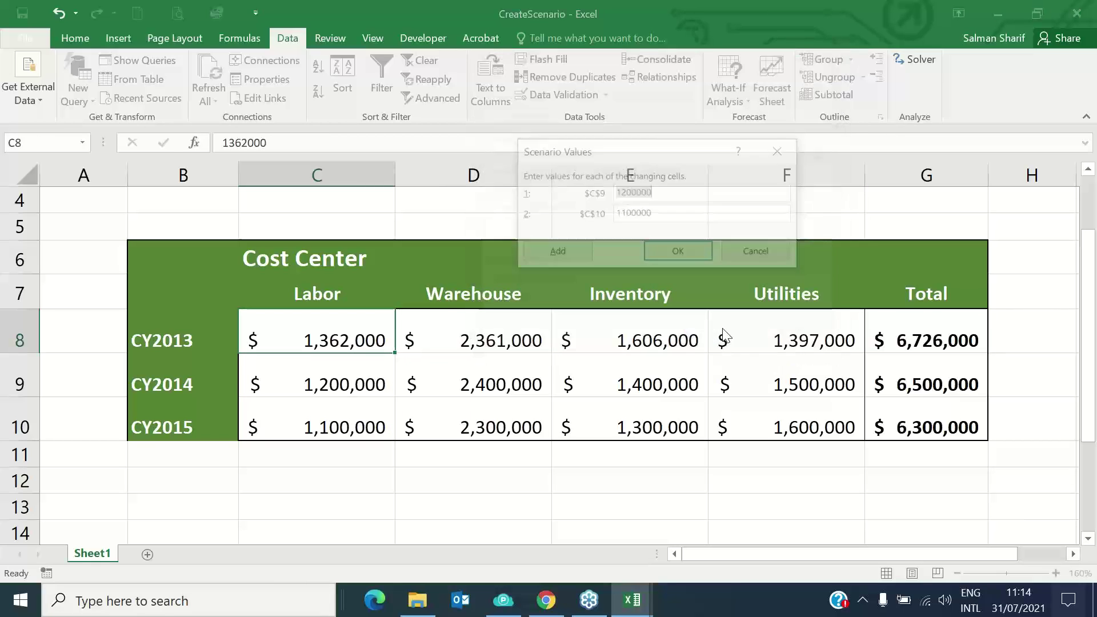
Enter 1500000 and 1300000 for C9 and C10, save the scenario, and close Scenario Manager
click(628, 195)
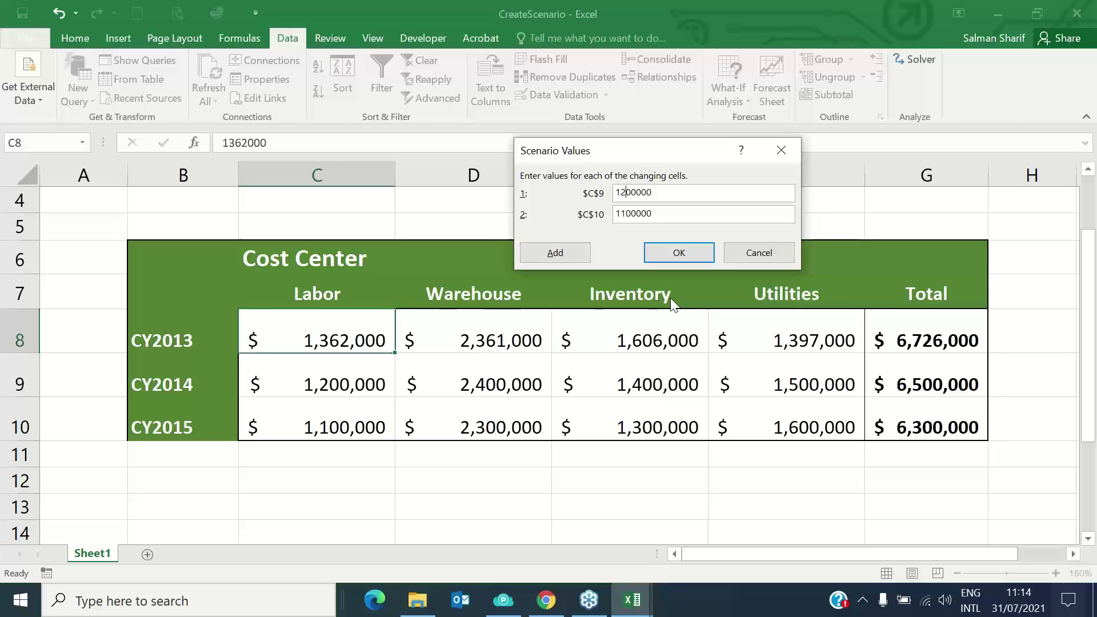
key(BackSpace)
text(5)
key(Tab)
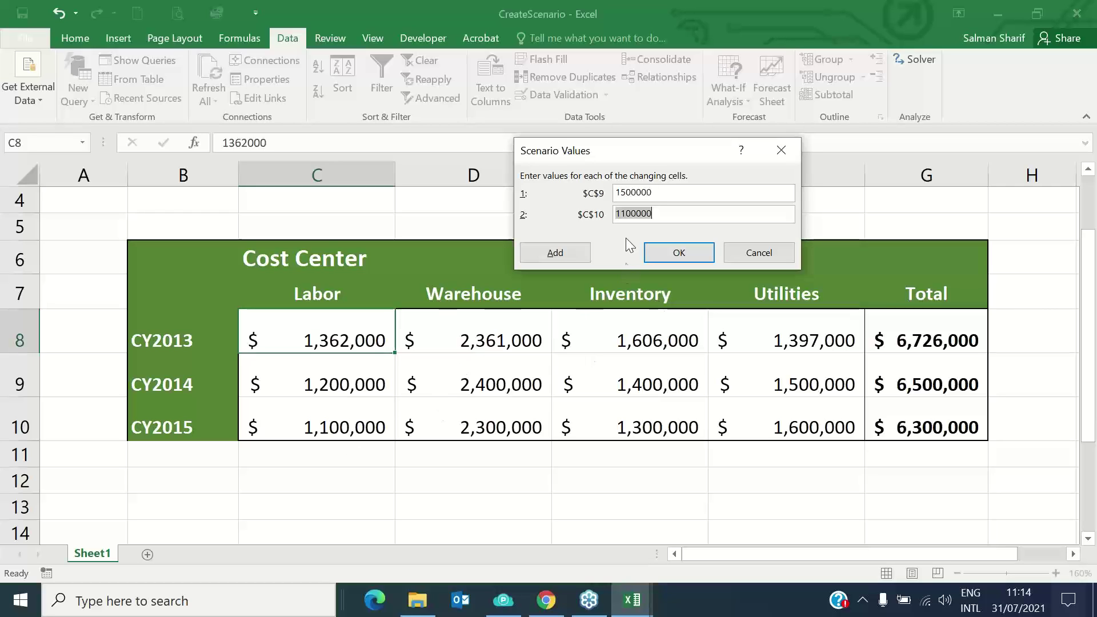
click(627, 215)
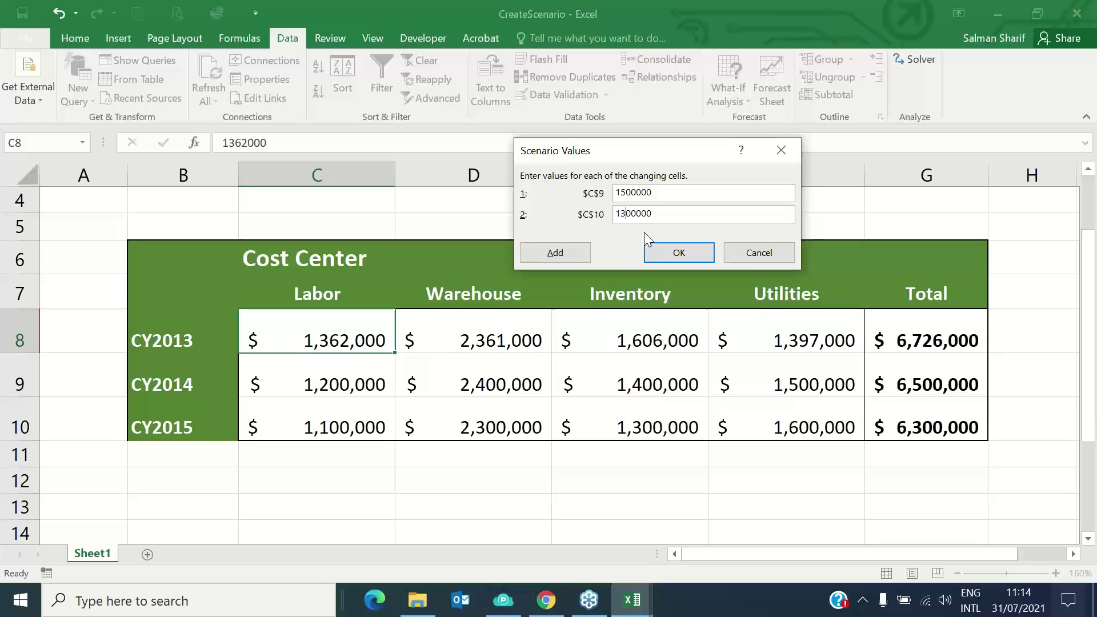
click(667, 255)
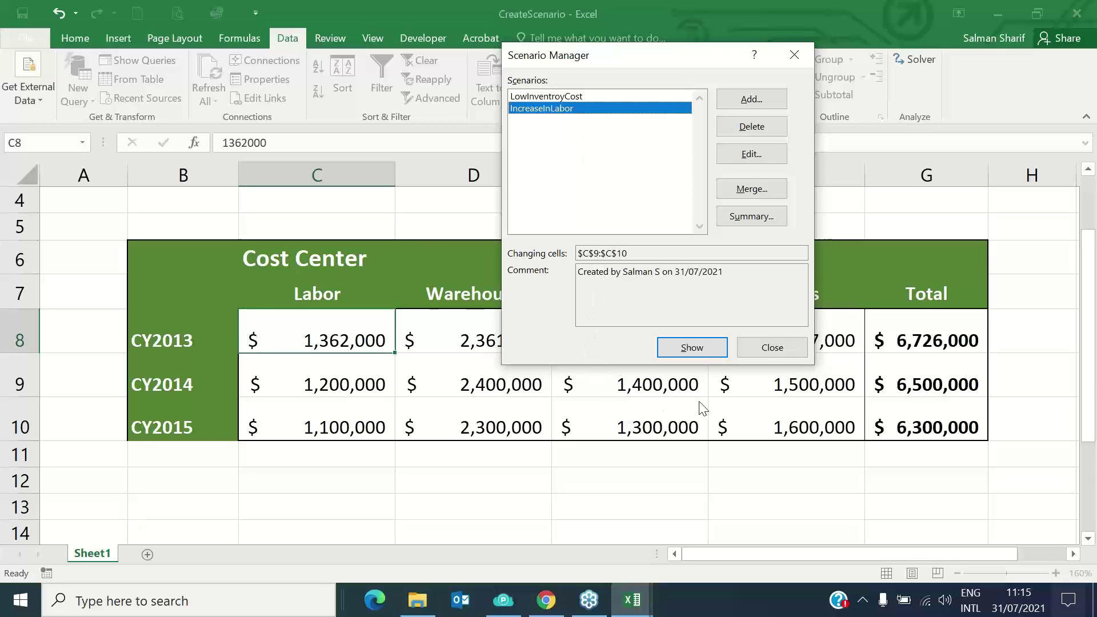
click(767, 356)
Add an AutoSum grand total in G12 summing the yearly totals G8:G10
click(927, 480)
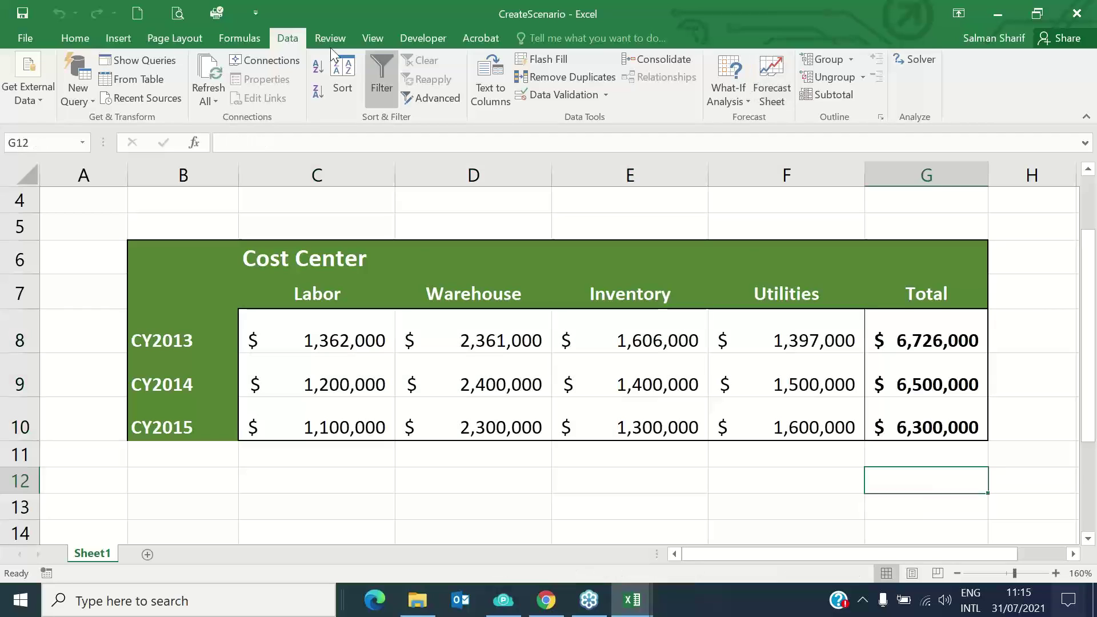
click(75, 37)
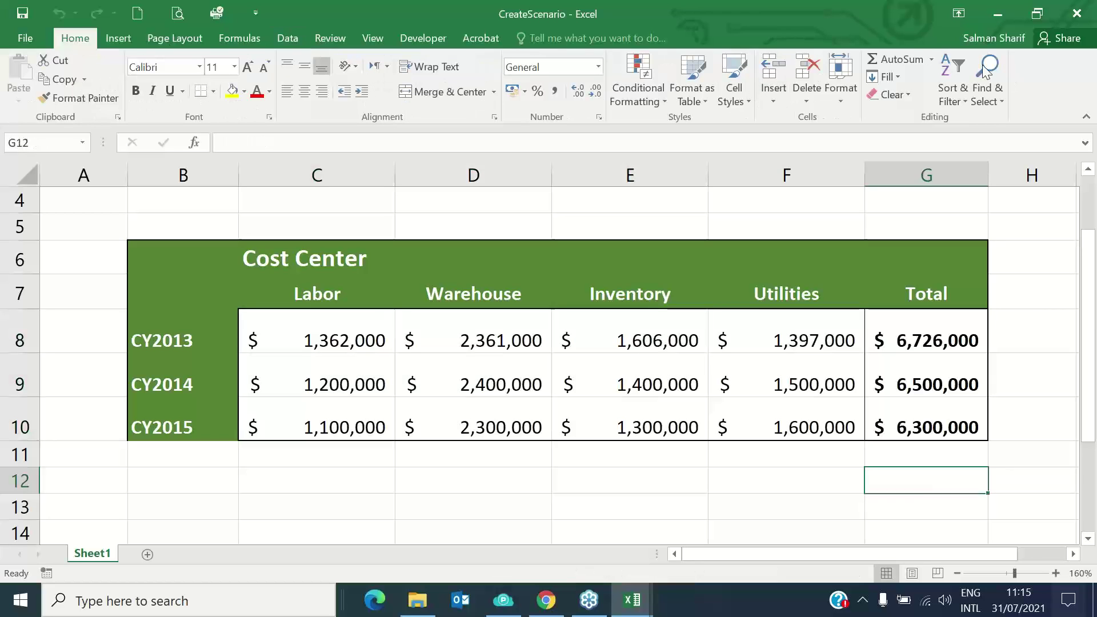
click(910, 57)
drag(950, 341, 938, 410)
key(Return)
click(937, 480)
click(465, 444)
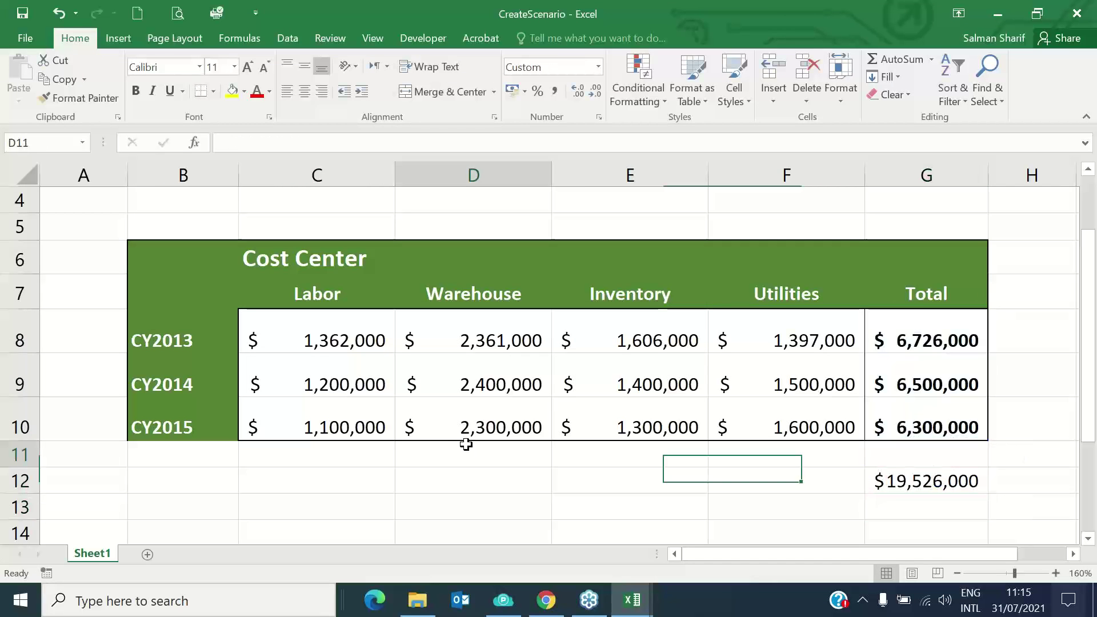
Show the LowInventroyCost scenario, lowering the inventory costs and grand total to $18,820,000
click(557, 380)
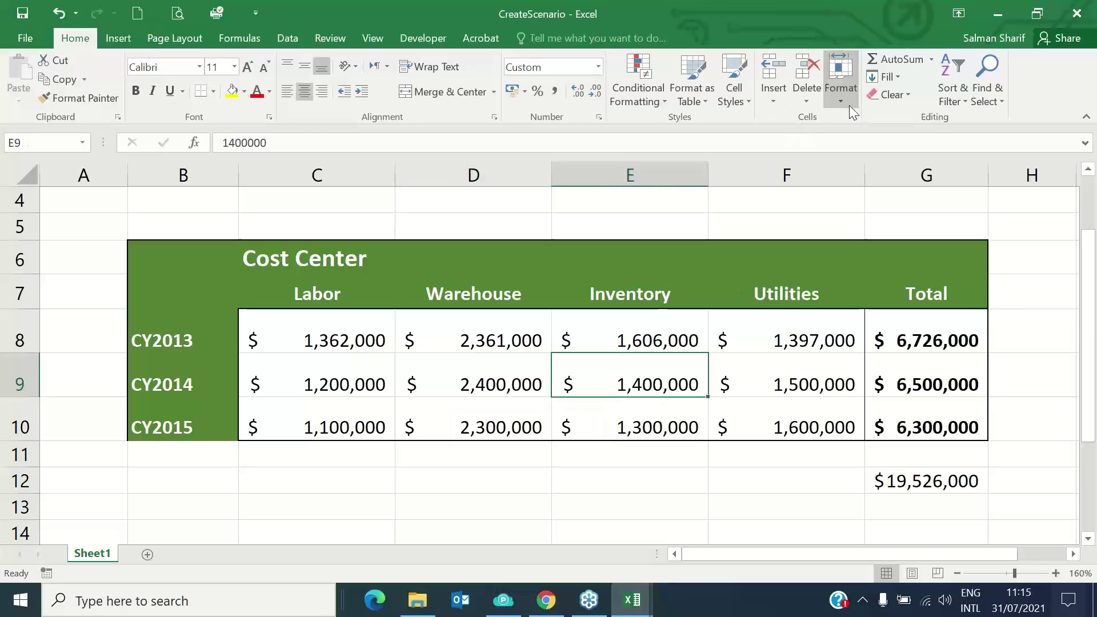
click(288, 37)
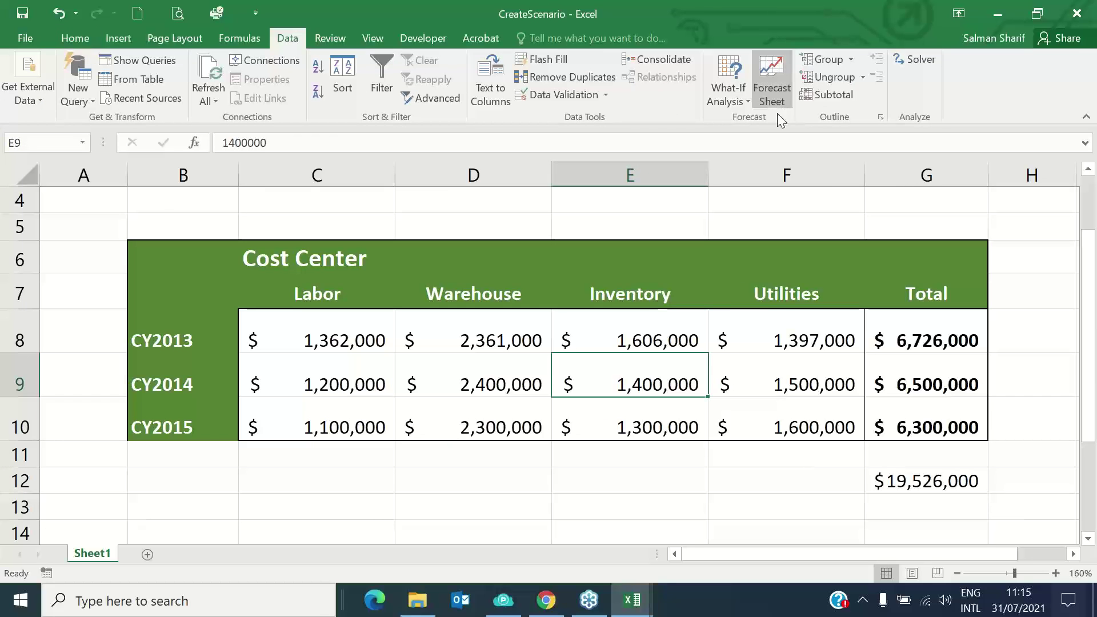
click(750, 106)
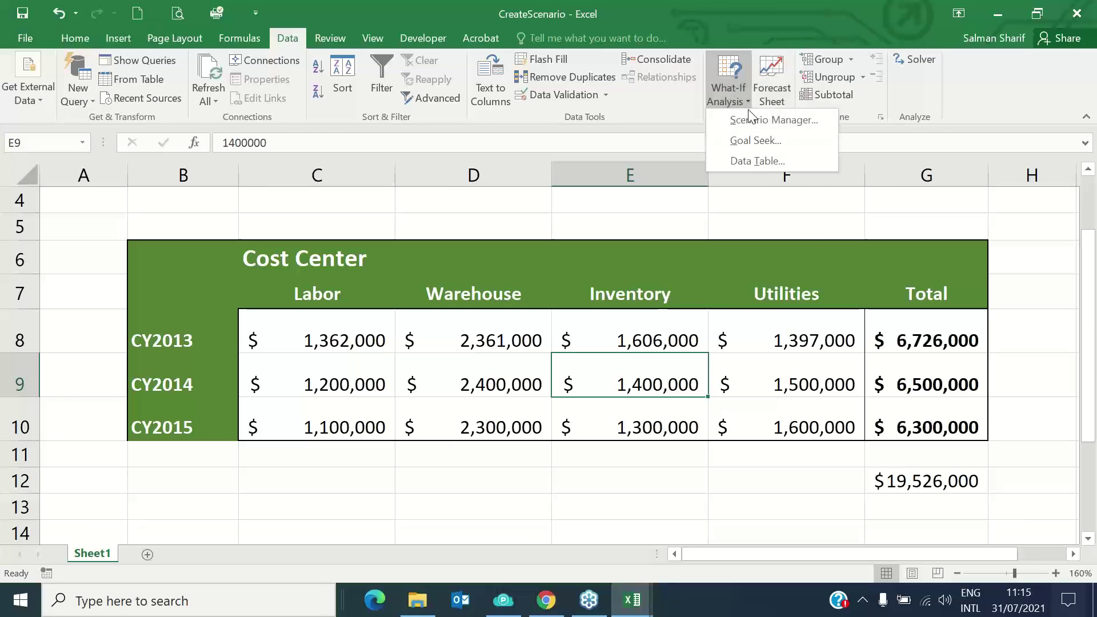
click(749, 117)
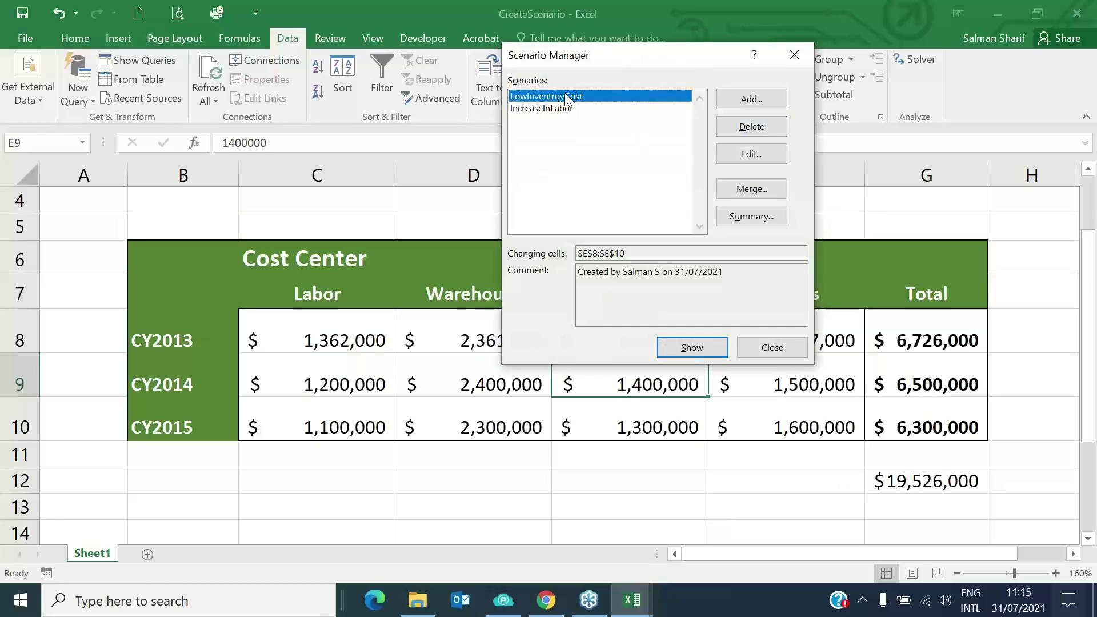
click(693, 347)
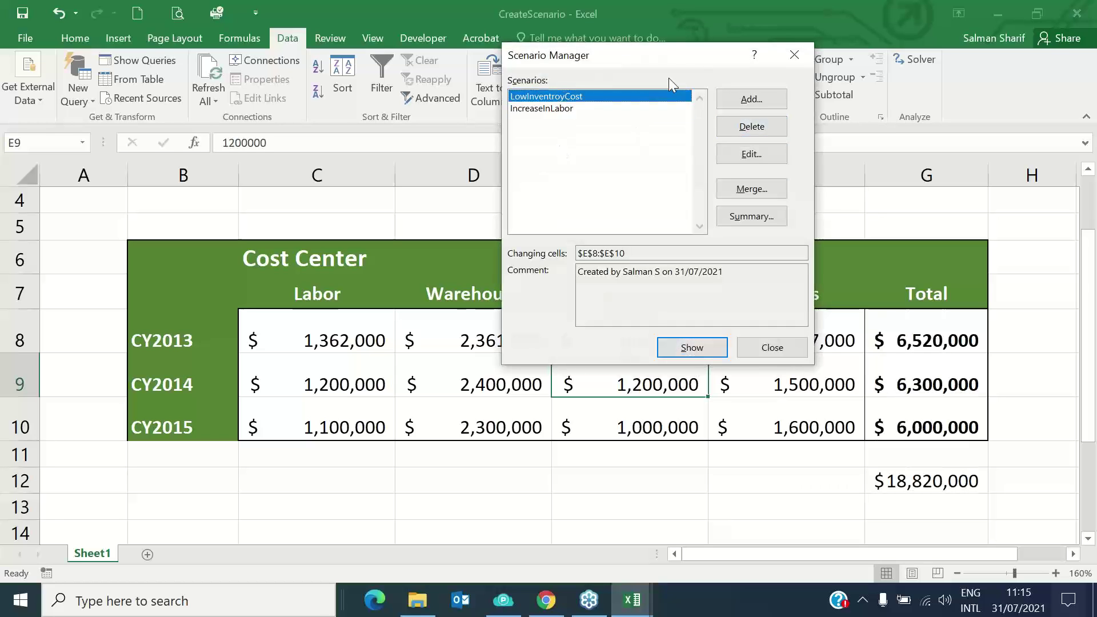
drag(644, 54, 356, 42)
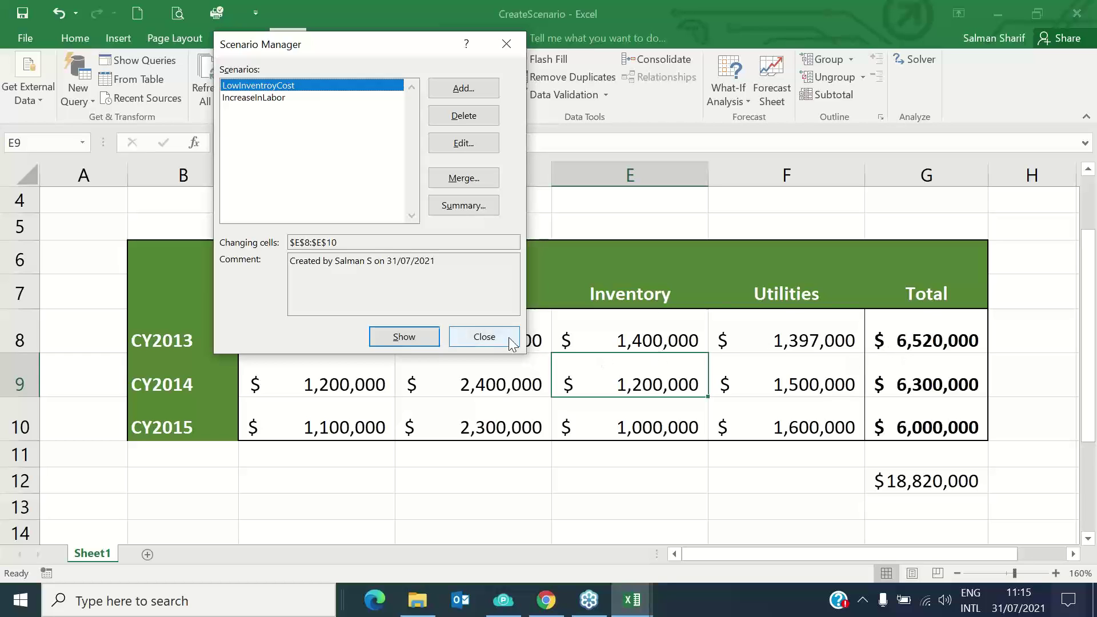
click(490, 338)
drag(656, 328, 643, 428)
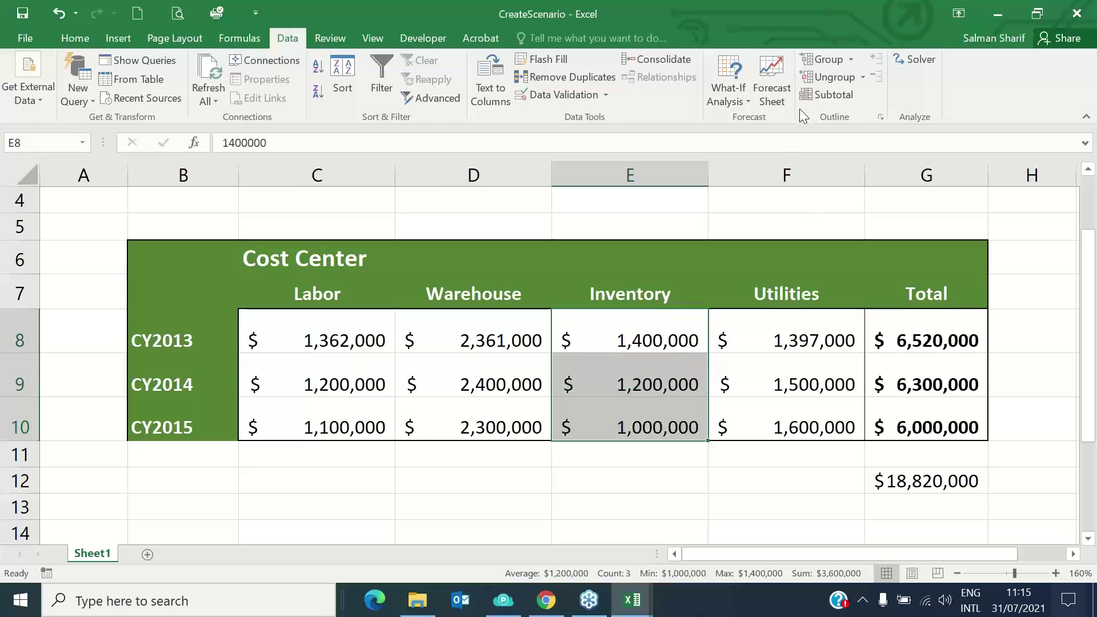
Show the IncreaseInLabor scenario, raising CY2014 and CY2015 Labor to 1,500,000 and 1,300,000
click(738, 109)
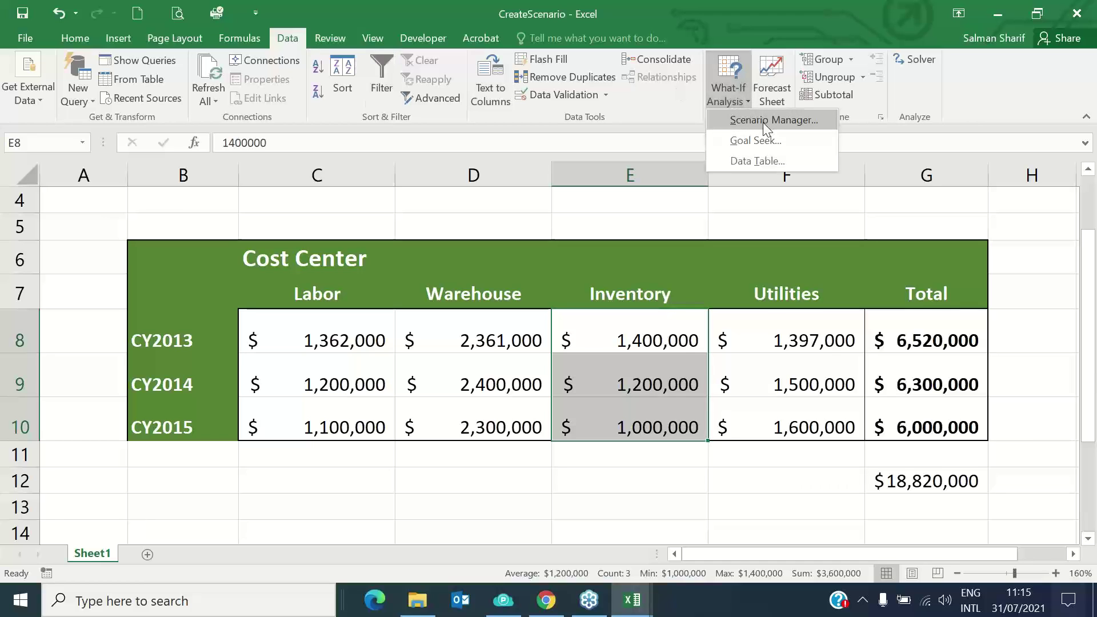
click(763, 125)
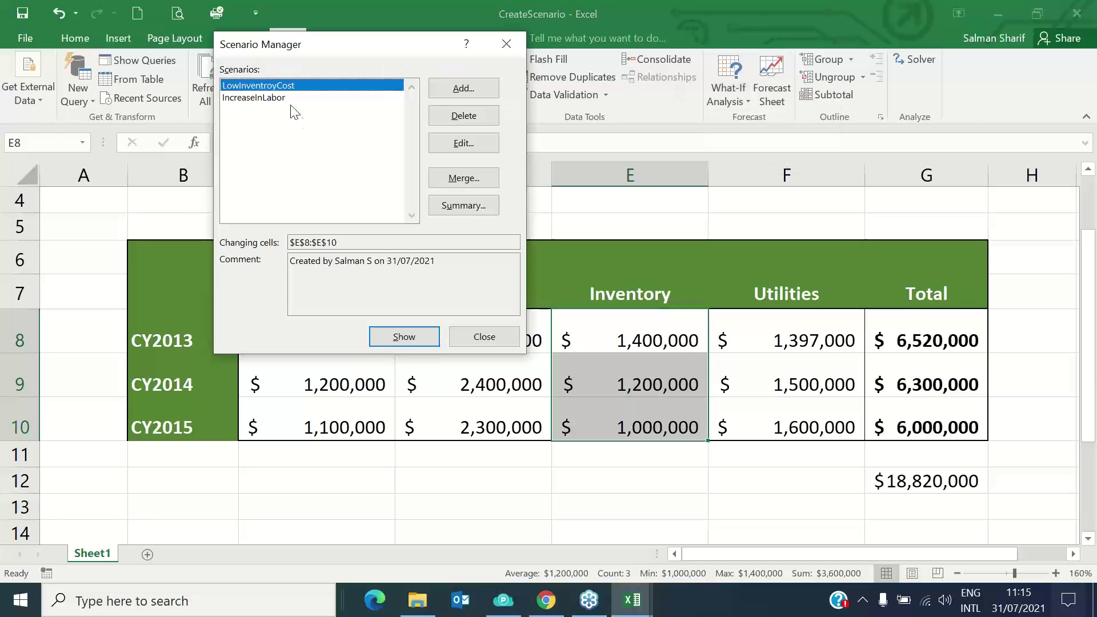
click(275, 97)
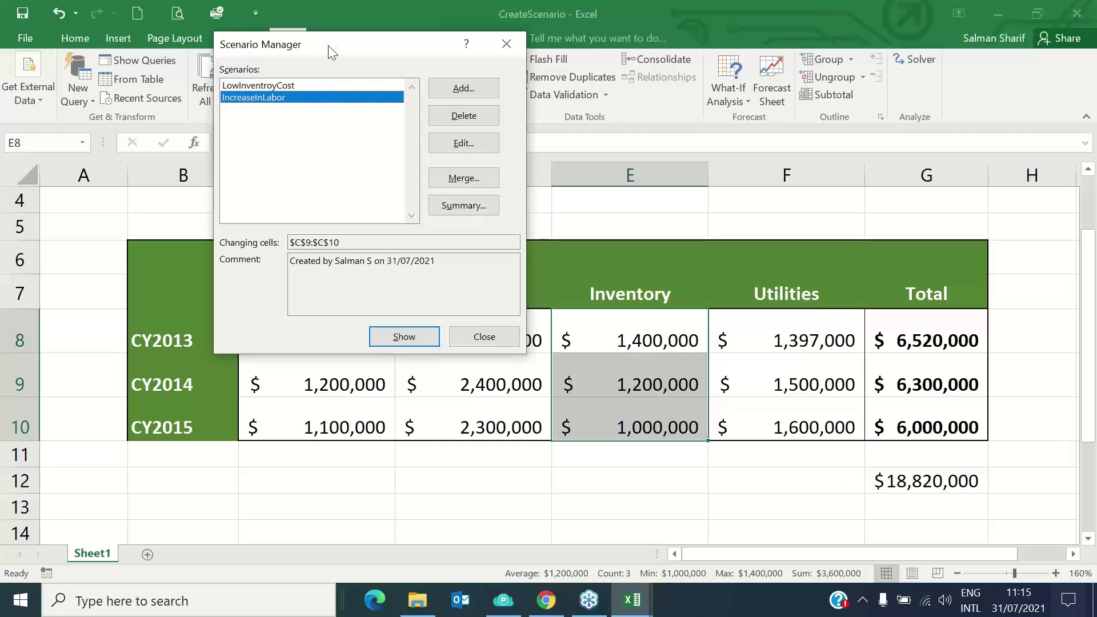
drag(328, 46, 653, 43)
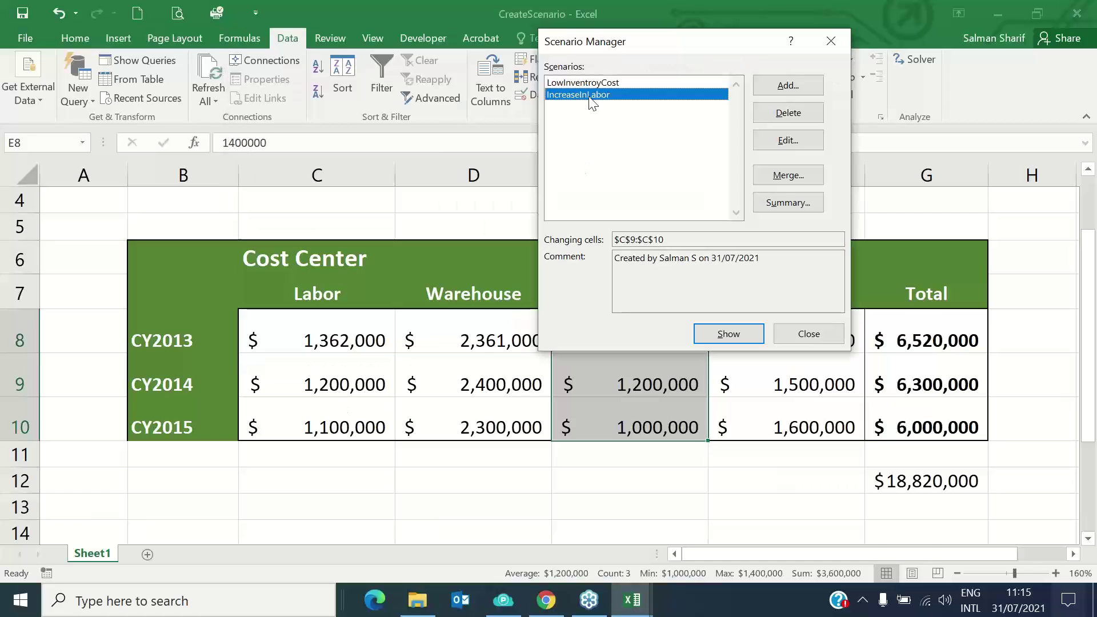
click(724, 337)
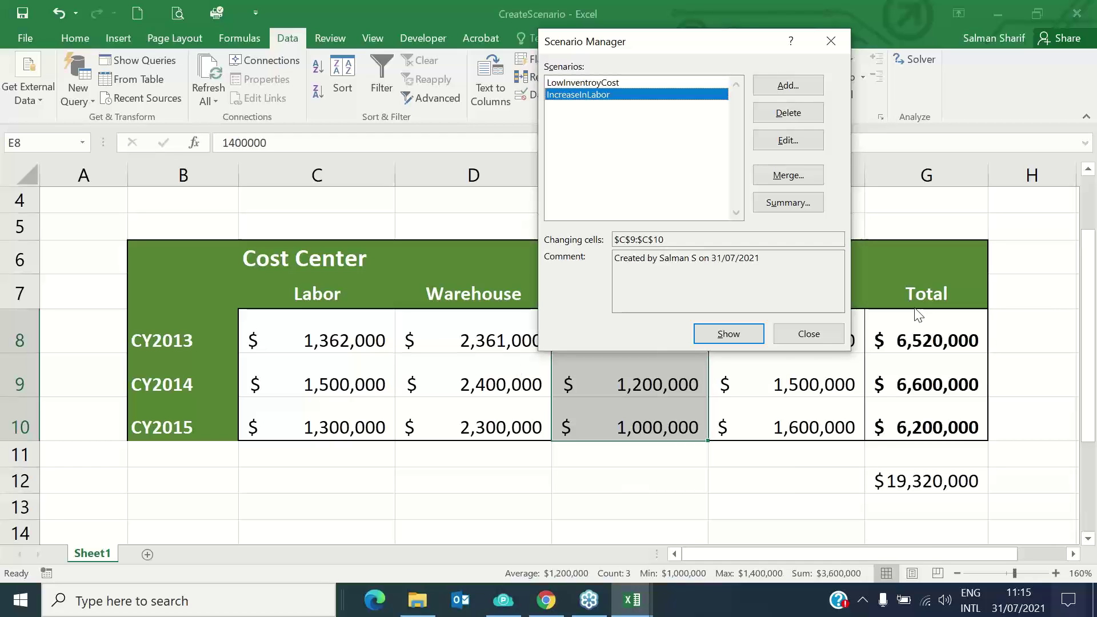
click(808, 334)
click(380, 383)
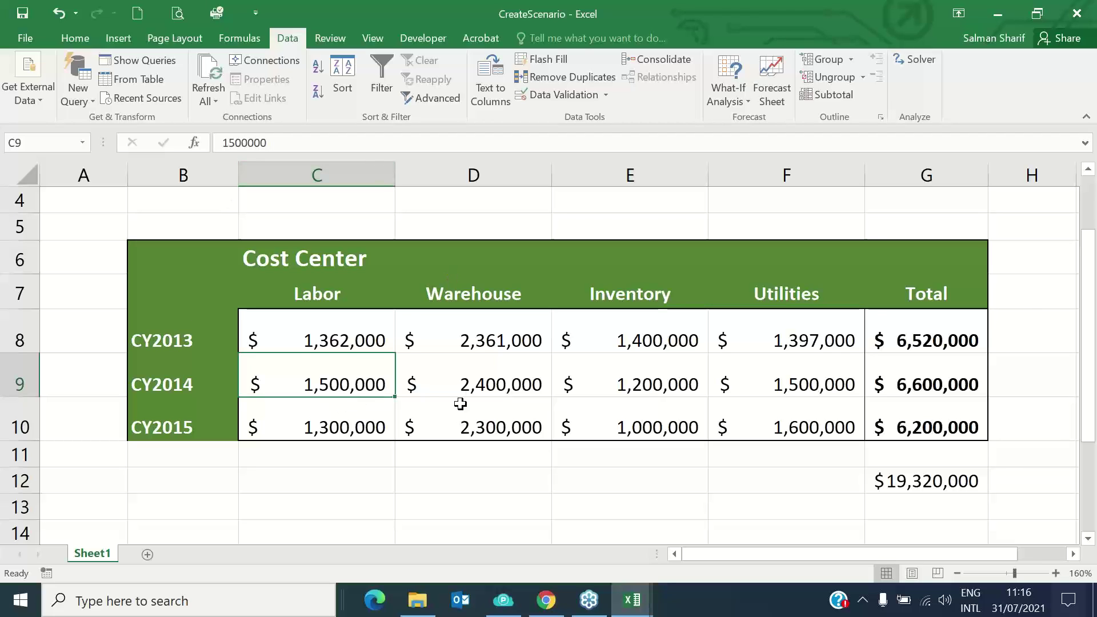
Undo both applied scenarios, restoring Labor to 1,200,000 and 1,100,000 and the $19,526,000 total
click(496, 382)
click(314, 375)
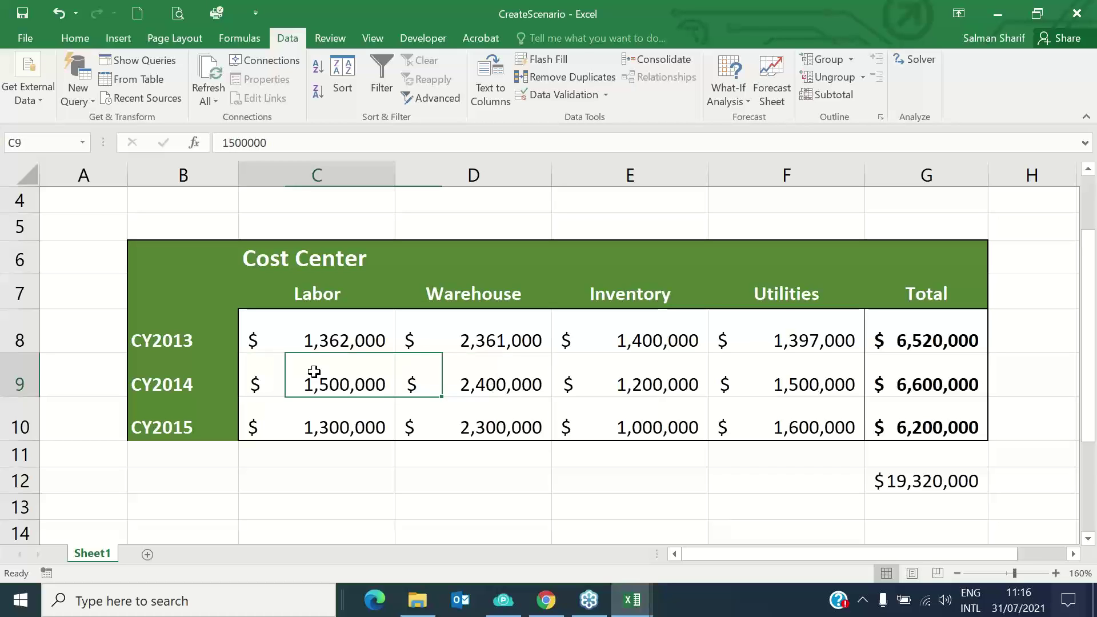
click(343, 420)
click(465, 420)
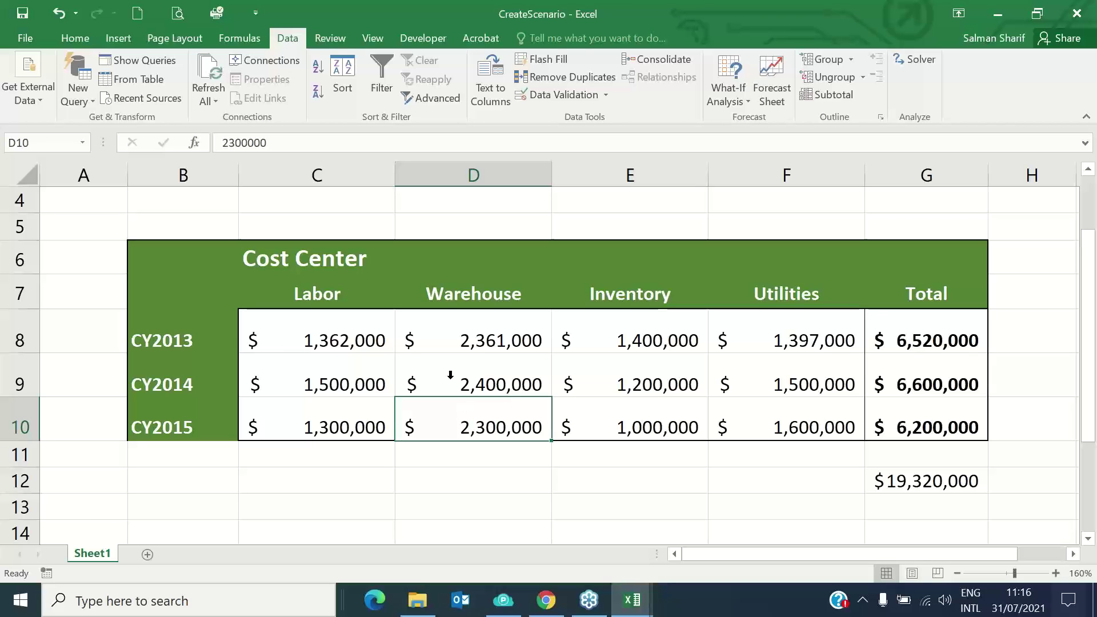
click(57, 14)
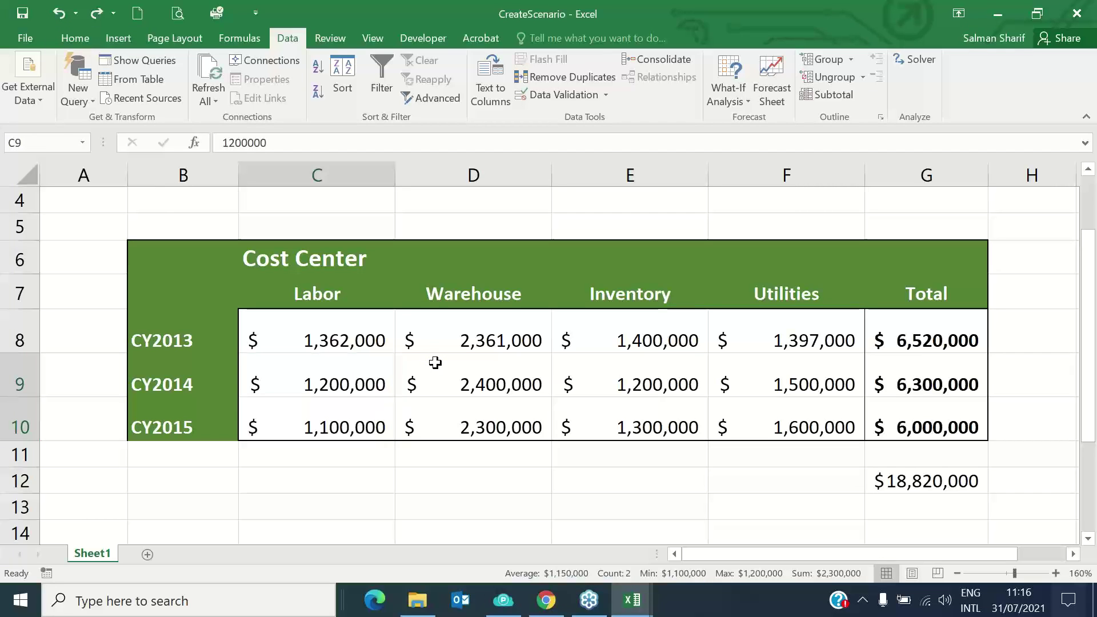
key(ctrl+z)
click(642, 383)
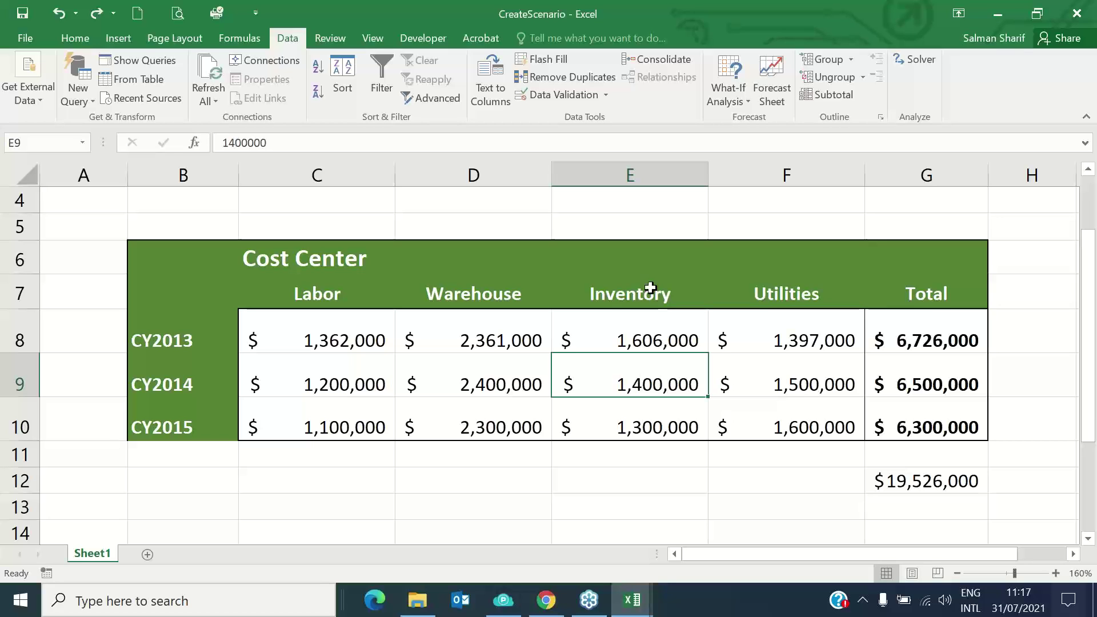
Select the cost values C8:F10 and start a new scenario in Scenario Manager
click(330, 340)
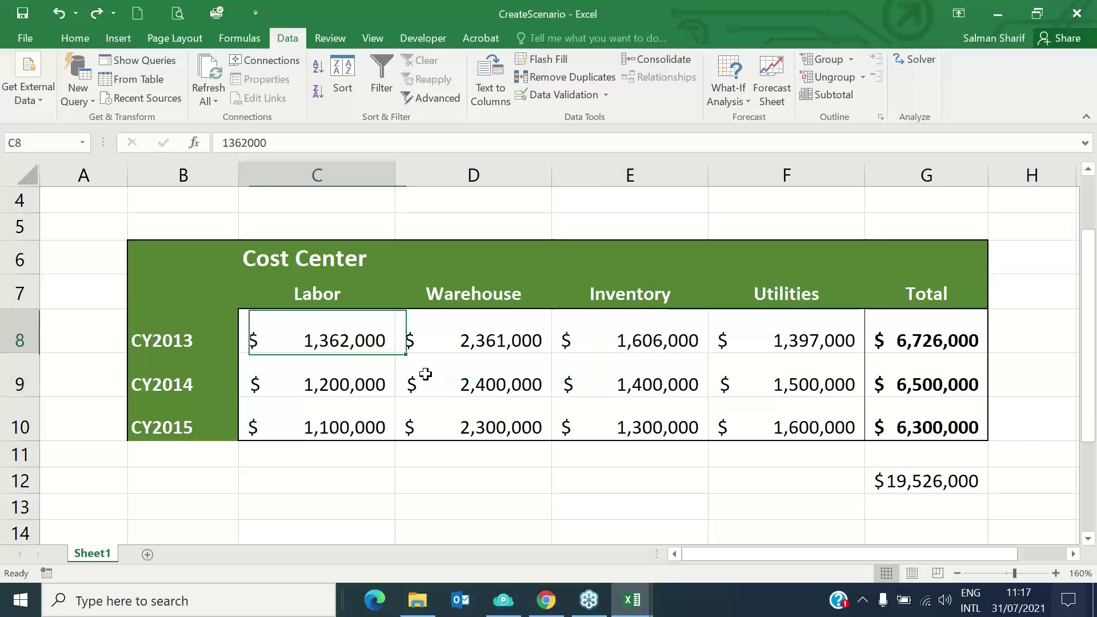
drag(426, 375, 795, 417)
click(729, 94)
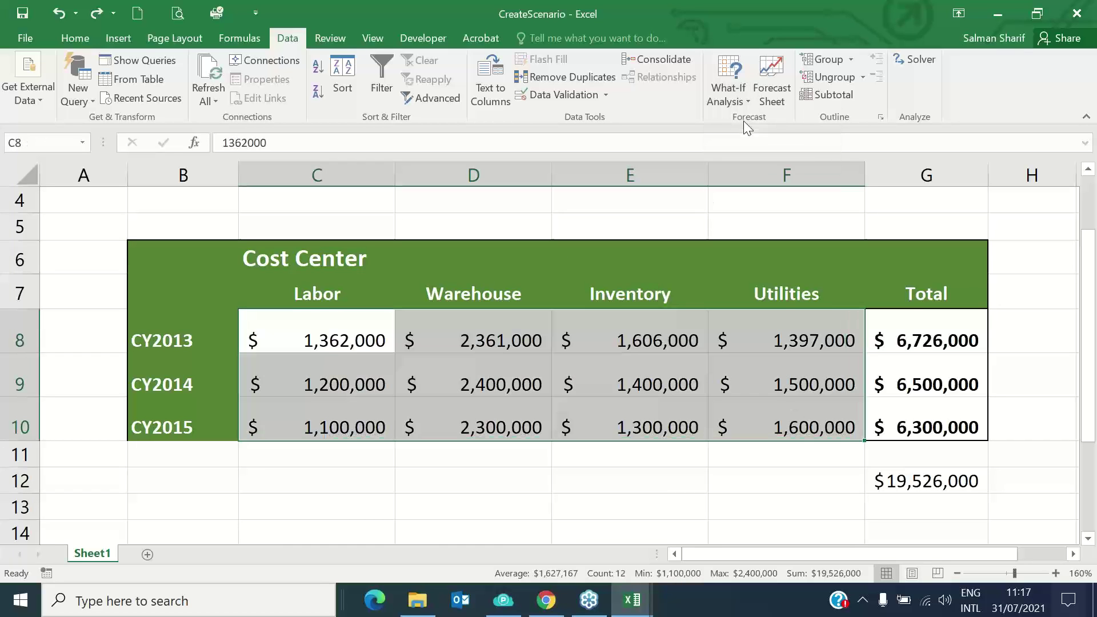
click(743, 121)
click(789, 86)
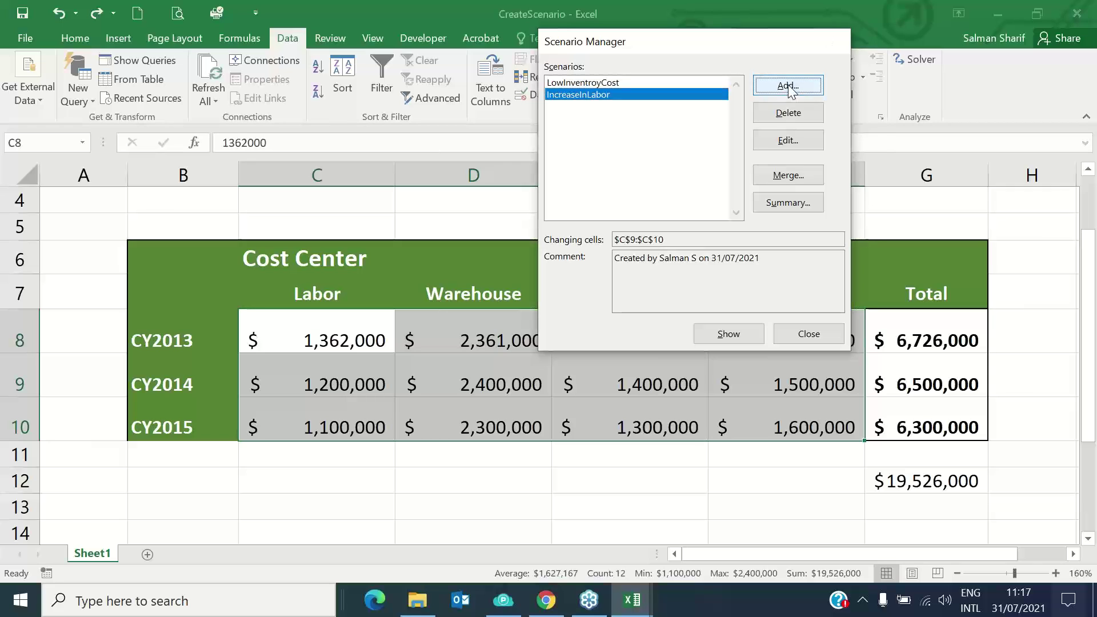
Save a CurrentValues scenario with changing cells C8:F10 at their present figures
text(Cu)
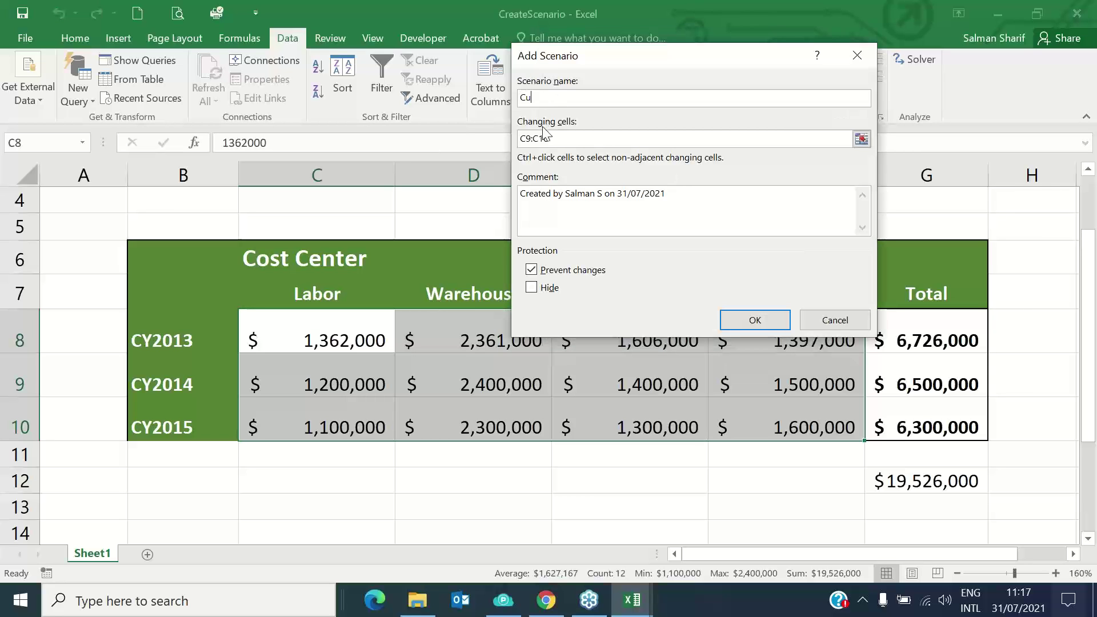
text(rrentValues)
key(Tab)
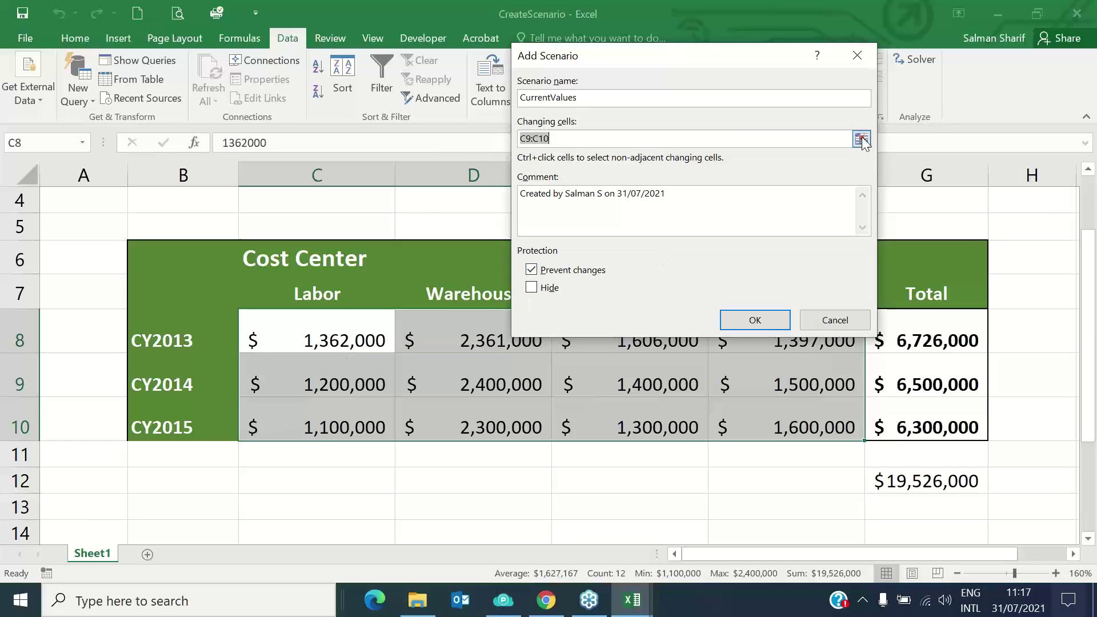
click(863, 141)
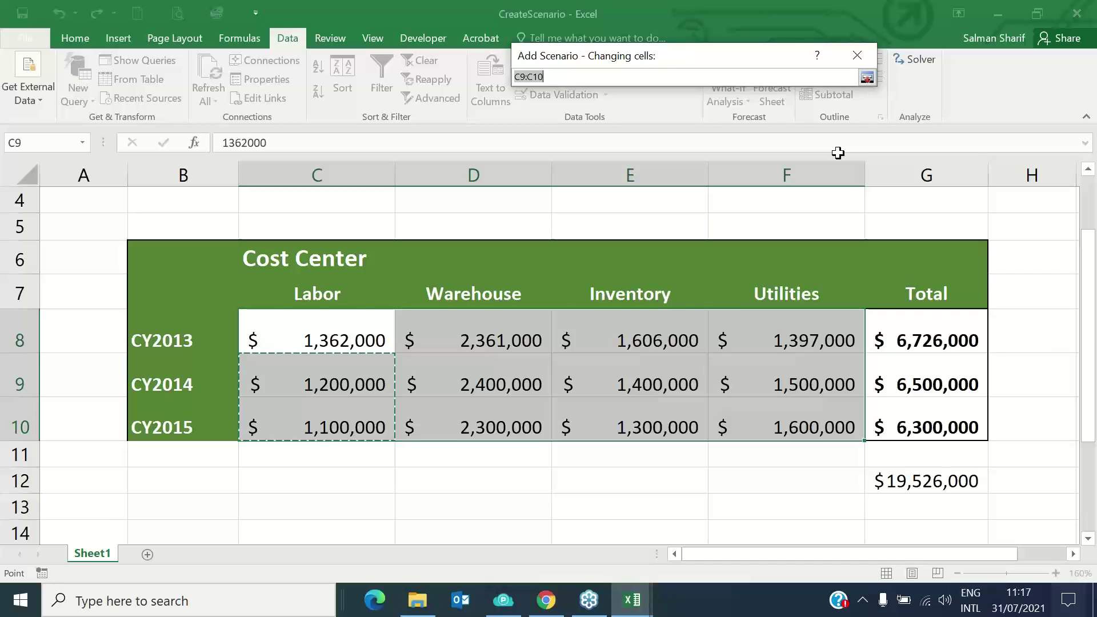
drag(318, 340, 723, 428)
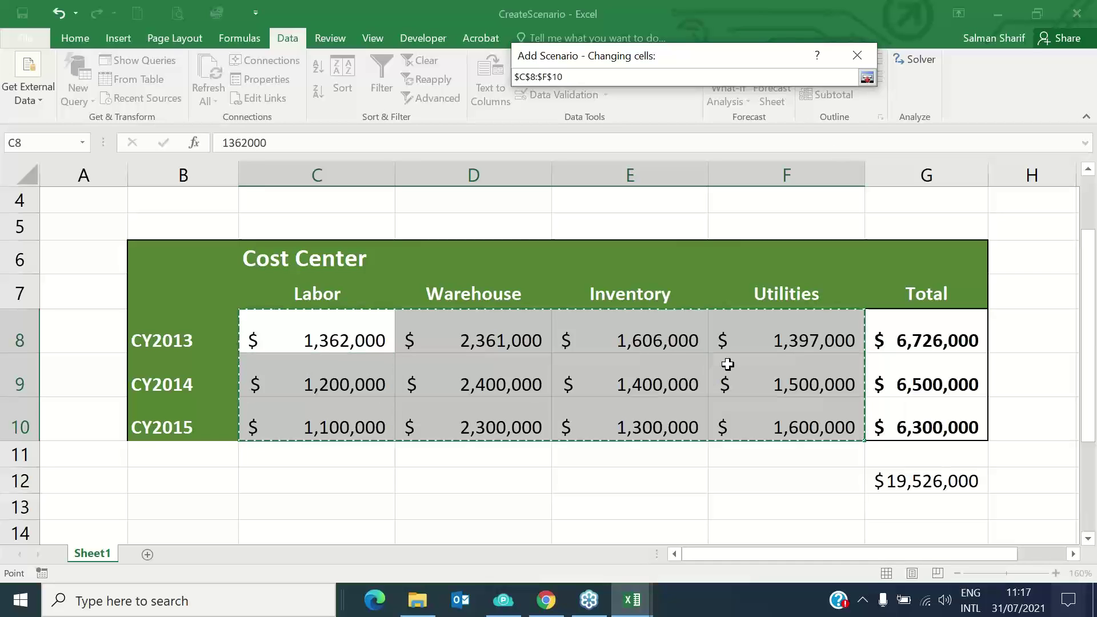
click(867, 78)
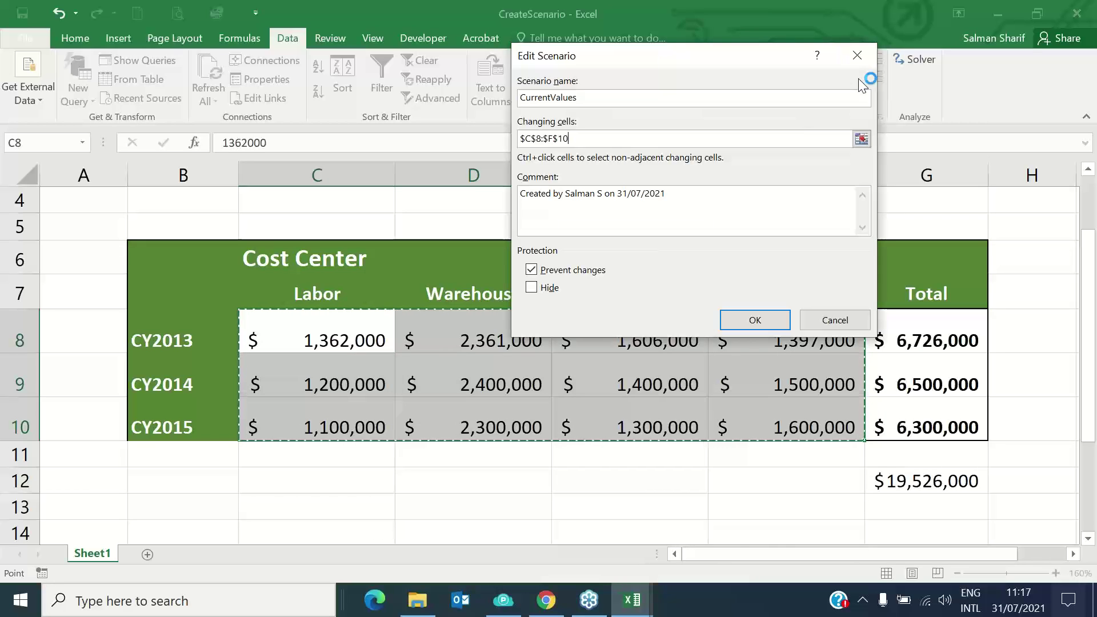
click(755, 320)
scroll(834, 234, down, 7)
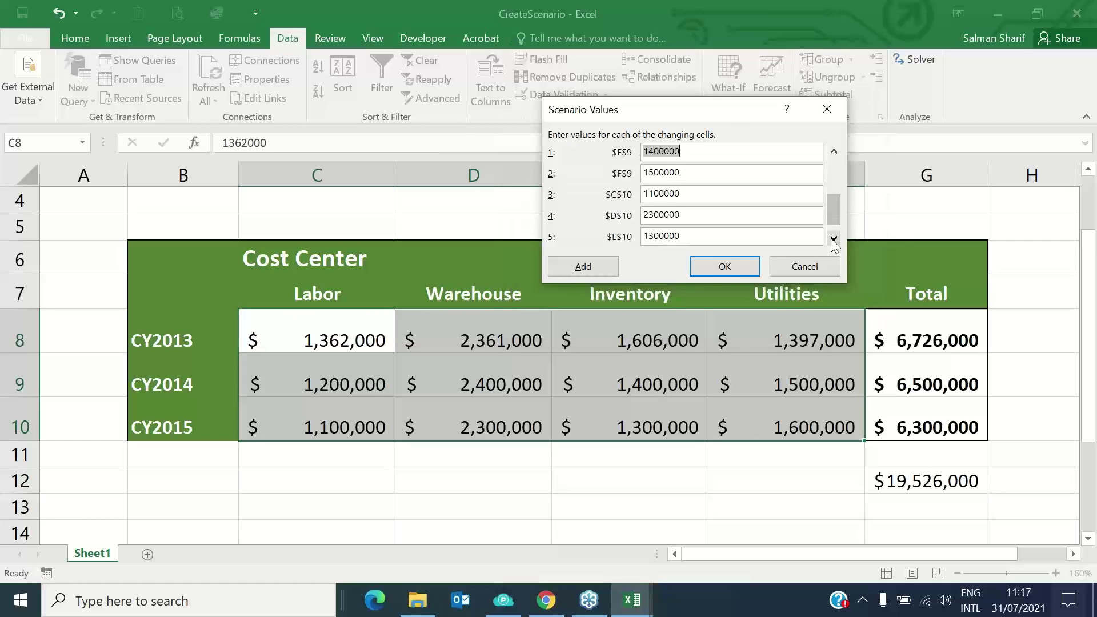
click(726, 267)
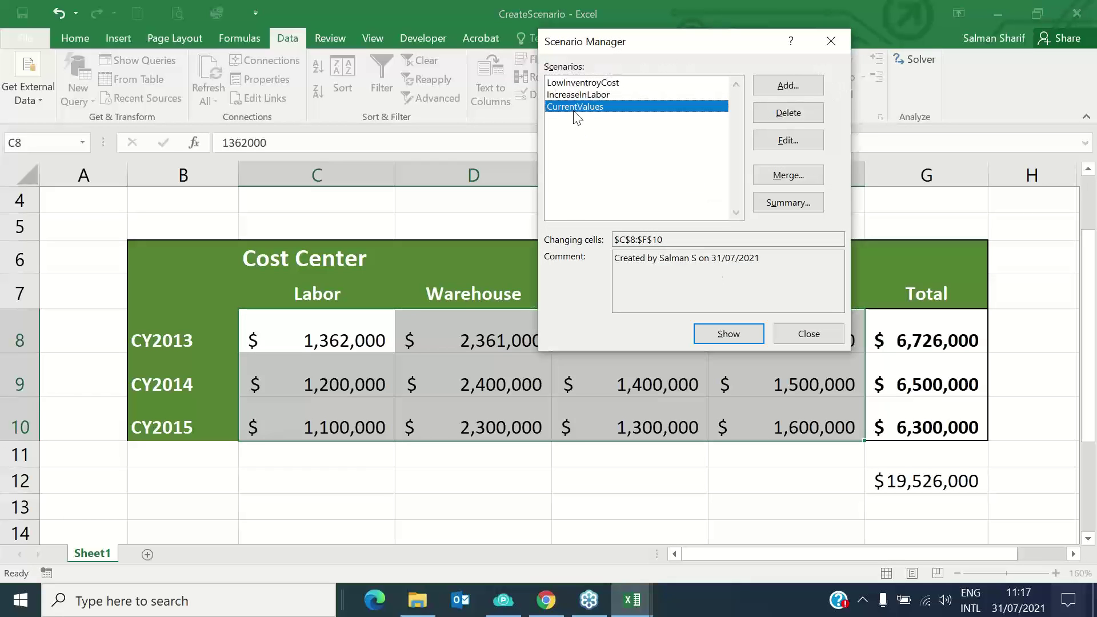
click(601, 85)
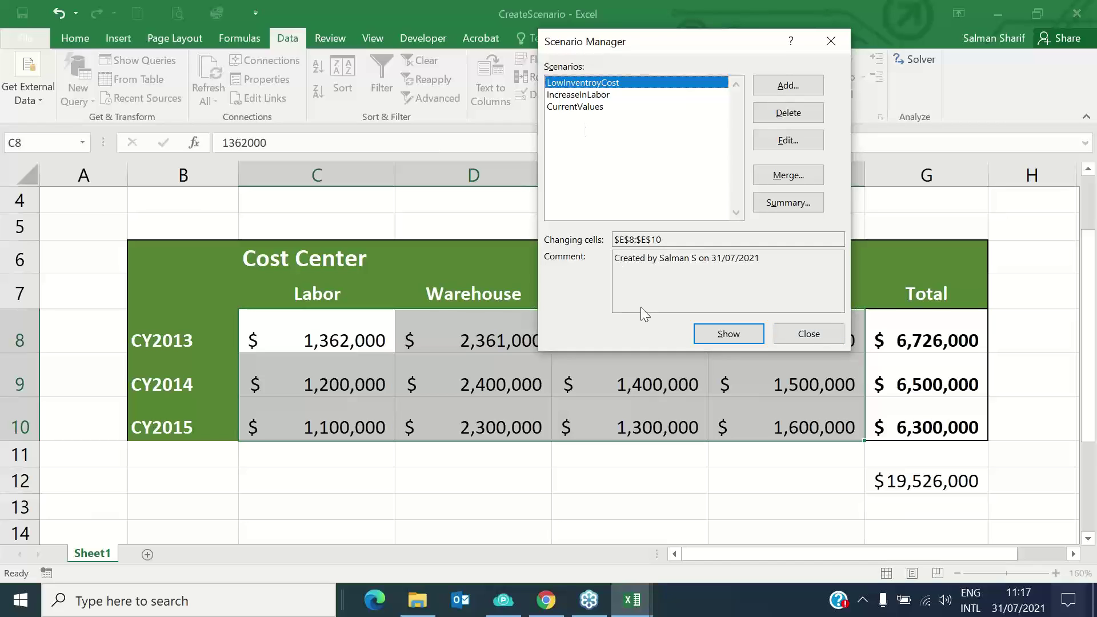
click(733, 335)
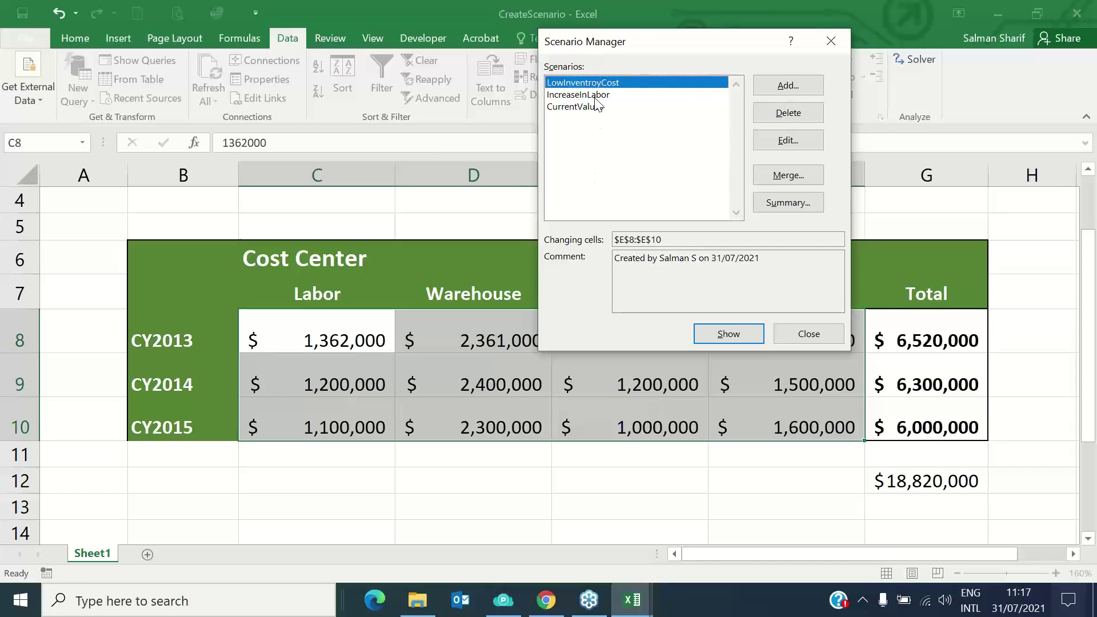
click(556, 96)
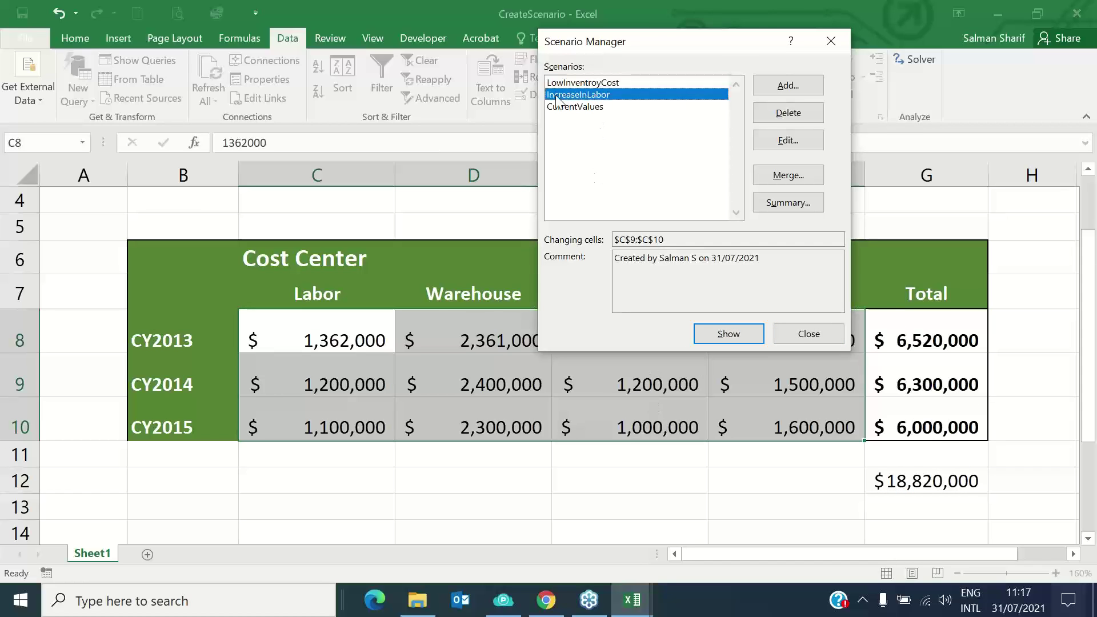
click(731, 336)
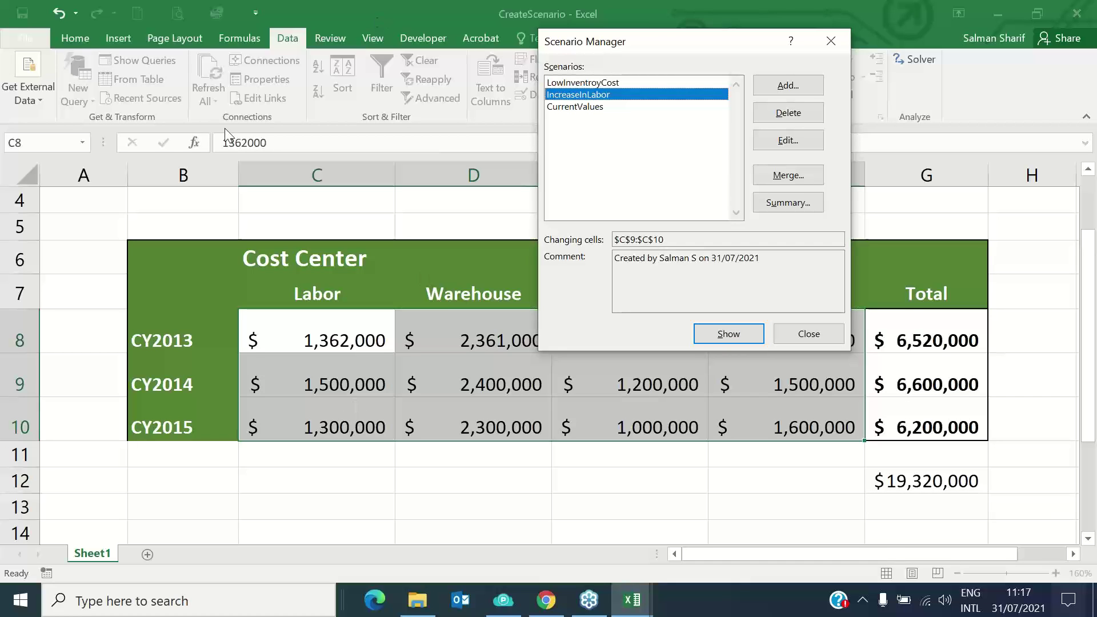
click(586, 107)
click(733, 341)
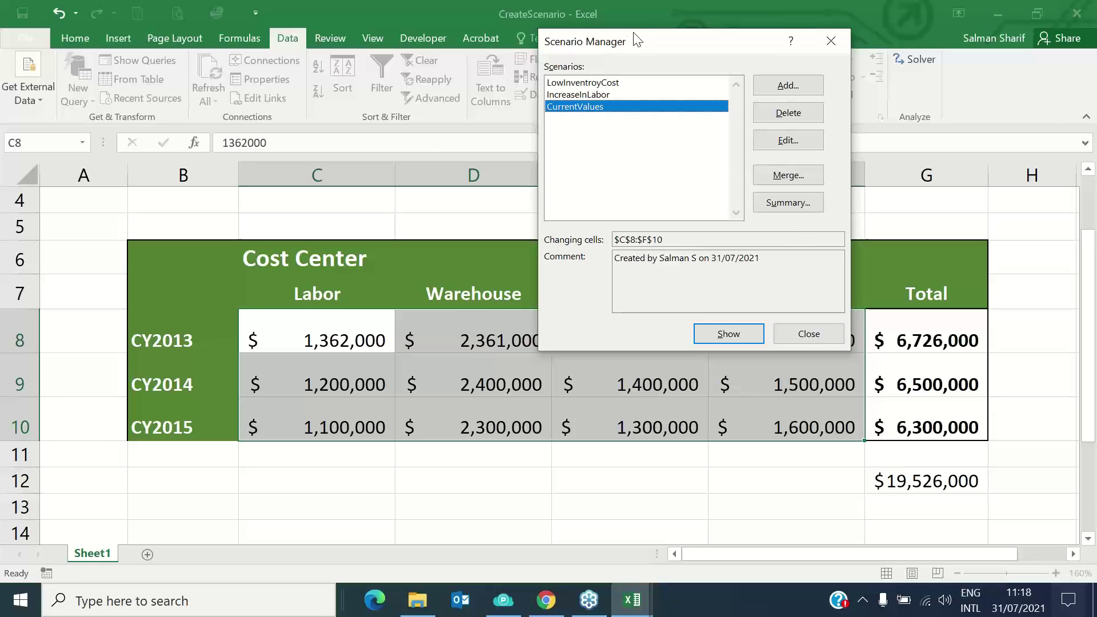
Open the Scenario Summary dialog, set to a scenario summary report with result cell G12
drag(631, 34, 368, 63)
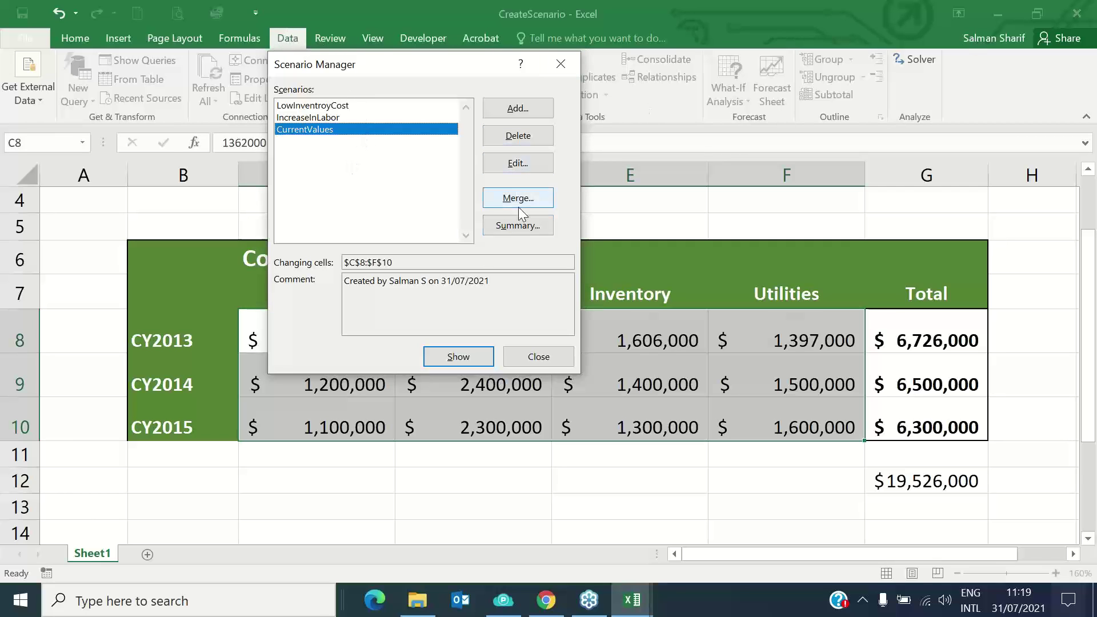
click(523, 224)
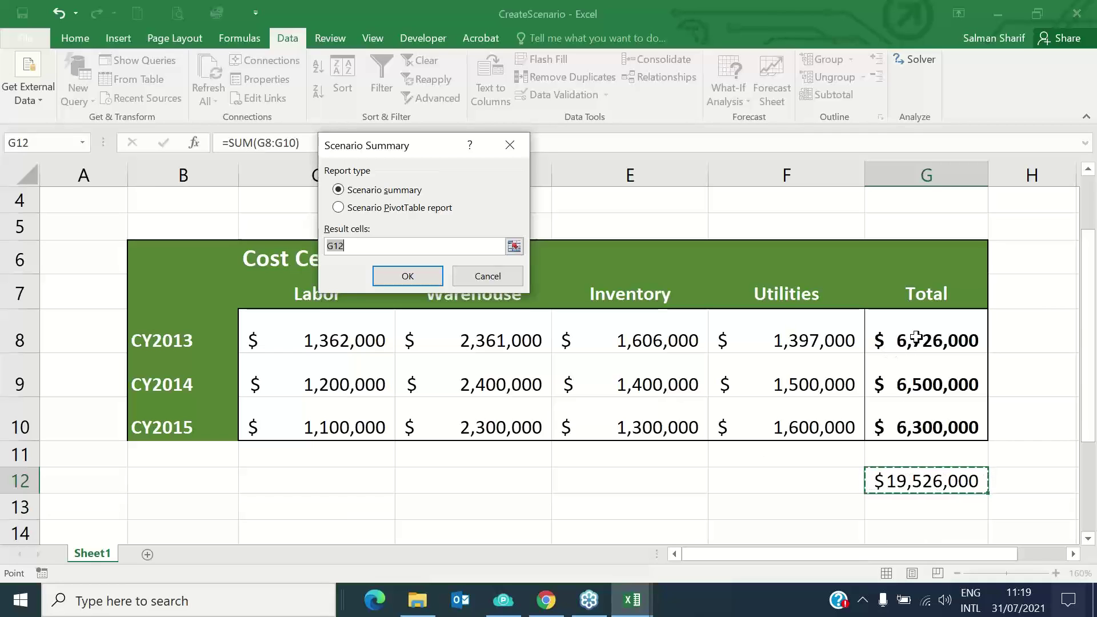
click(514, 246)
drag(907, 339, 915, 419)
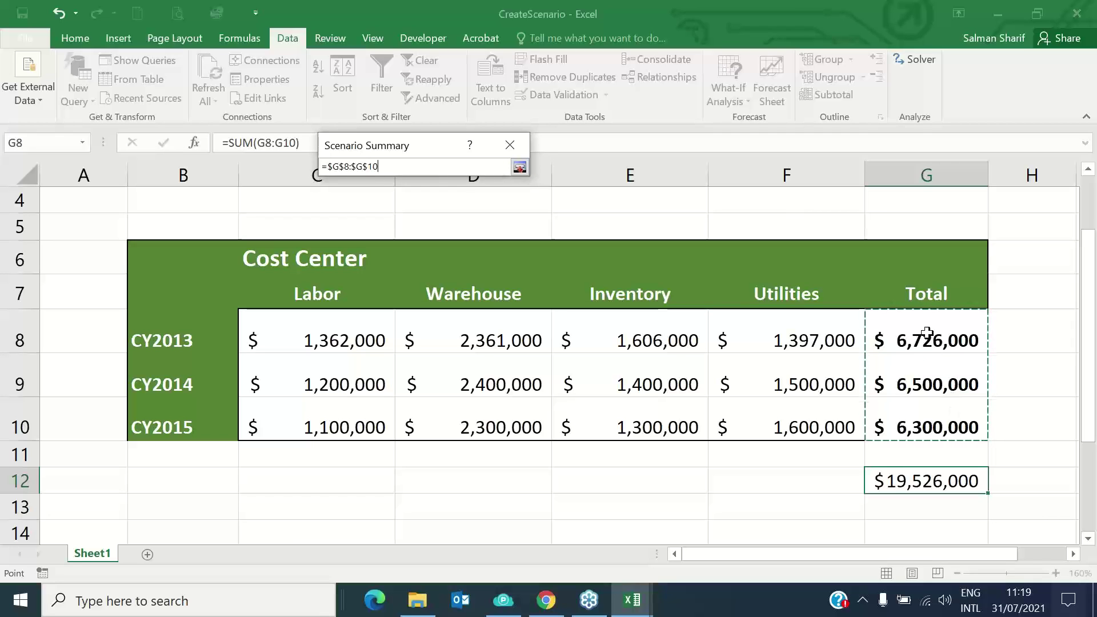
click(520, 166)
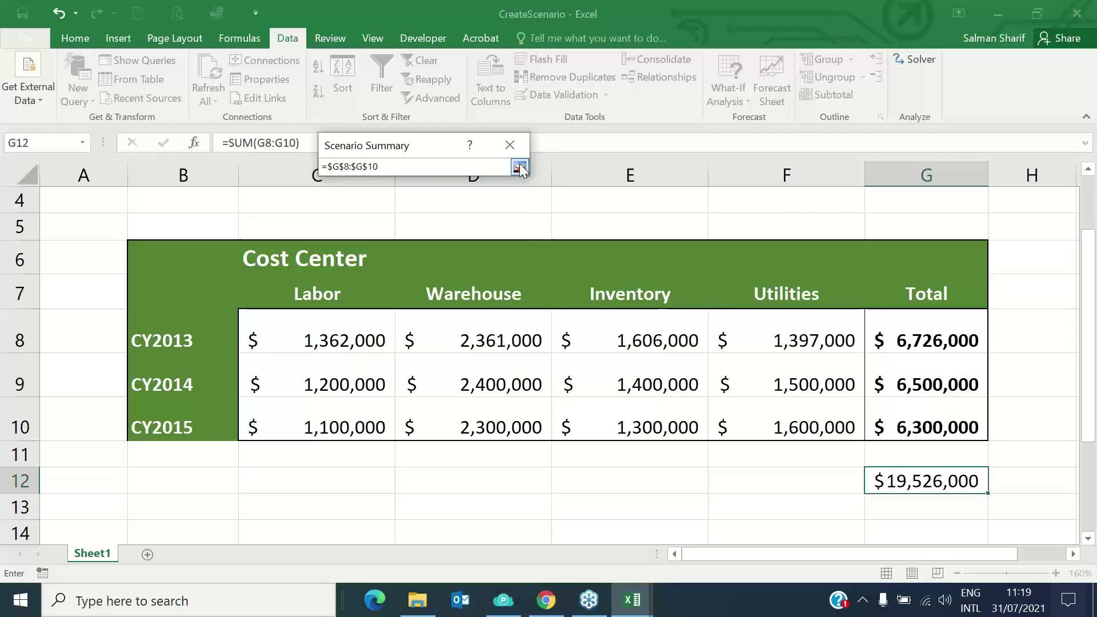
click(407, 274)
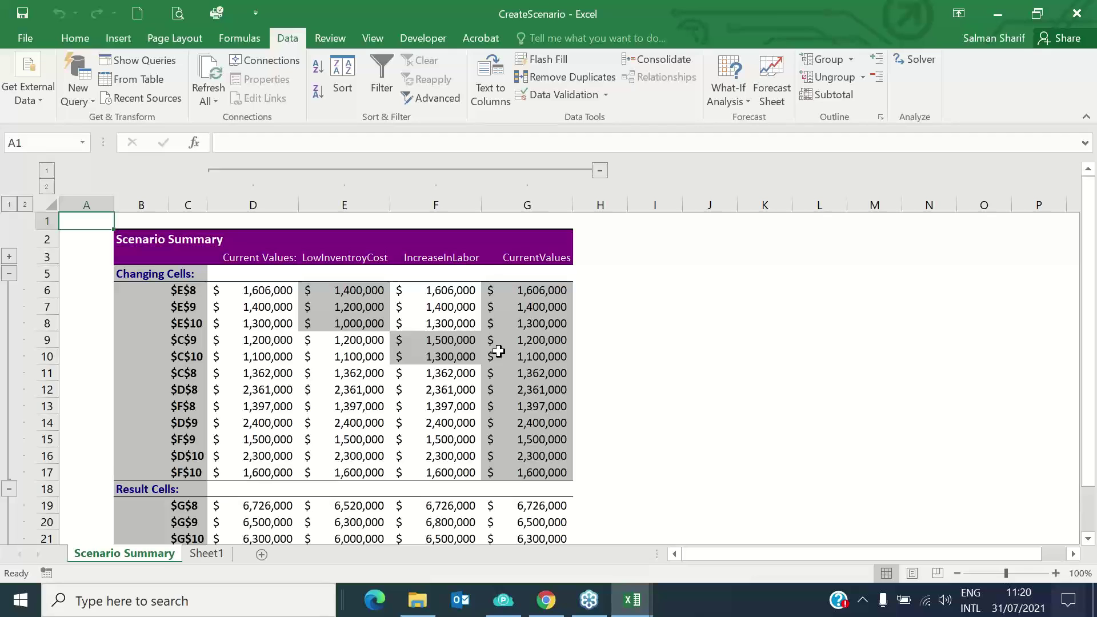
scroll(498, 351, down, 1)
scroll(343, 257, up, 1)
click(291, 241)
click(337, 243)
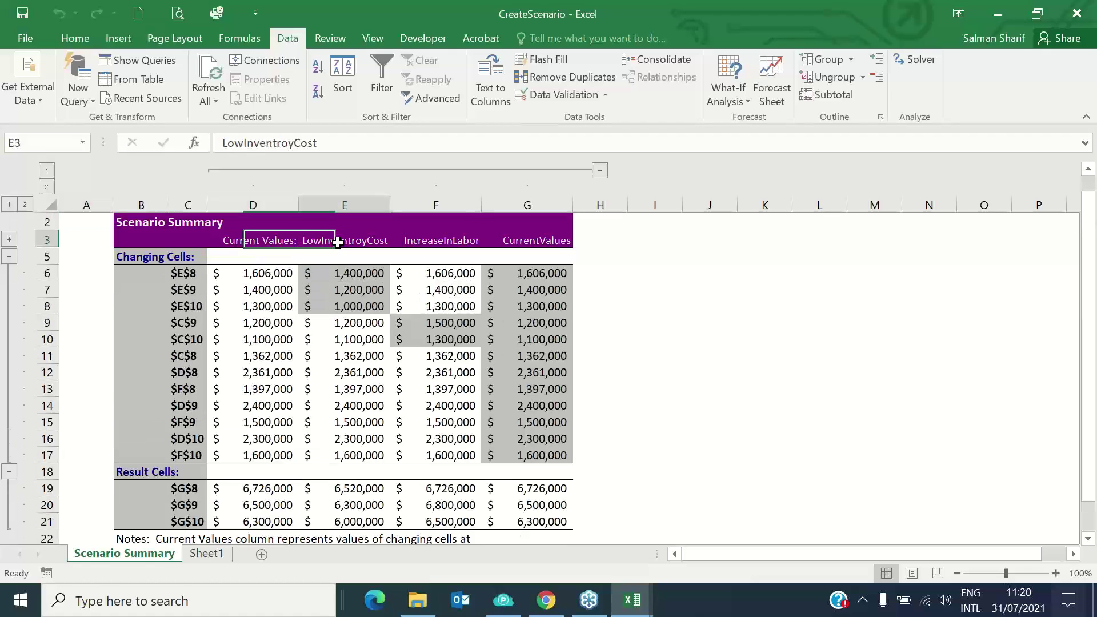
click(431, 245)
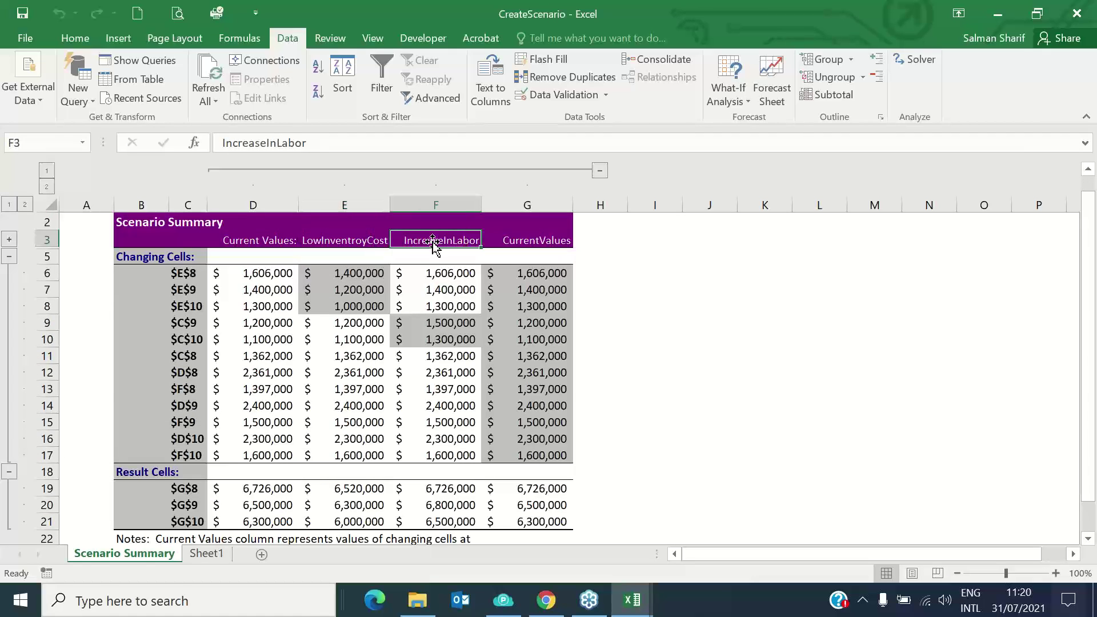
Walk through the summary's changing-cell values for CurrentValues, LowInventroyCost and IncreaseInLabor (1,500,000, 1,300,000)
click(527, 245)
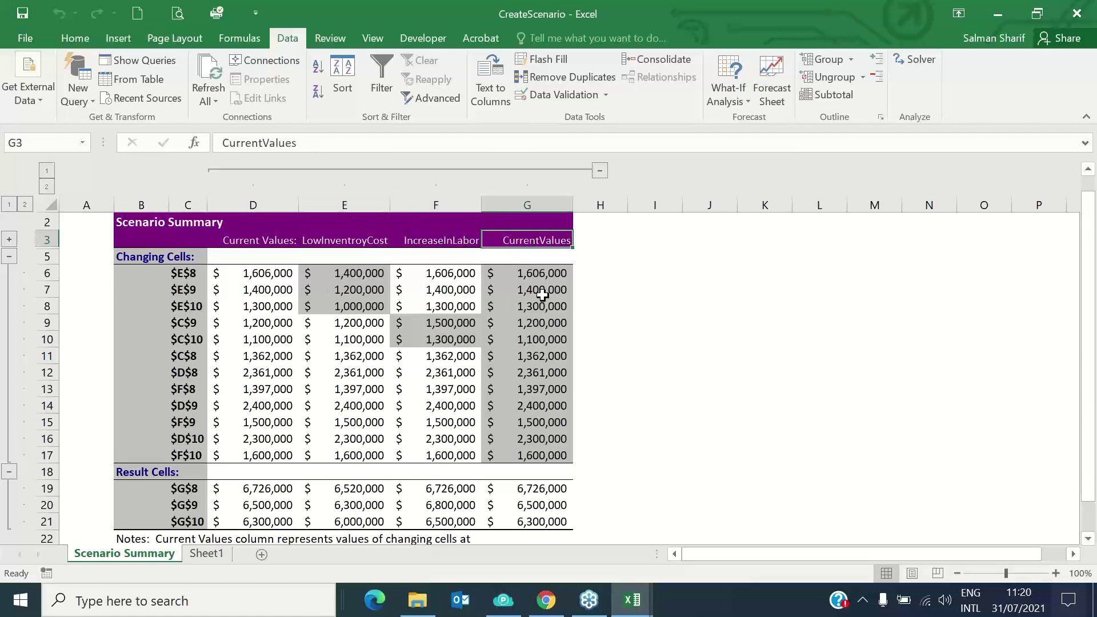
drag(558, 275, 544, 427)
click(277, 404)
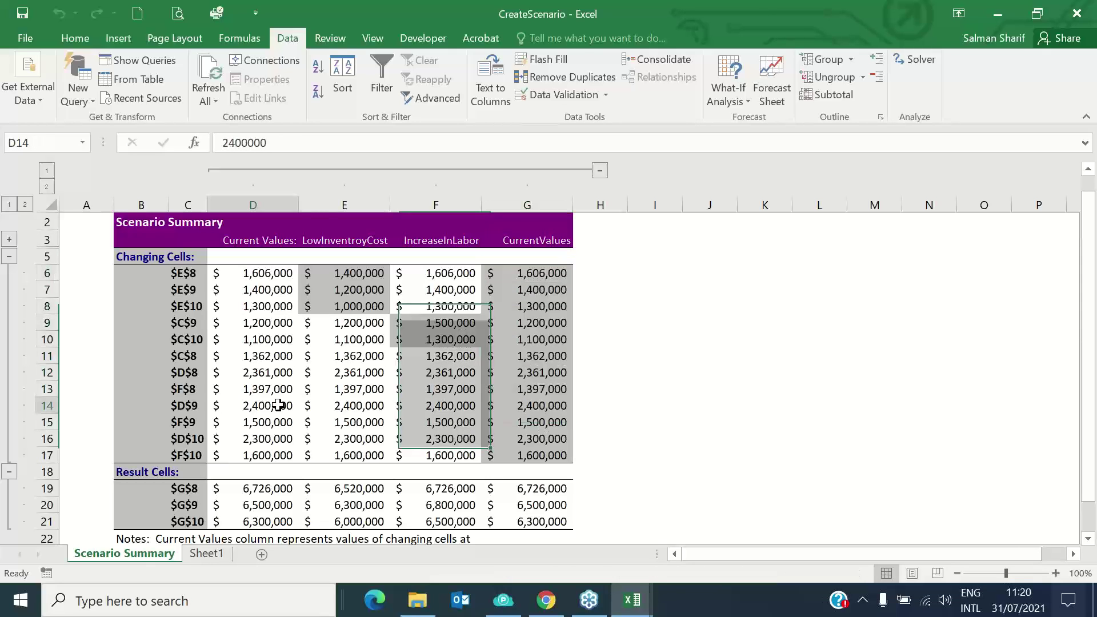
click(522, 385)
click(355, 240)
drag(365, 270, 358, 304)
click(178, 290)
click(184, 306)
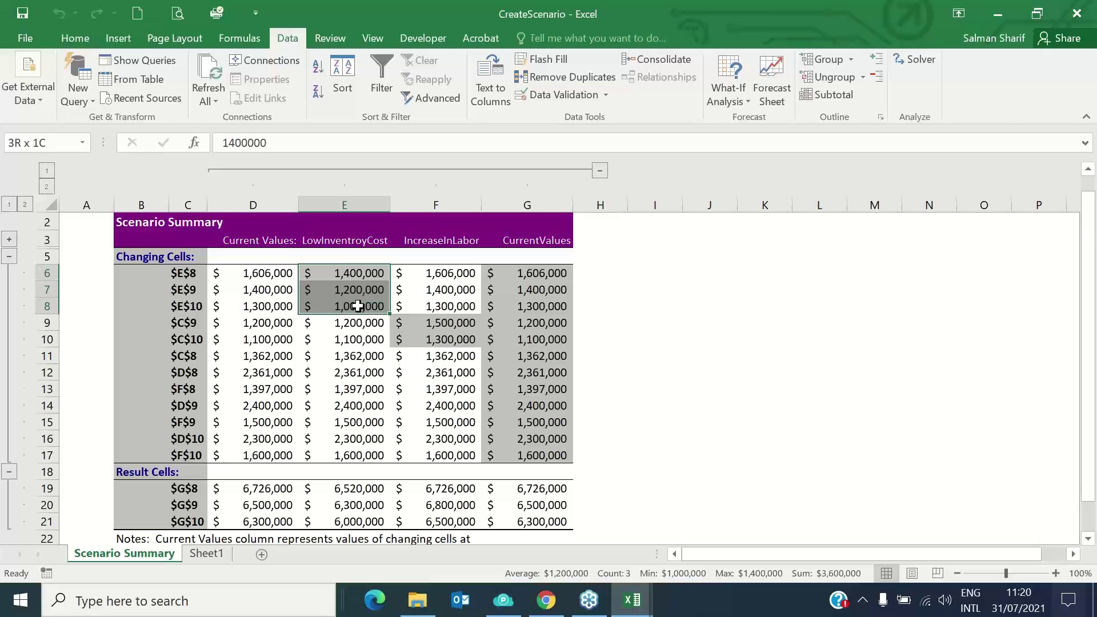
click(452, 240)
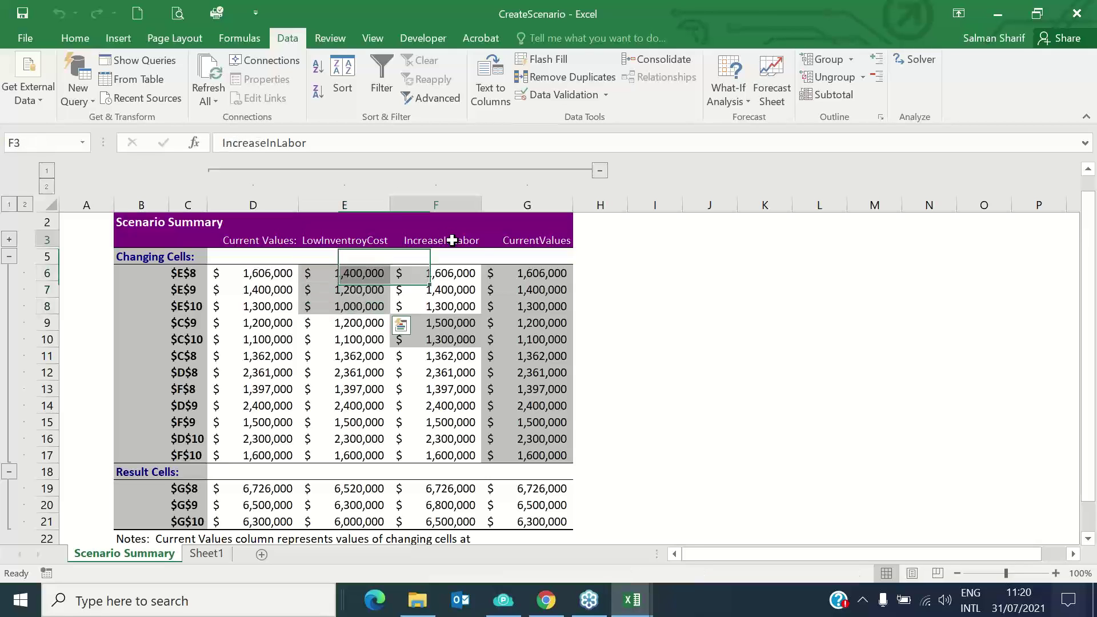
click(439, 323)
click(451, 341)
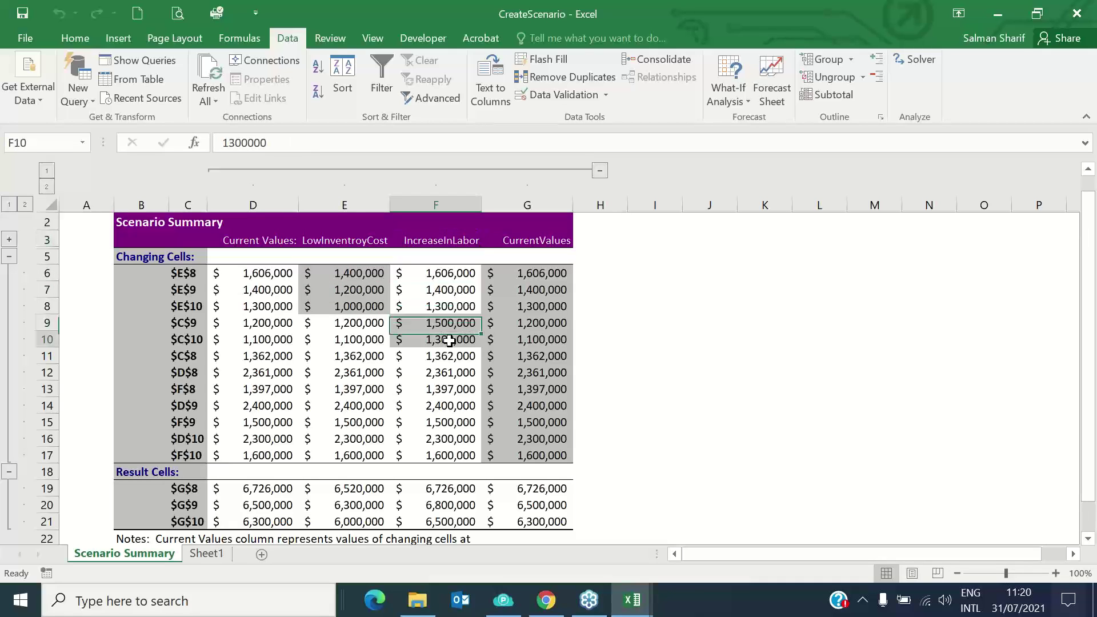
Compare result cells $G$8-$G$10 across scenarios: current total 6,726,000 versus LowInventroyCost 6,520,000
scroll(286, 454, down, 2)
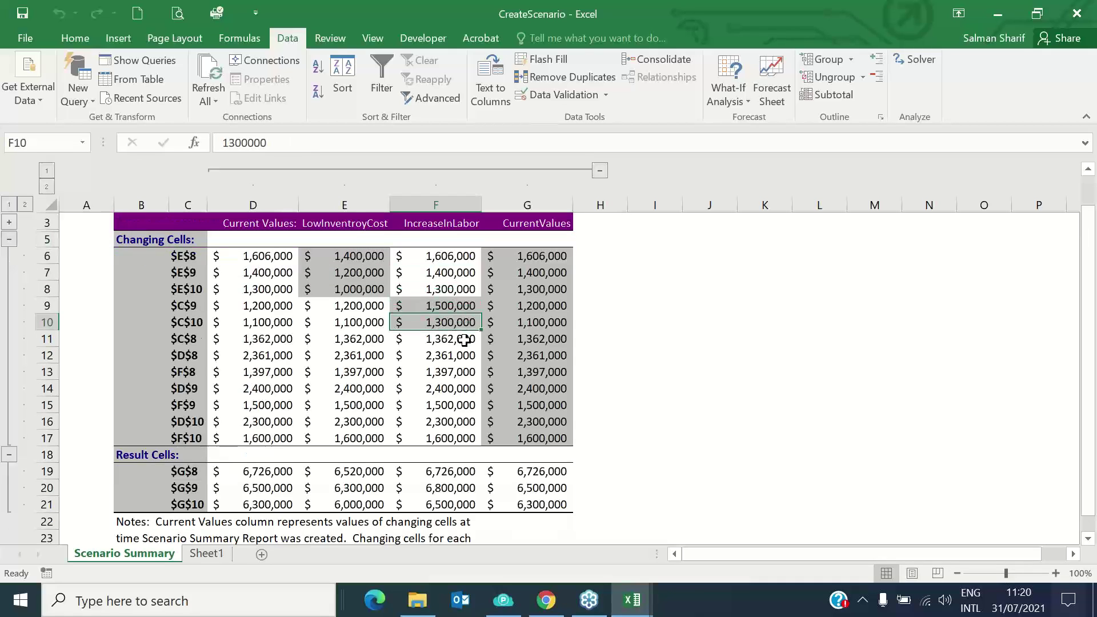
drag(286, 453, 583, 506)
click(184, 453)
click(188, 470)
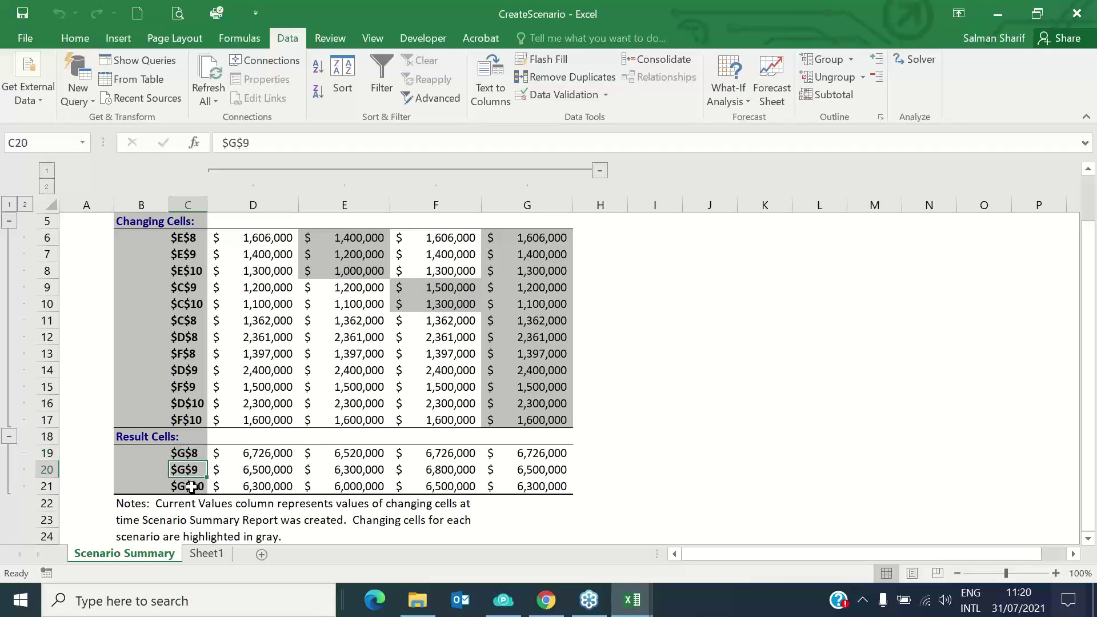
click(192, 487)
click(287, 455)
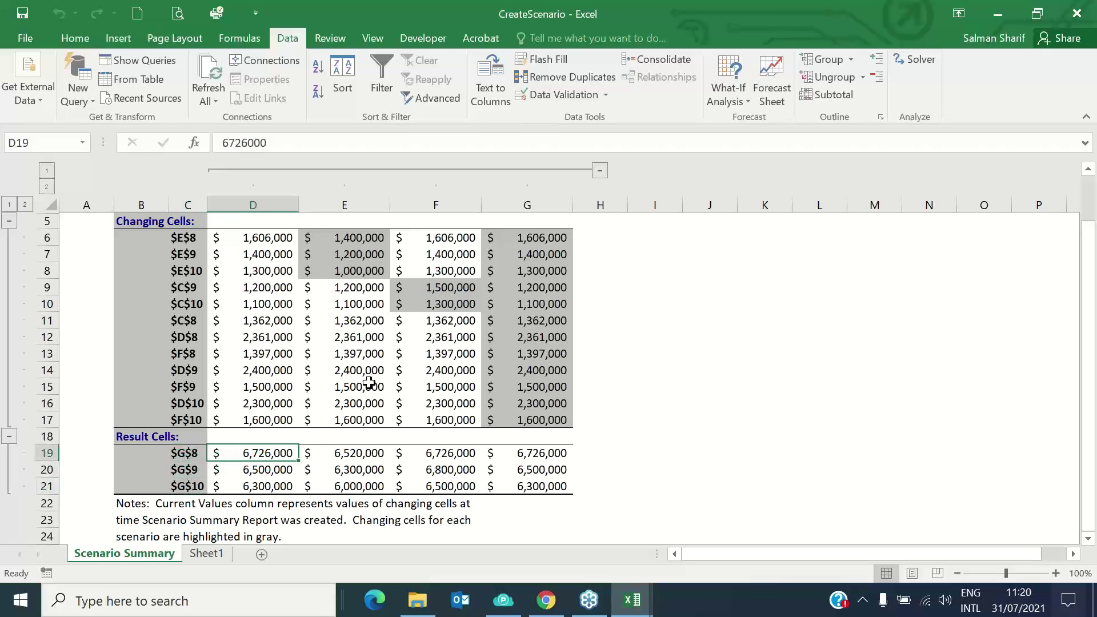
click(364, 247)
drag(364, 246, 359, 270)
click(366, 453)
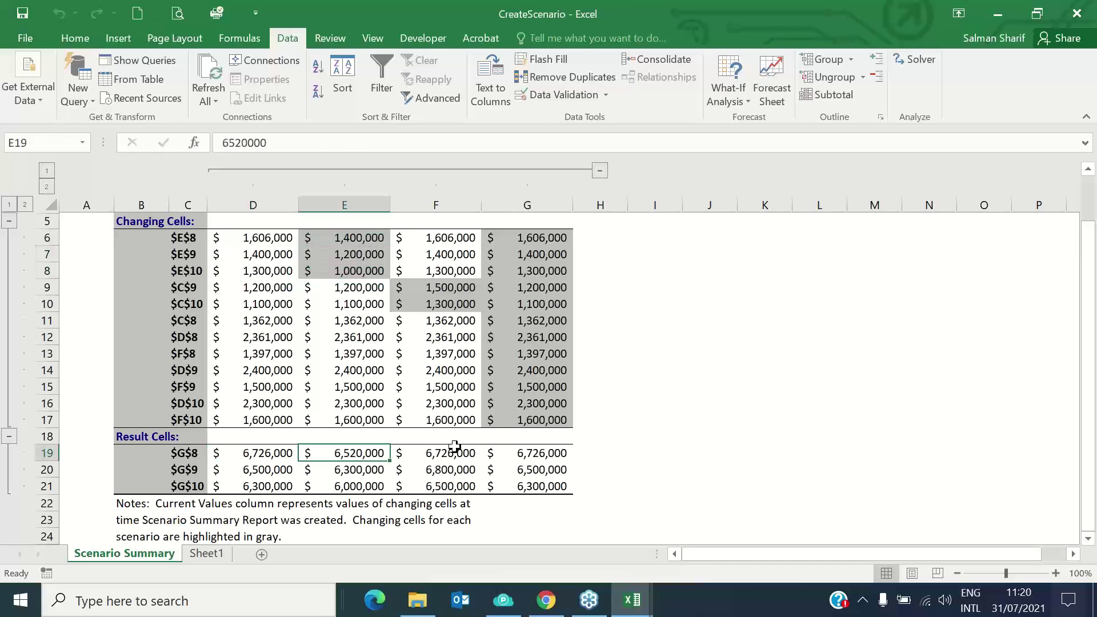
click(454, 447)
click(534, 451)
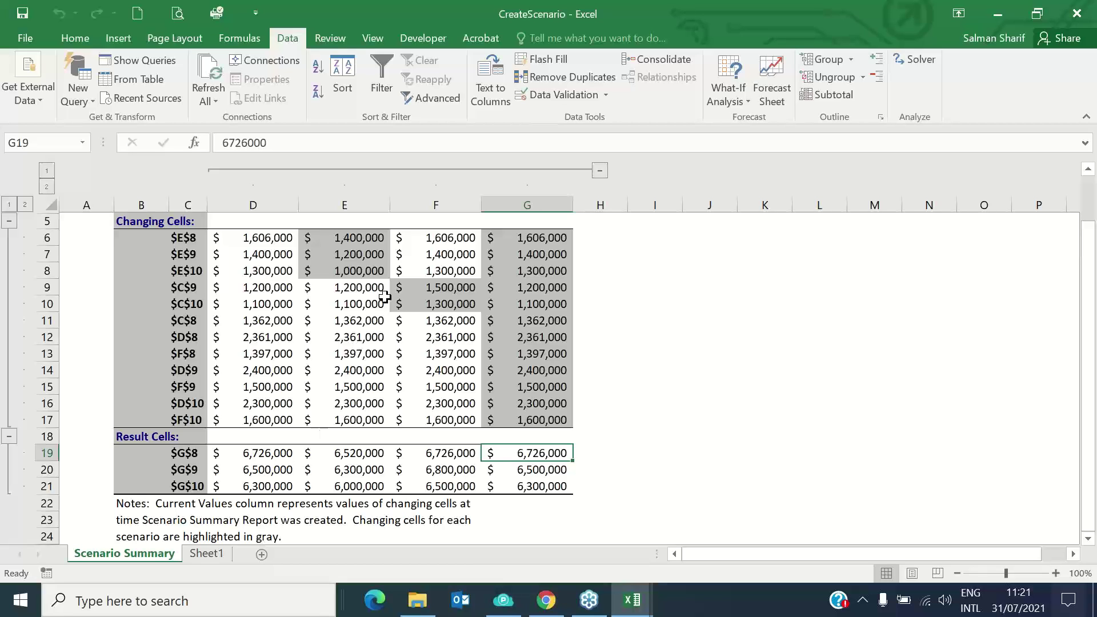
Revisit the labor and inventory values, then return to Sheet1's Cost Center table
click(435, 290)
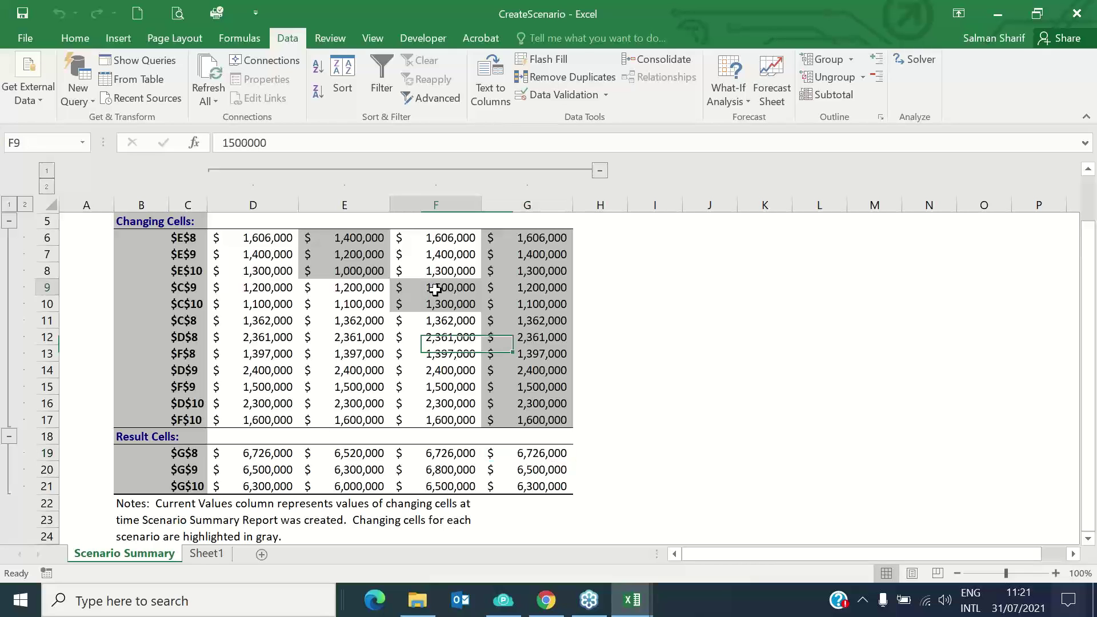
drag(435, 296, 437, 306)
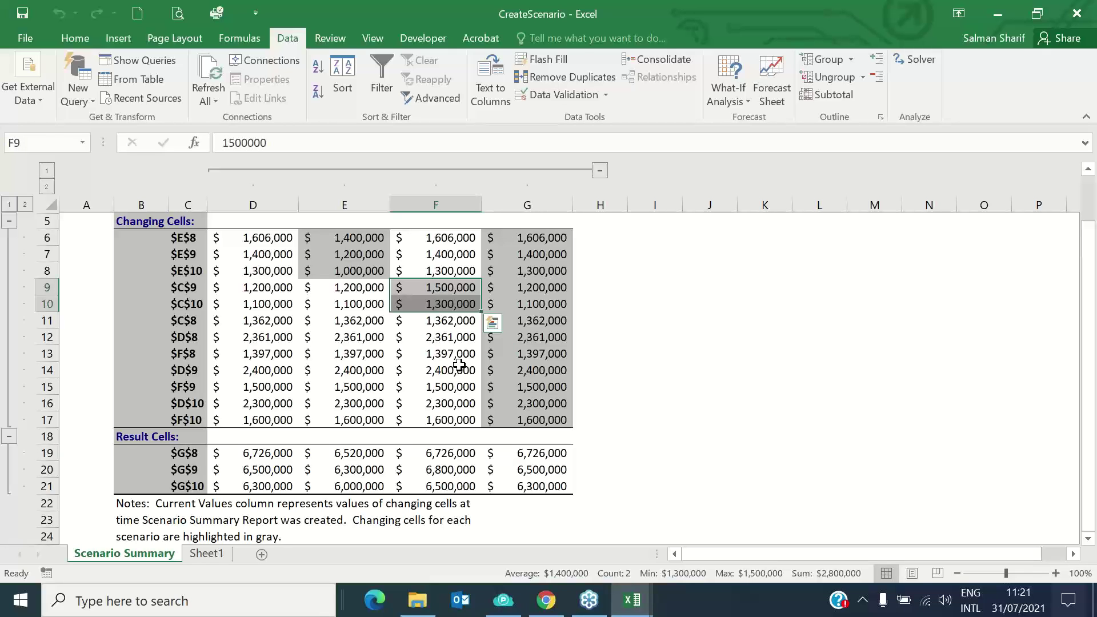
scroll(460, 365, up, 1)
scroll(321, 290, up, 1)
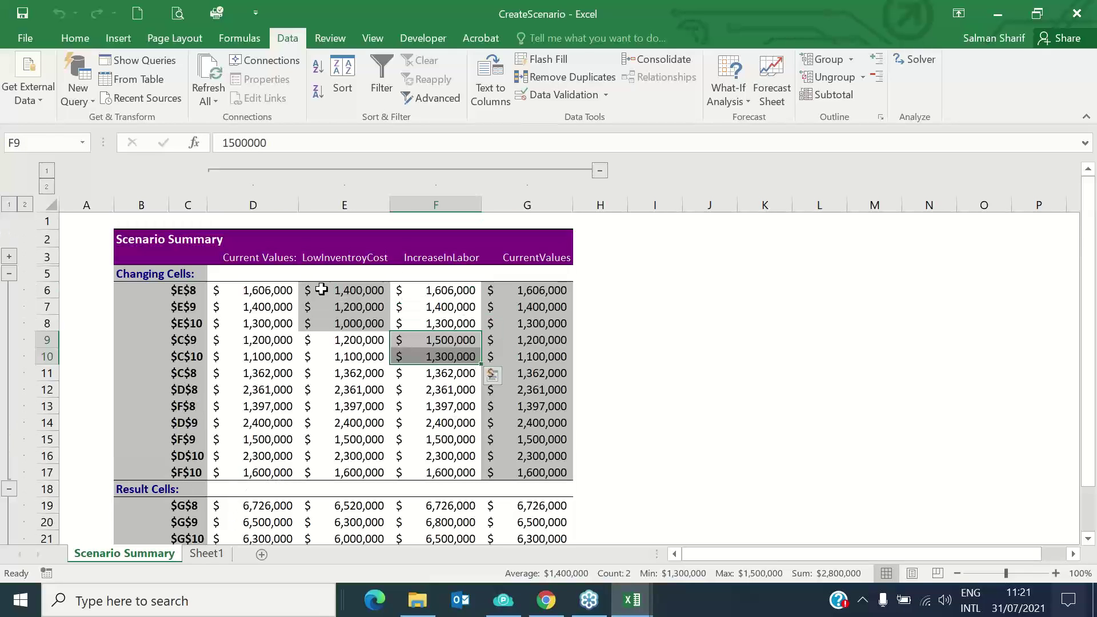
click(322, 290)
click(325, 306)
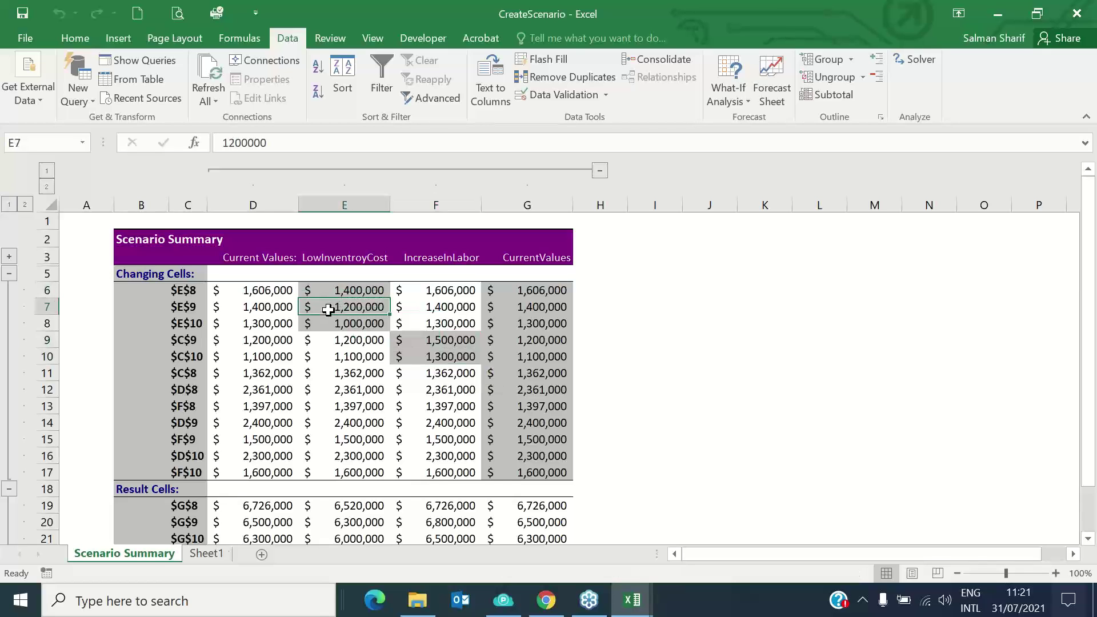
click(206, 555)
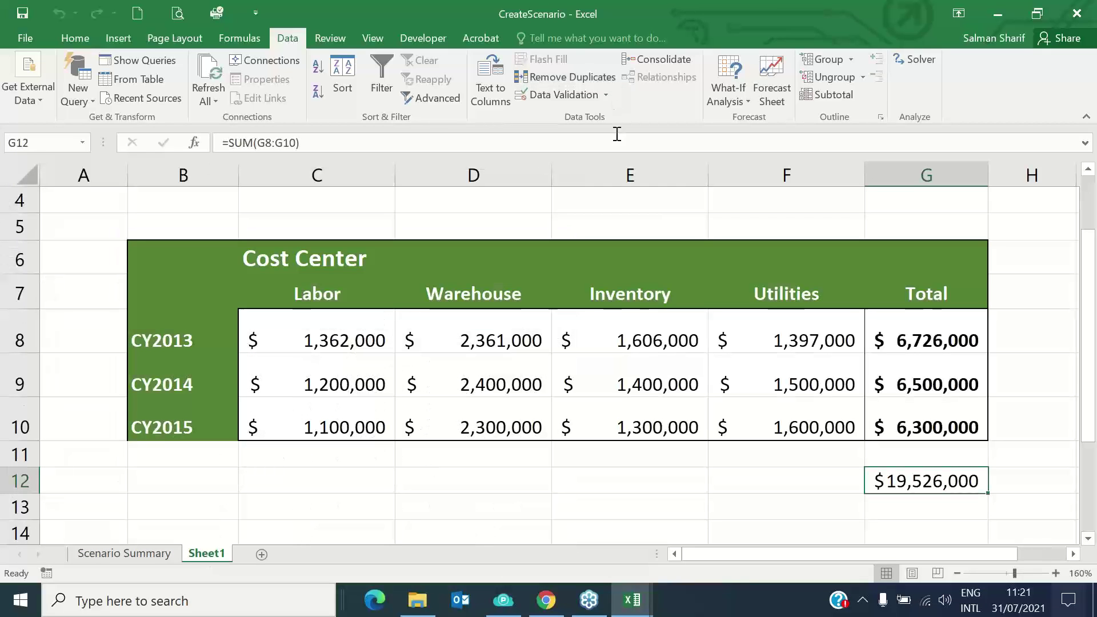
Edit the LowInventroyCost scenario in Scenario Manager so $E$9 stores 500000
click(730, 96)
click(742, 122)
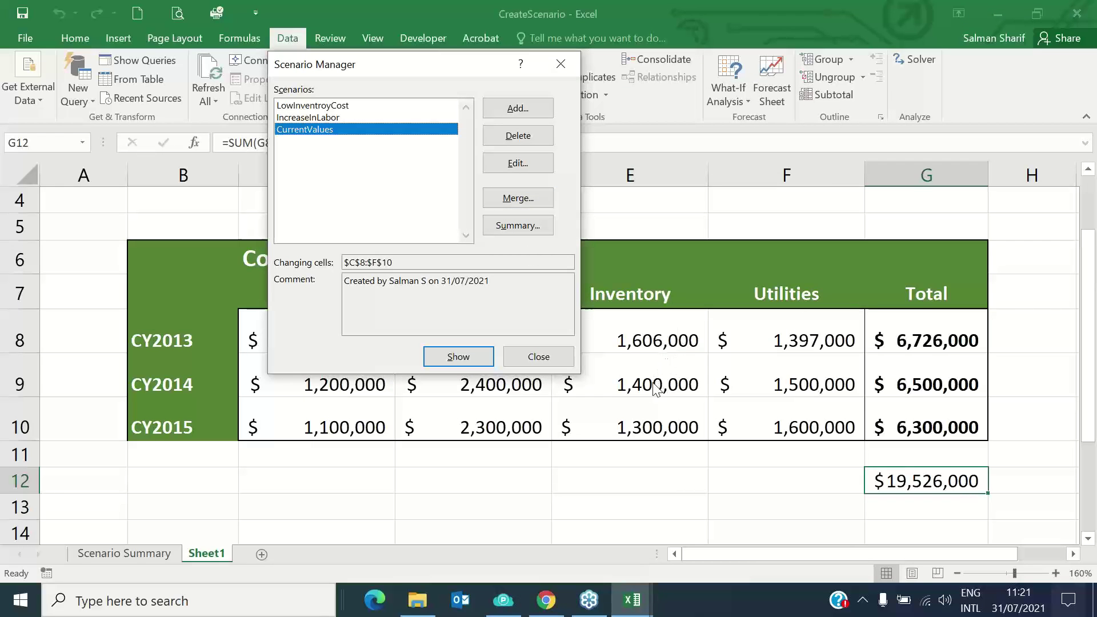
click(341, 107)
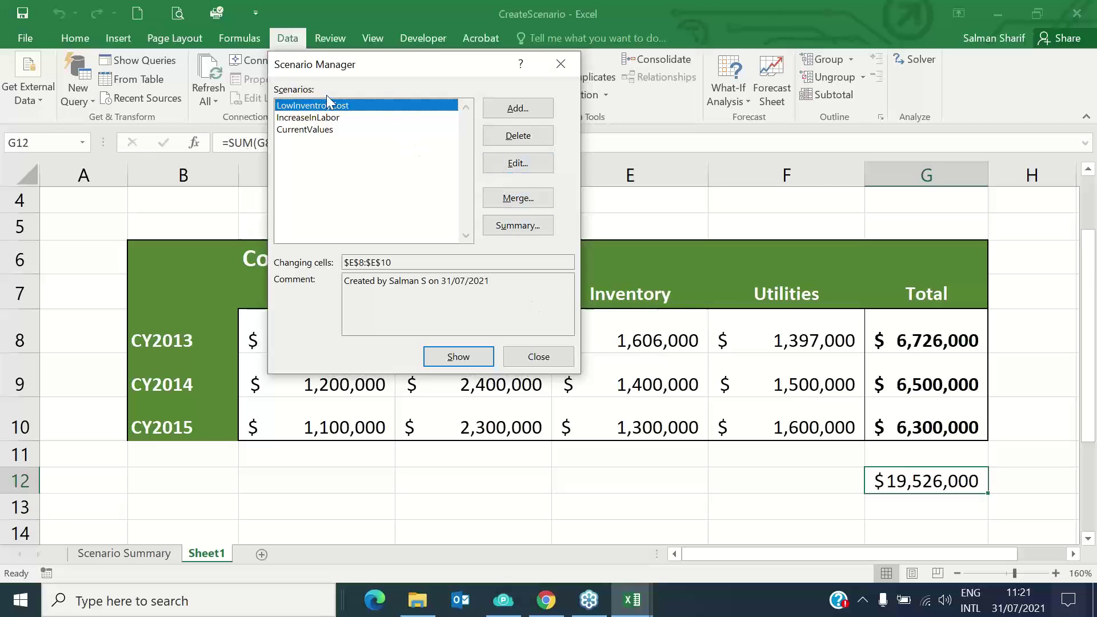
click(525, 164)
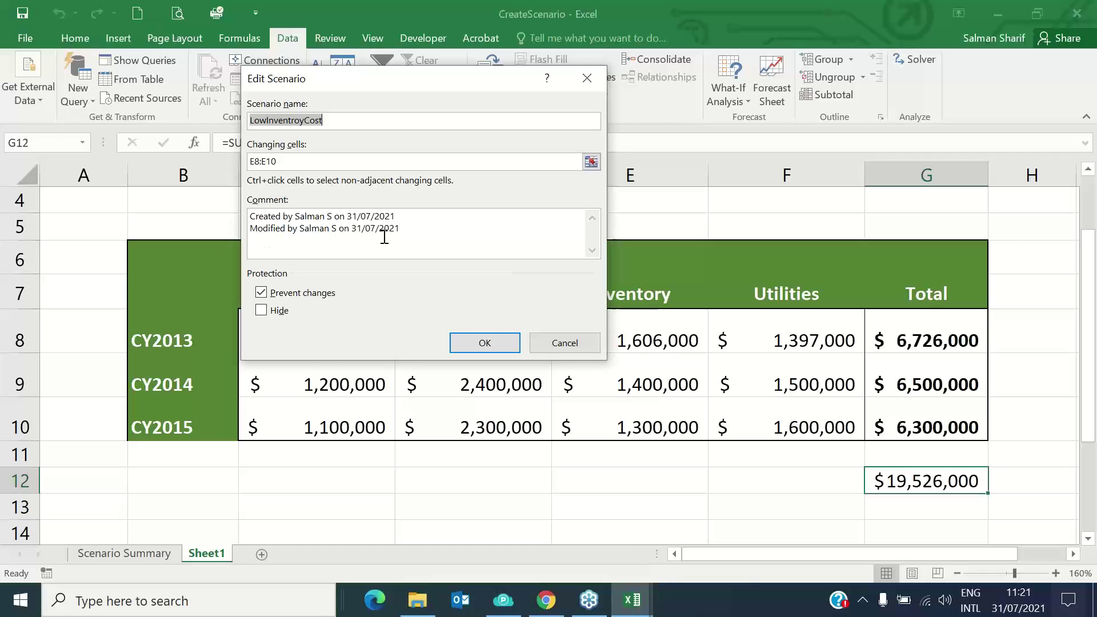
click(493, 343)
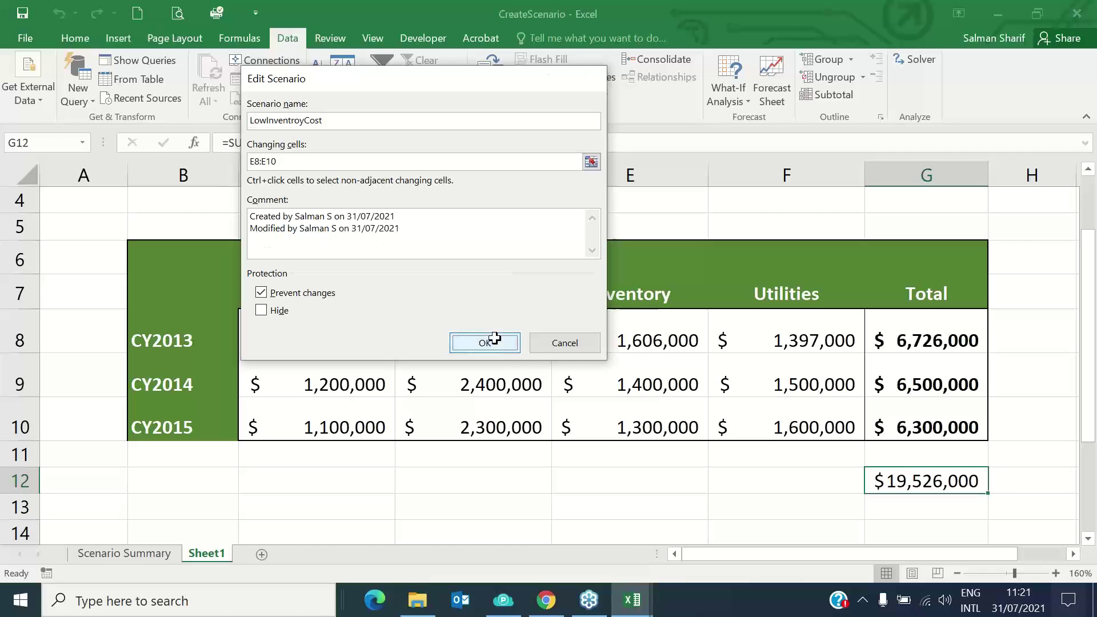
click(397, 213)
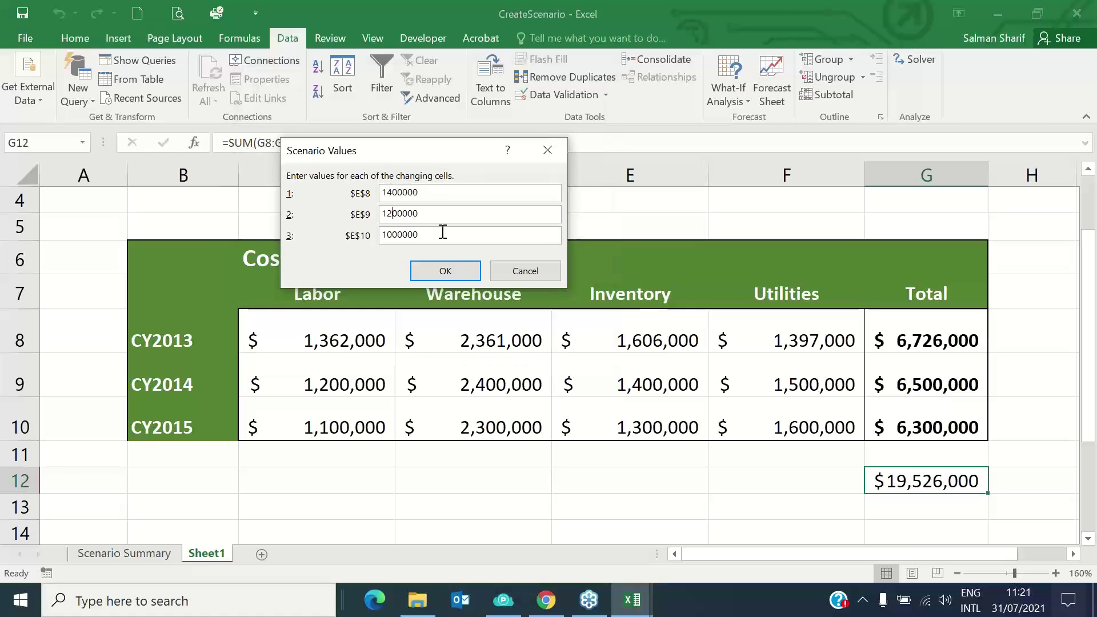
key(BackSpace)
key(BackSpace)
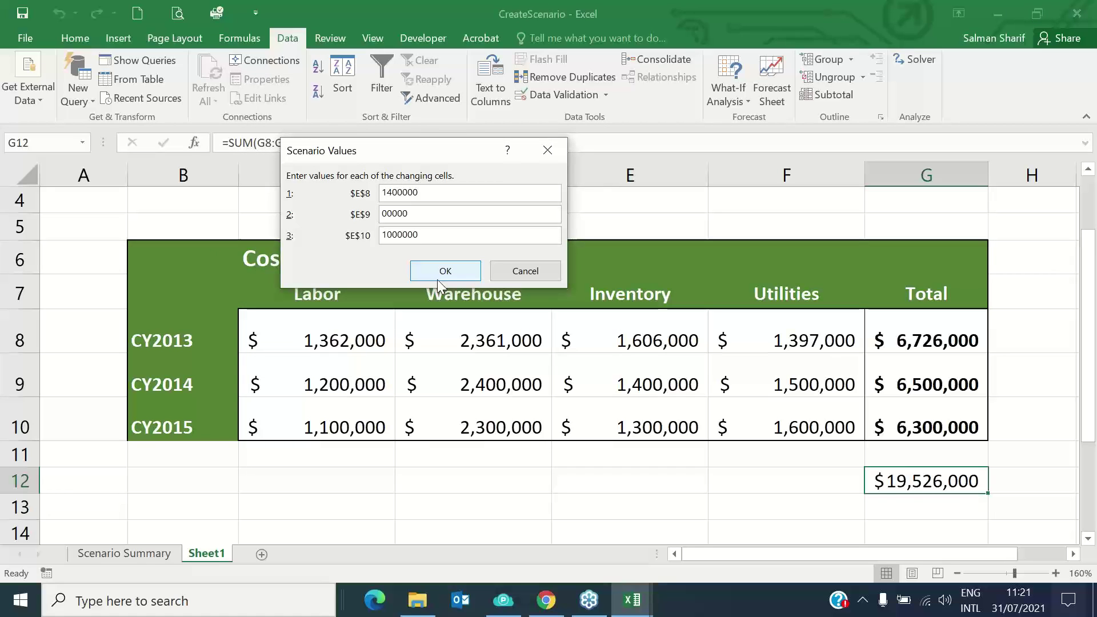
text(5)
click(435, 271)
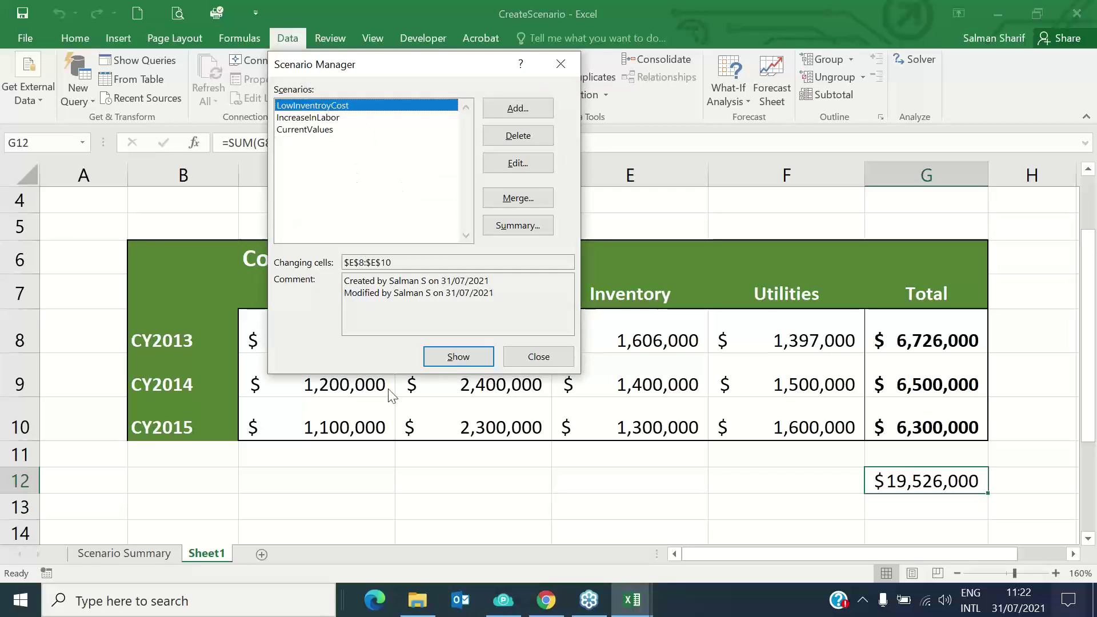
Show LowInventroyCost (Inventory 500,000, total $18,120,000), then delete that scenario and close Scenario Manager
click(441, 359)
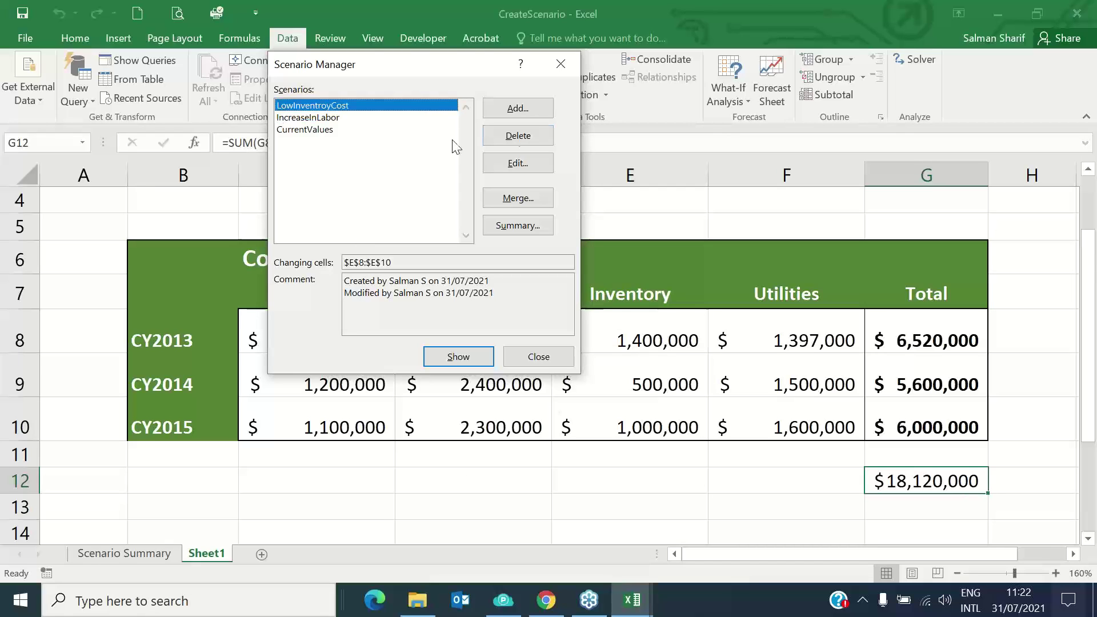
click(518, 135)
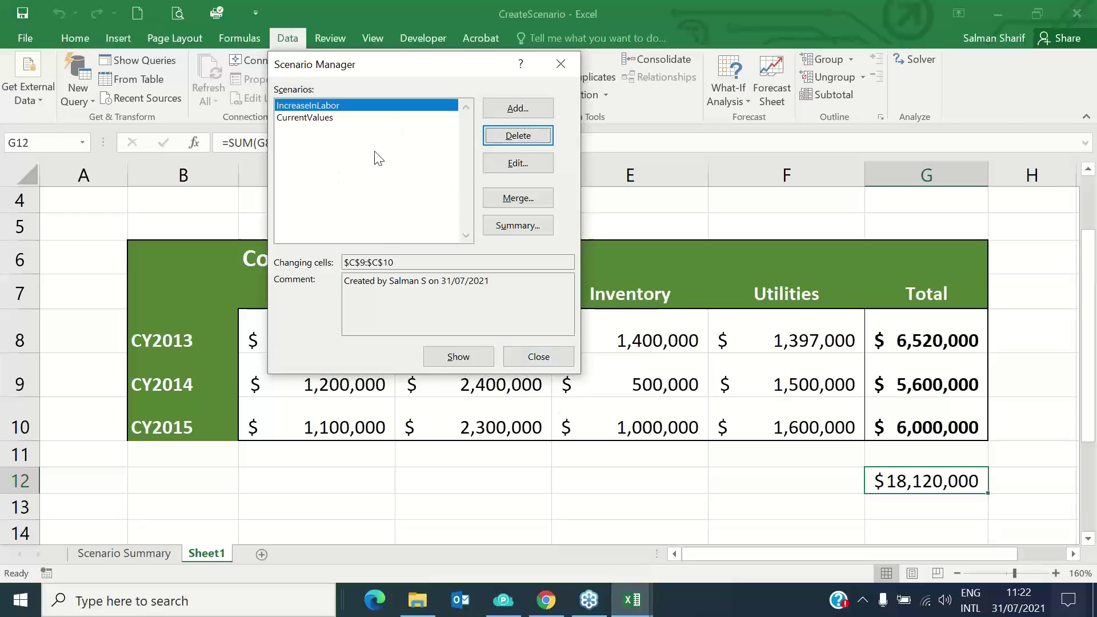
click(530, 355)
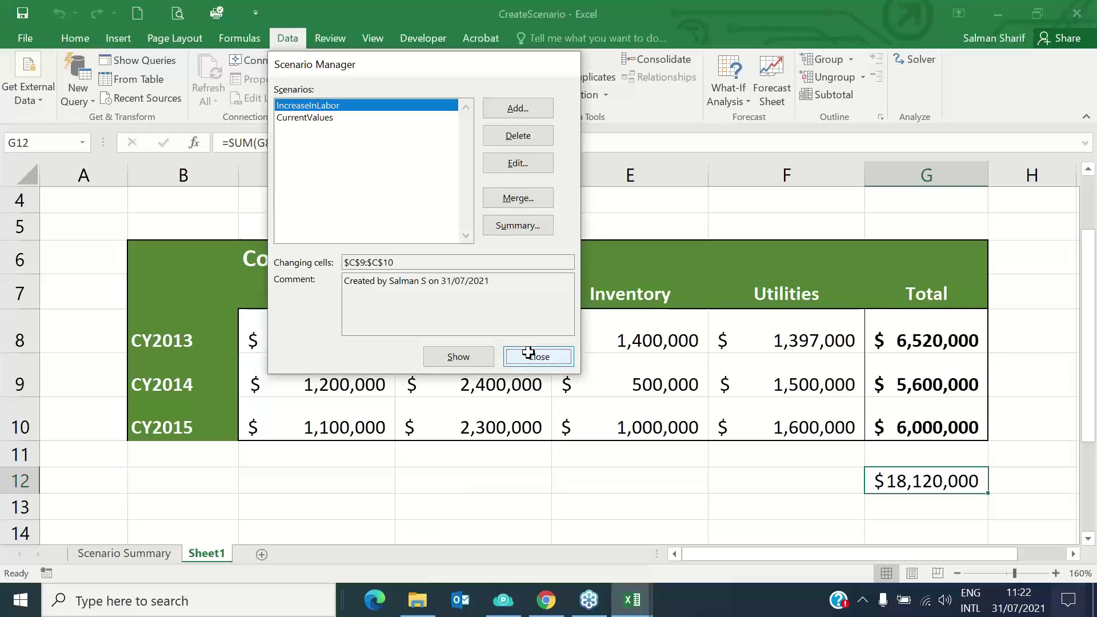
click(528, 355)
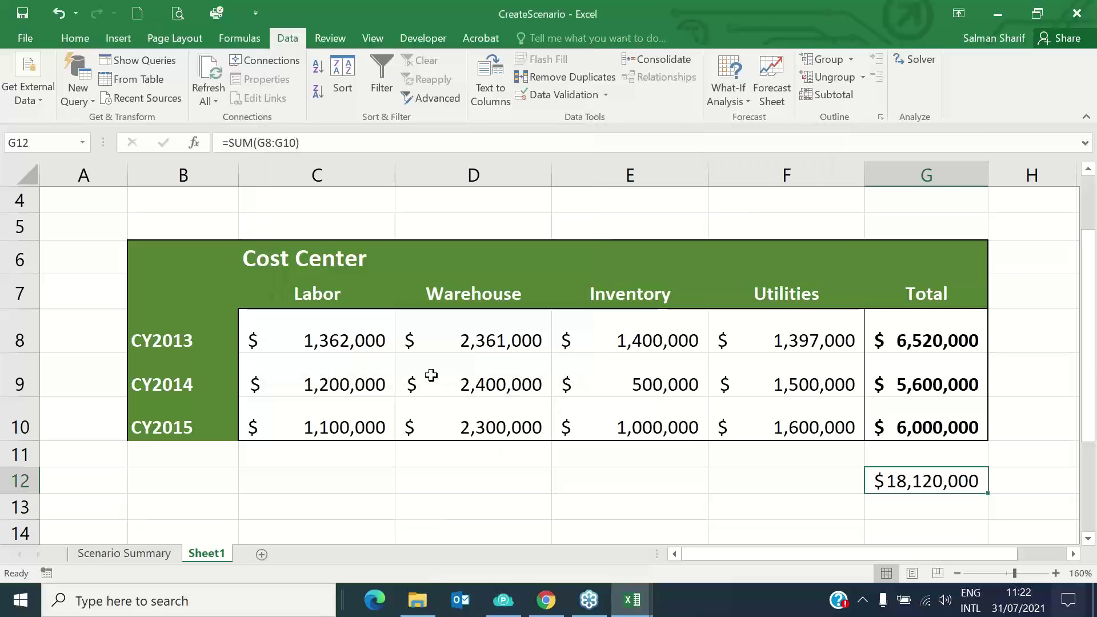
Select the CY2013 labor value C8, then minimize CreateScenario to reveal the Goal Seek feasibility study
click(291, 338)
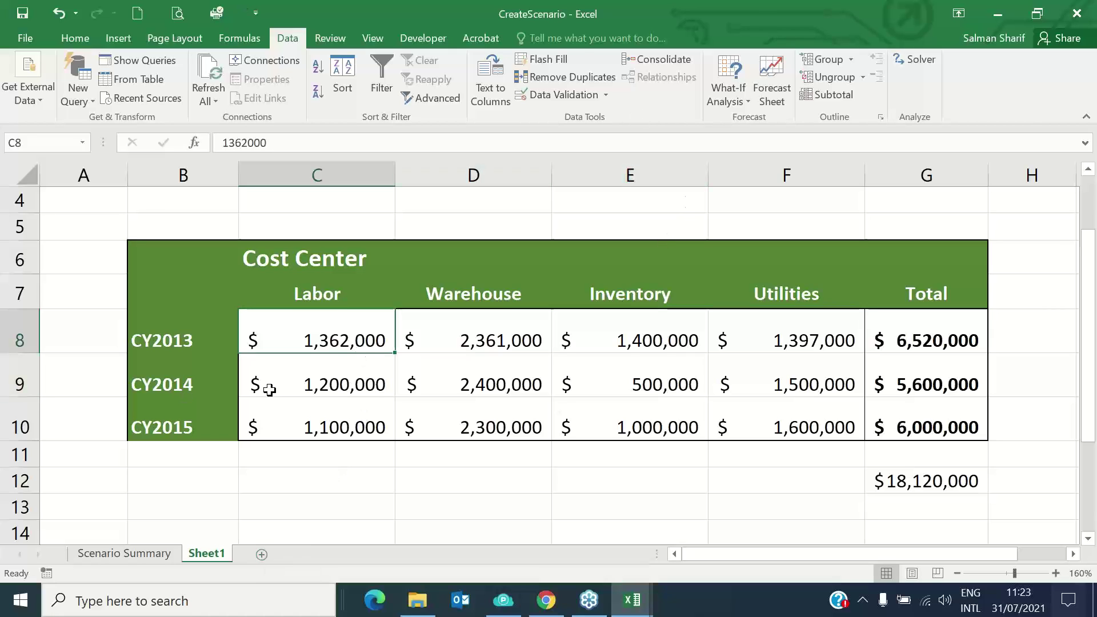
click(999, 21)
scroll(549, 354, up, 12)
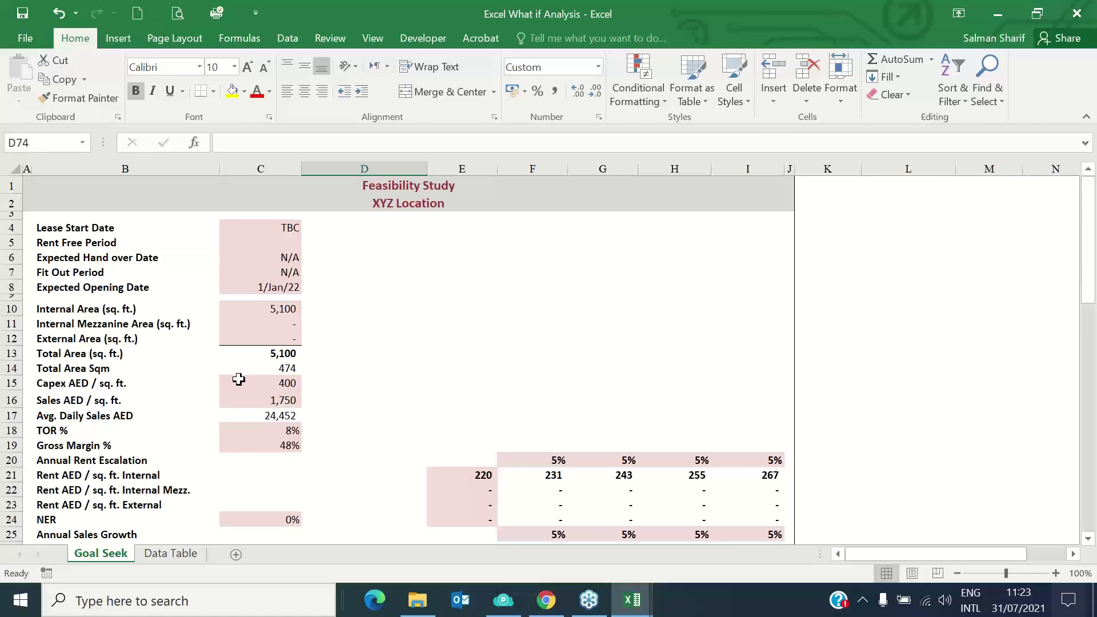
Show the Data ribbon and select the lease and opening date inputs C4:C8
click(289, 39)
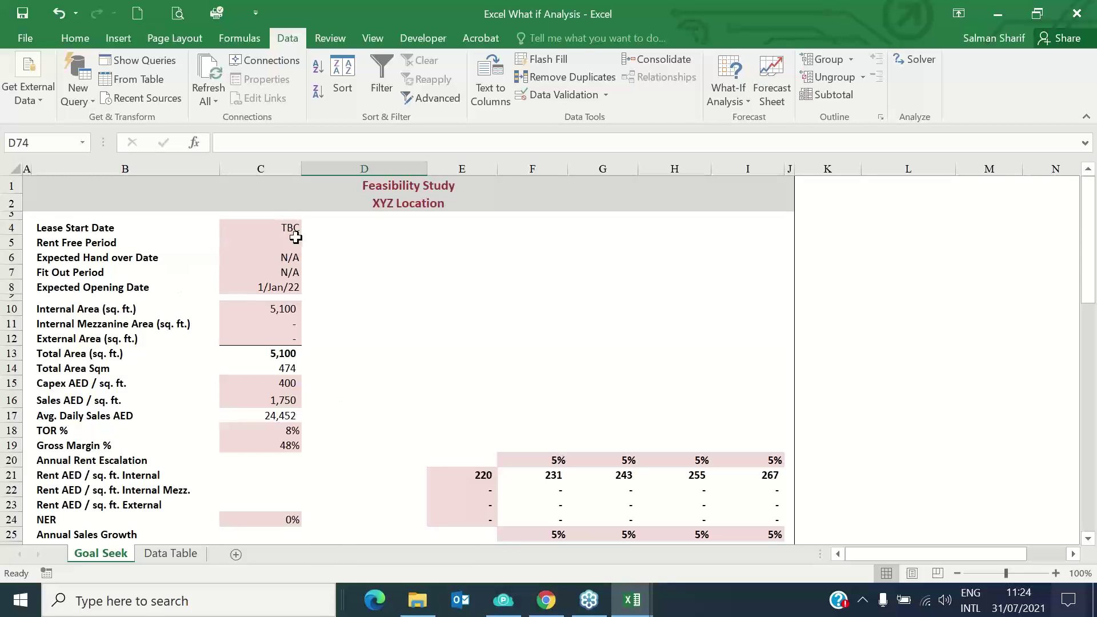
drag(266, 229, 266, 289)
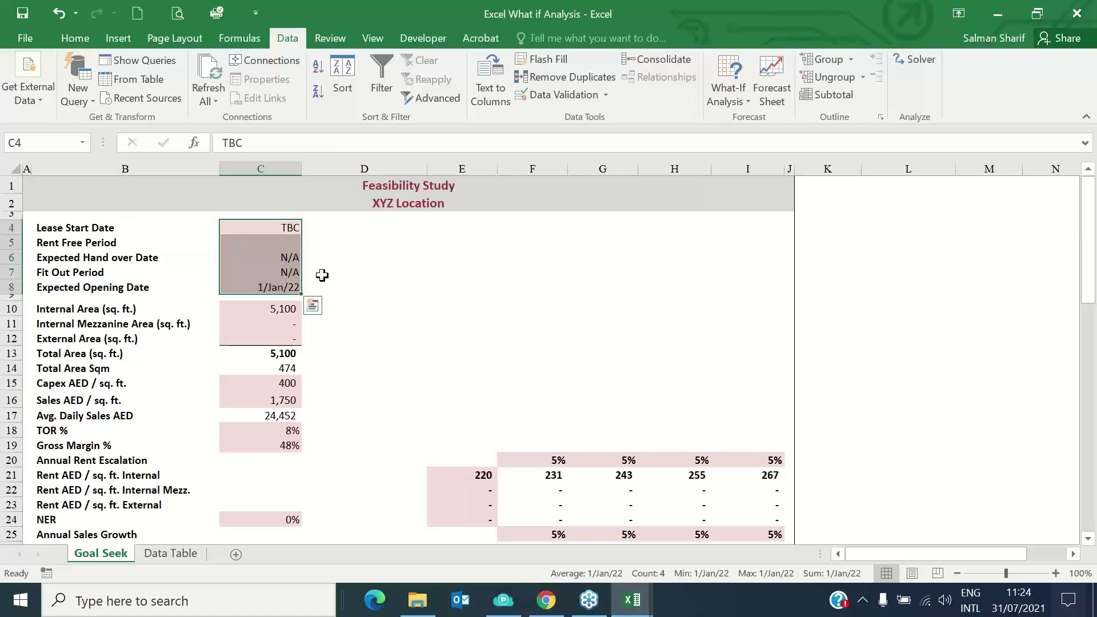
click(118, 223)
click(282, 226)
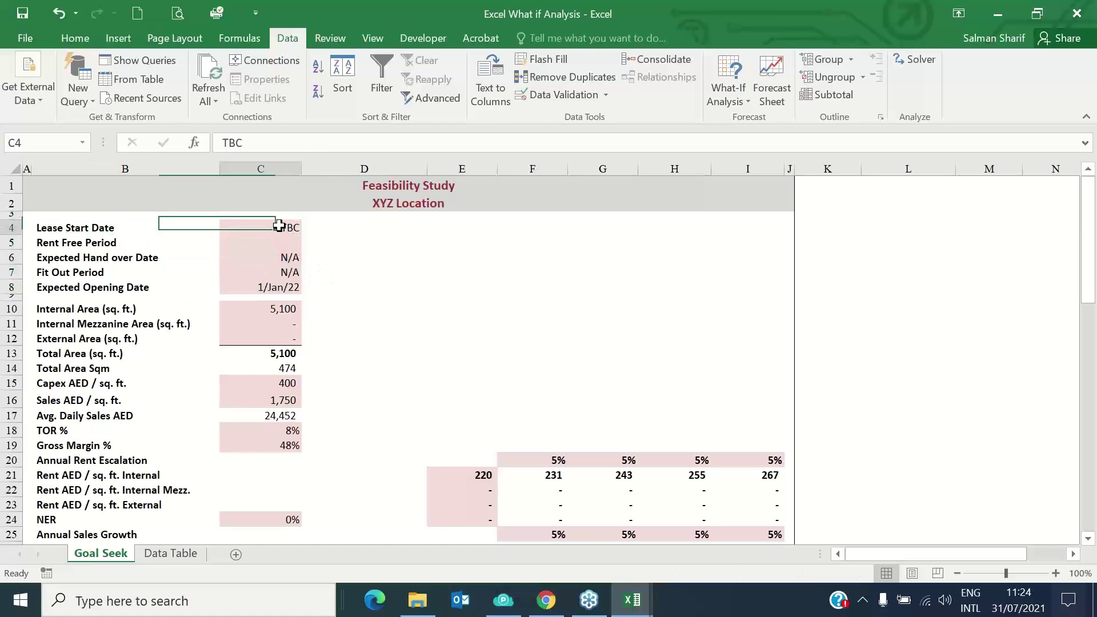
click(96, 244)
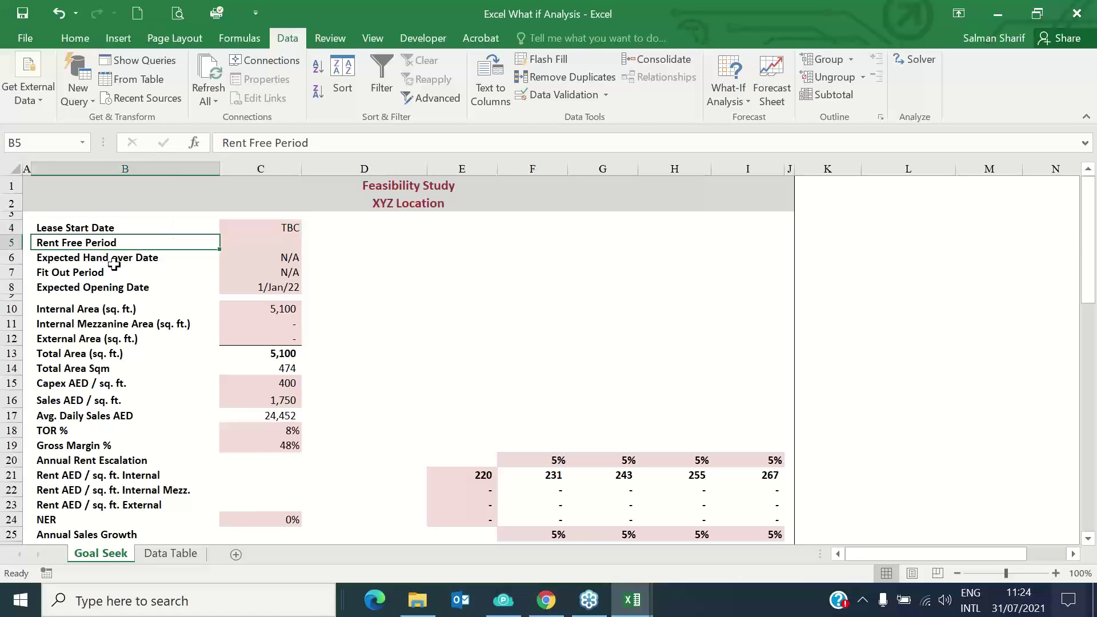
click(115, 259)
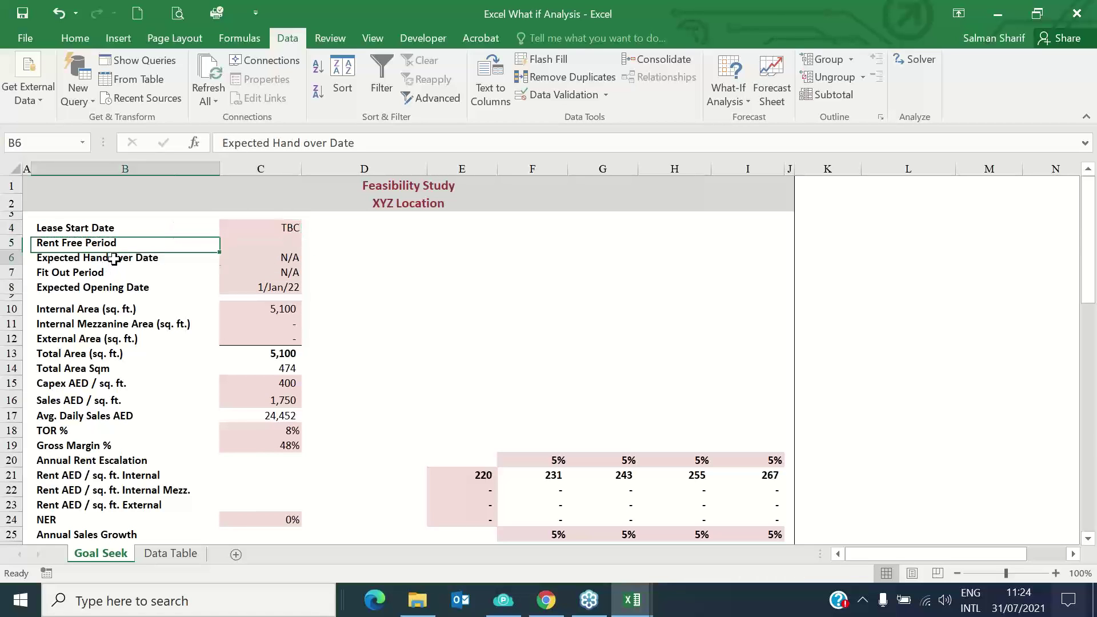
drag(262, 226, 269, 271)
click(266, 284)
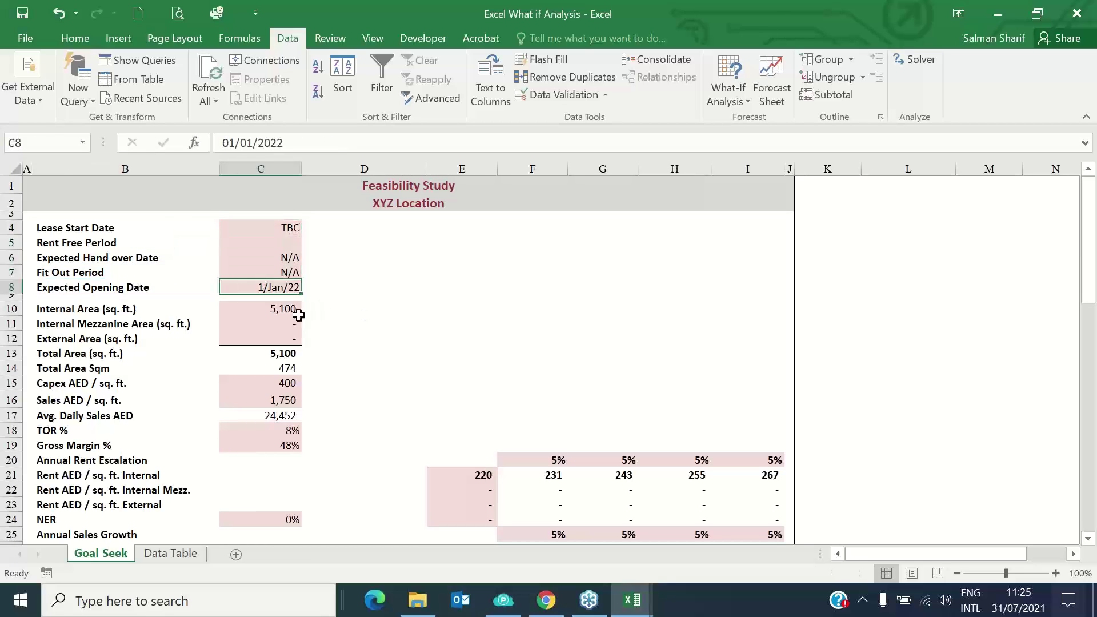
click(108, 313)
click(285, 309)
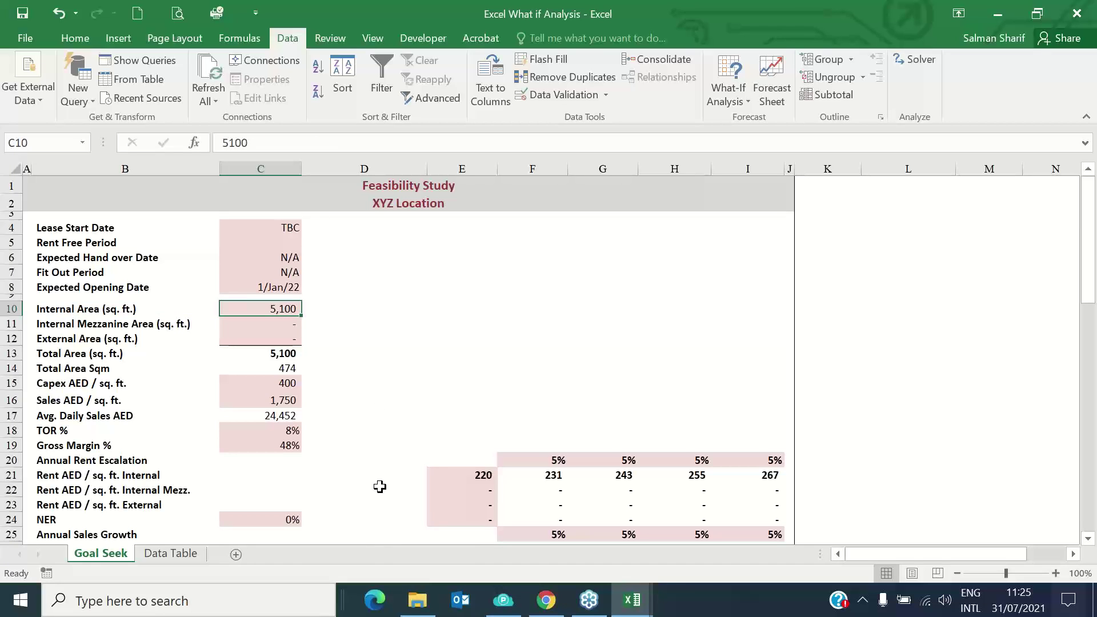
key(Down)
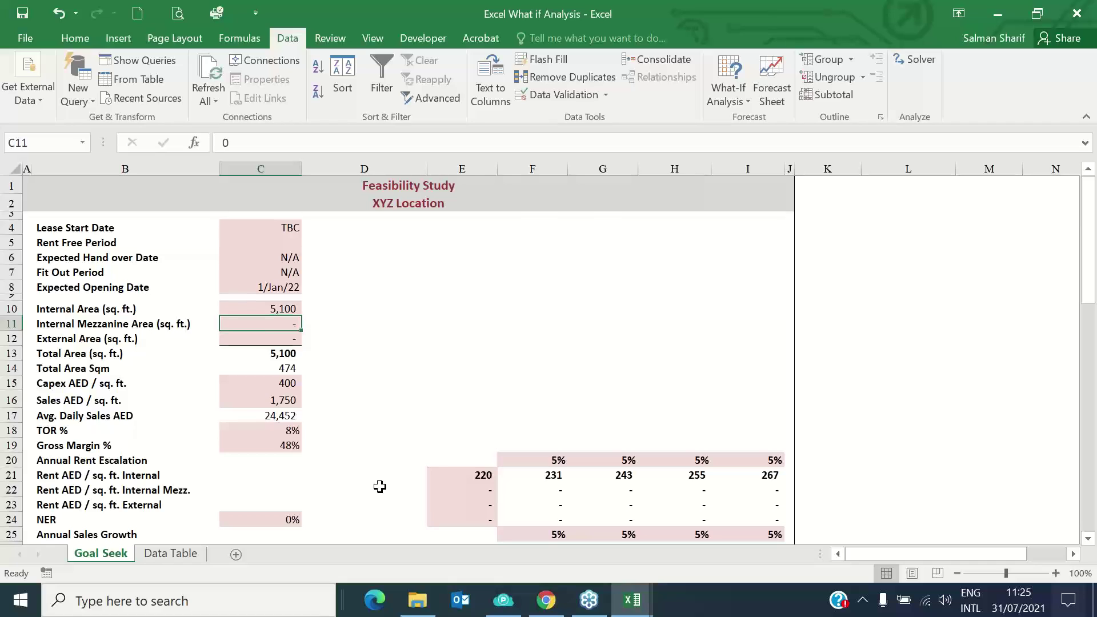
key(Down)
key(Up)
key(Left)
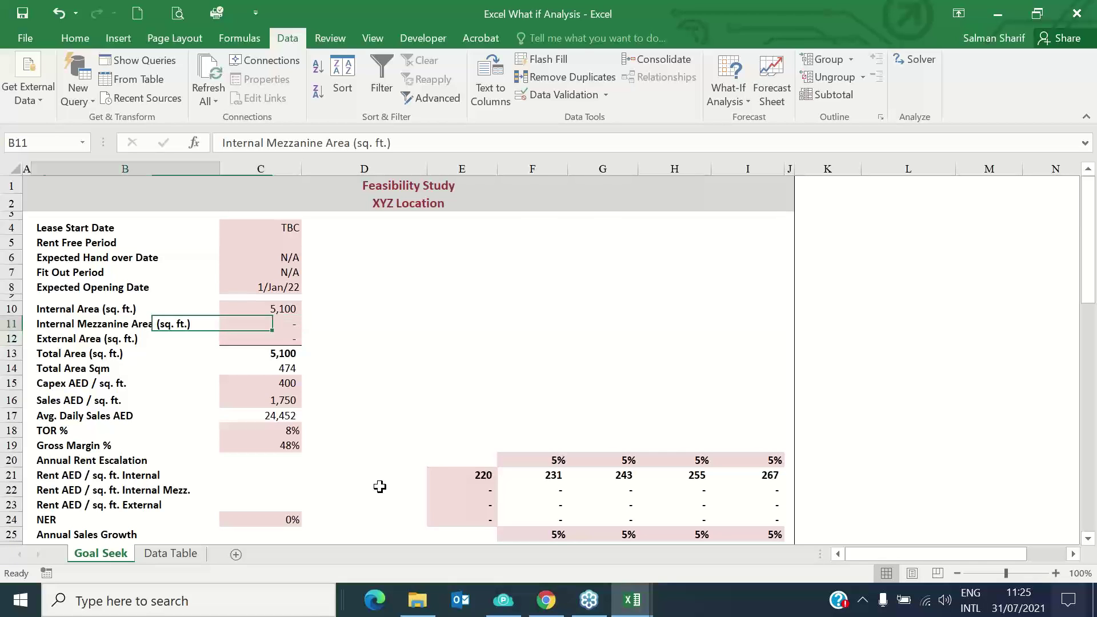
key(Right)
key(Down)
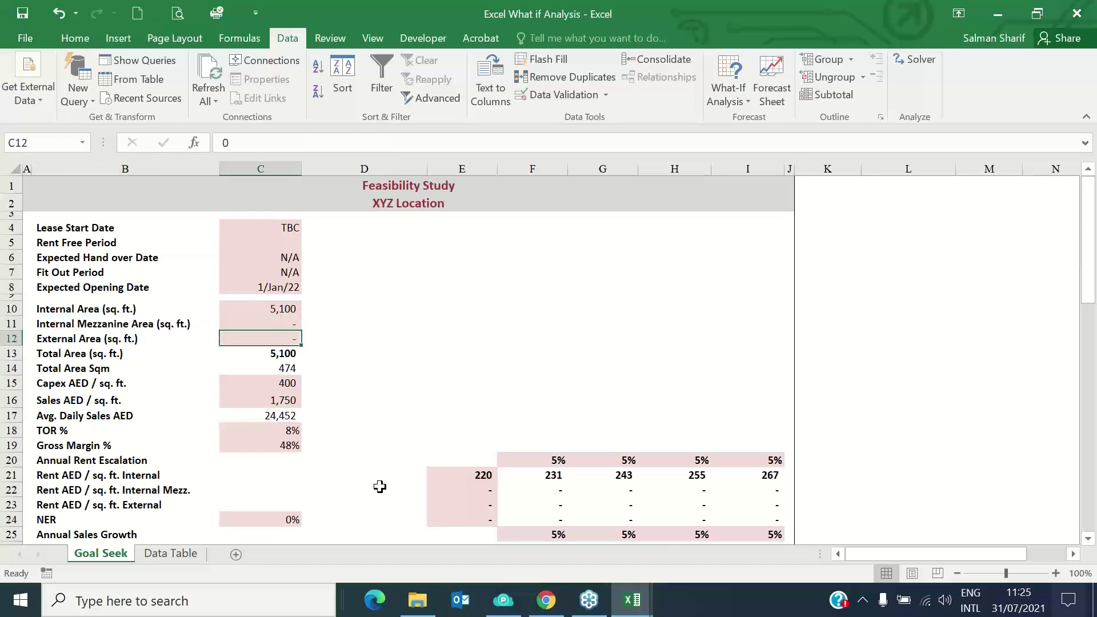
key(Up)
key(Up)
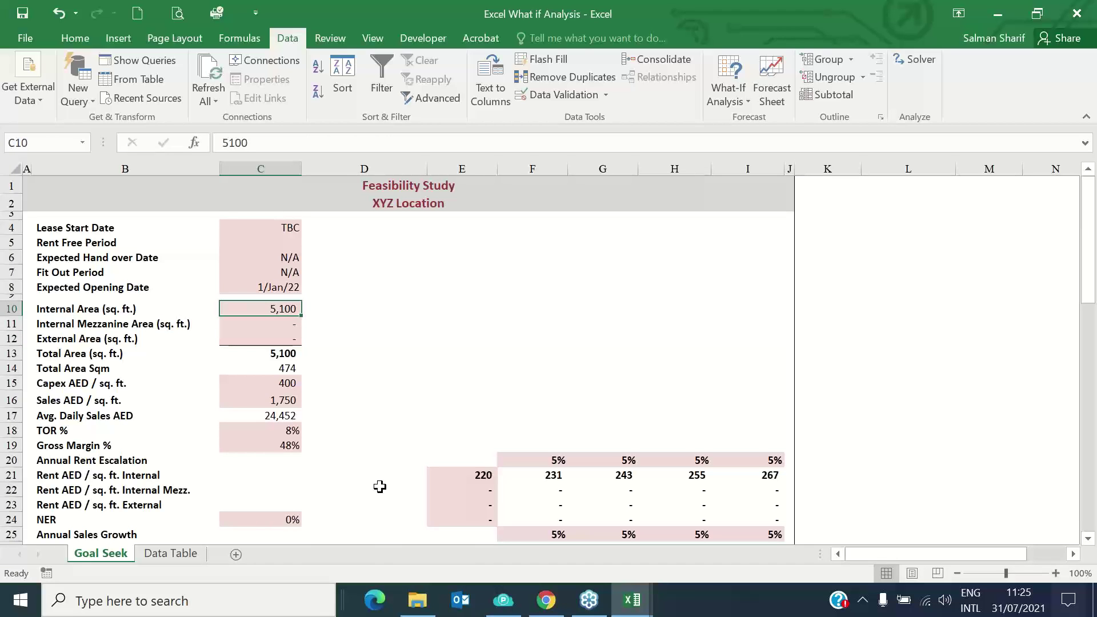
key(Down)
key(Down)
key(Down)
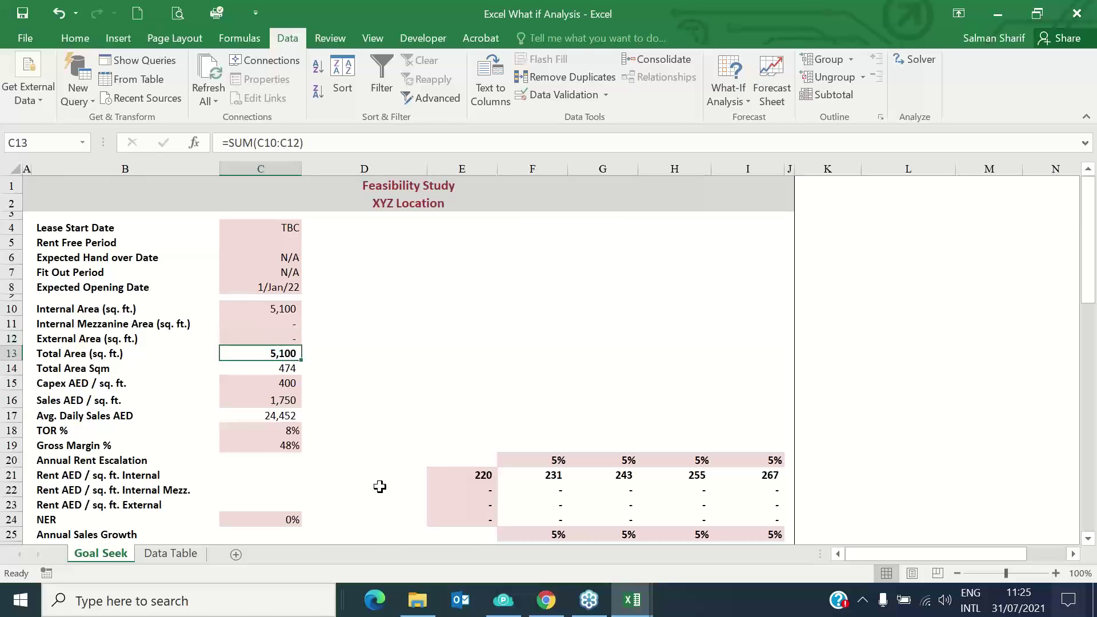
key(Down)
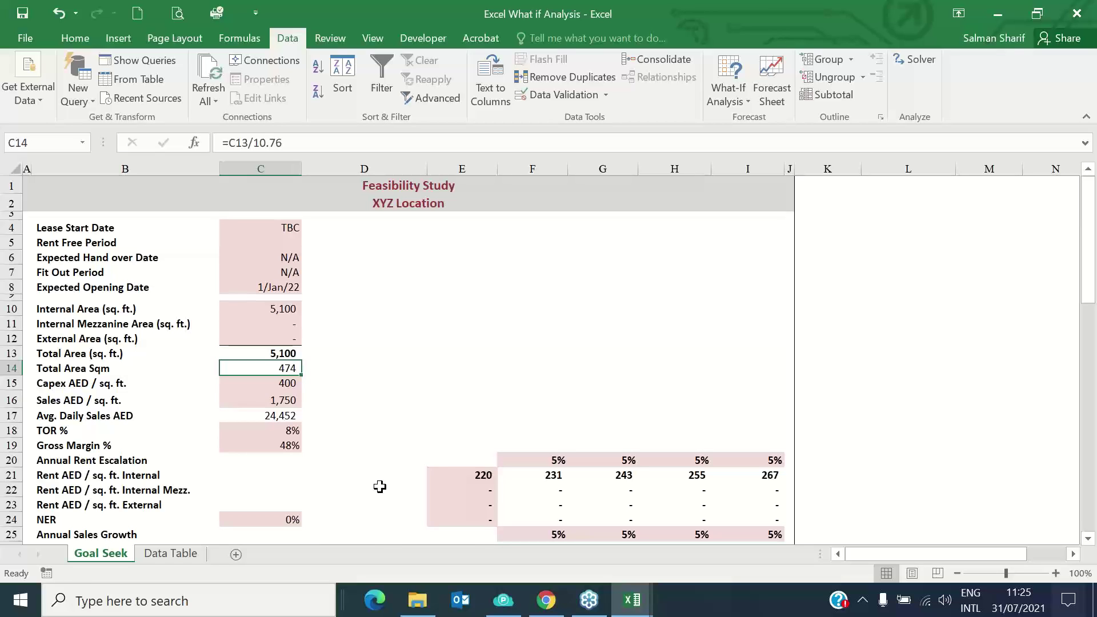
key(Down)
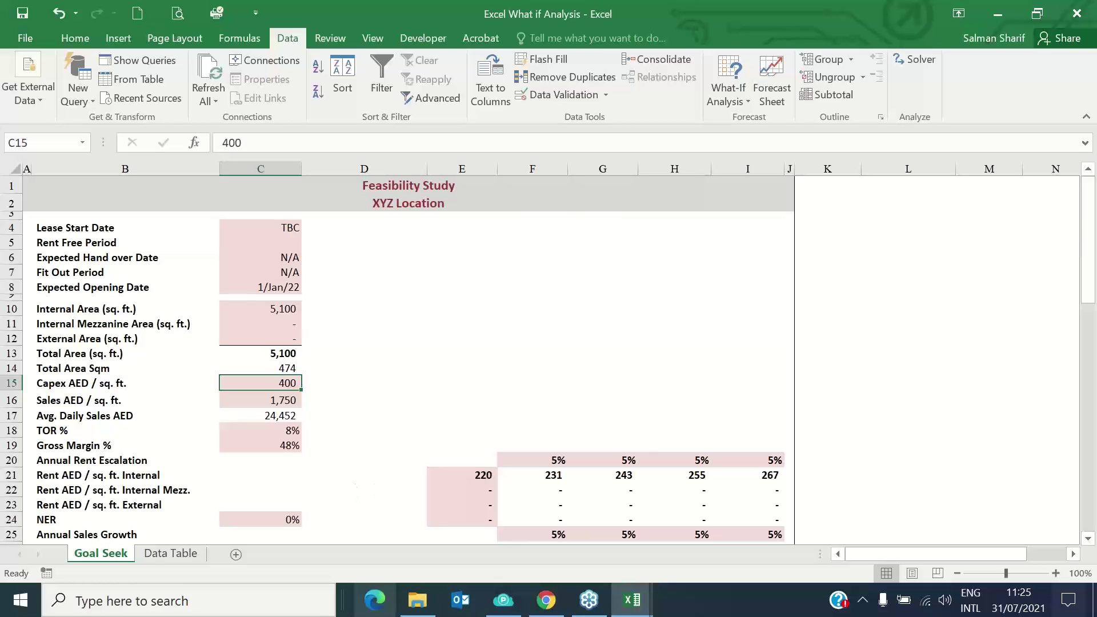
shift+click(271, 403)
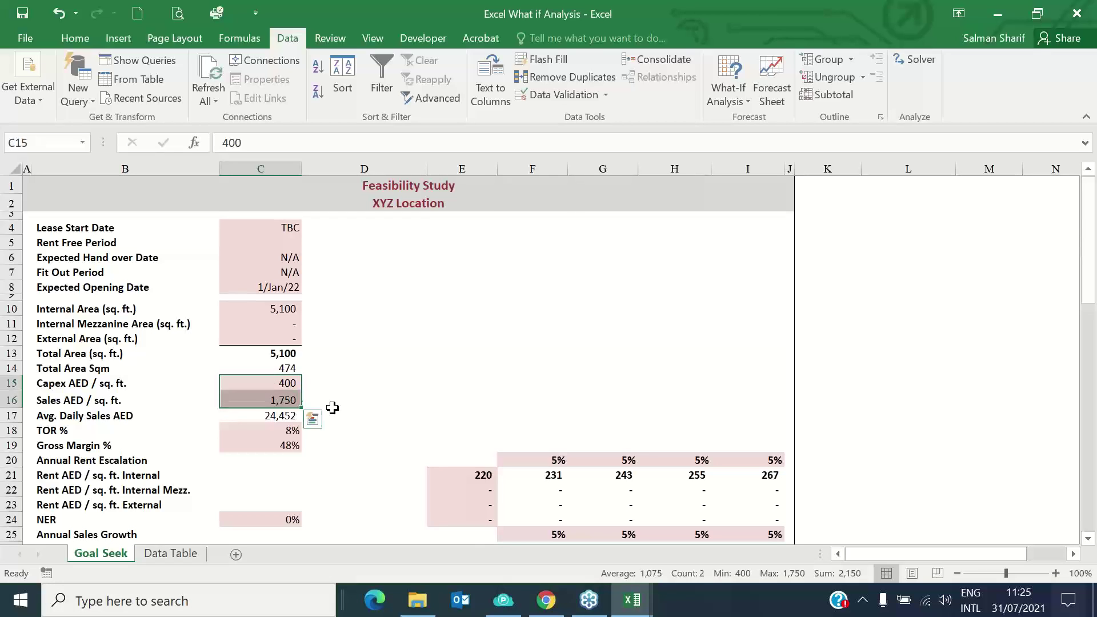
click(263, 384)
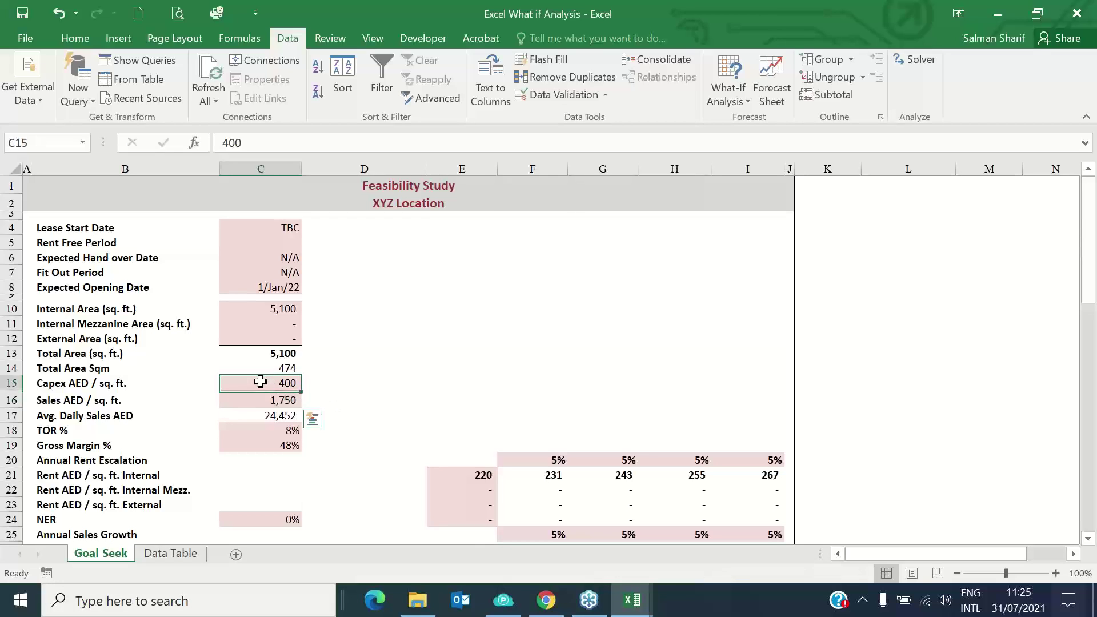
click(288, 404)
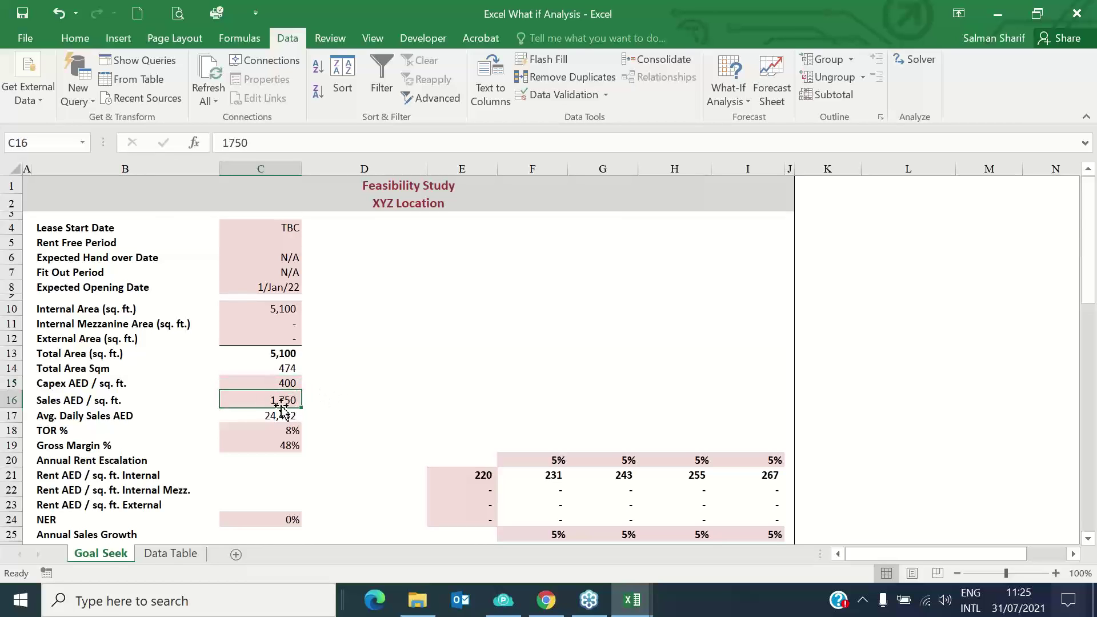
click(279, 383)
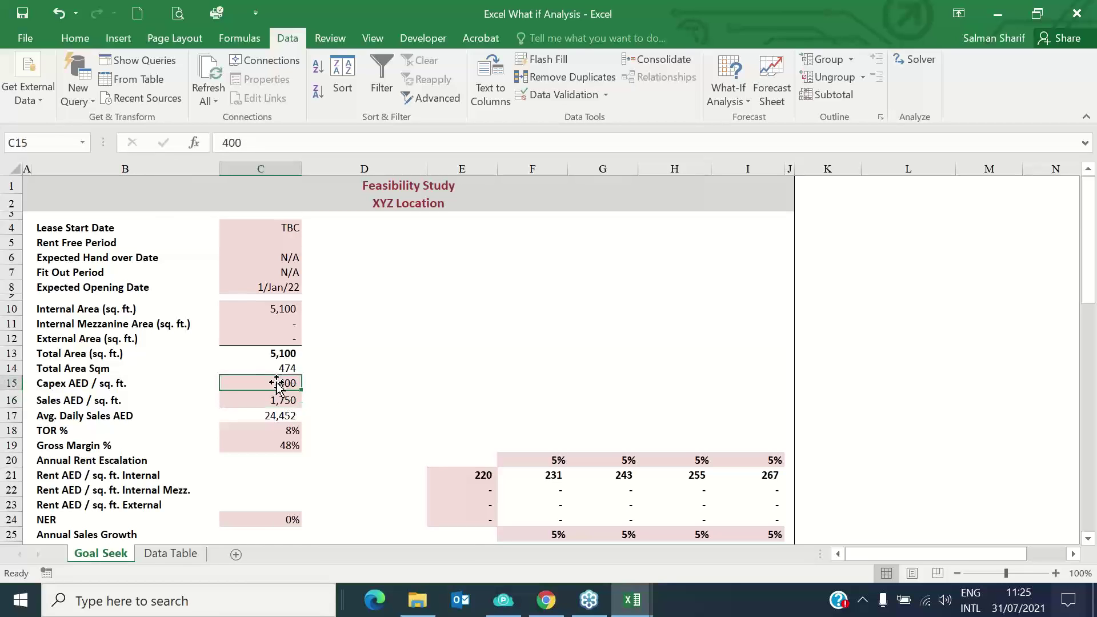
click(290, 403)
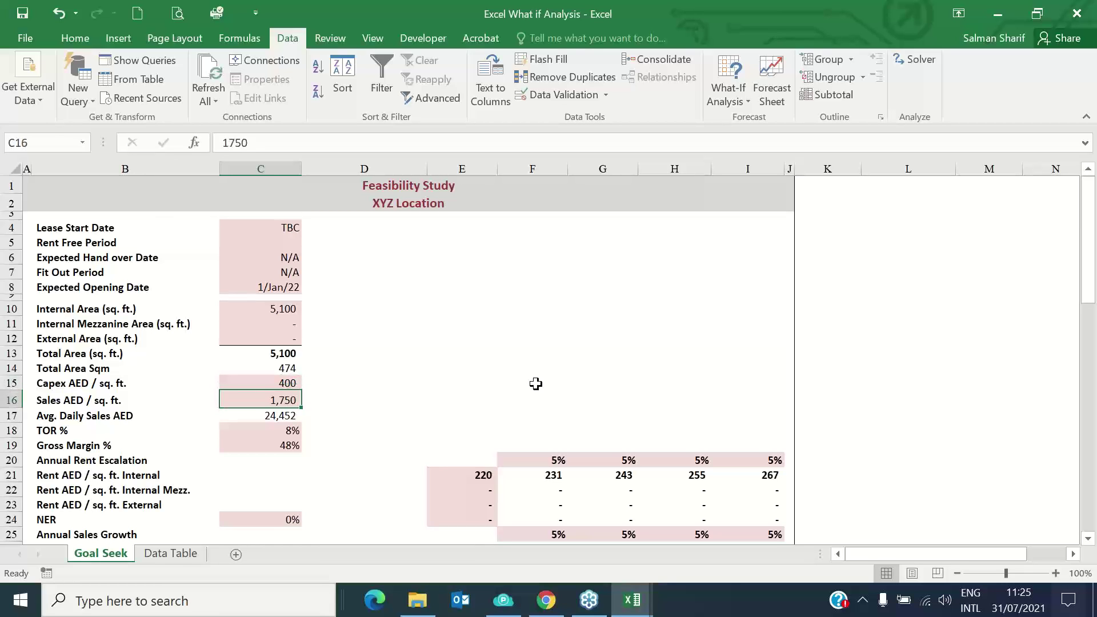
click(9, 401)
click(273, 403)
click(268, 434)
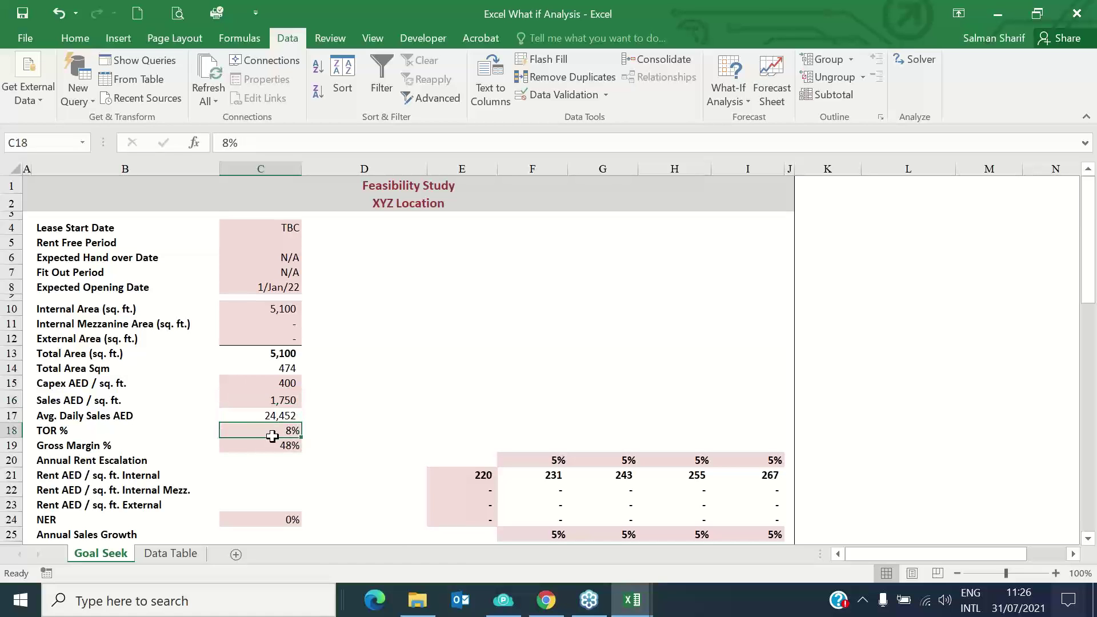
scroll(268, 435, down, 2)
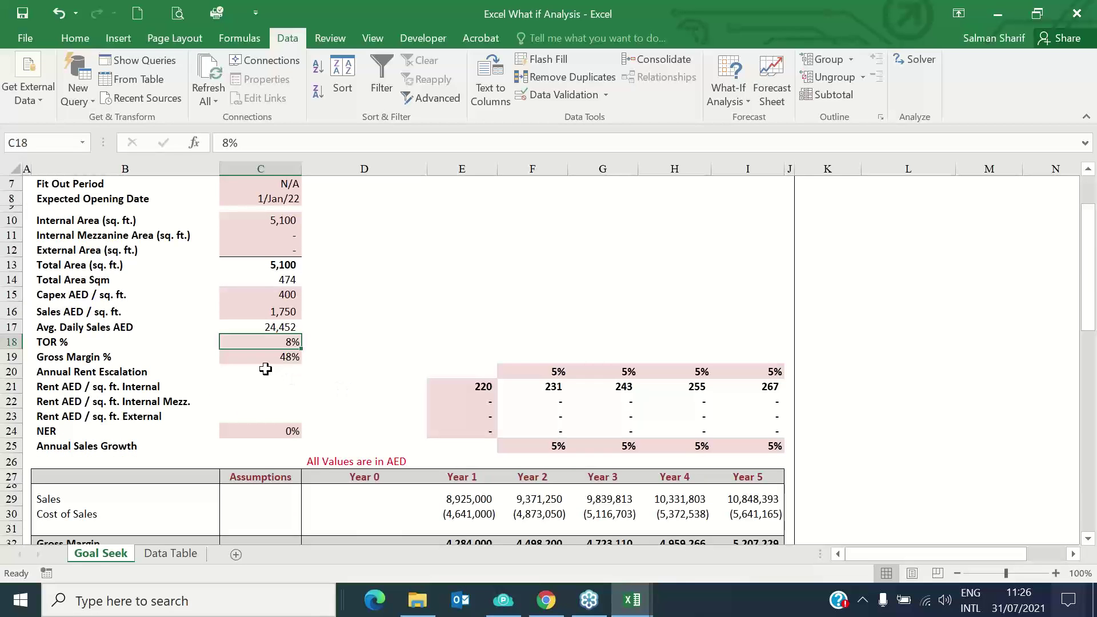
click(13, 341)
click(274, 342)
click(288, 359)
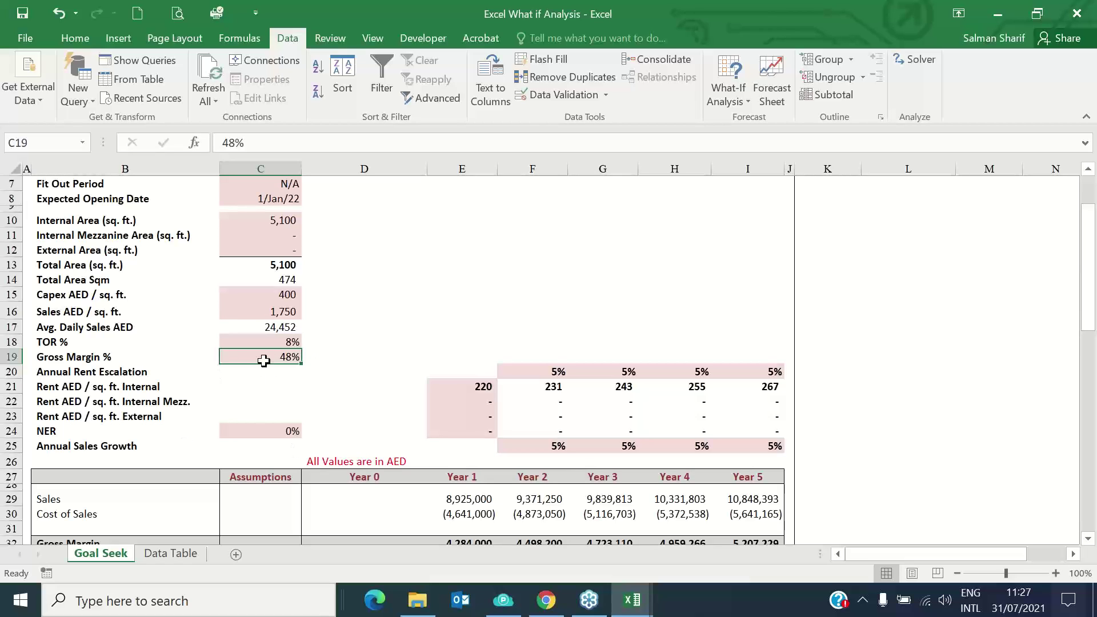
click(112, 375)
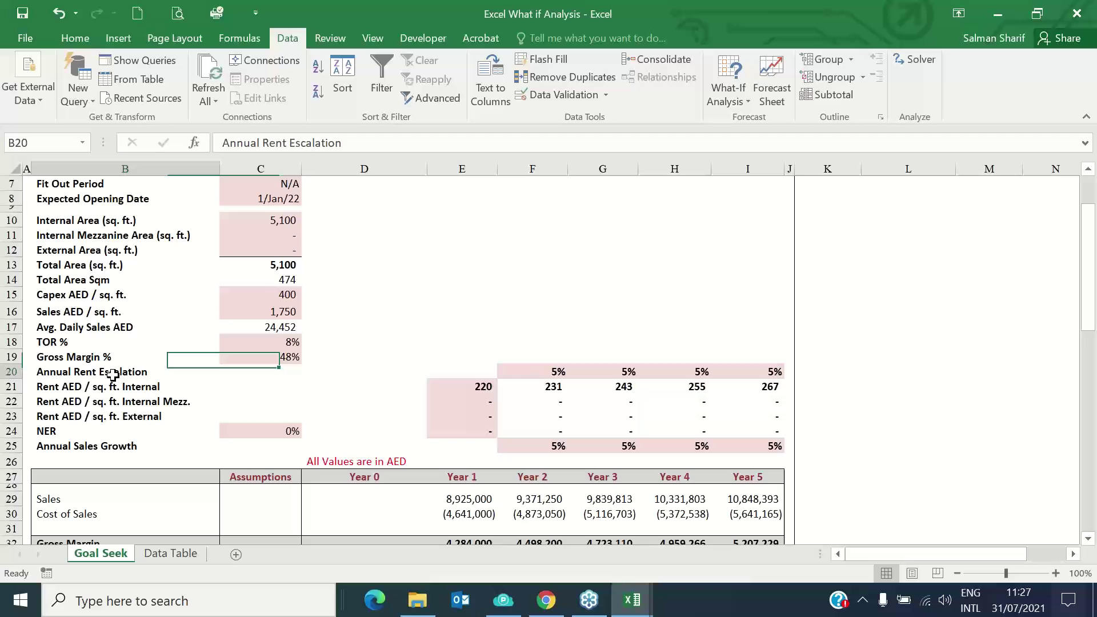
click(548, 371)
mouse_move(548, 371)
mouse_down()
mouse_move(695, 355)
mouse_move(543, 372)
mouse_up()
click(605, 372)
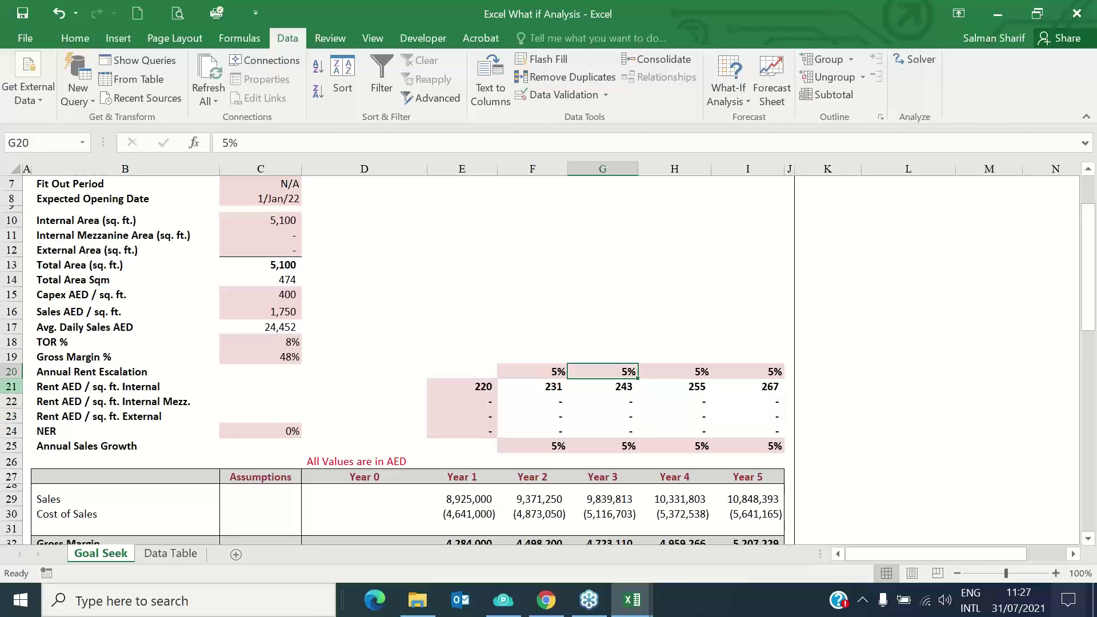
click(11, 387)
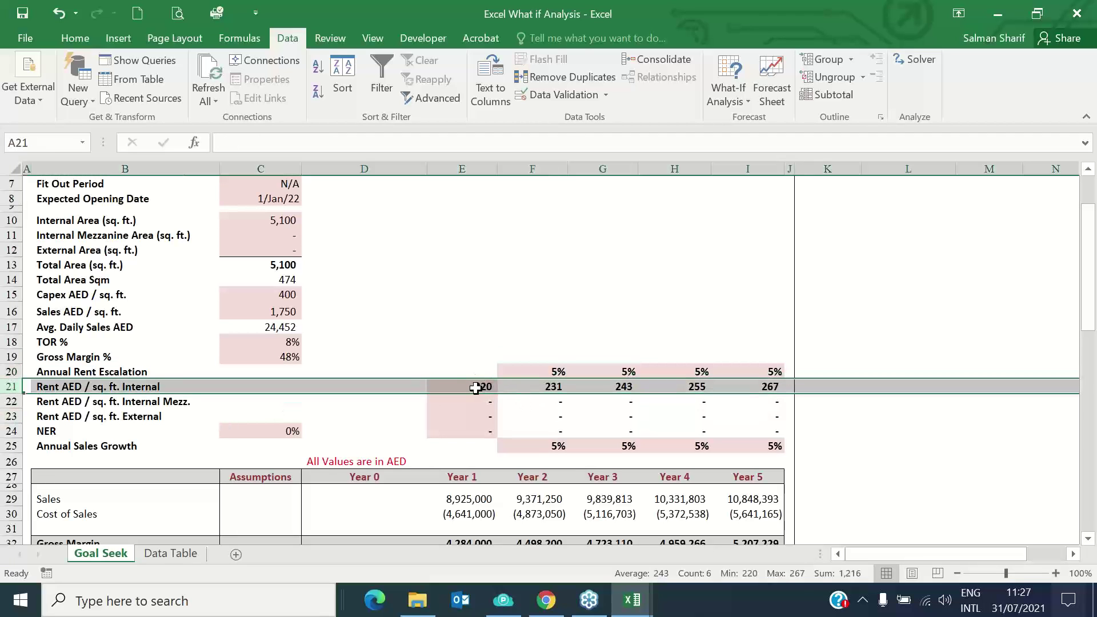
click(475, 388)
click(548, 386)
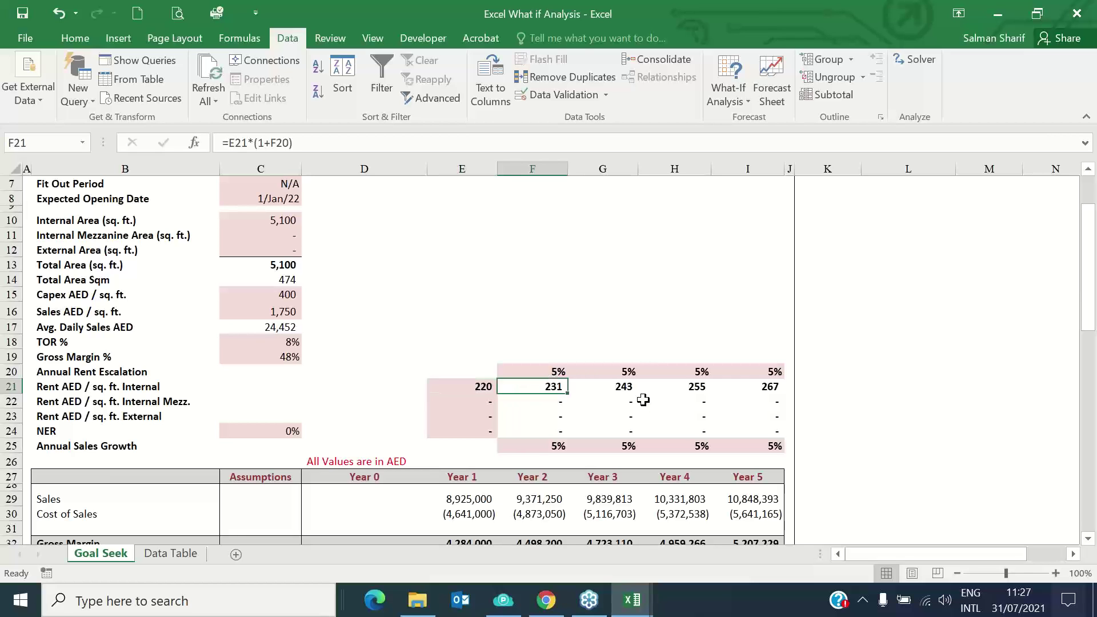
key(F2)
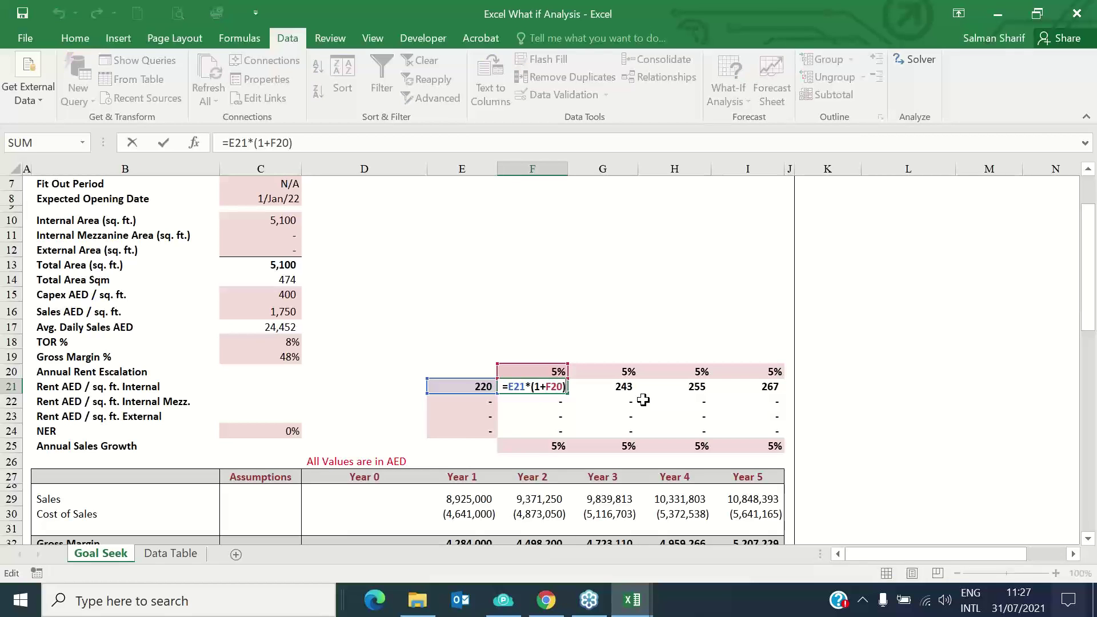
key(Tab)
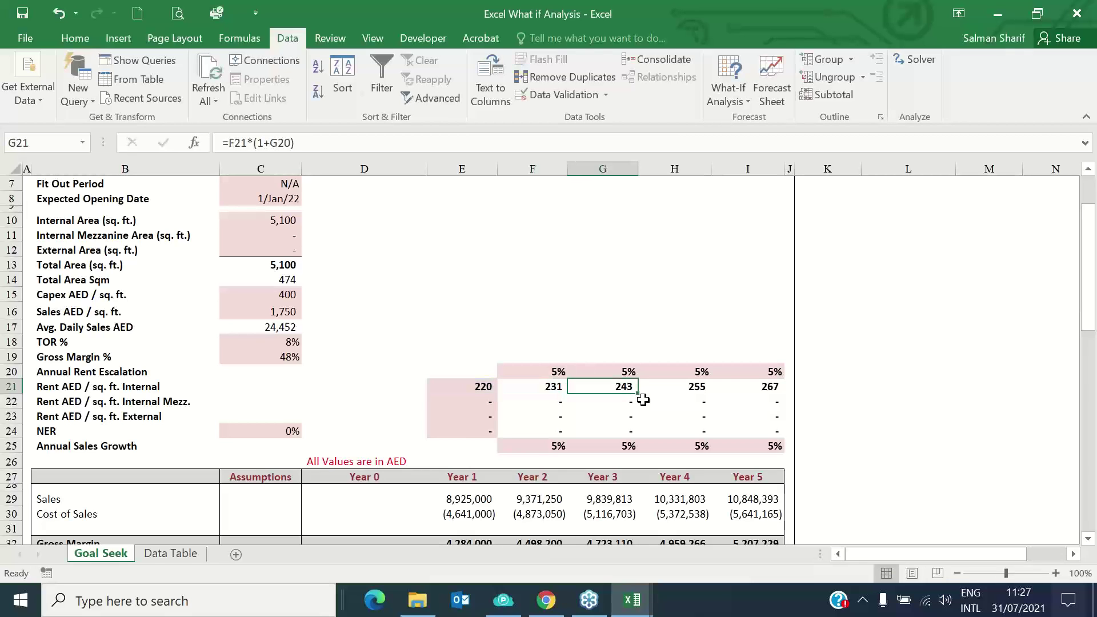
key(F2)
key(Tab)
key(F2)
key(Escape)
key(ctrl+Left)
scroll(708, 413, up, 1)
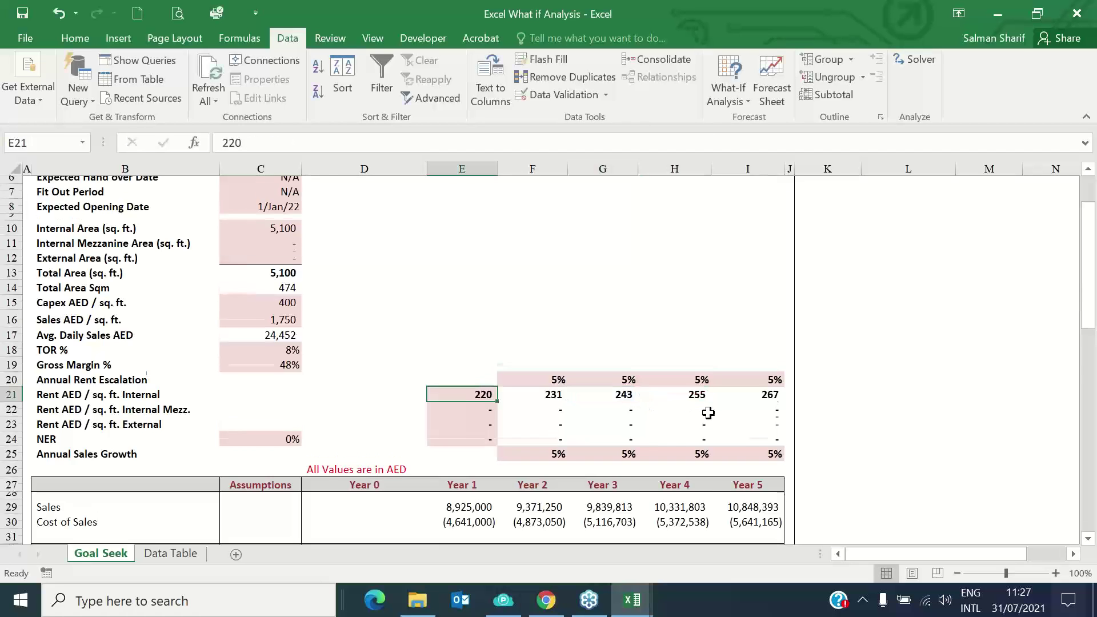
scroll(423, 455, up, 1)
scroll(426, 455, down, 1)
click(477, 405)
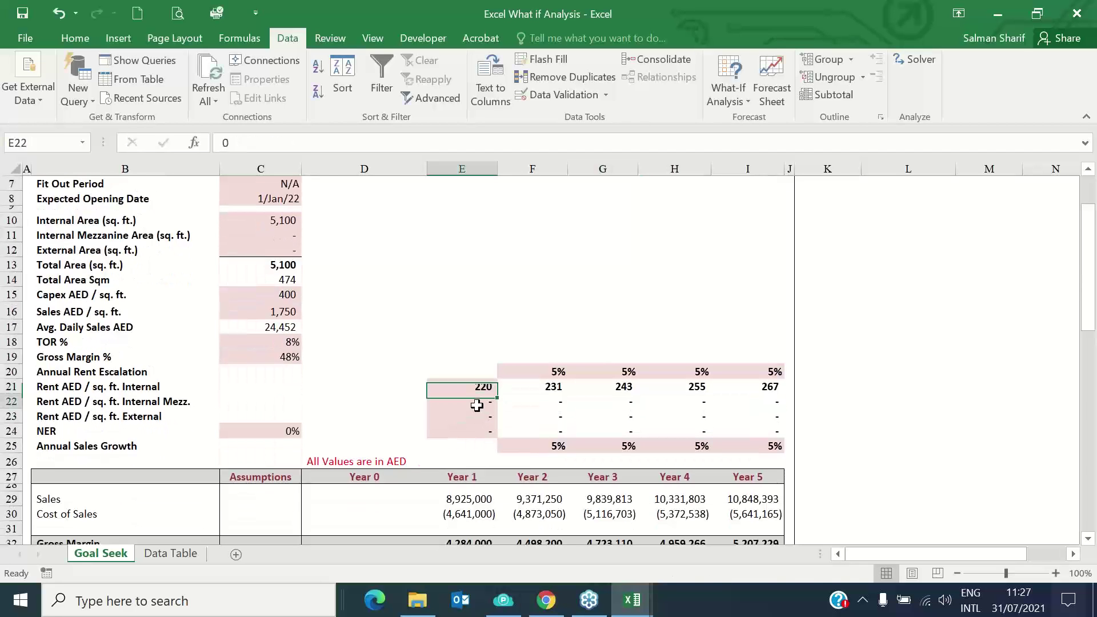
drag(478, 405, 479, 417)
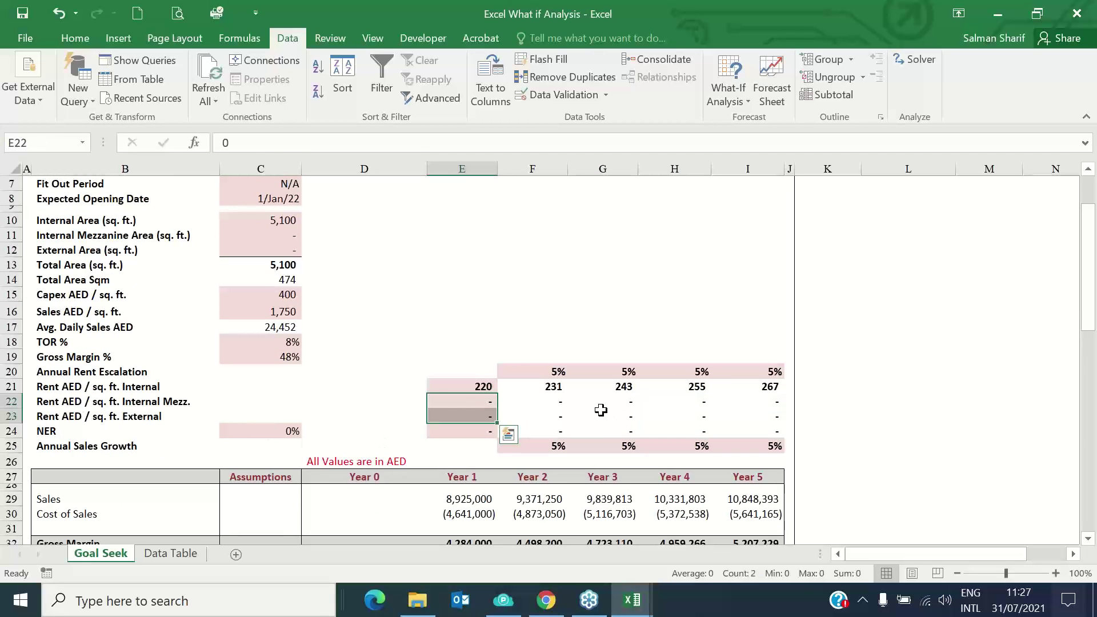
click(553, 404)
click(288, 434)
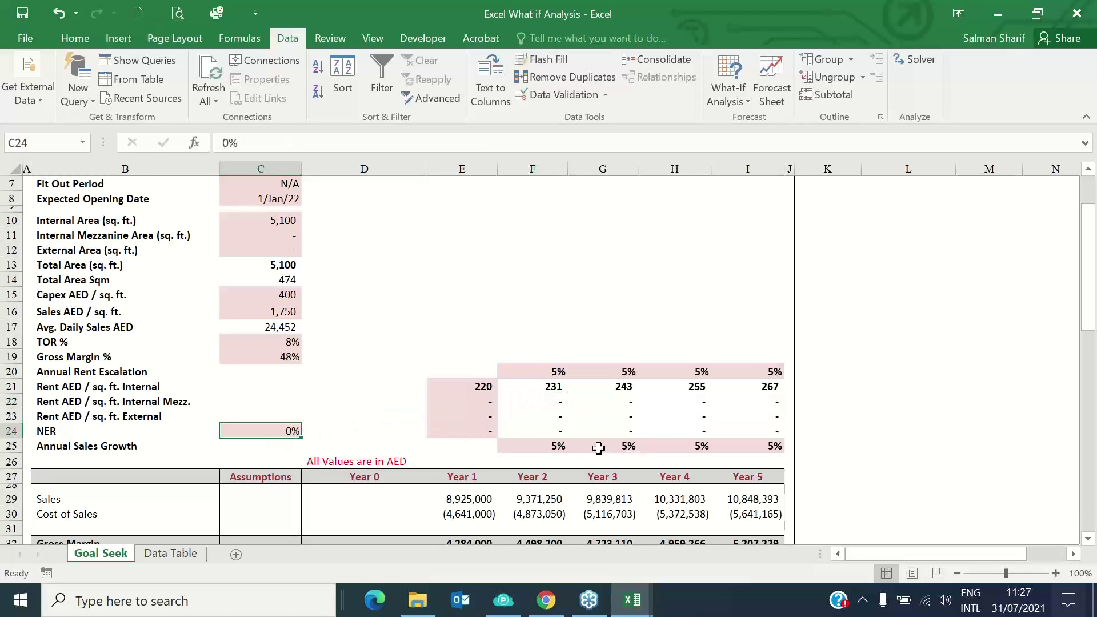
click(61, 447)
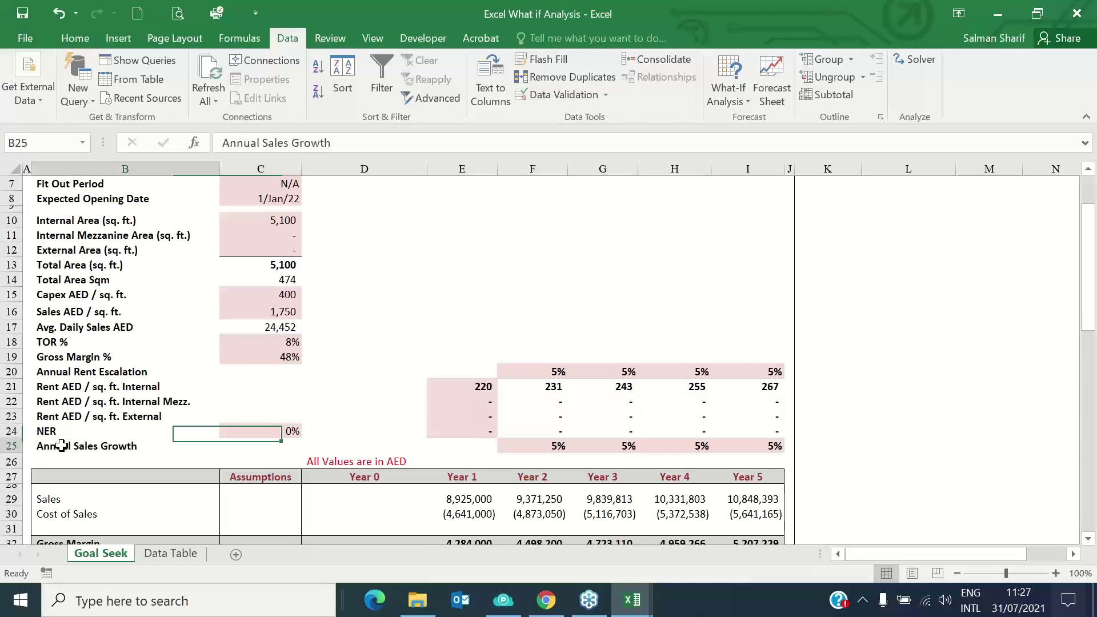
drag(533, 446, 754, 444)
double_click(466, 499)
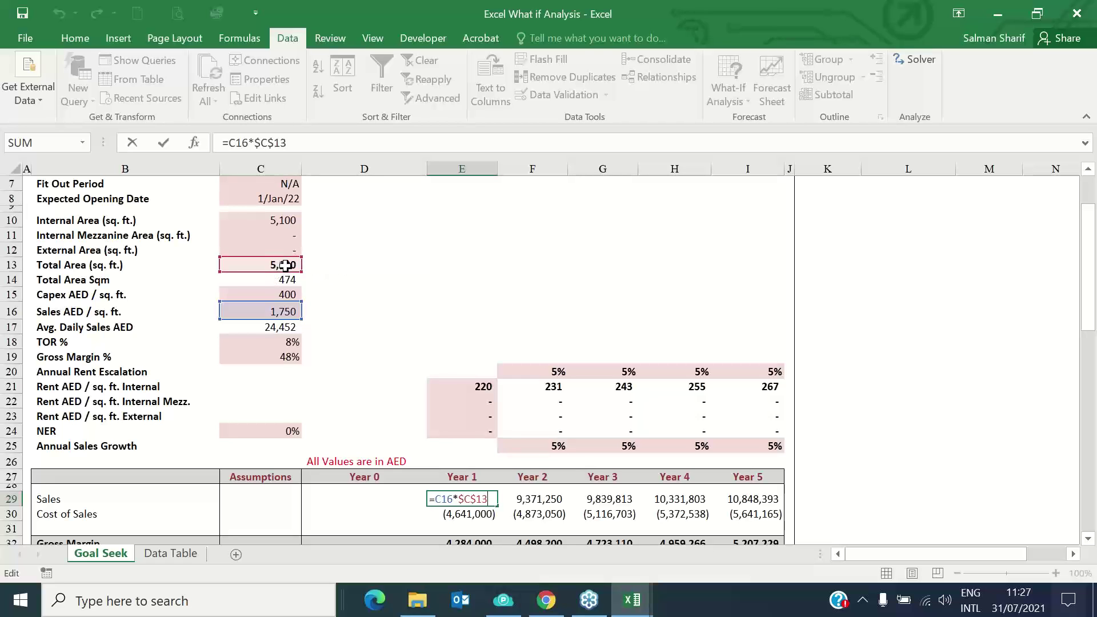
key(ctrl+Return)
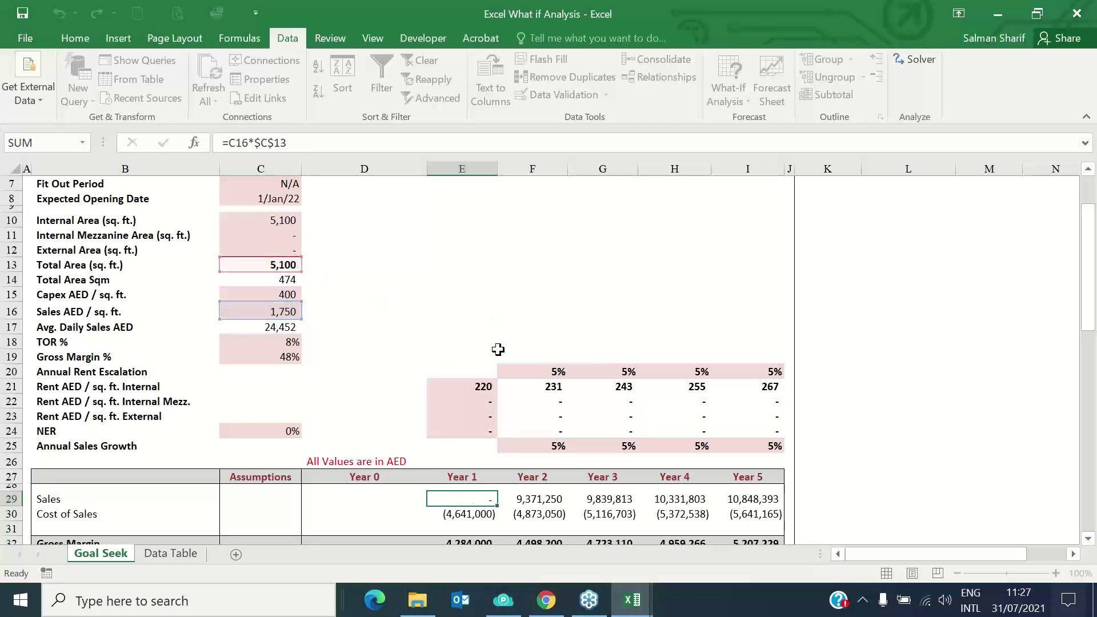
key(Return)
key(Up)
key(Right)
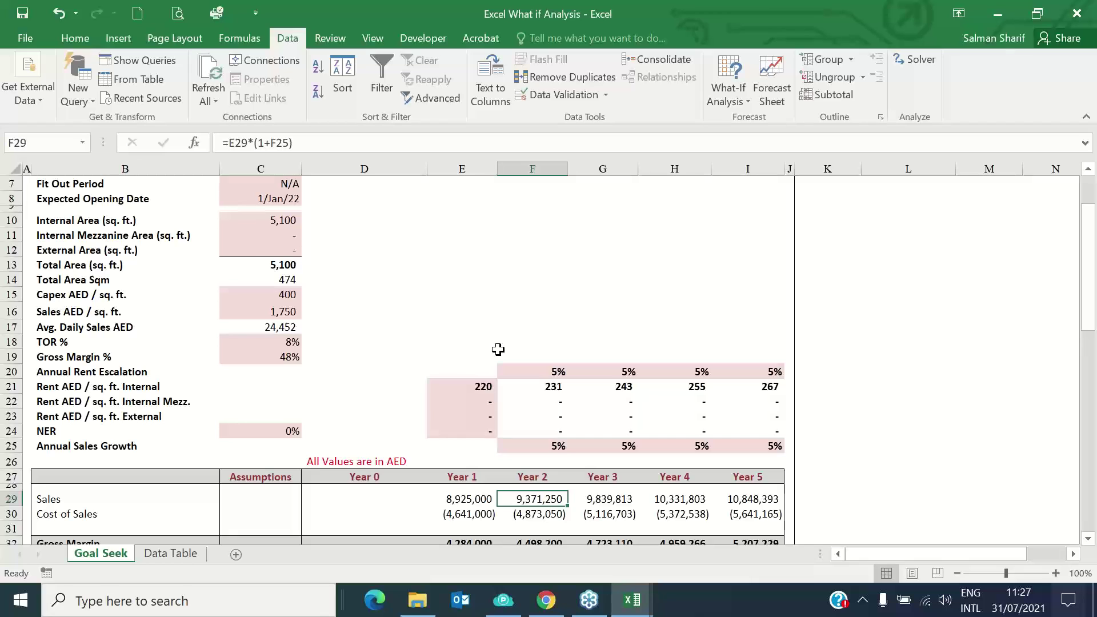
key(F2)
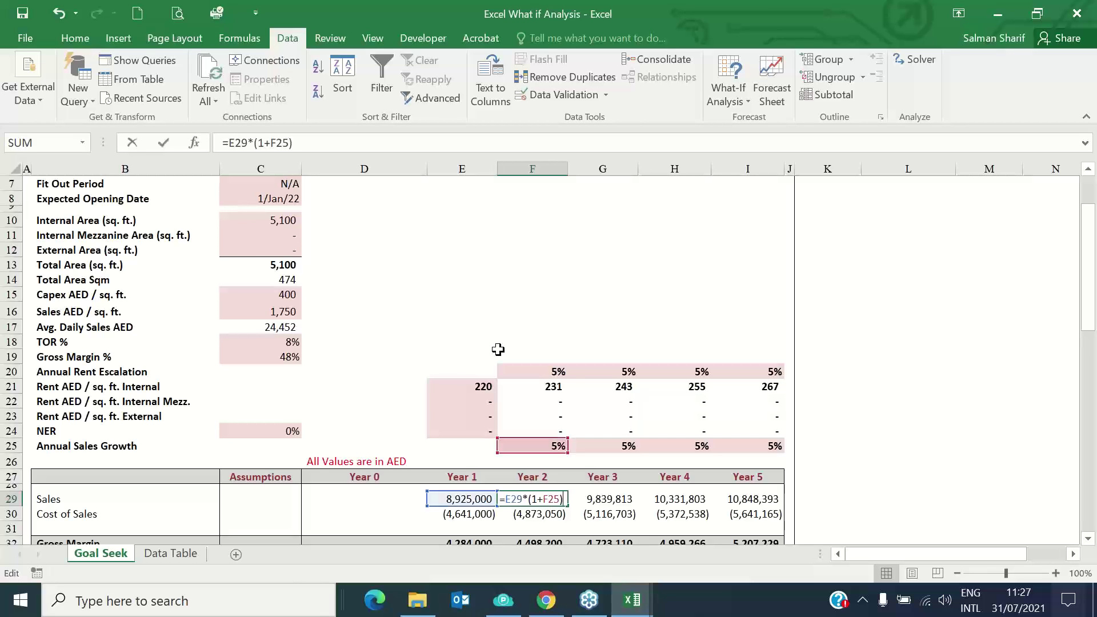
key(Tab)
key(F2)
key(Tab)
key(F2)
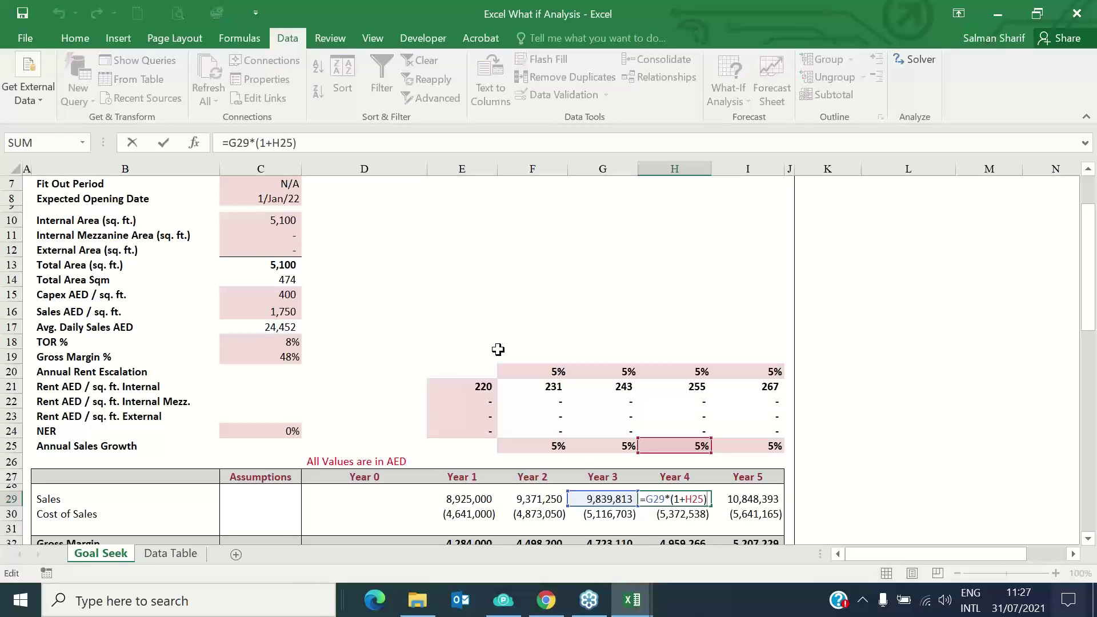
key(Tab)
key(F2)
click(603, 499)
click(622, 444)
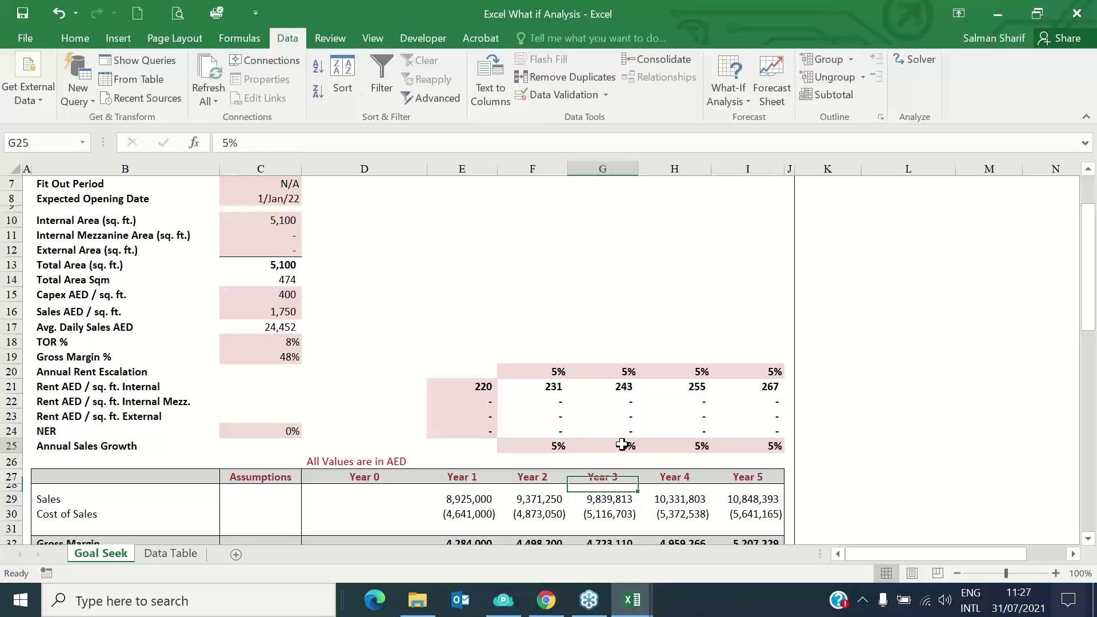
text(6%)
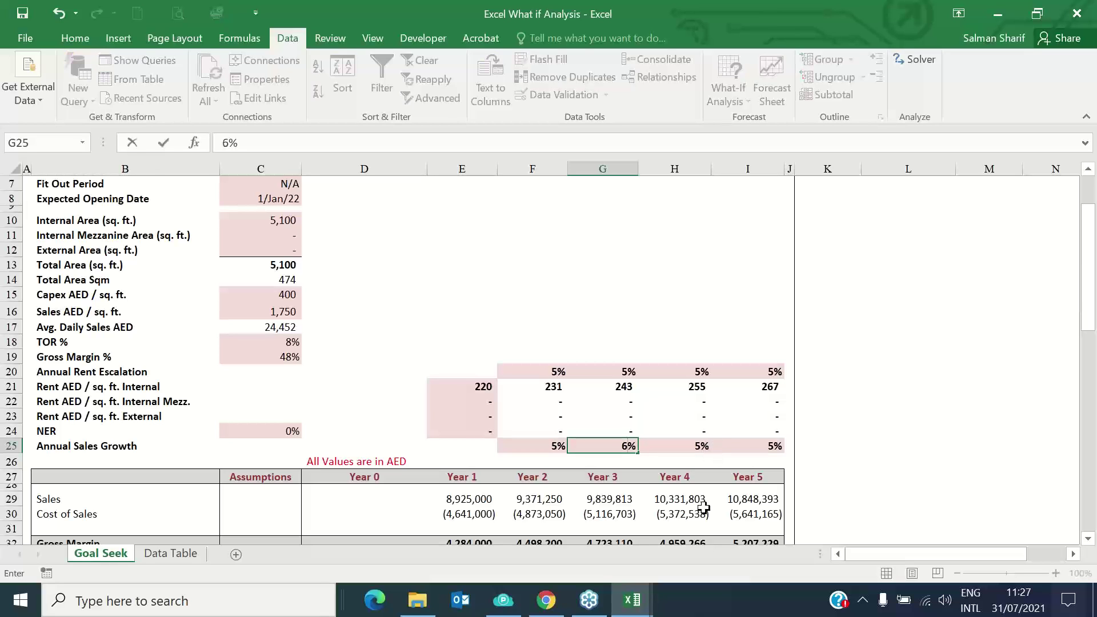
key(ctrl+Return)
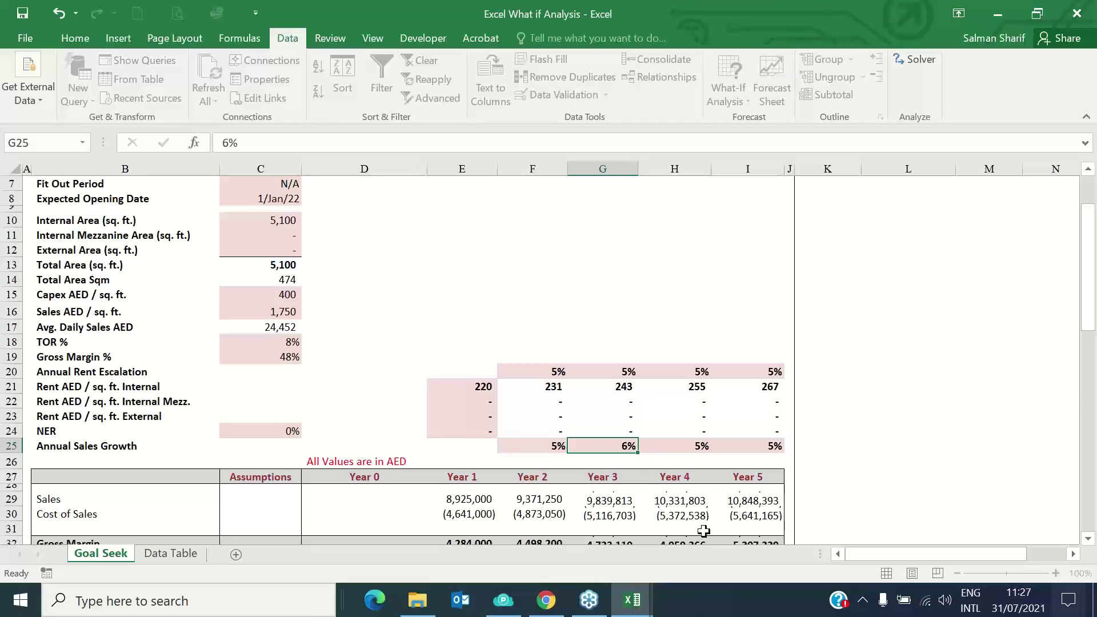
key(ctrl+z)
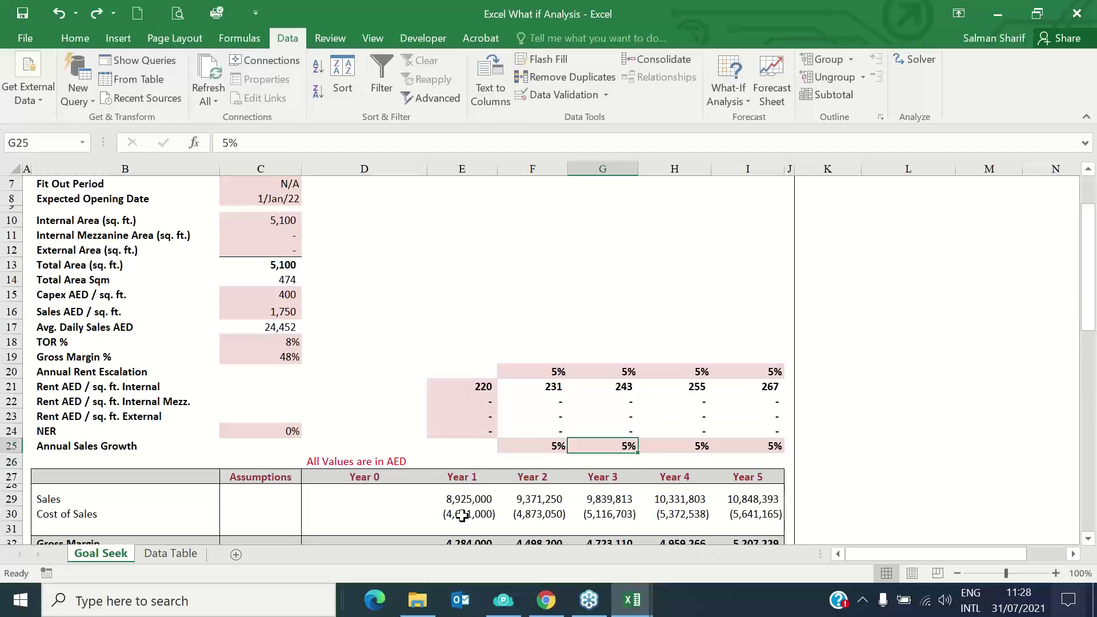
click(463, 516)
key(F2)
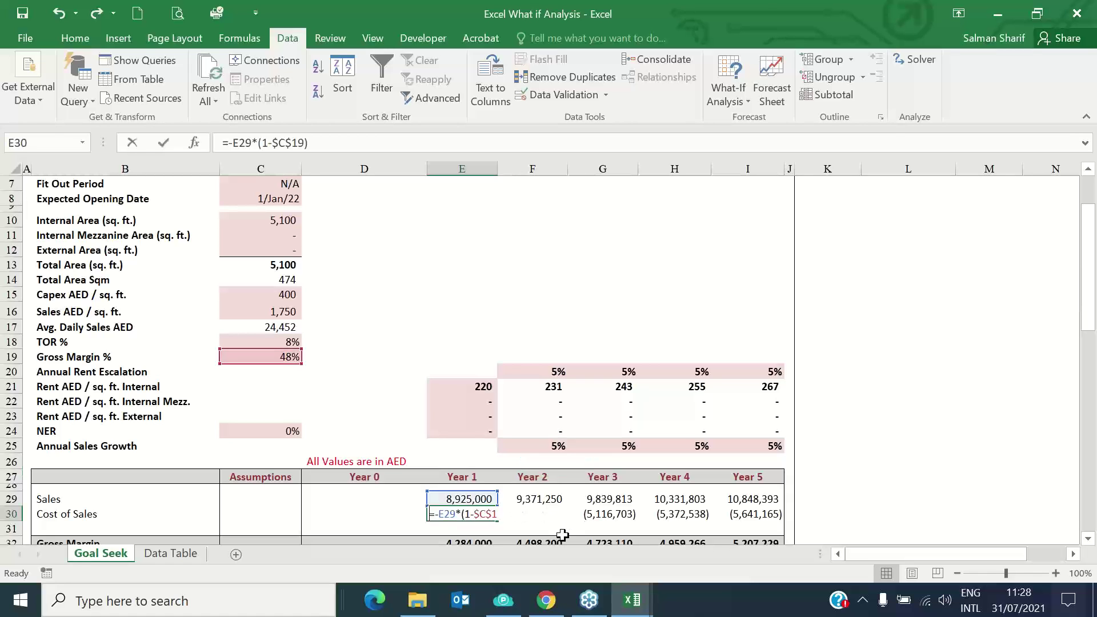
scroll(625, 464, down, 1)
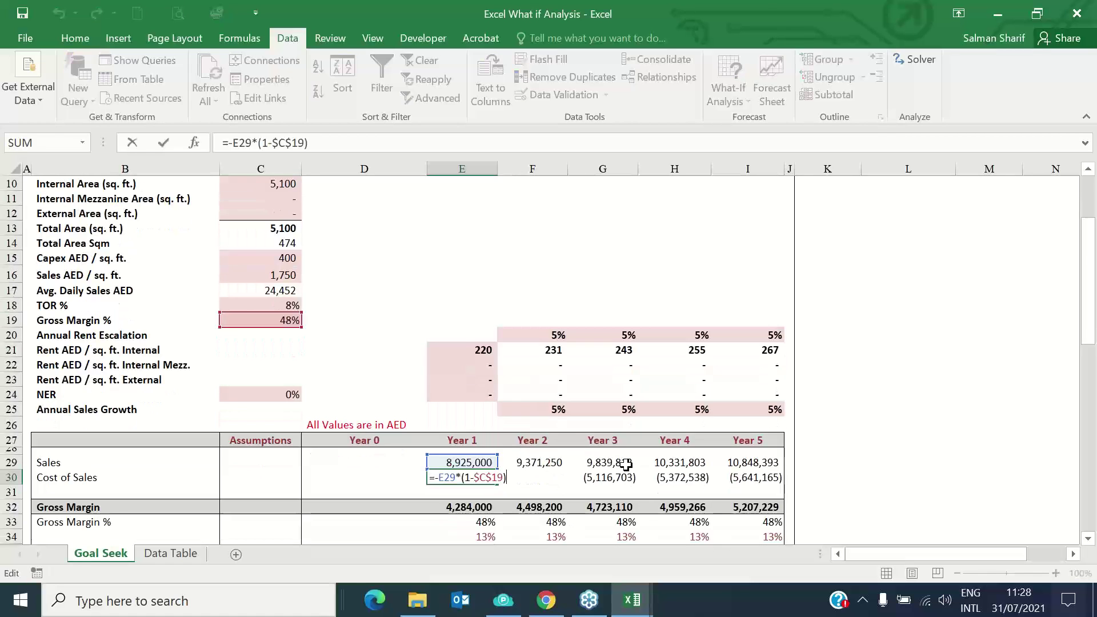
key(Escape)
drag(484, 480, 760, 485)
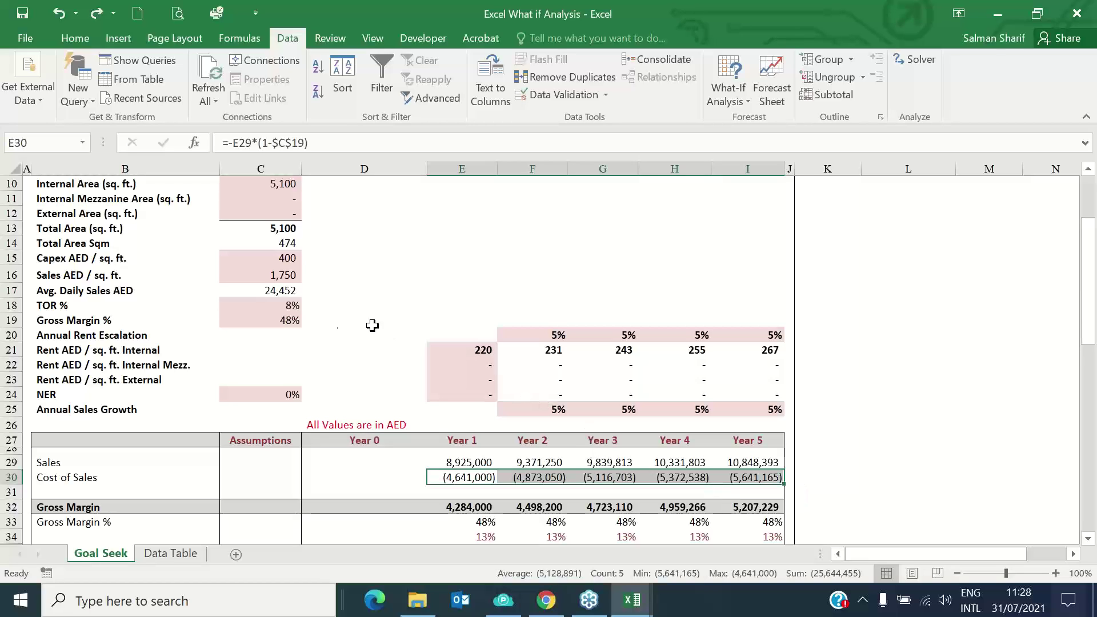
click(314, 320)
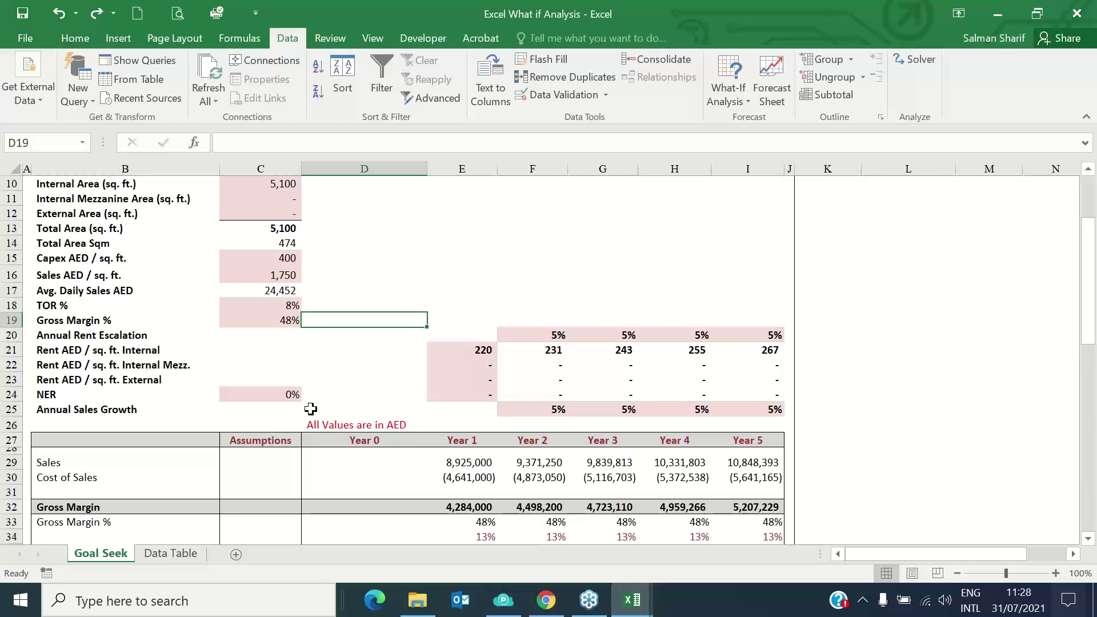
key(Left)
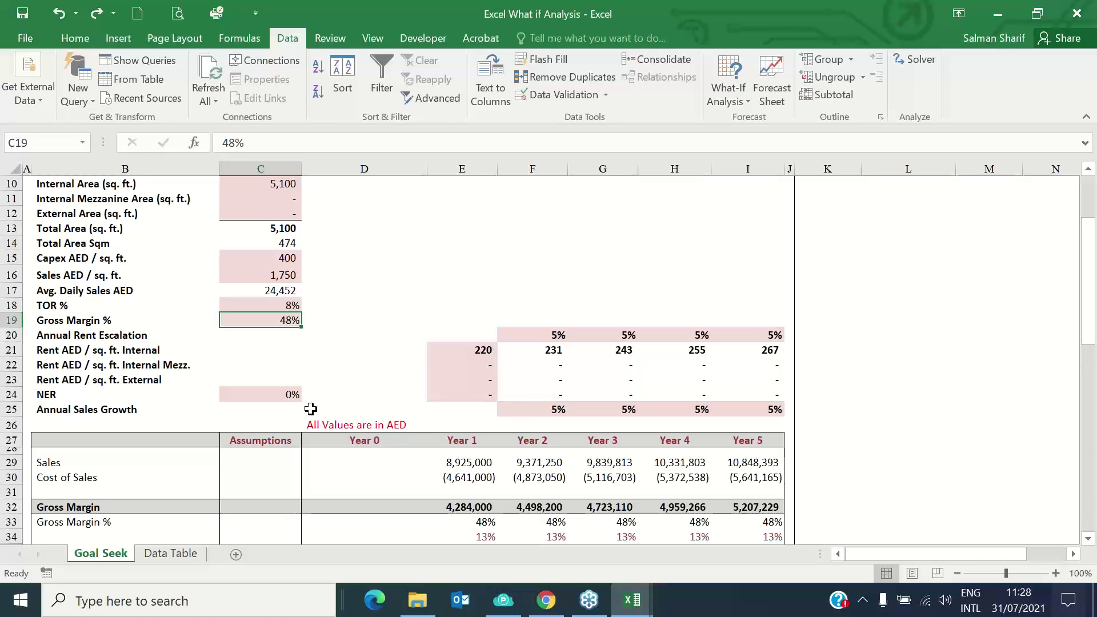
click(269, 379)
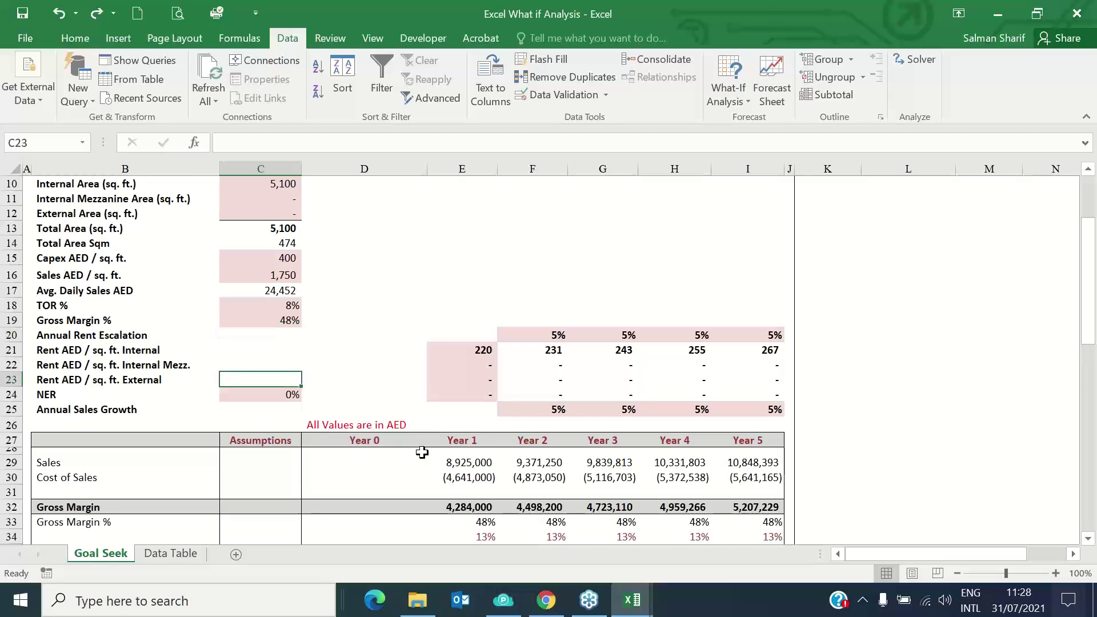
scroll(434, 449, down, 1)
scroll(433, 449, down, 1)
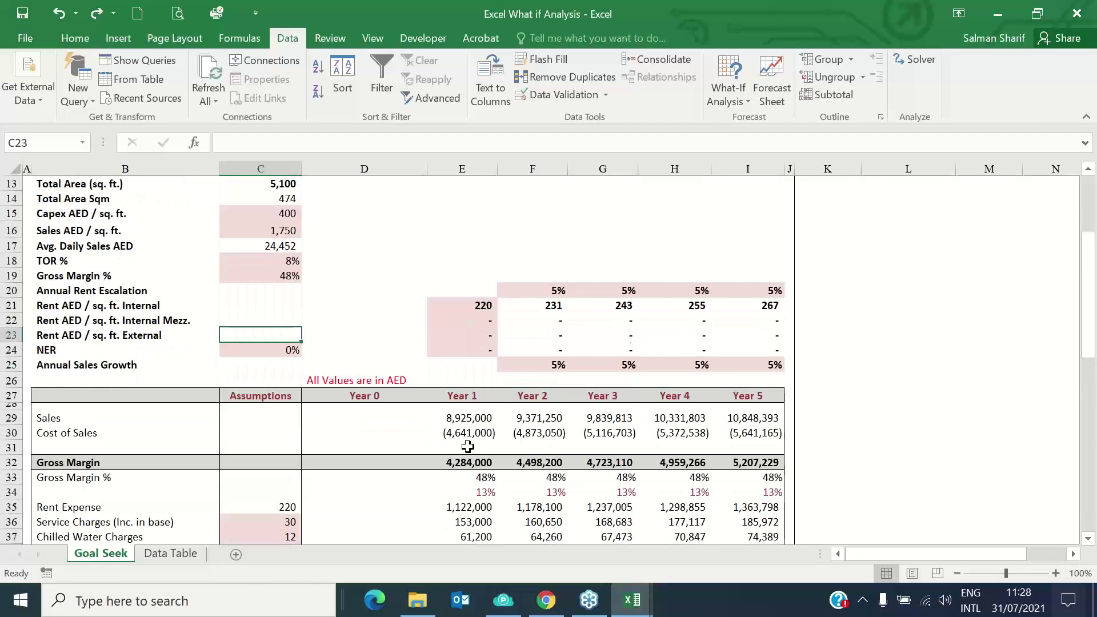
scroll(466, 411, down, 3)
click(463, 371)
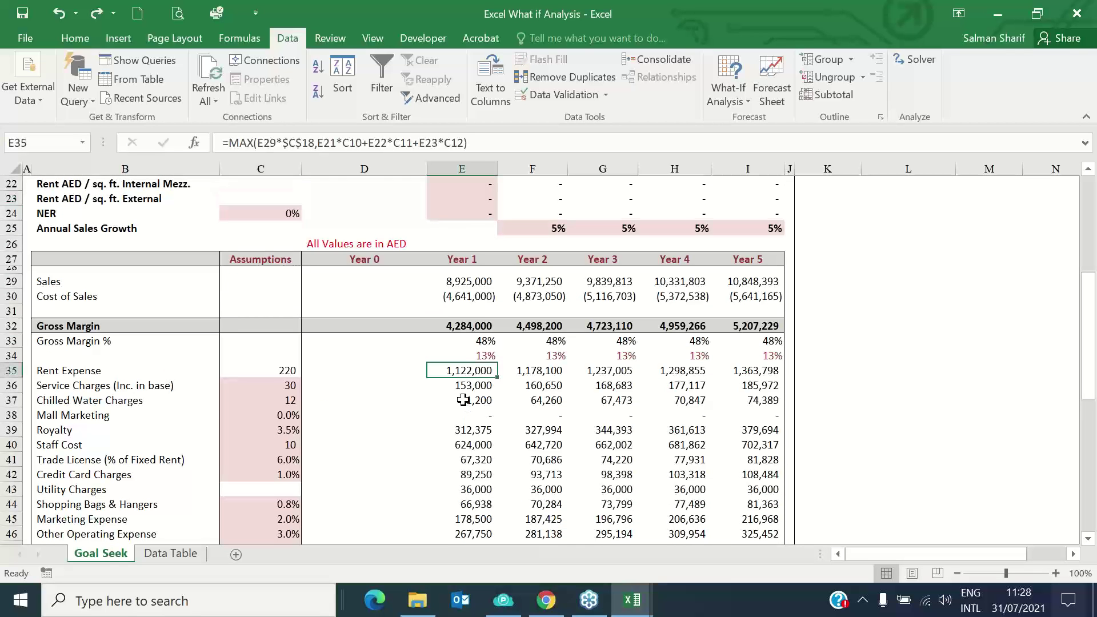
key(F2)
scroll(463, 400, up, 4)
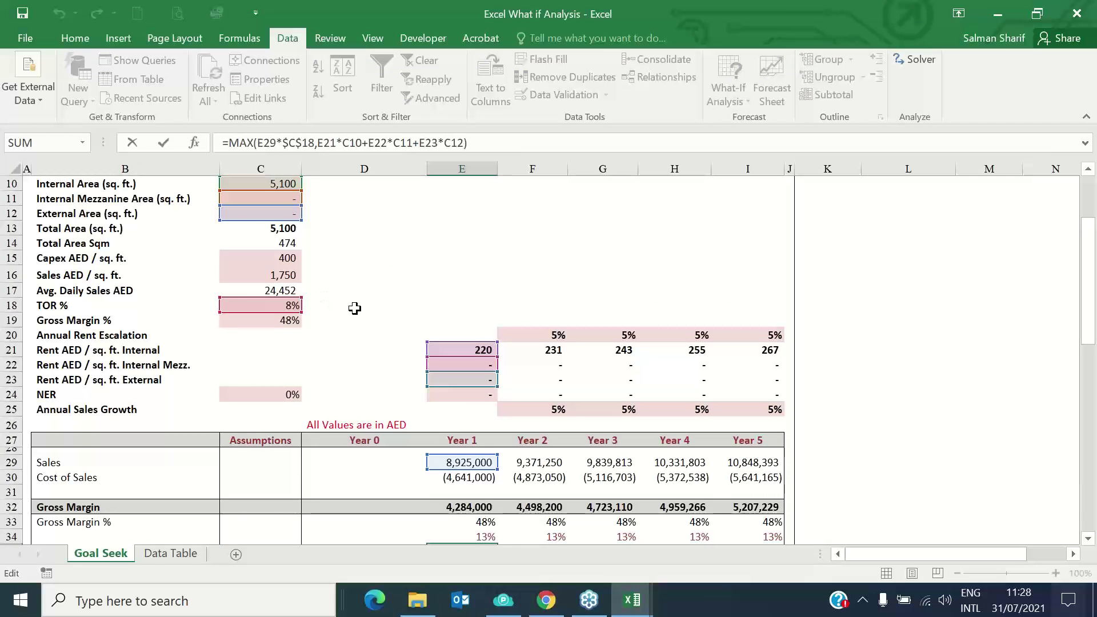
scroll(343, 297, up, 1)
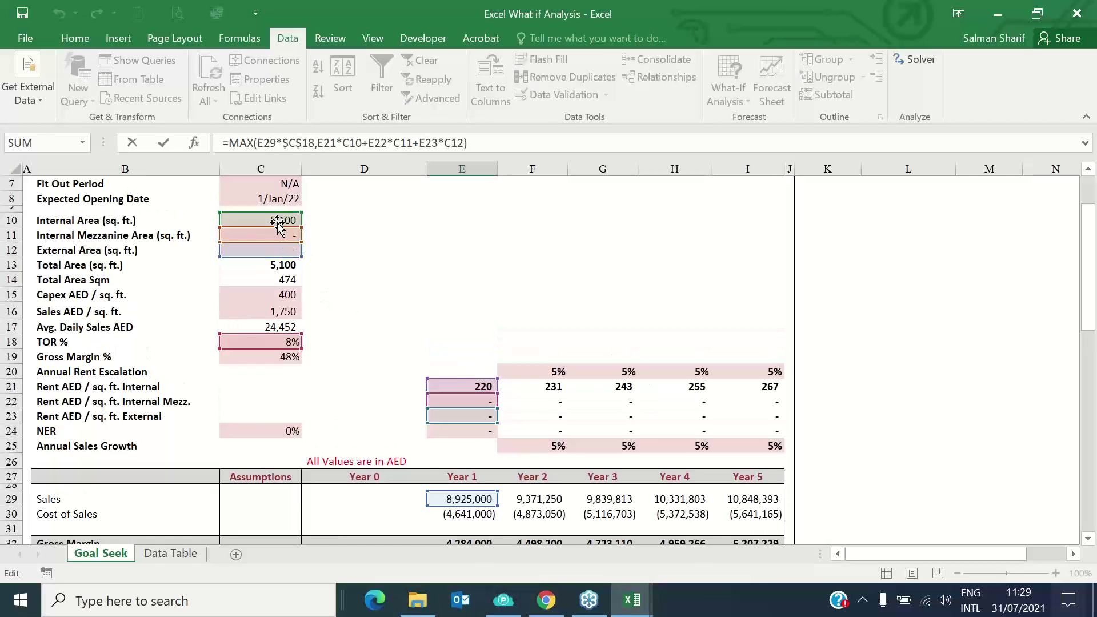
scroll(435, 323, down, 3)
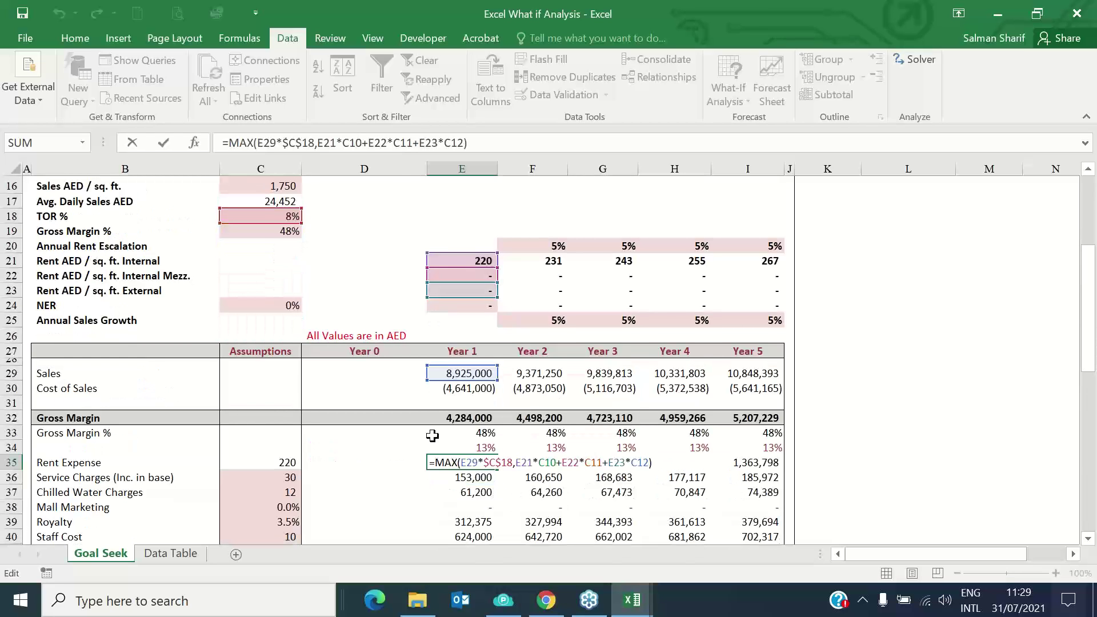
key(ctrl+Return)
drag(497, 469, 703, 493)
drag(288, 478, 297, 493)
scroll(478, 495, down, 2)
scroll(478, 495, down, 1)
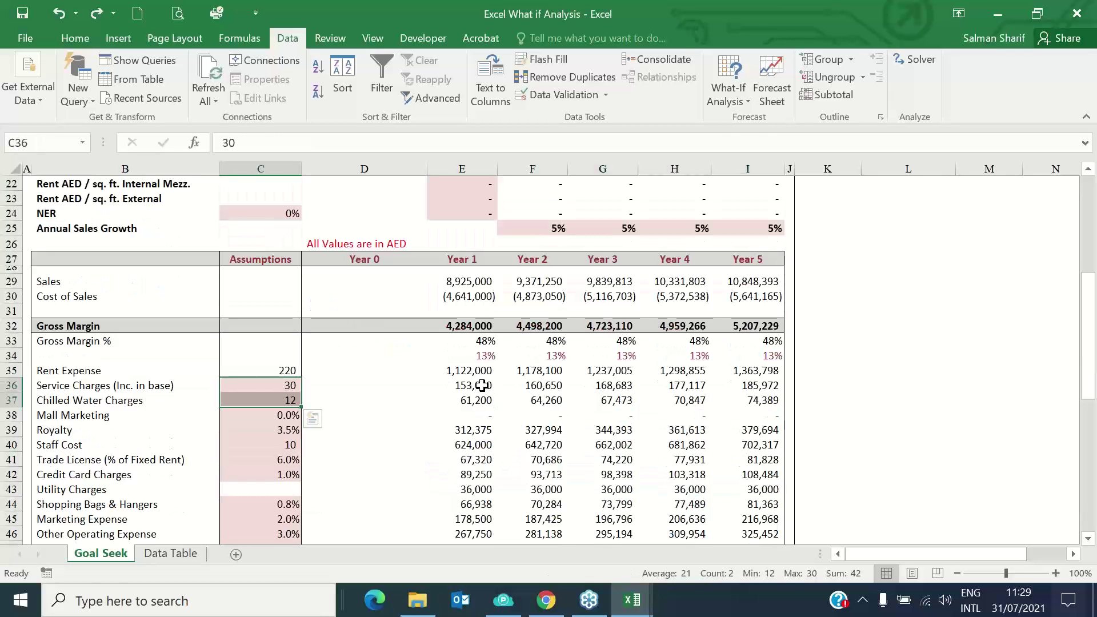
click(485, 423)
scroll(487, 429, down, 1)
click(484, 386)
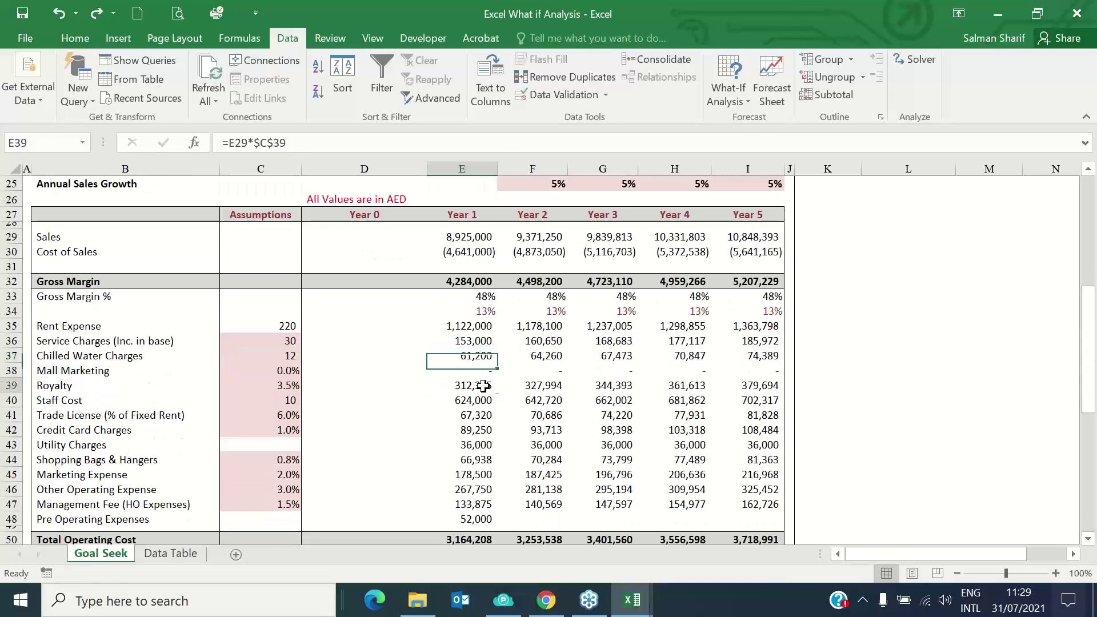
click(277, 385)
click(474, 385)
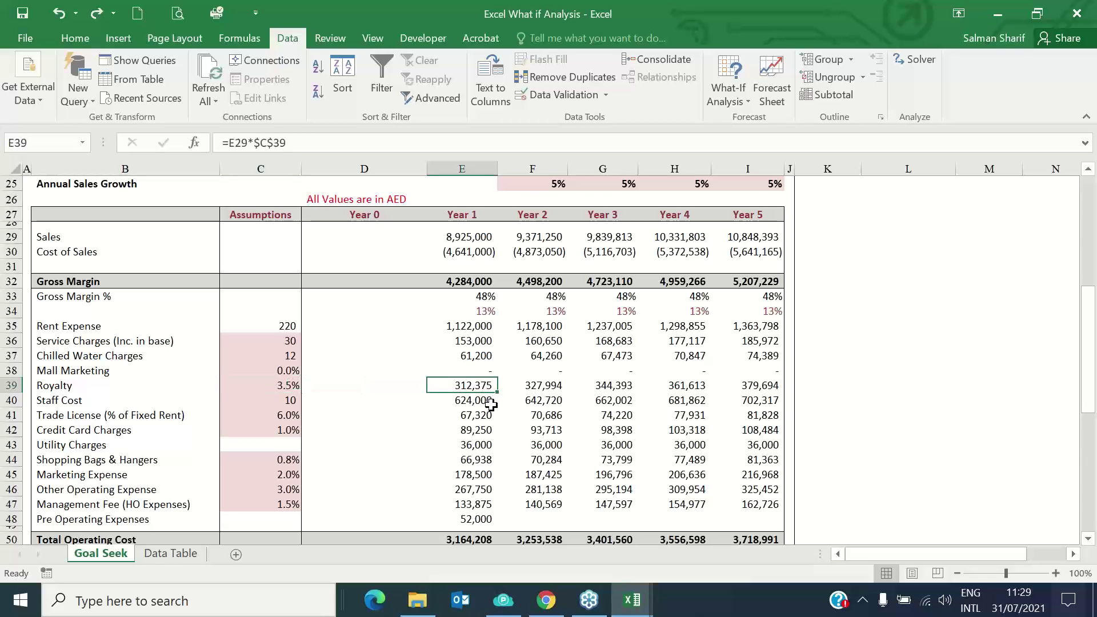
key(F2)
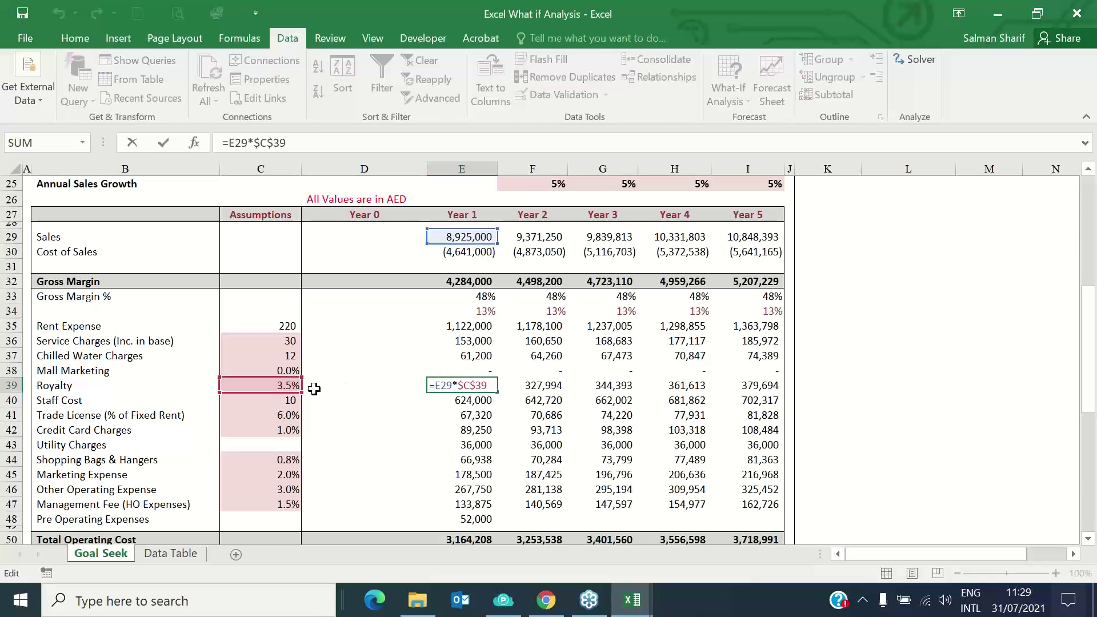
drag(474, 385, 743, 385)
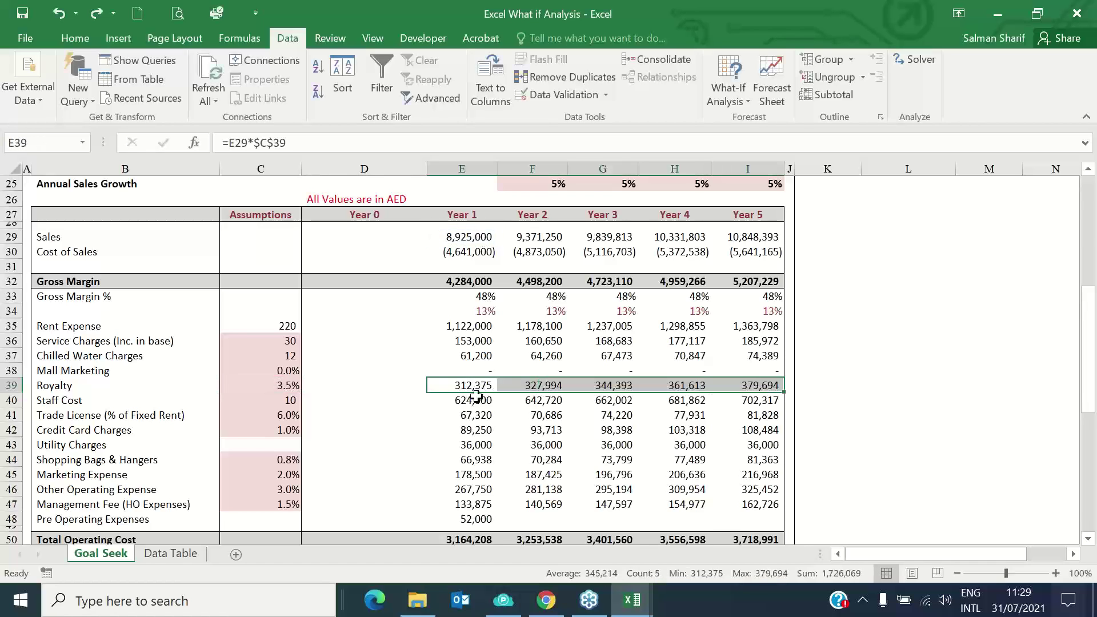
click(474, 400)
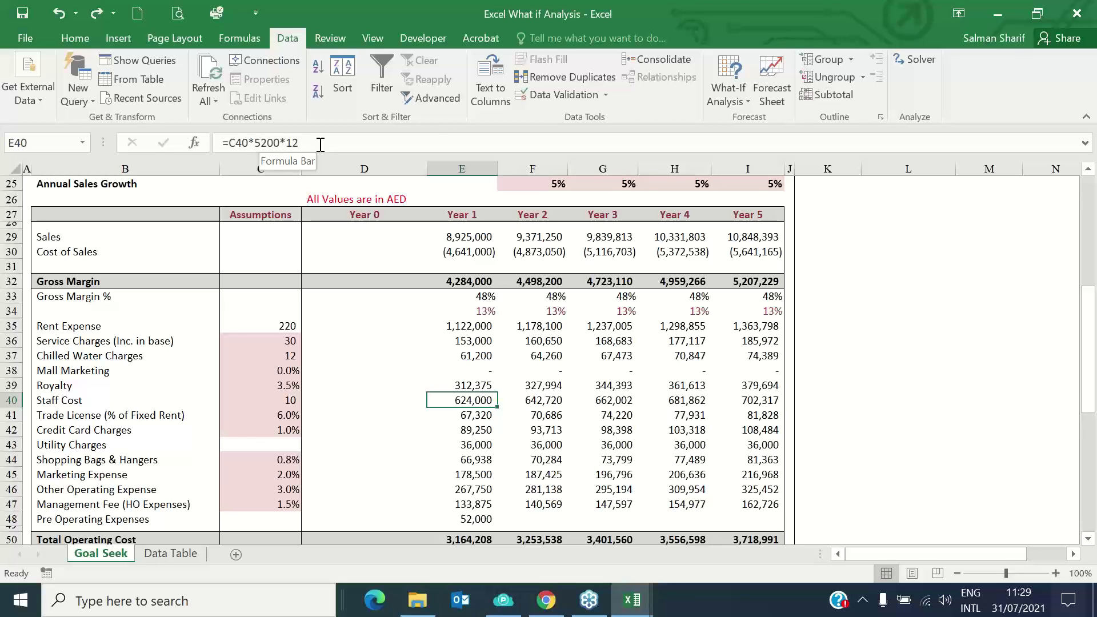
click(557, 403)
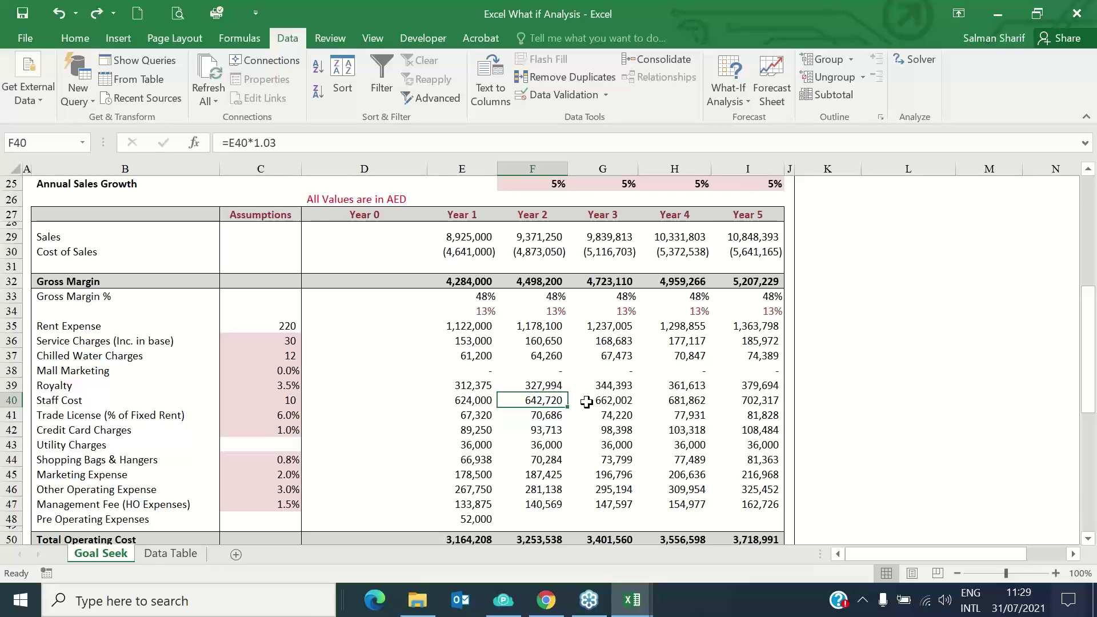
drag(586, 403, 732, 403)
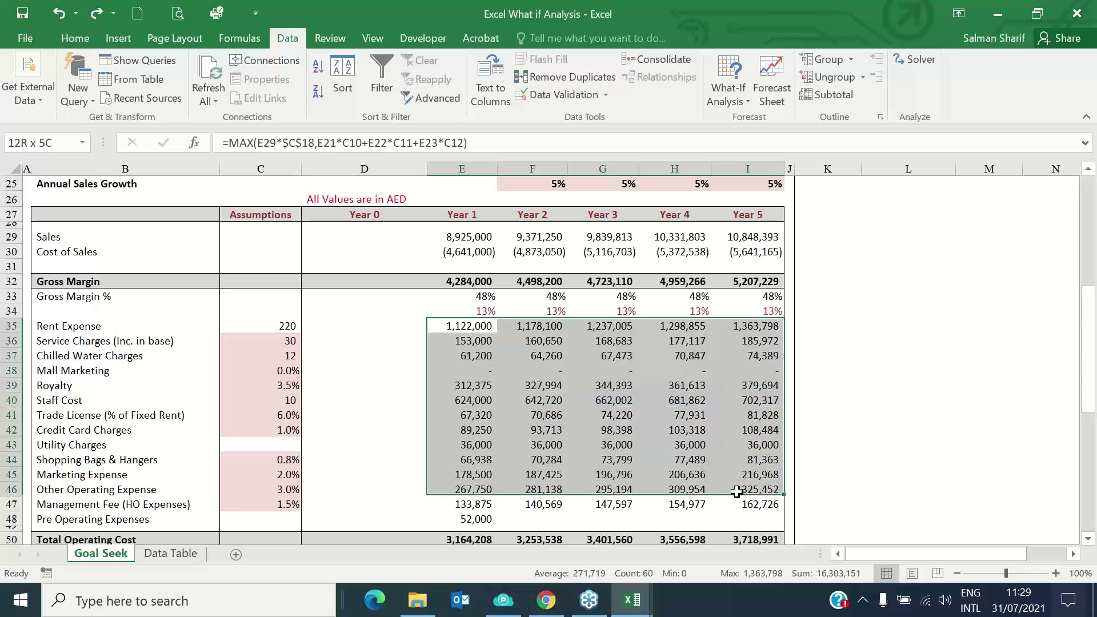
click(467, 406)
drag(468, 406, 734, 470)
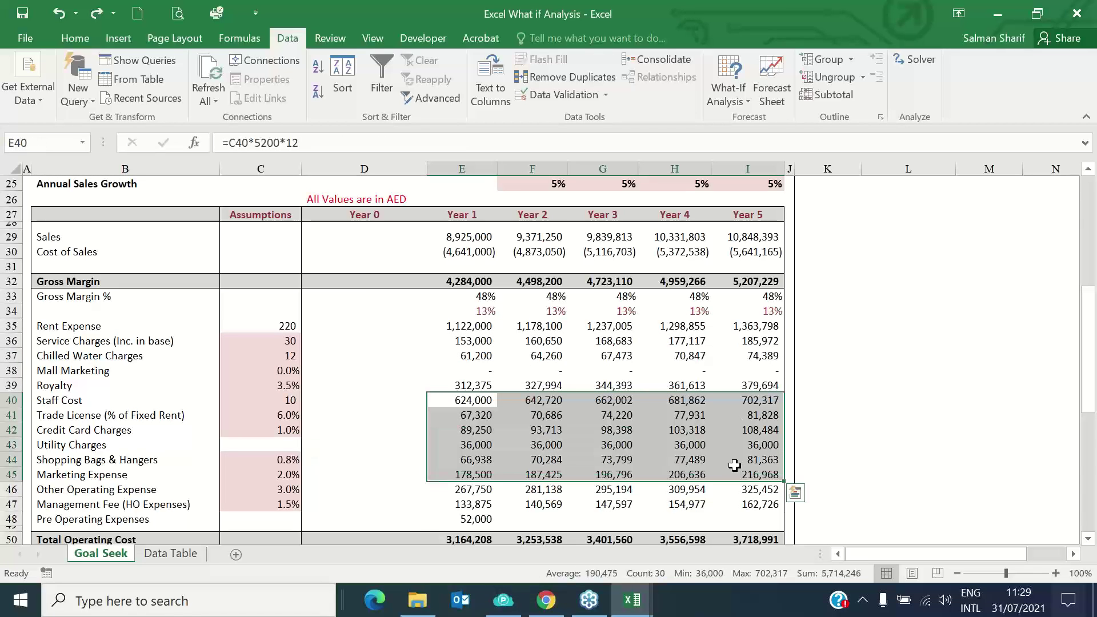
click(283, 416)
click(472, 415)
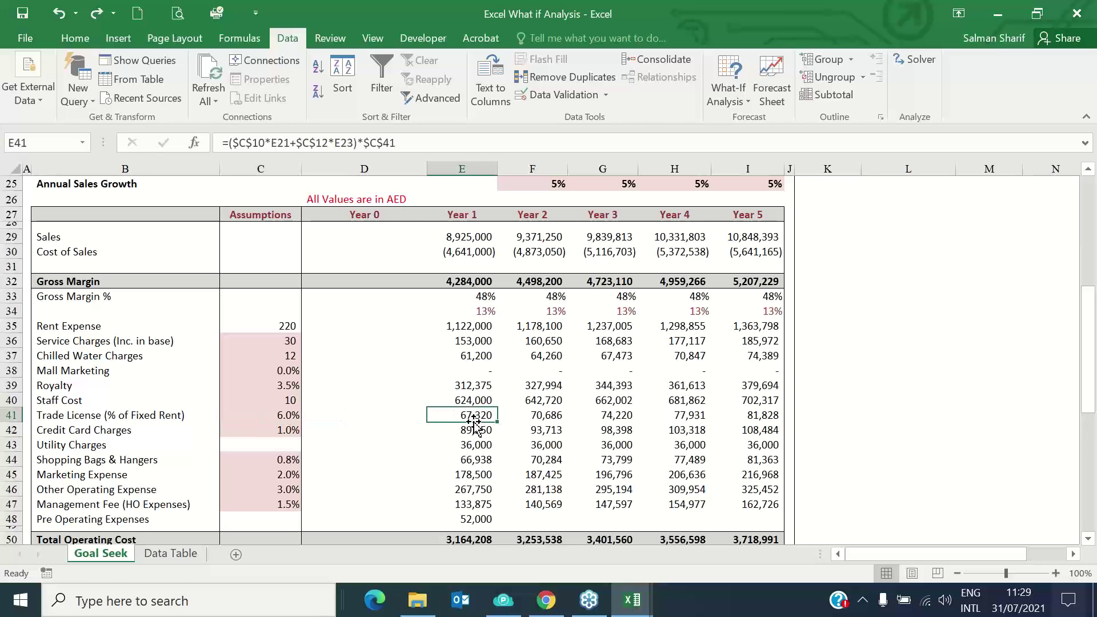
double_click(475, 423)
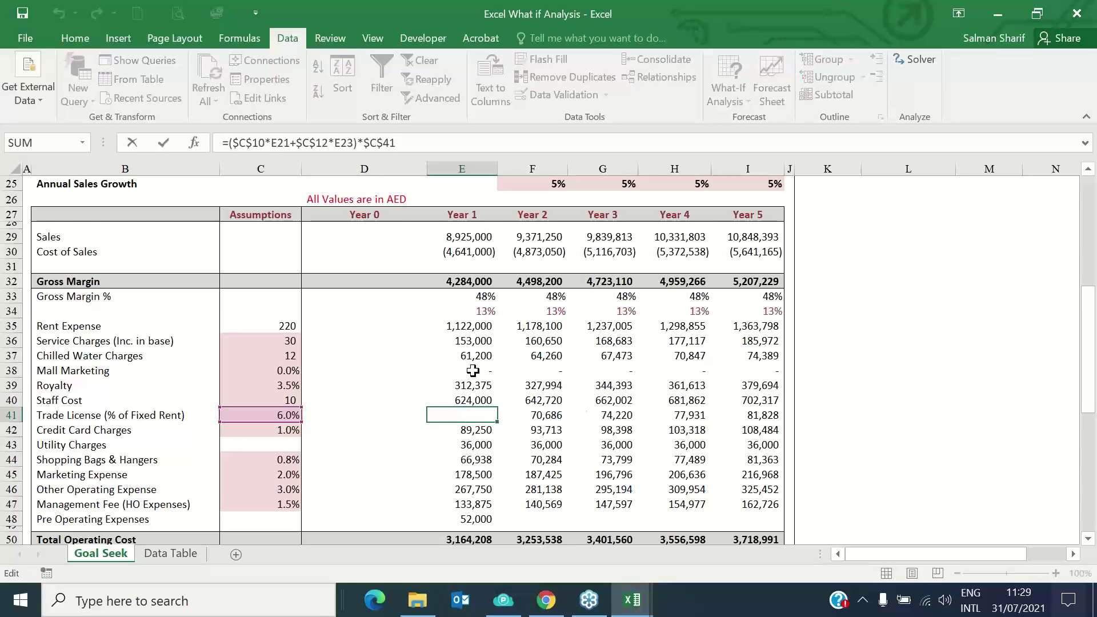
scroll(435, 394, up, 4)
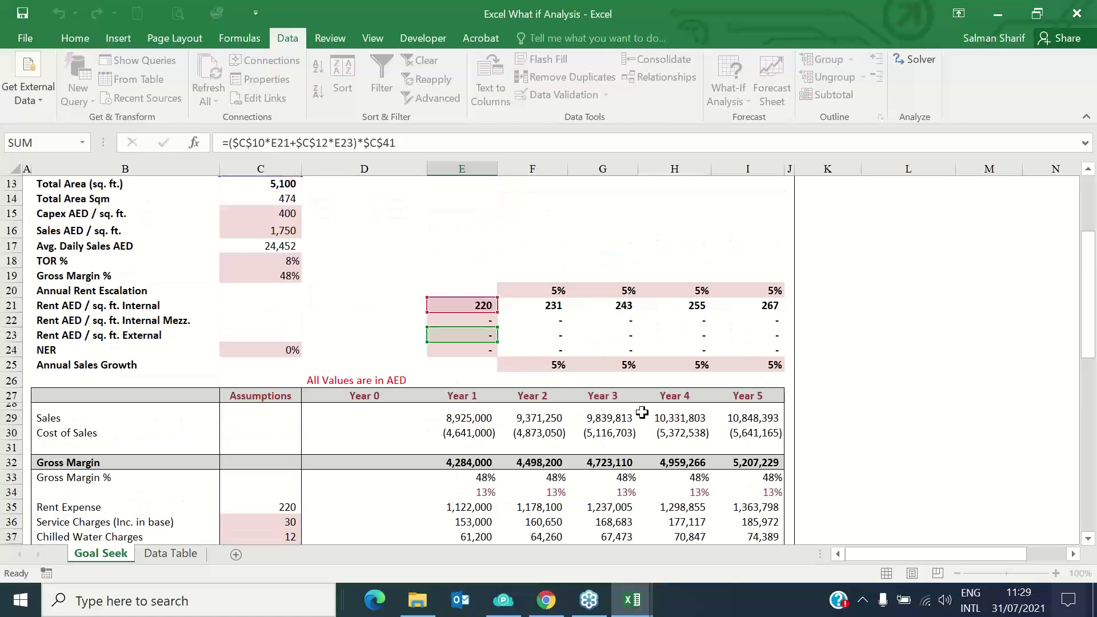
key(Escape)
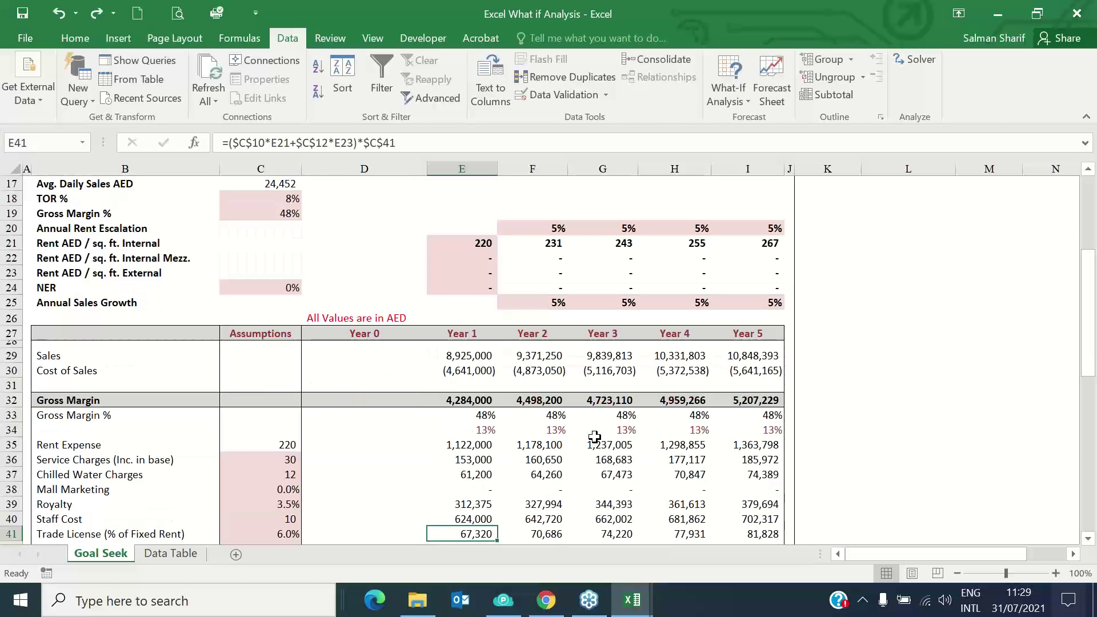
scroll(594, 437, down, 2)
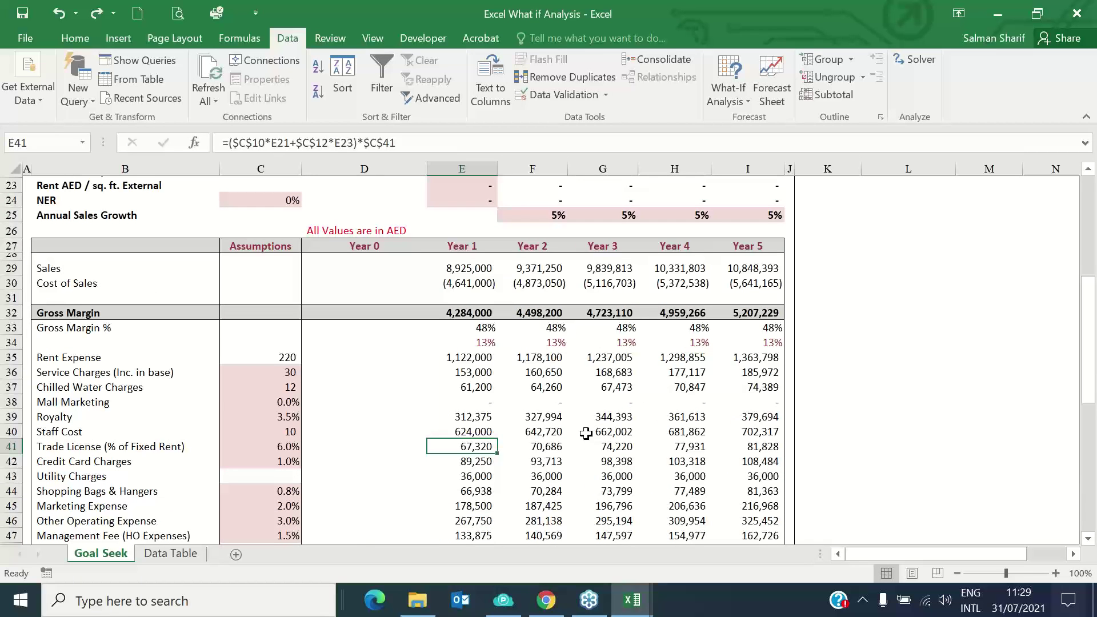
click(283, 447)
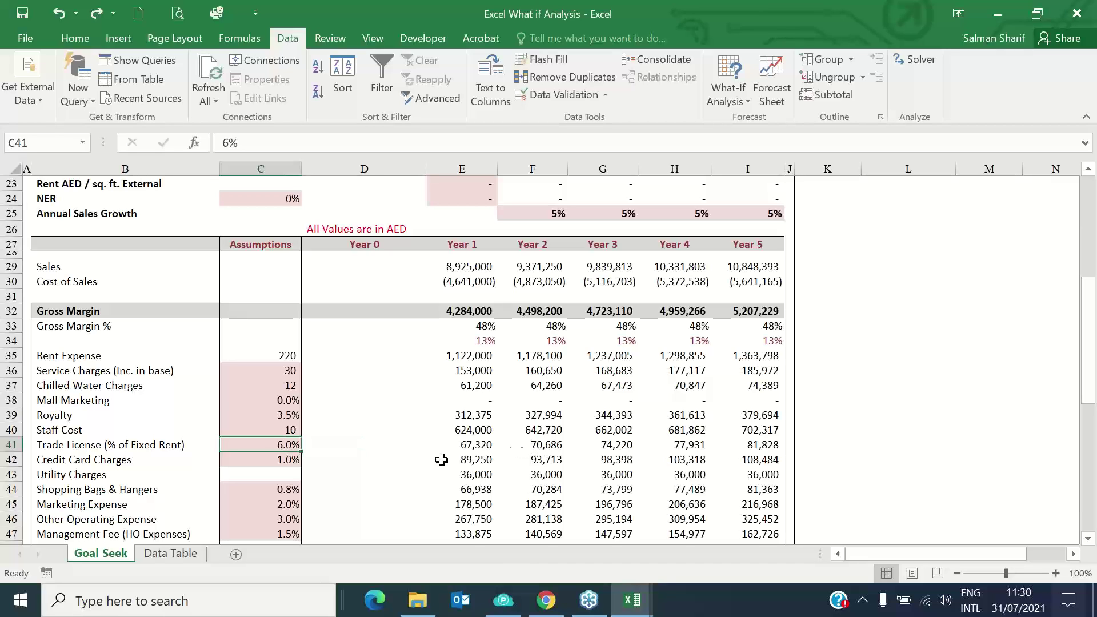
click(278, 459)
key(Right)
key(Right)
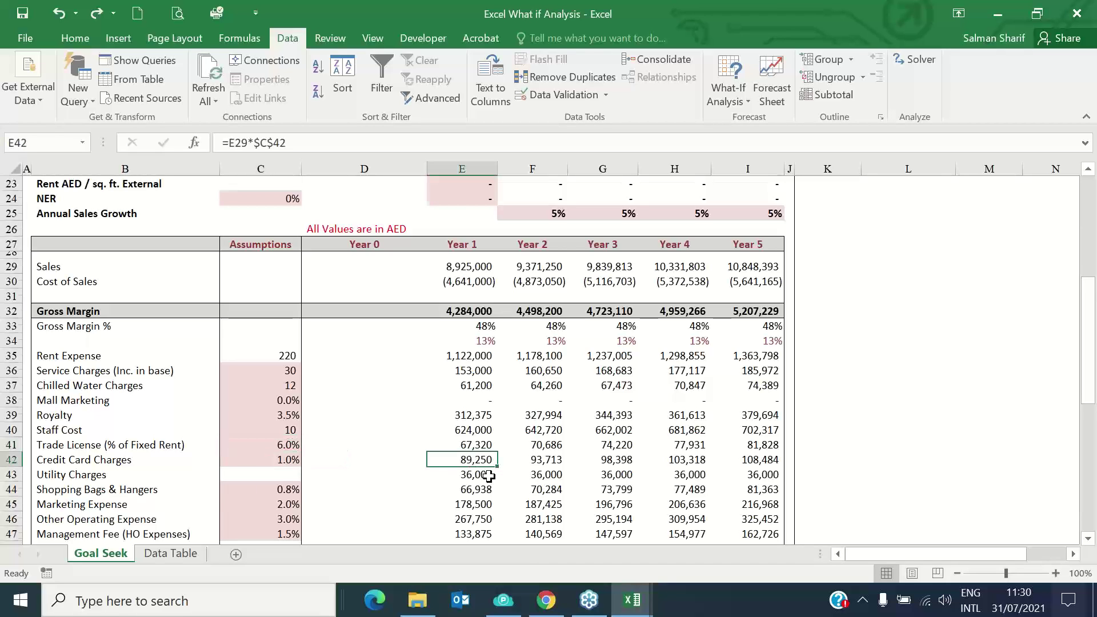
scroll(489, 475, down, 1)
key(Down)
key(Down)
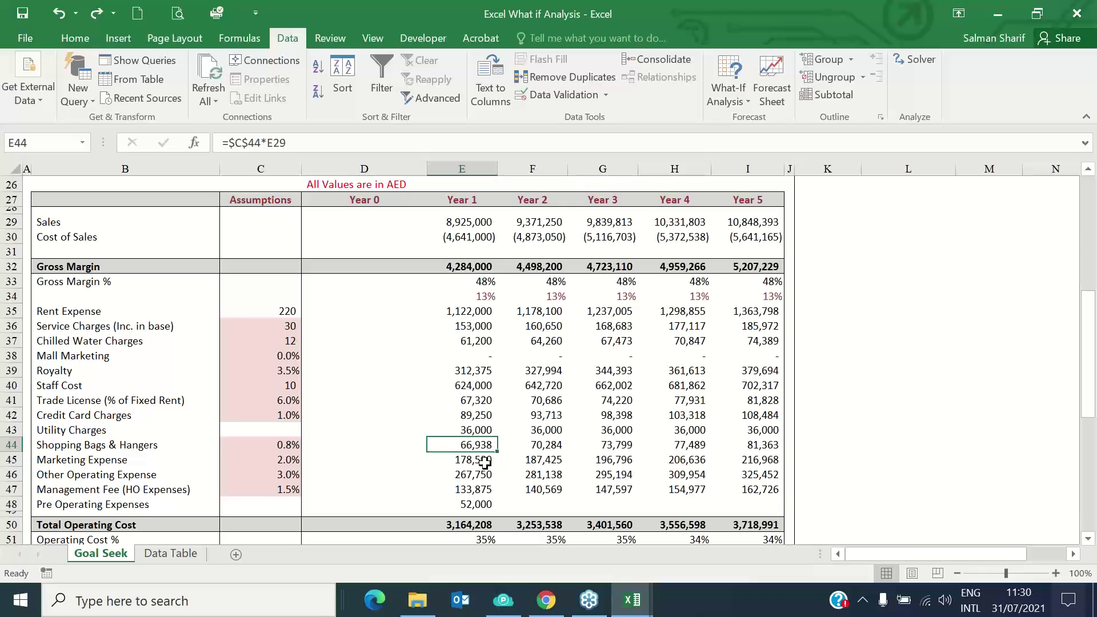
key(Down)
key(Down)
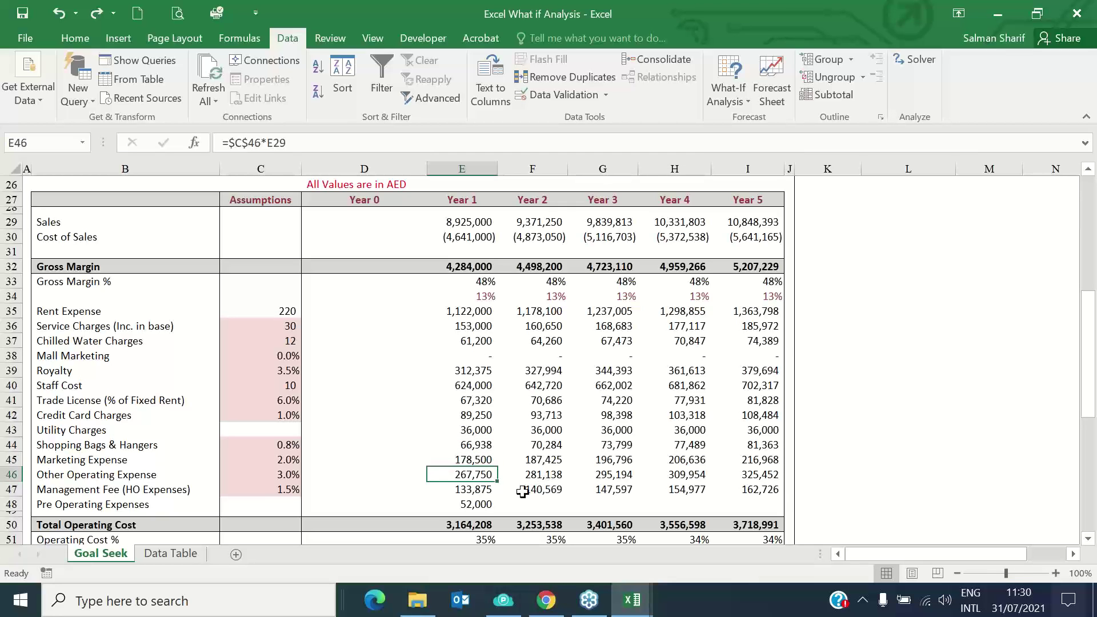
click(481, 493)
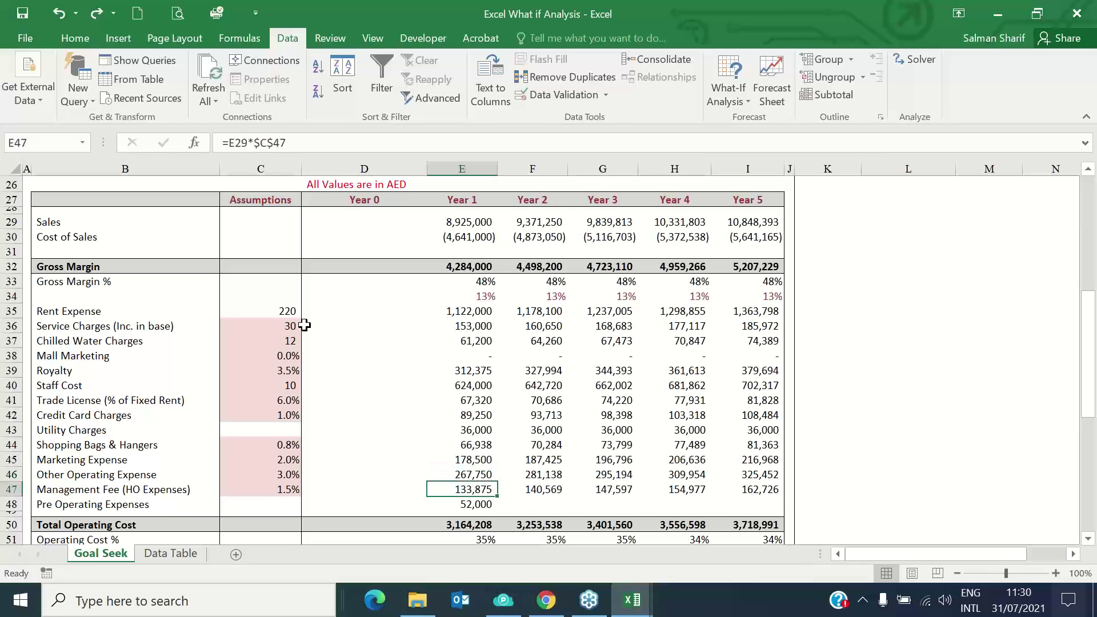
click(469, 313)
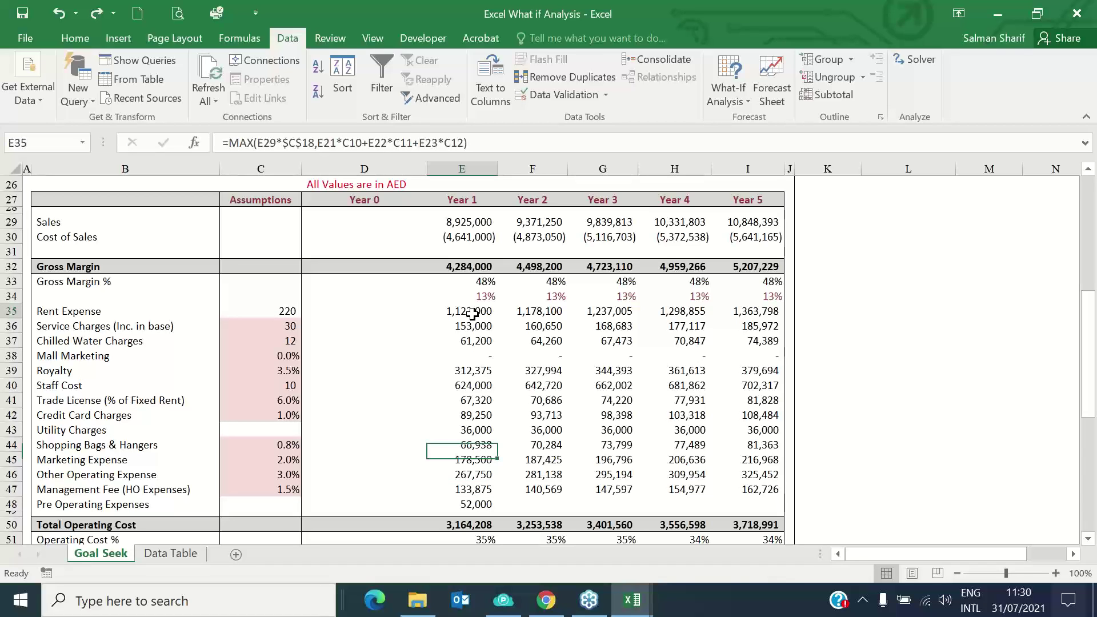
drag(472, 313, 754, 524)
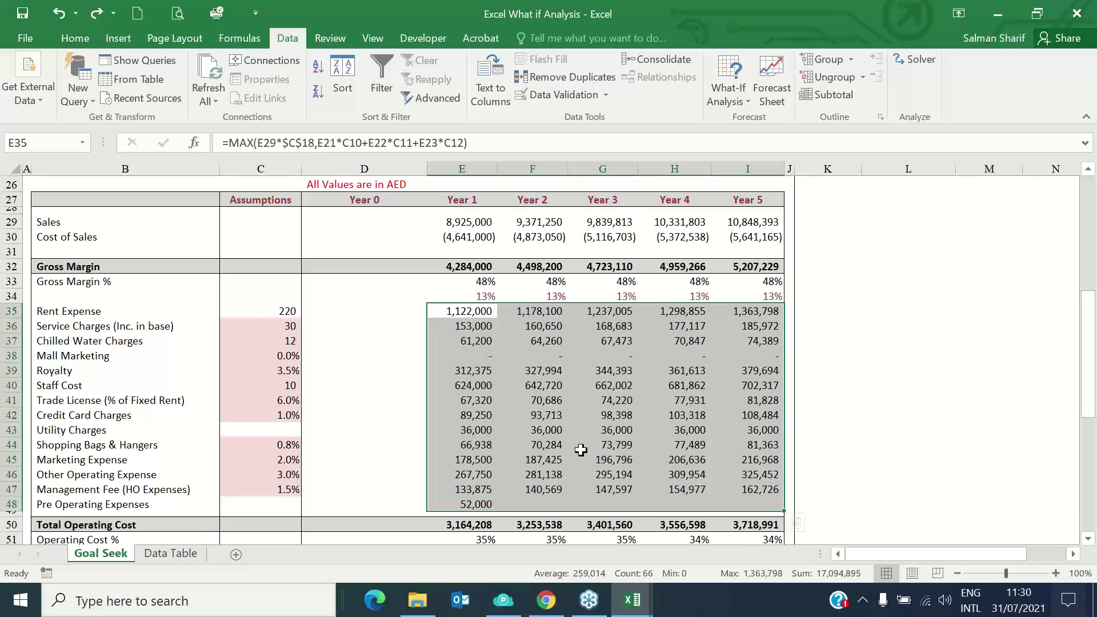
scroll(584, 442, down, 1)
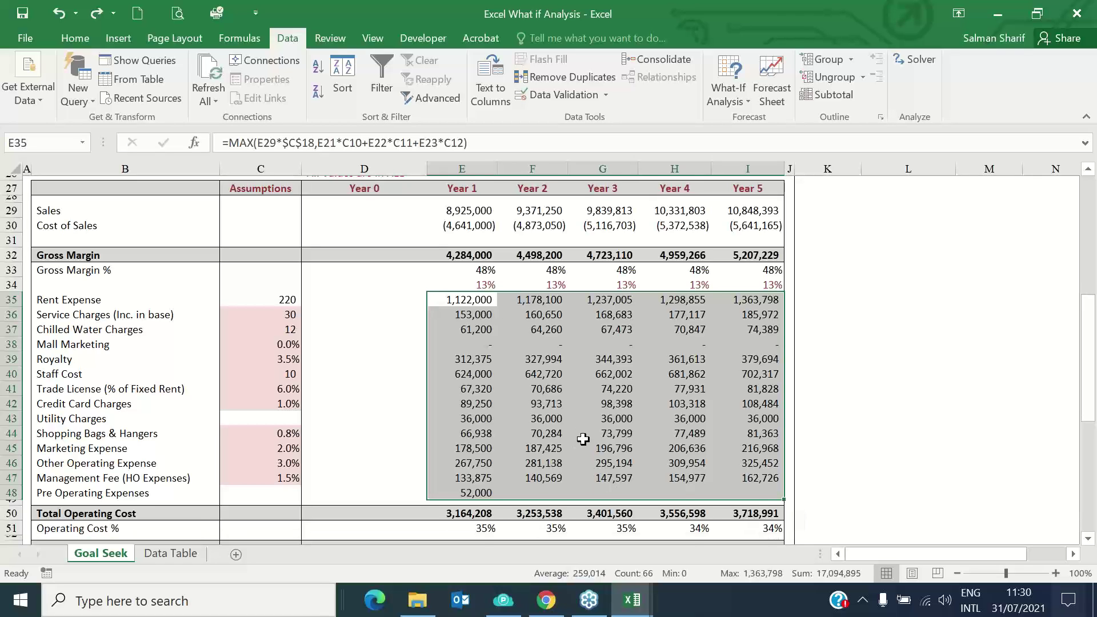
scroll(583, 439, down, 1)
drag(474, 487, 766, 486)
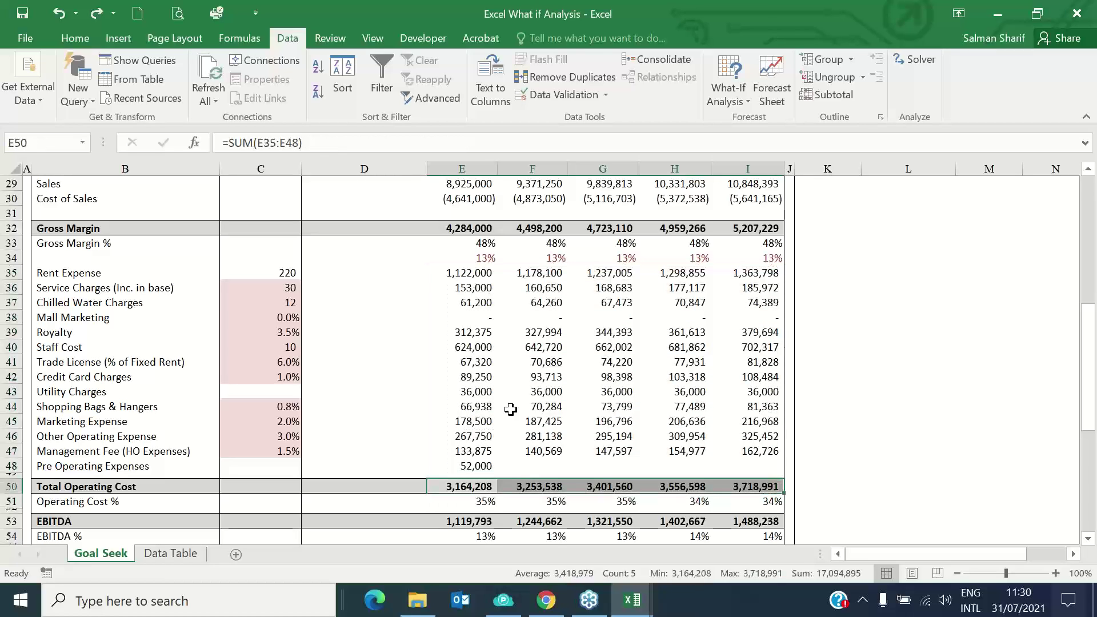
scroll(511, 409, down, 2)
click(475, 435)
drag(475, 436, 749, 435)
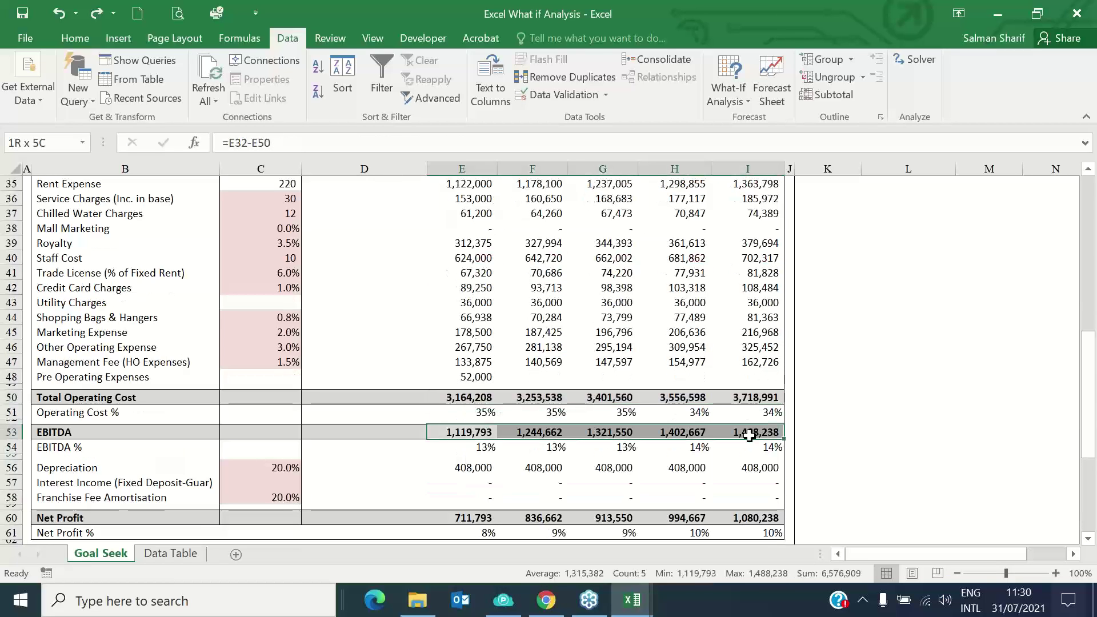
scroll(490, 469, down, 1)
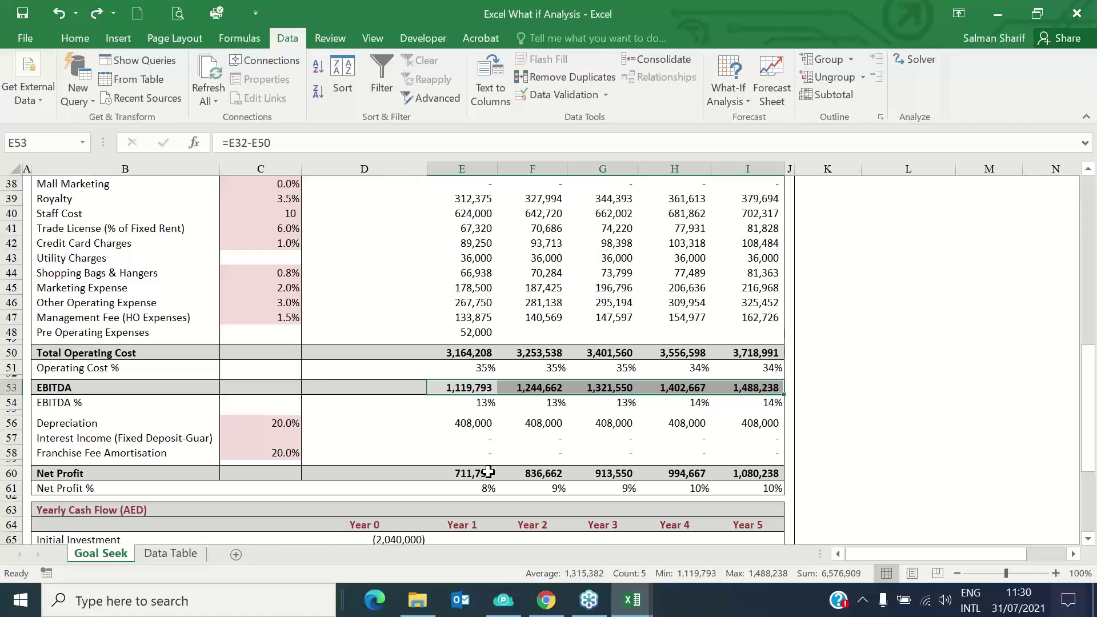
drag(486, 474, 727, 473)
scroll(569, 422, down, 2)
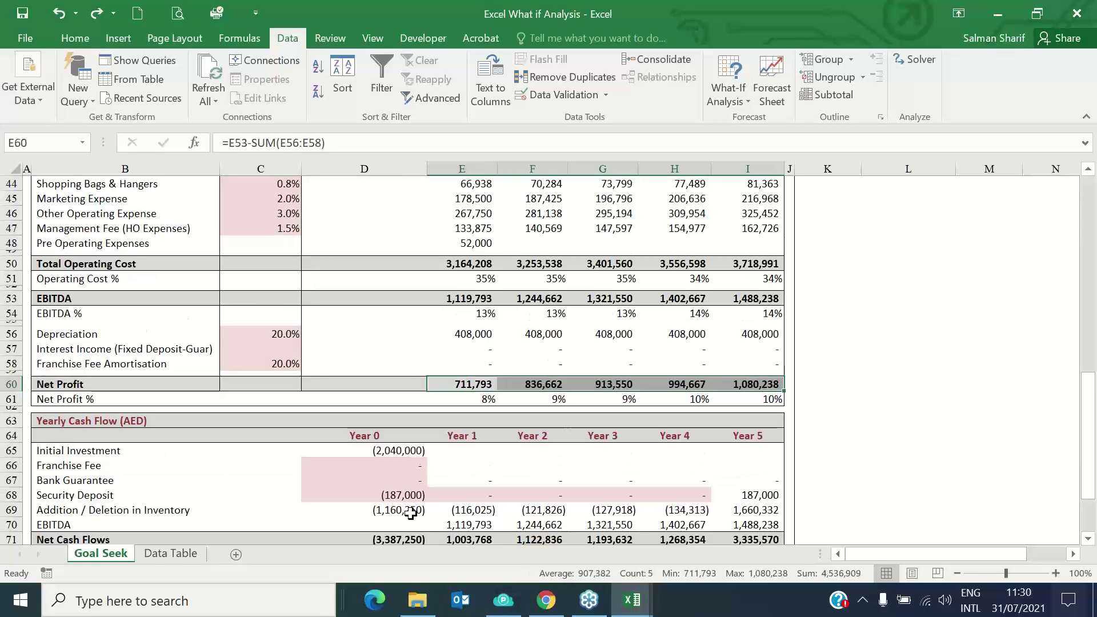
scroll(422, 497, down, 3)
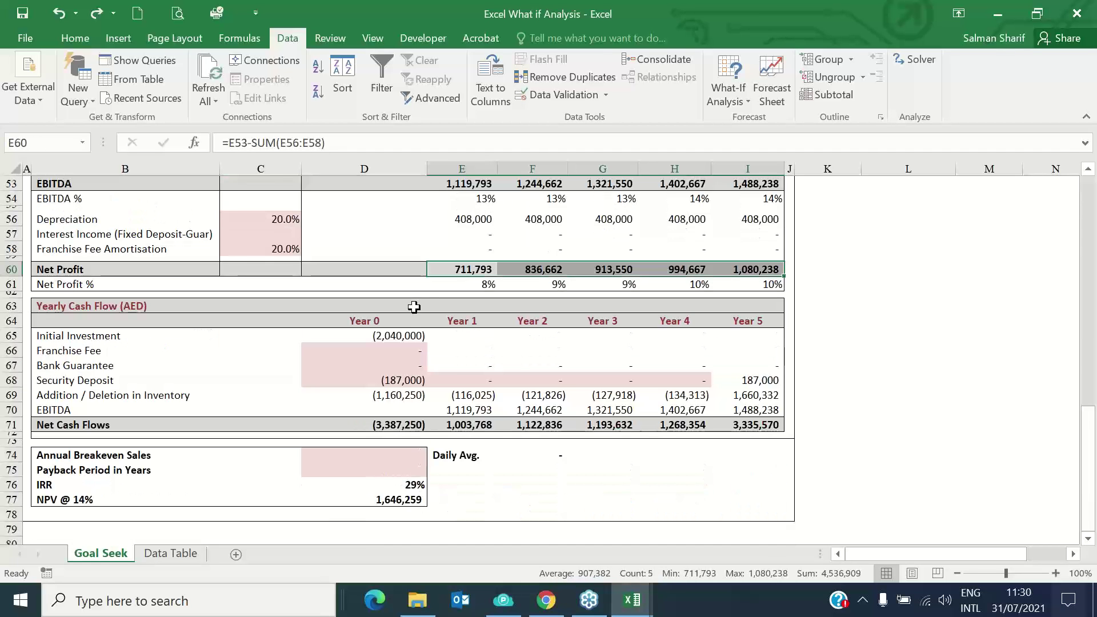
click(398, 336)
drag(398, 336, 748, 410)
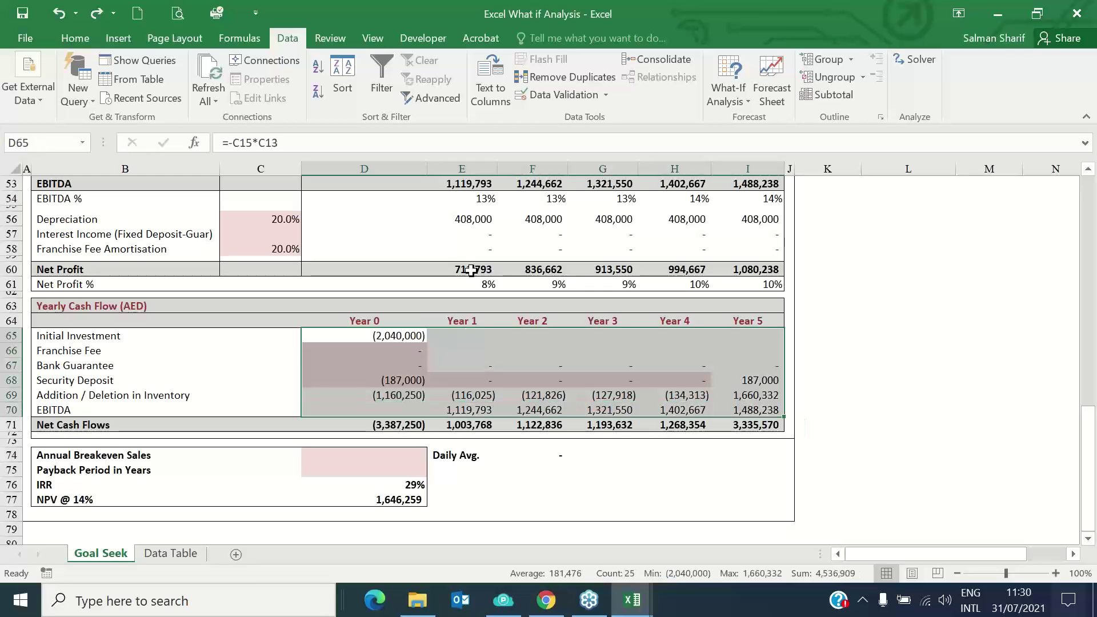
drag(471, 270, 749, 271)
scroll(505, 350, up, 1)
scroll(506, 350, up, 2)
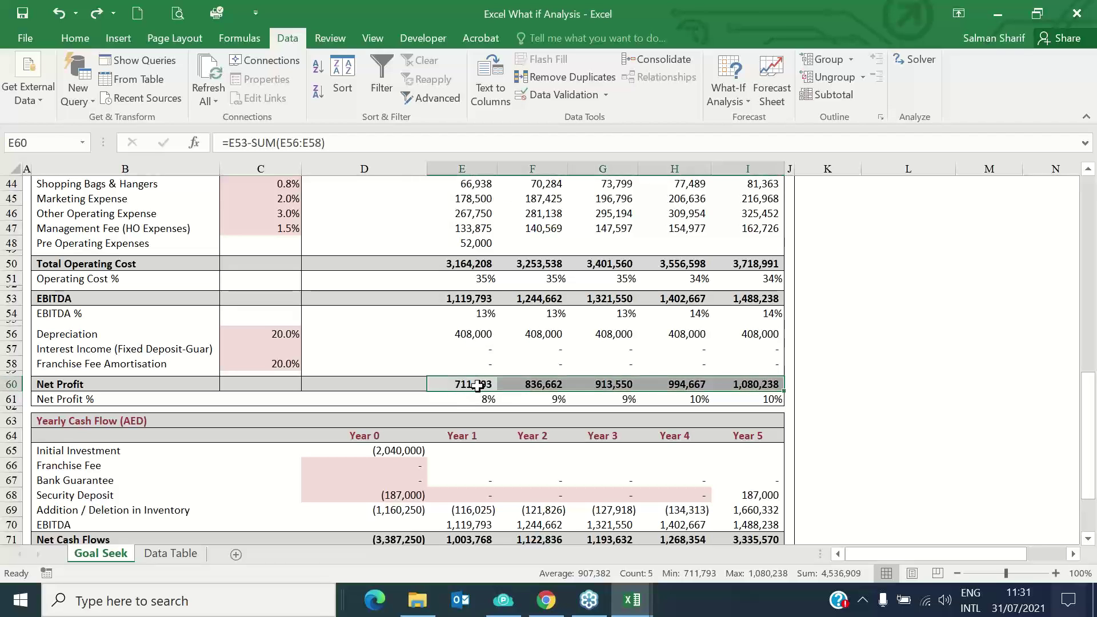
click(751, 384)
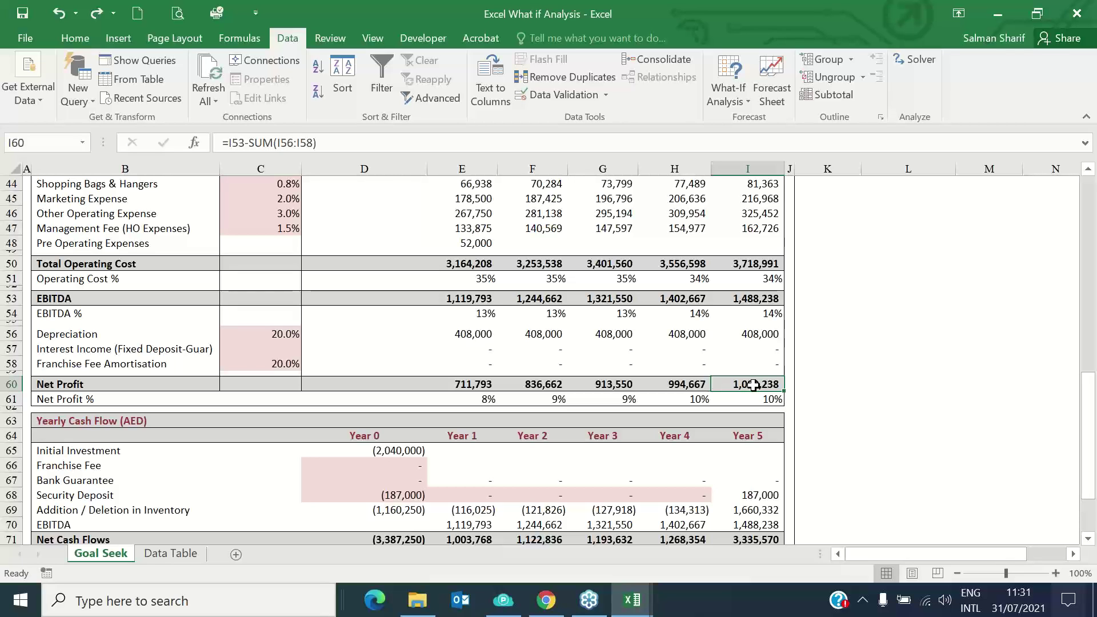
scroll(753, 385, up, 1)
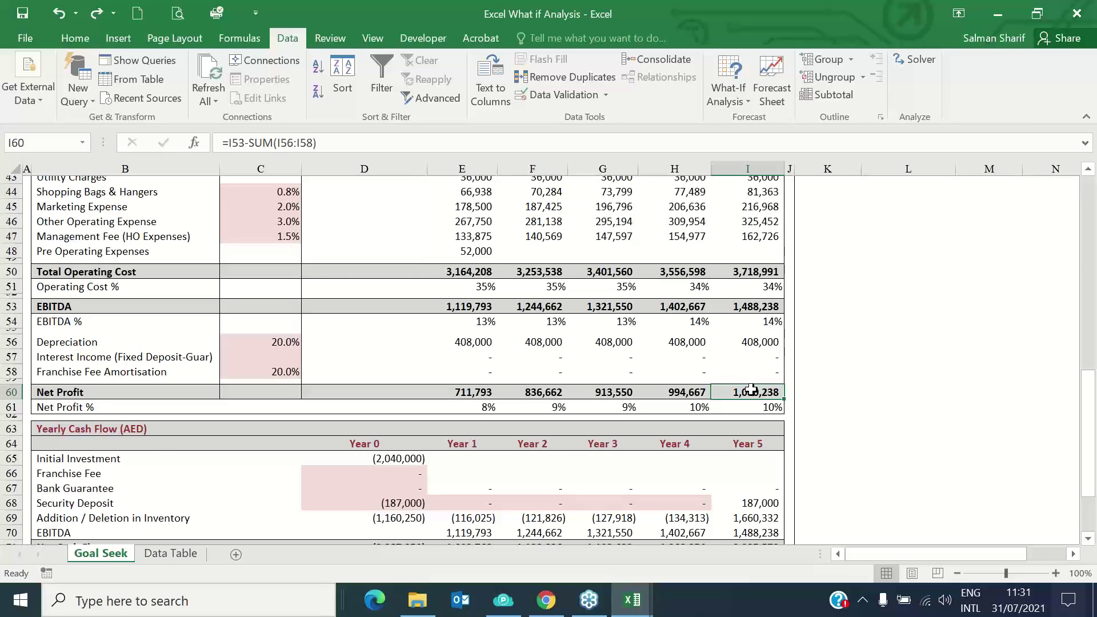
scroll(752, 390, up, 8)
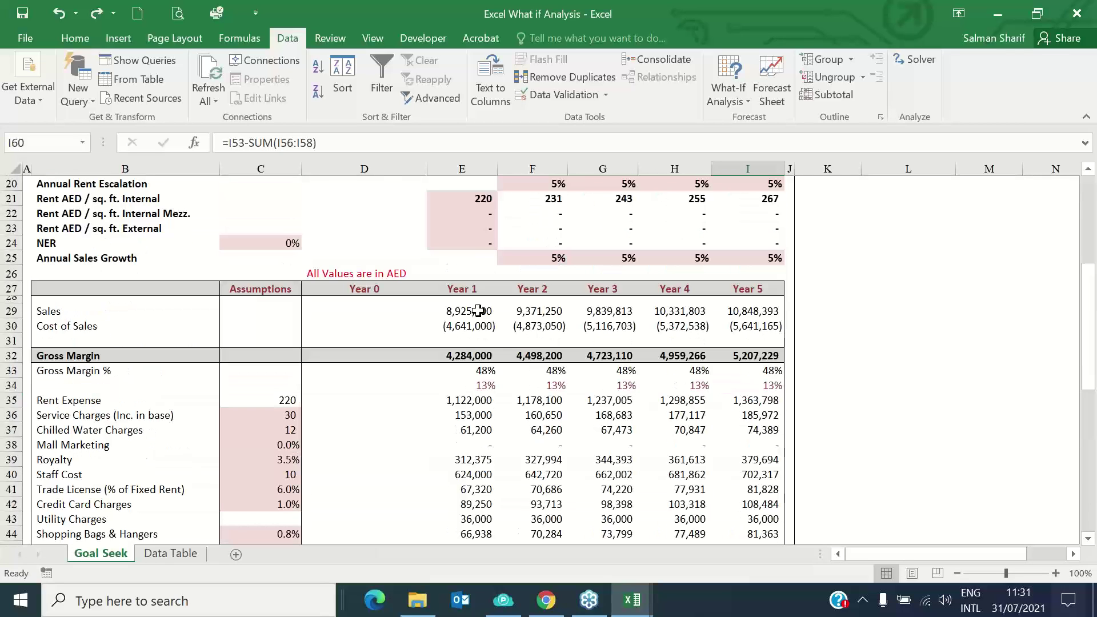
scroll(478, 311, down, 2)
drag(465, 223, 755, 236)
drag(475, 311, 728, 483)
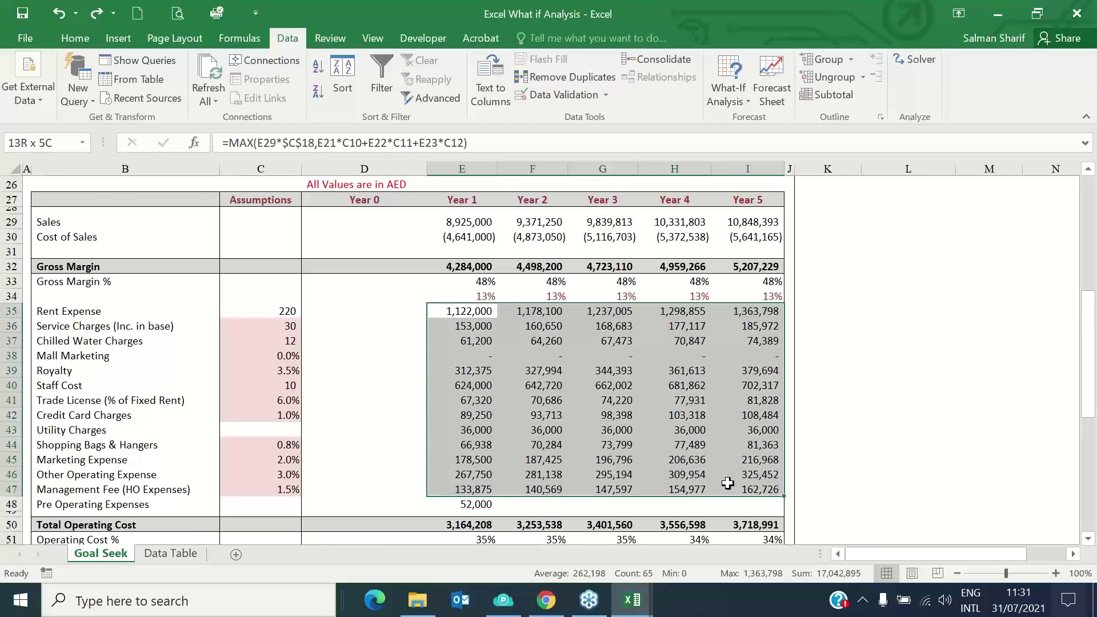
scroll(749, 356, up, 3)
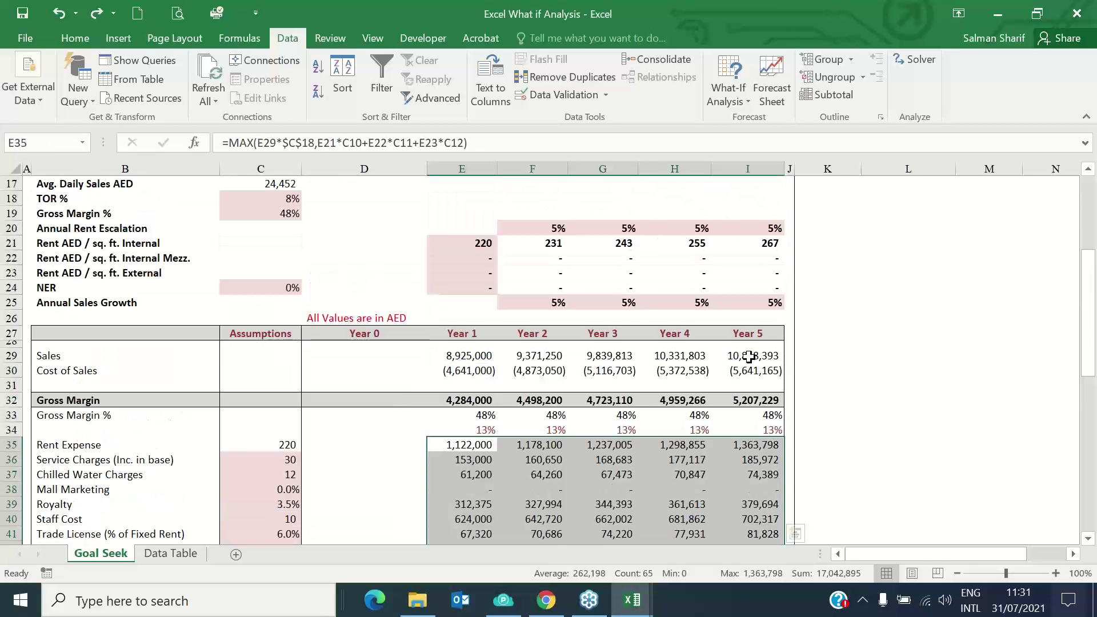
click(749, 356)
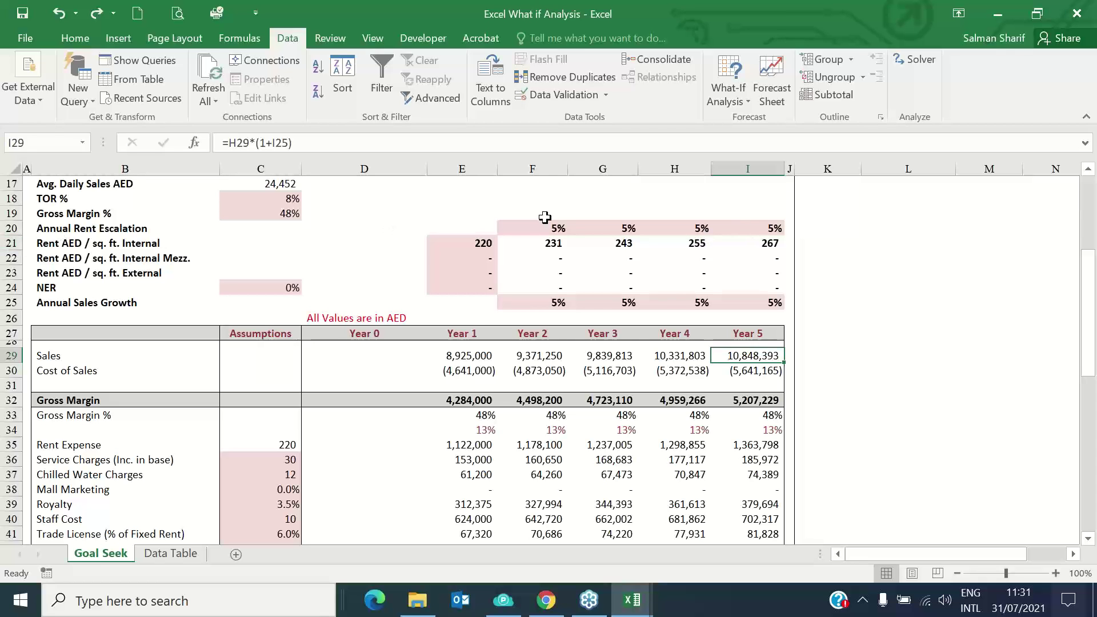
scroll(760, 247, down, 3)
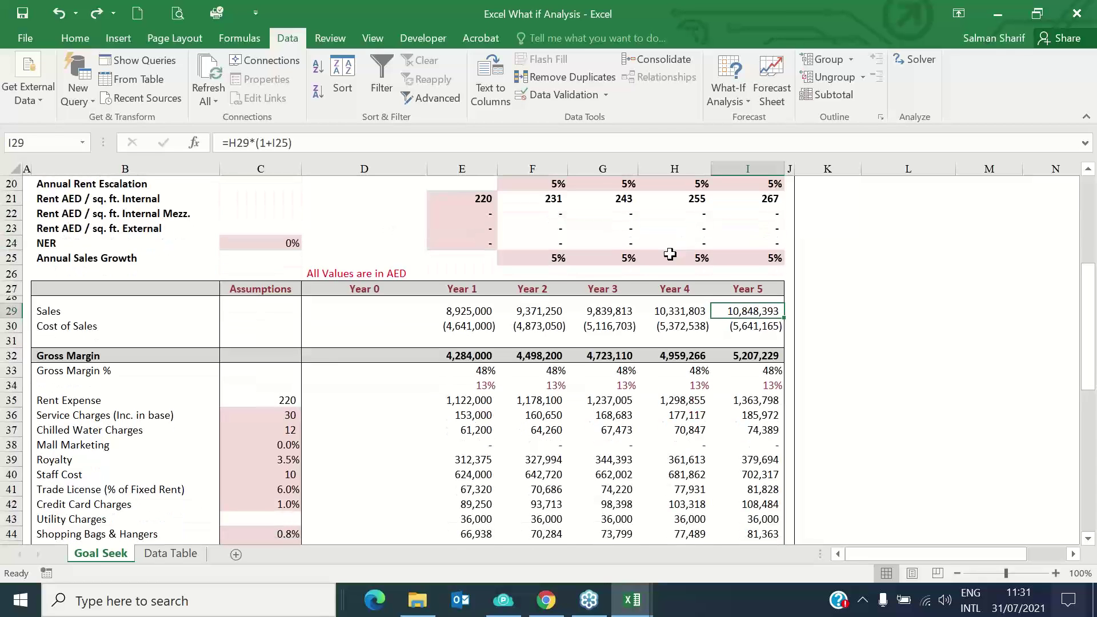
click(767, 185)
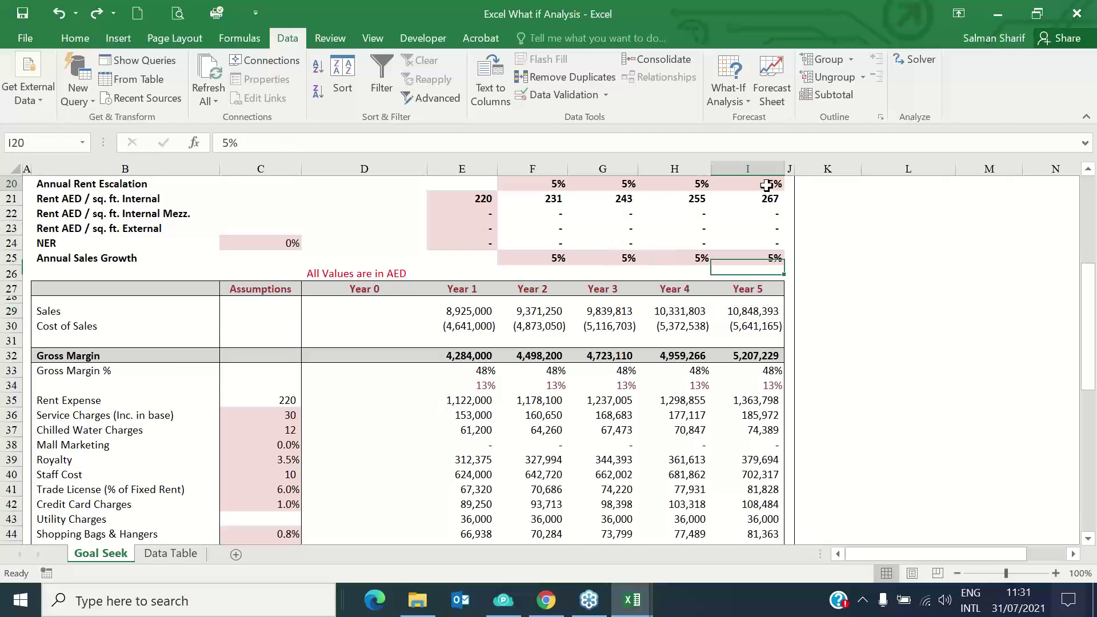
scroll(712, 268, down, 1)
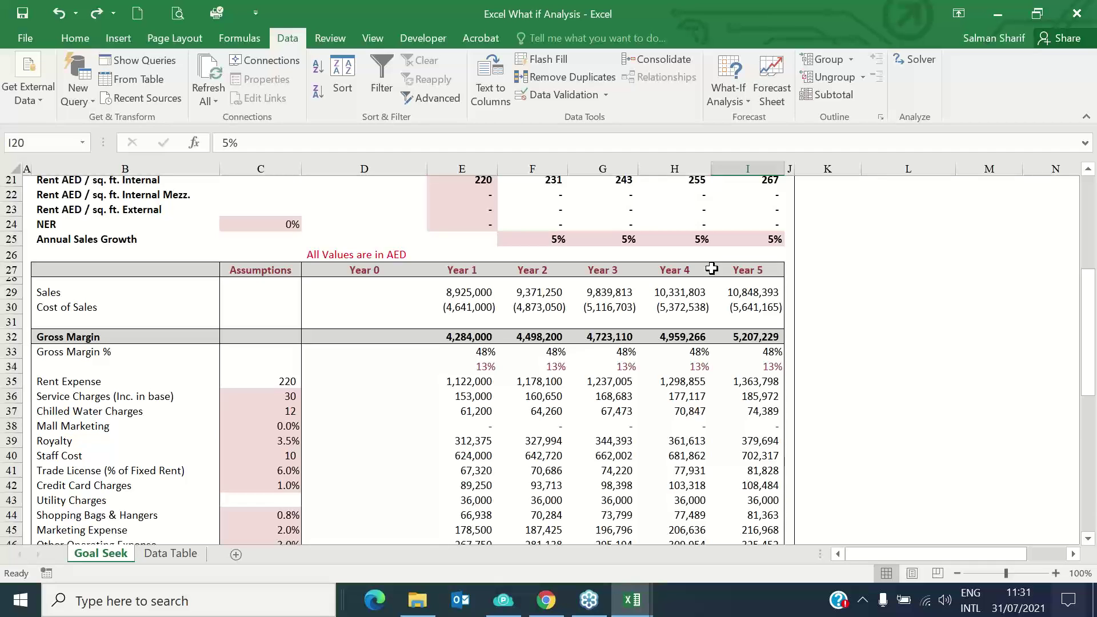
scroll(712, 269, down, 3)
scroll(721, 280, up, 1)
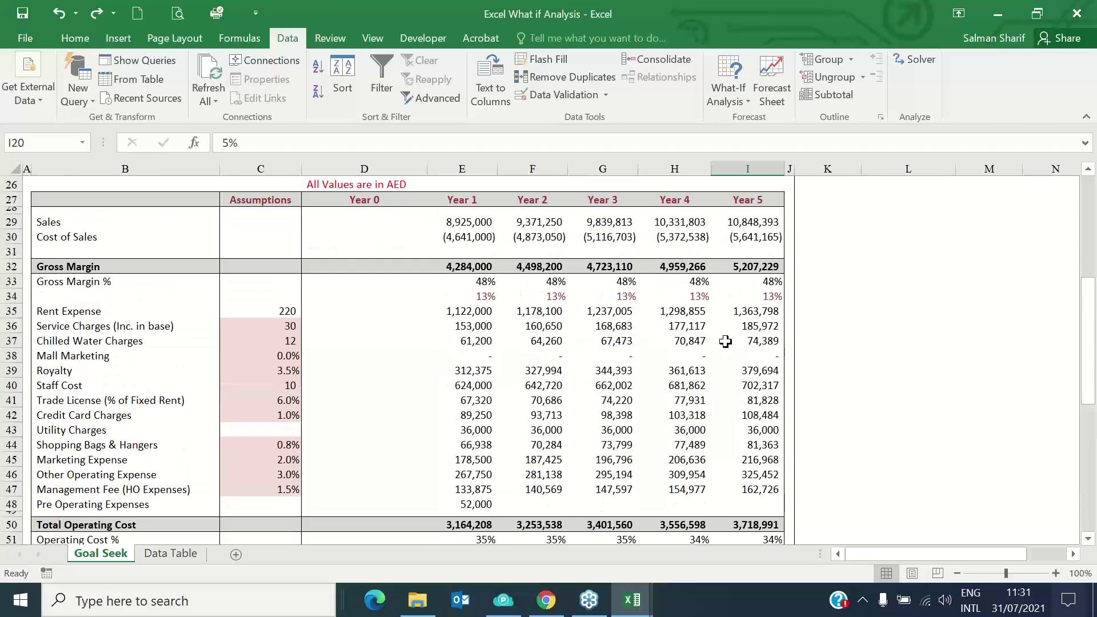
scroll(737, 371, down, 1)
scroll(749, 480, down, 2)
scroll(760, 486, down, 1)
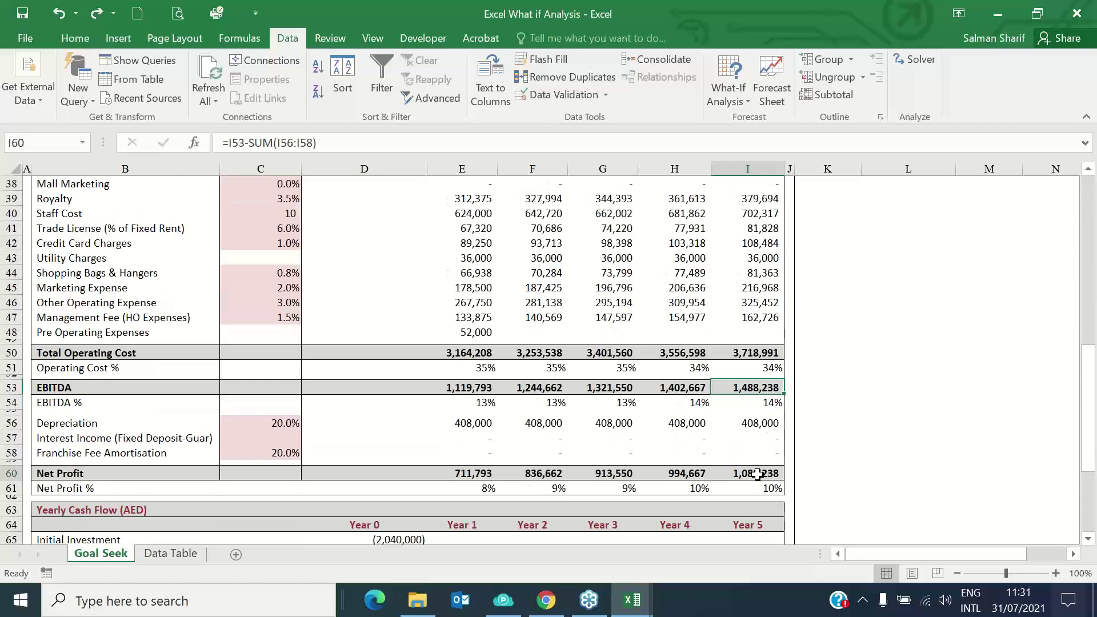
scroll(801, 400, up, 9)
click(772, 394)
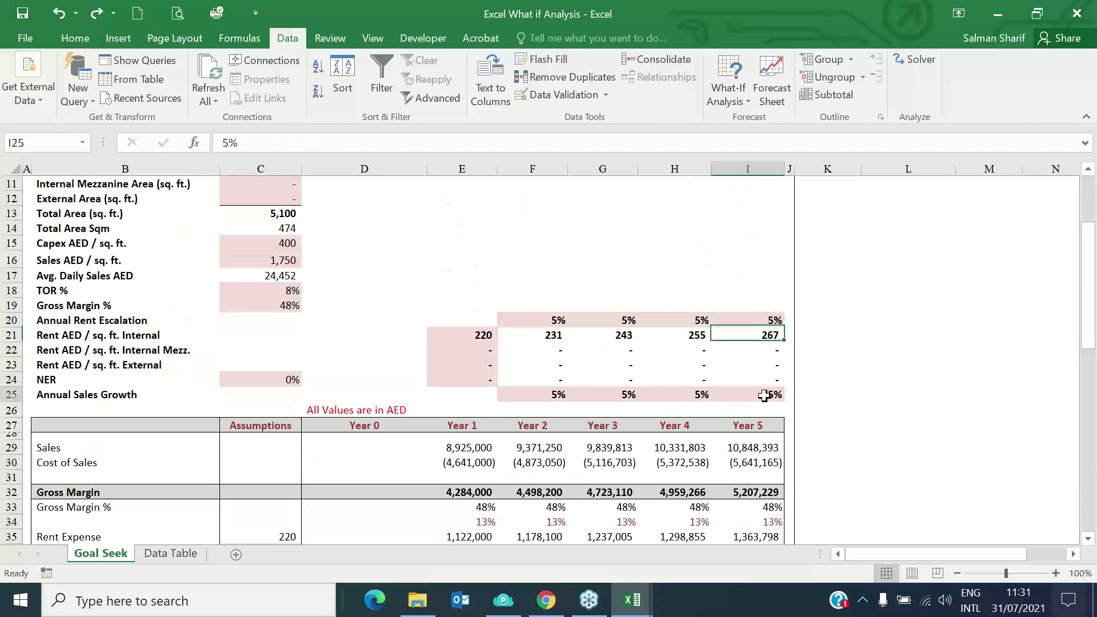
text(15)
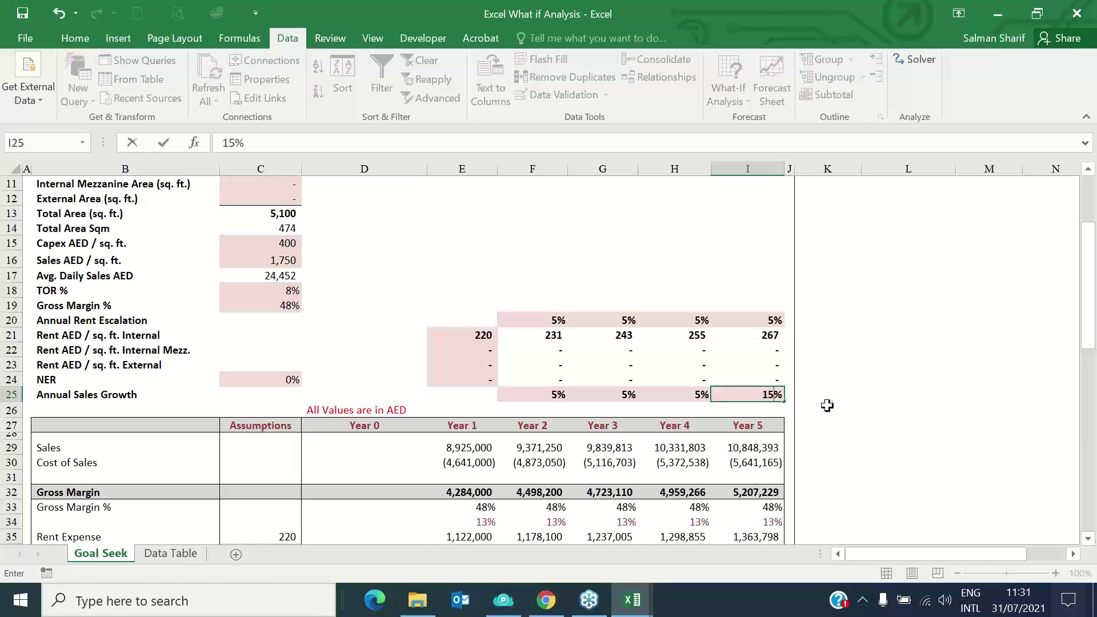
key(Return)
scroll(829, 398, down, 9)
click(755, 473)
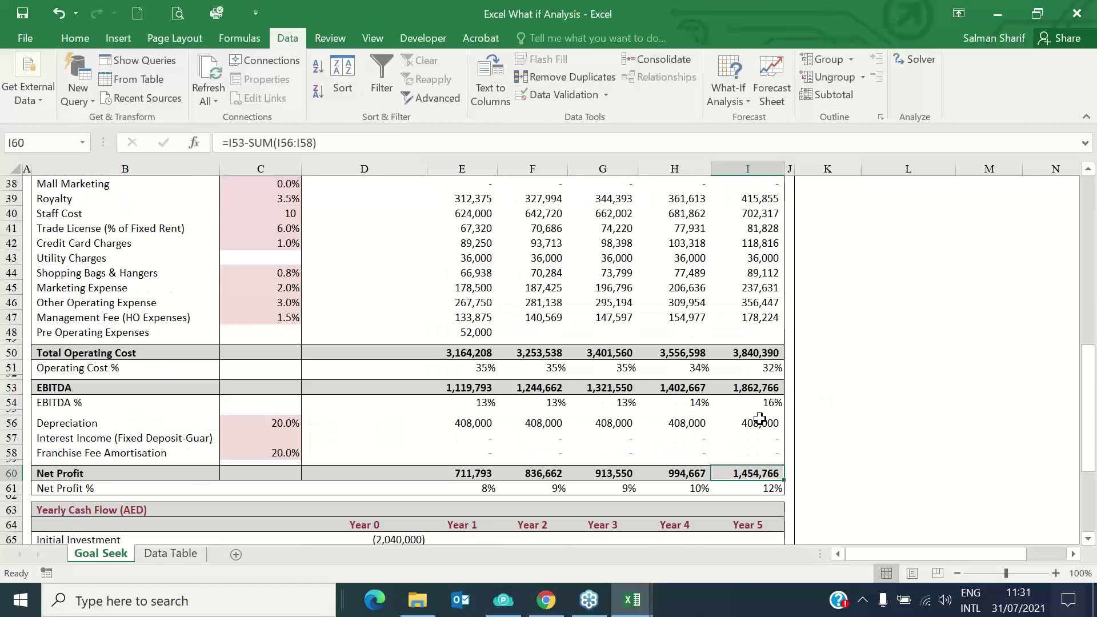
scroll(761, 418, up, 6)
click(747, 257)
text(16)
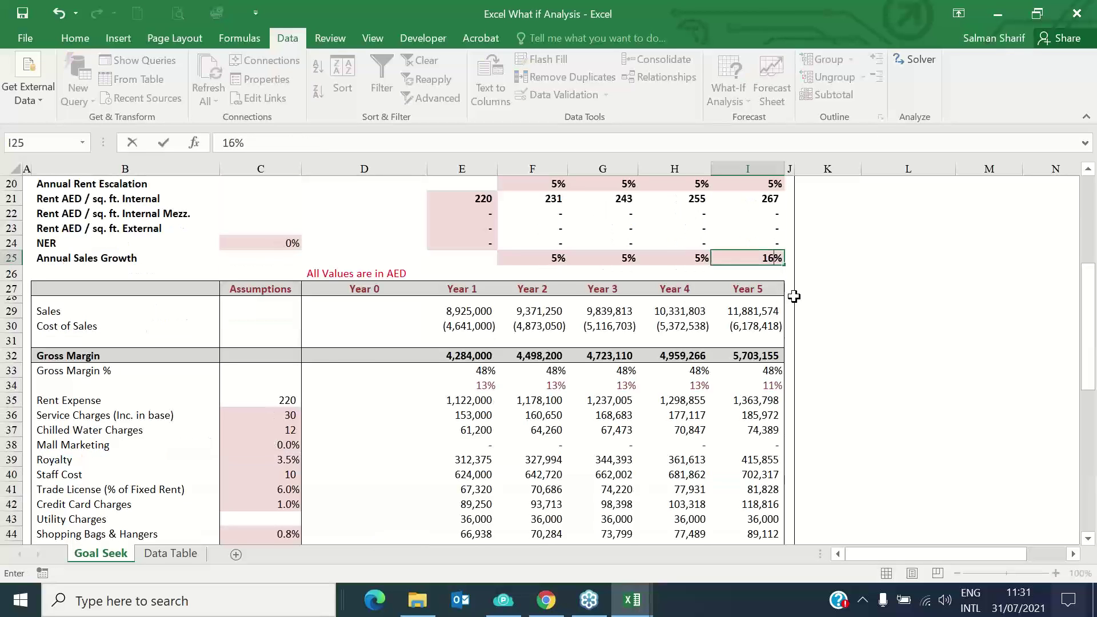
key(Return)
scroll(795, 296, down, 6)
click(755, 473)
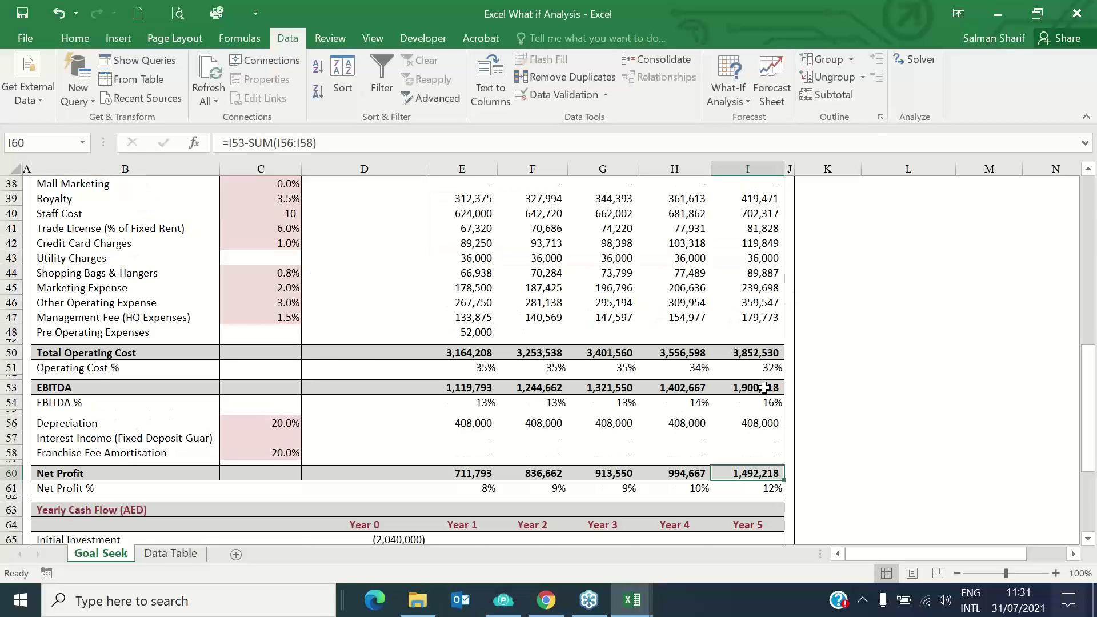
scroll(765, 388, up, 1)
scroll(763, 386, up, 6)
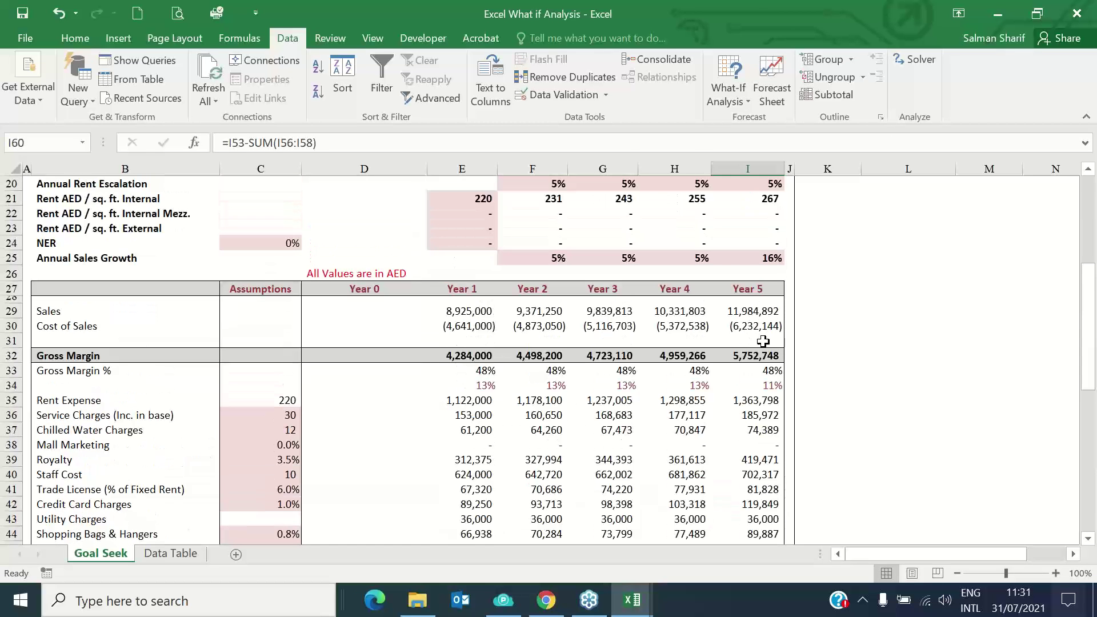
key(ctrl+z)
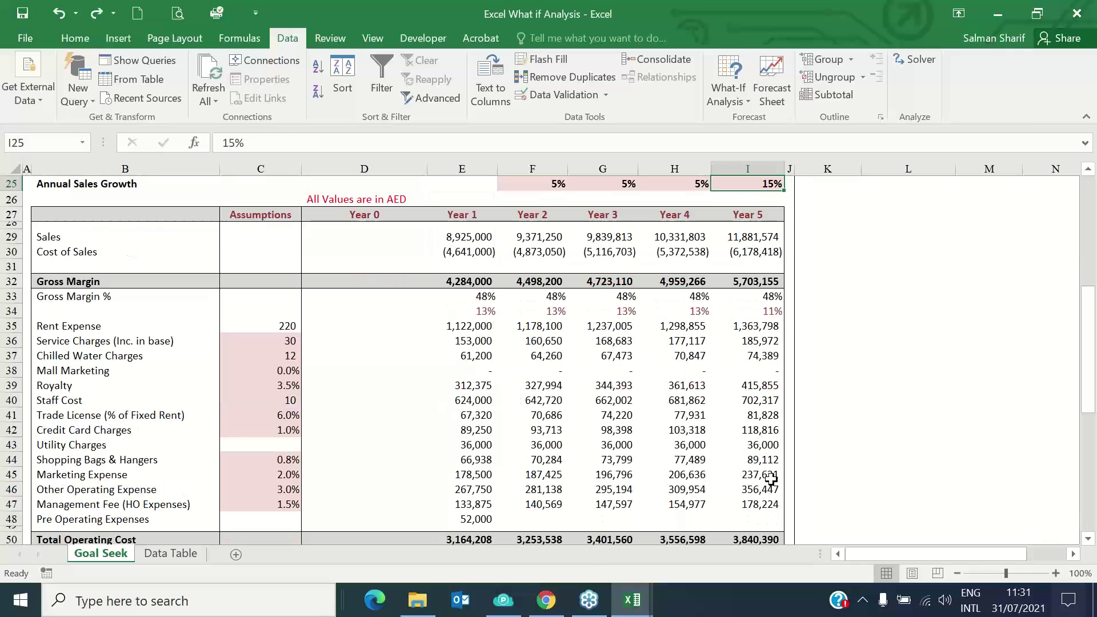
key(ctrl+z)
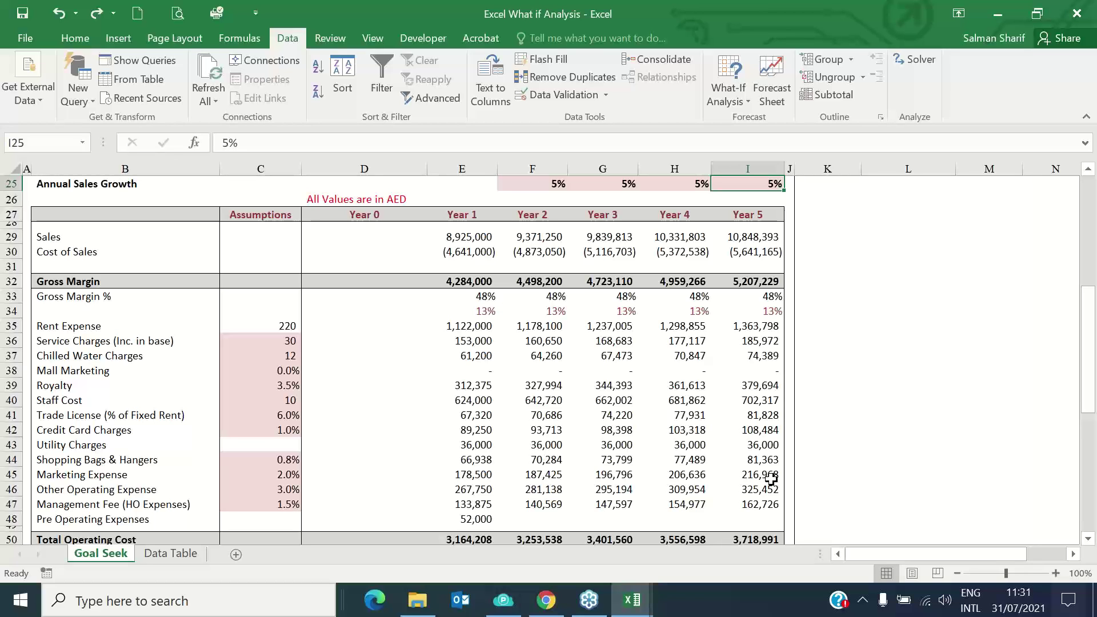
scroll(730, 479, down, 1)
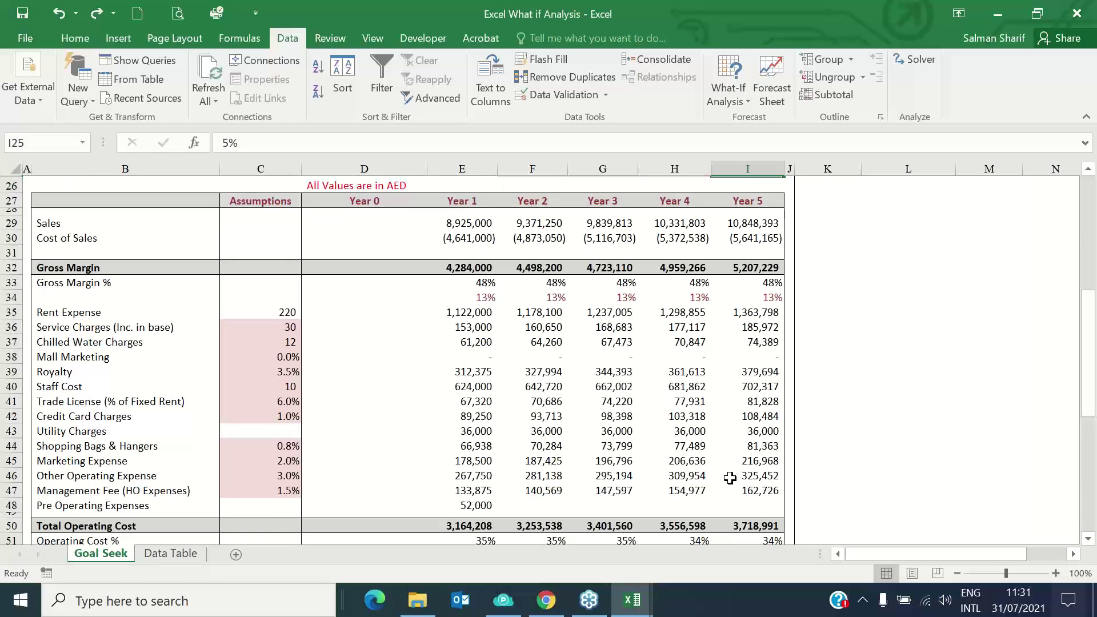
scroll(730, 479, down, 4)
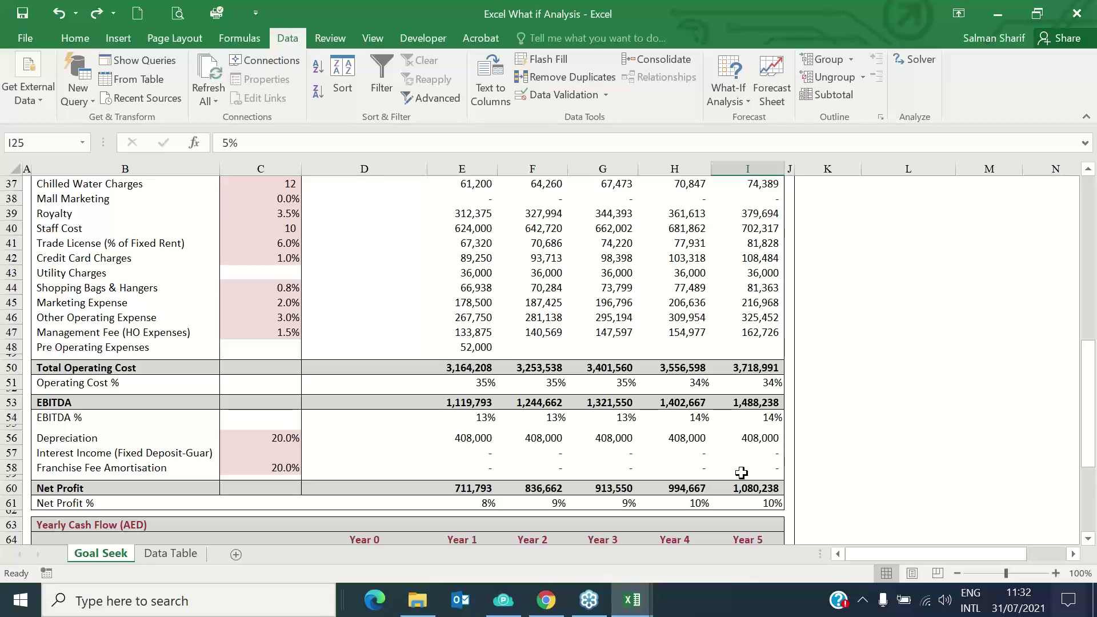
Select Year 5 Net Profit I60 and start a Goal Seek with To value 1500000
click(740, 102)
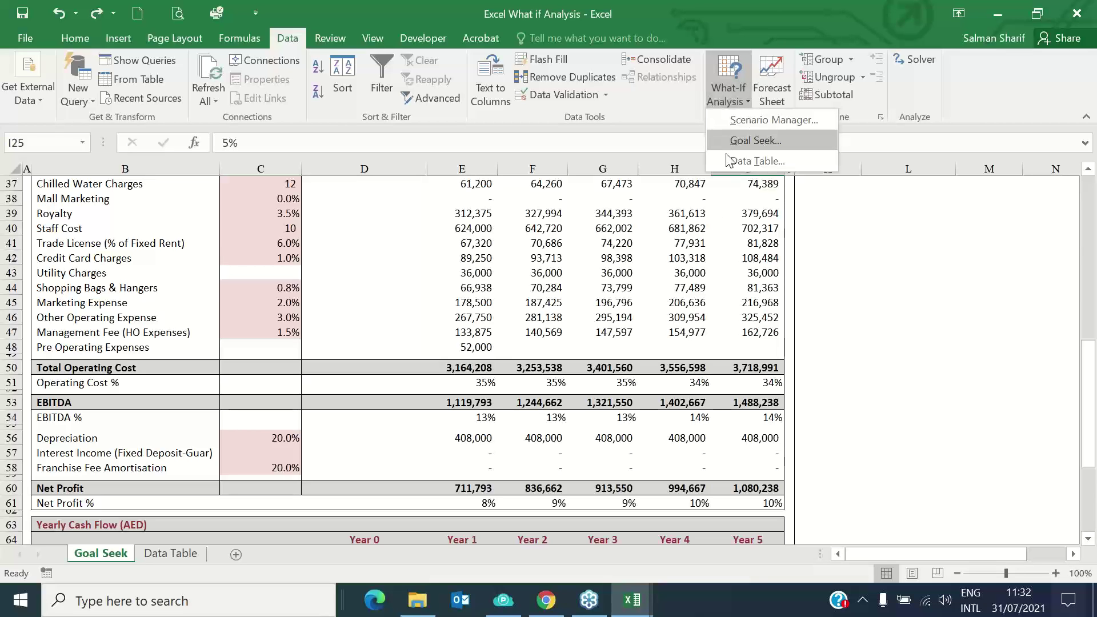
click(768, 141)
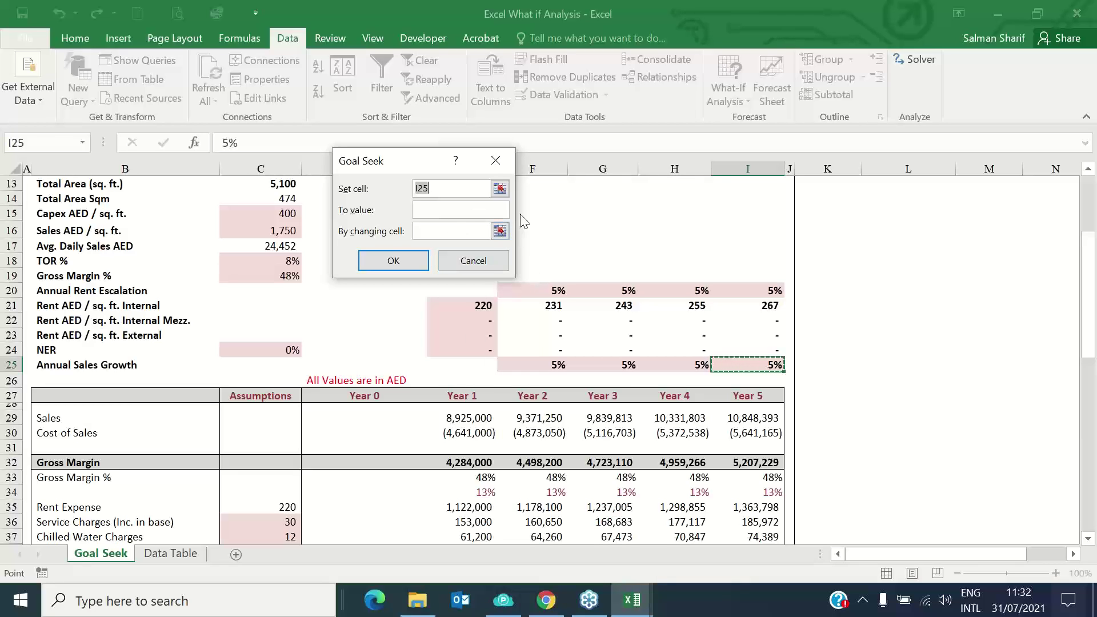
click(478, 267)
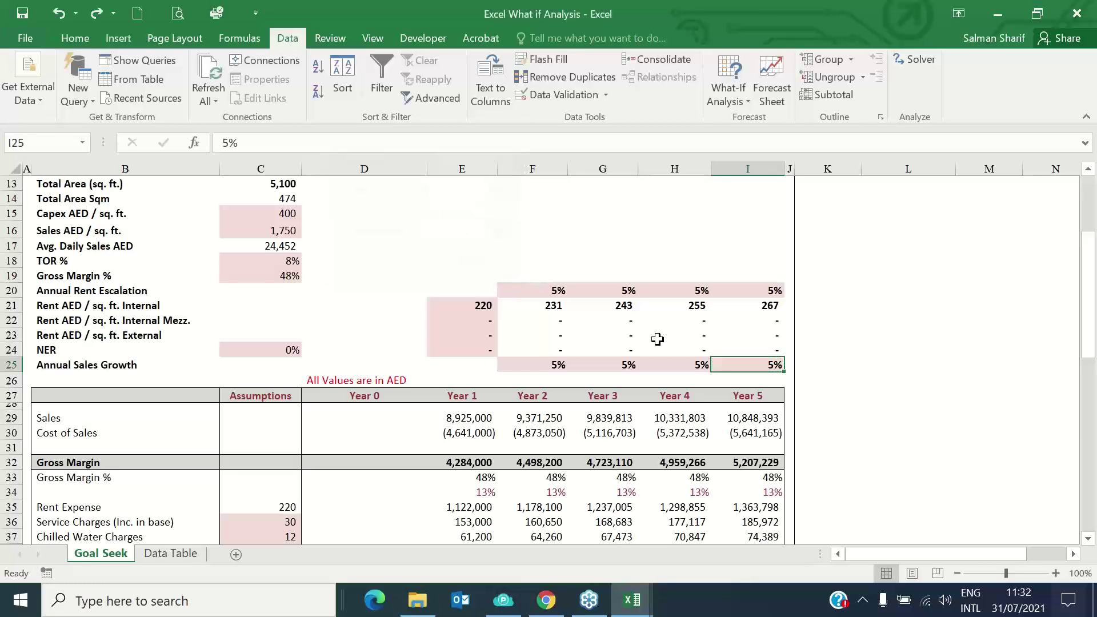
scroll(760, 452, down, 9)
click(757, 445)
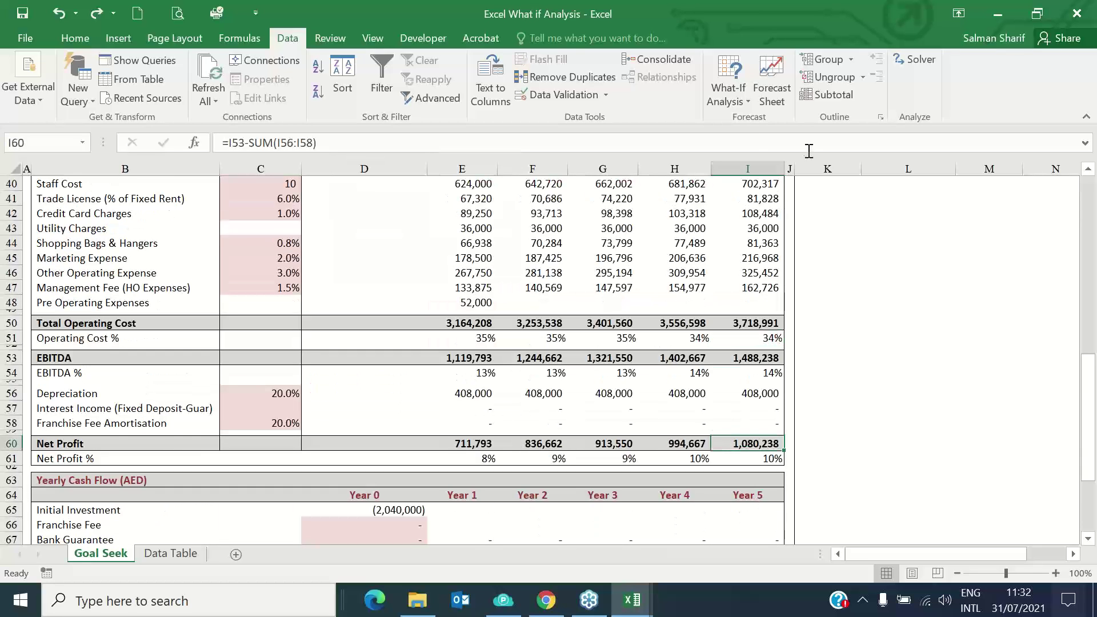
click(750, 101)
click(753, 141)
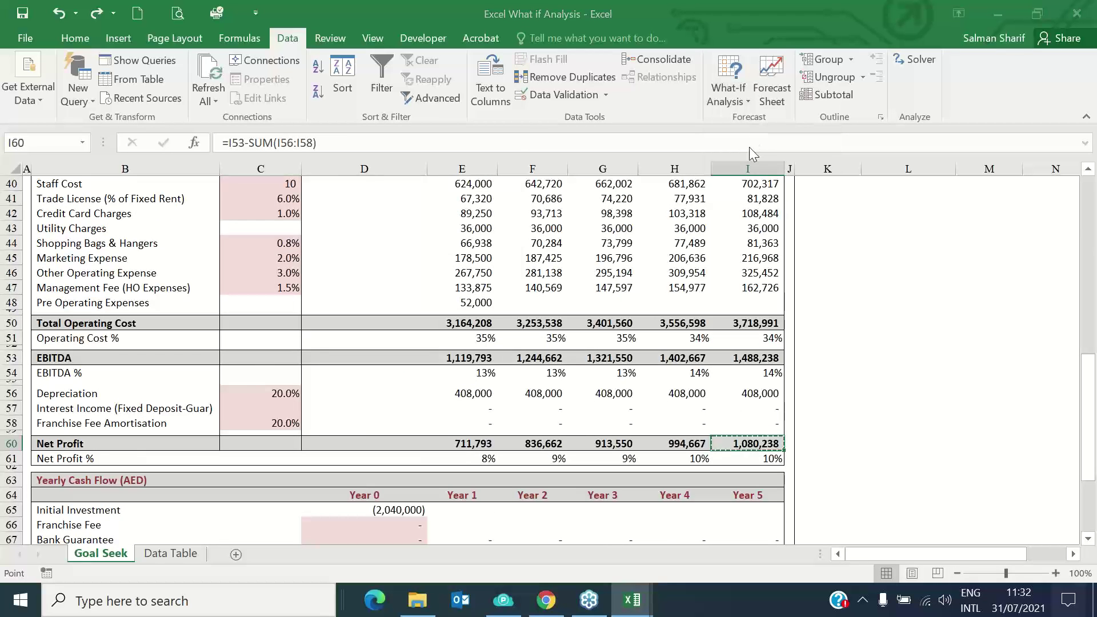
click(450, 209)
text(1)
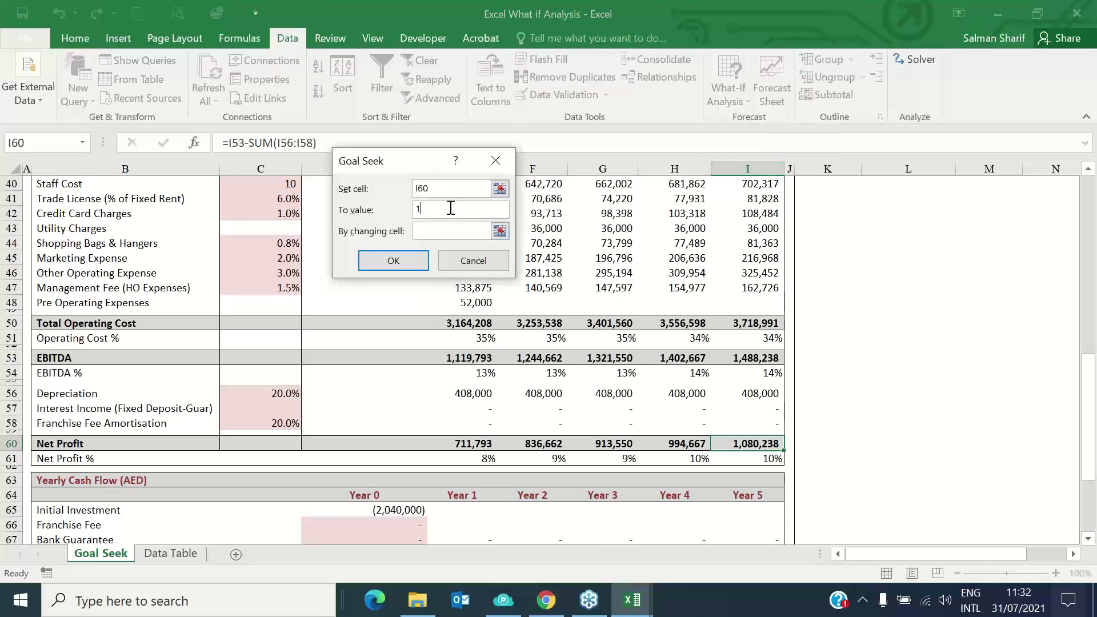
text(500)
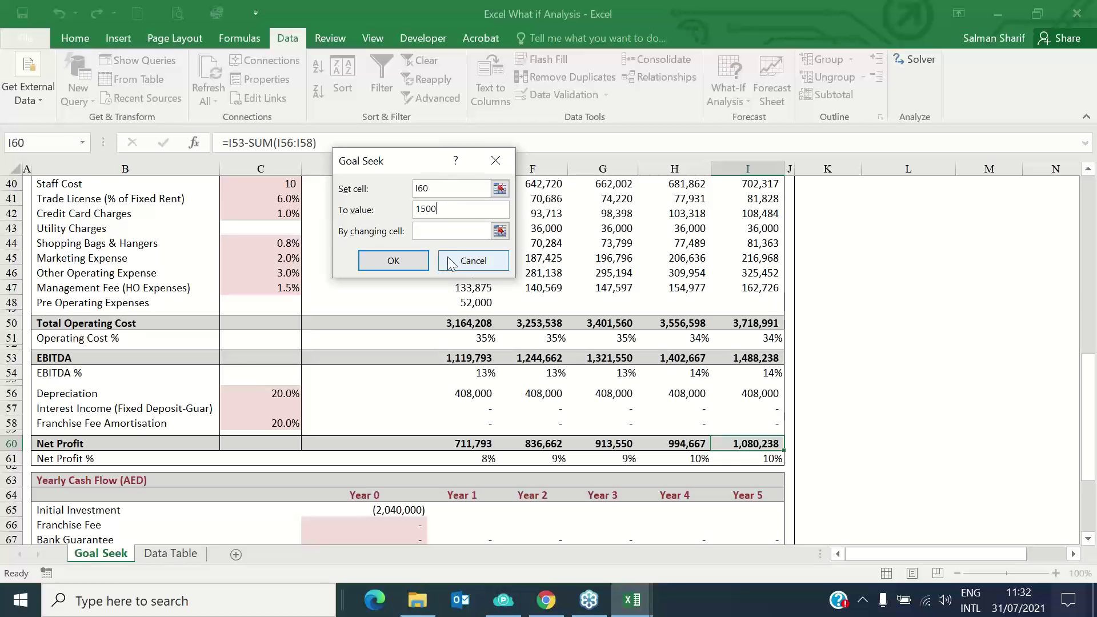
text(000)
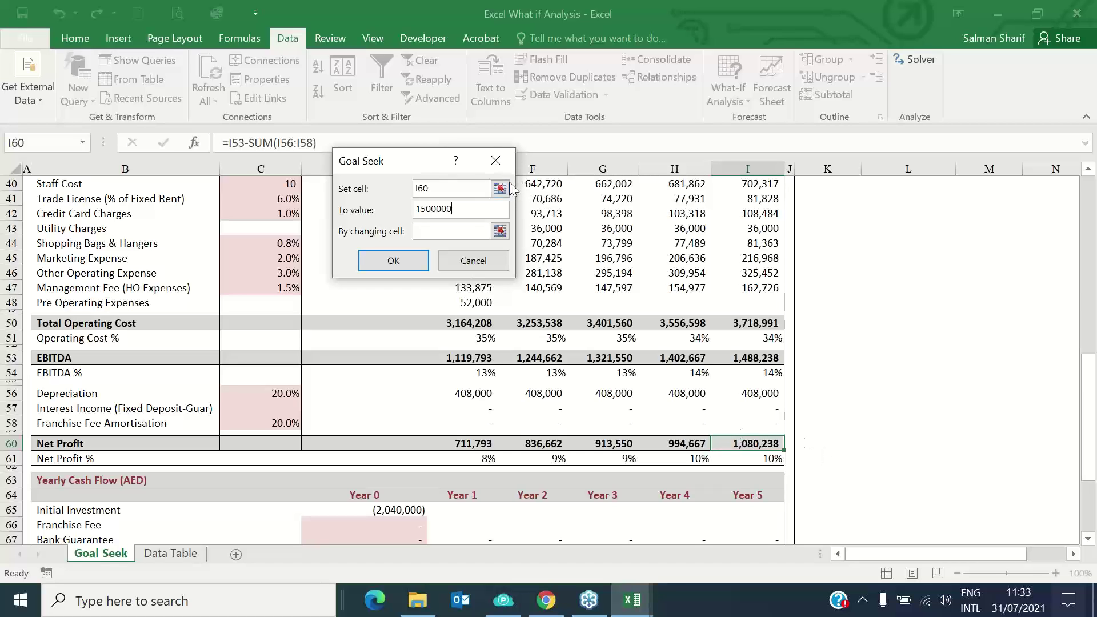
Set I60 as the target and Year 5 sales growth I25 as changing cell, then solve
click(487, 189)
click(501, 189)
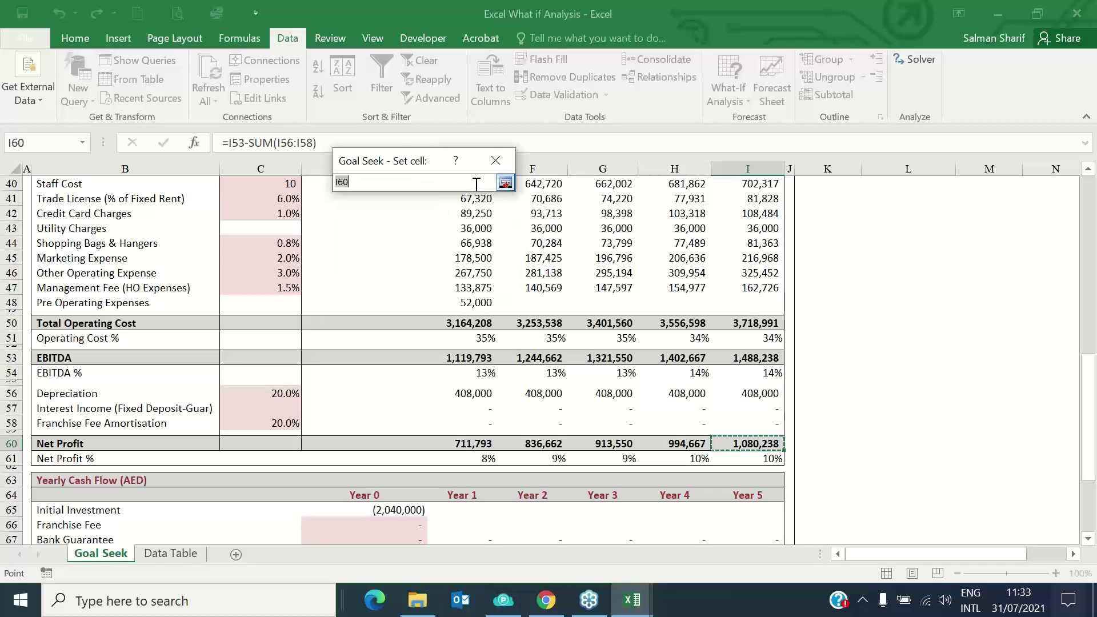
click(771, 446)
click(505, 182)
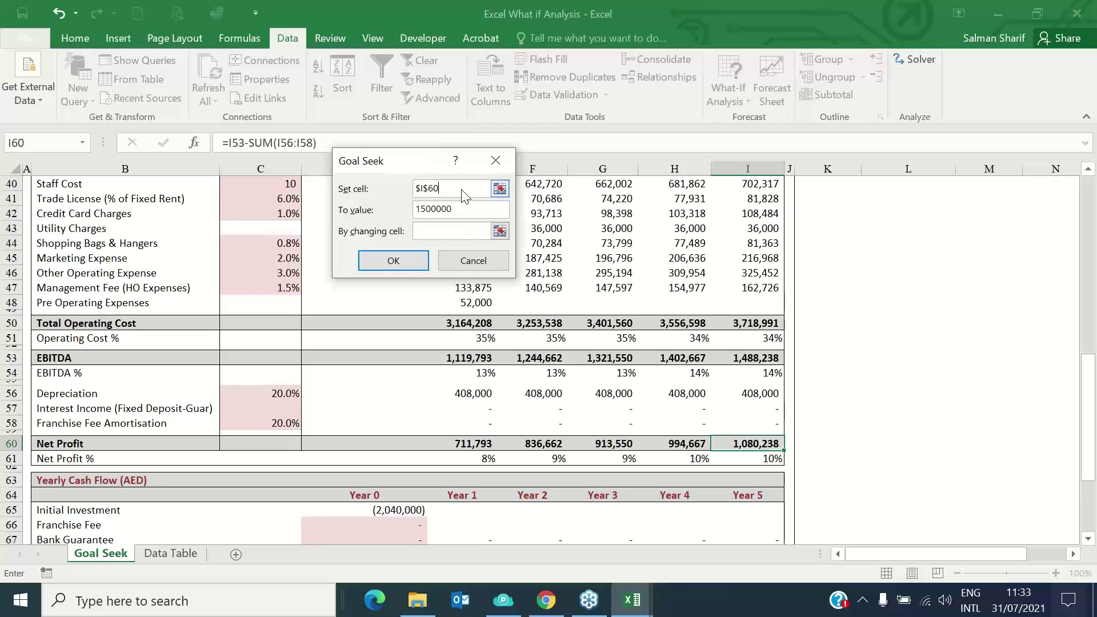
click(478, 231)
click(500, 231)
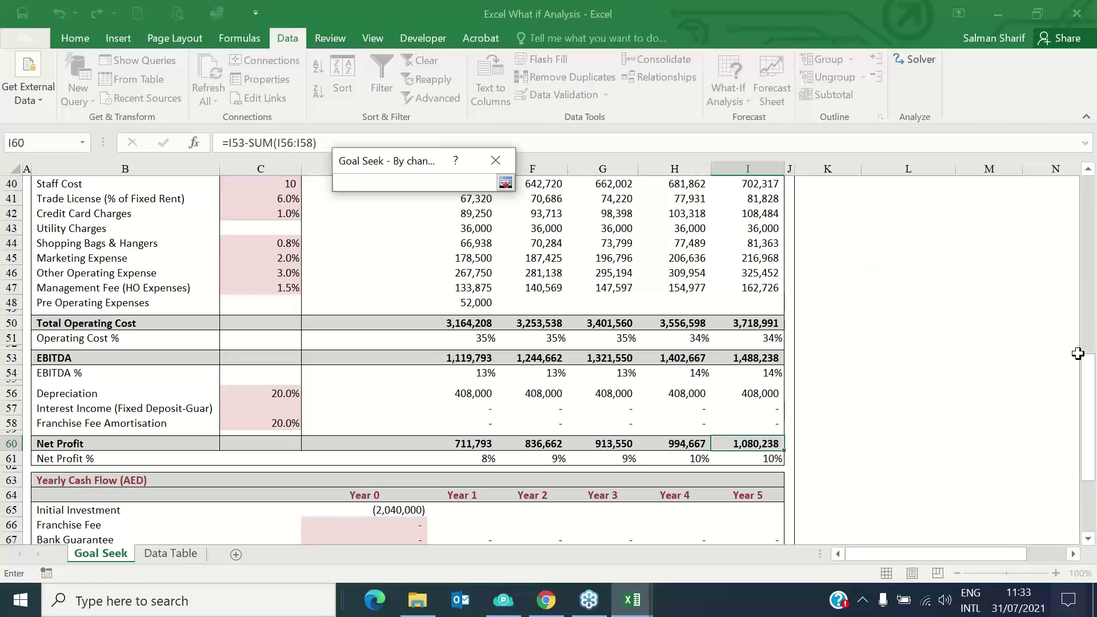
drag(1093, 415, 1096, 257)
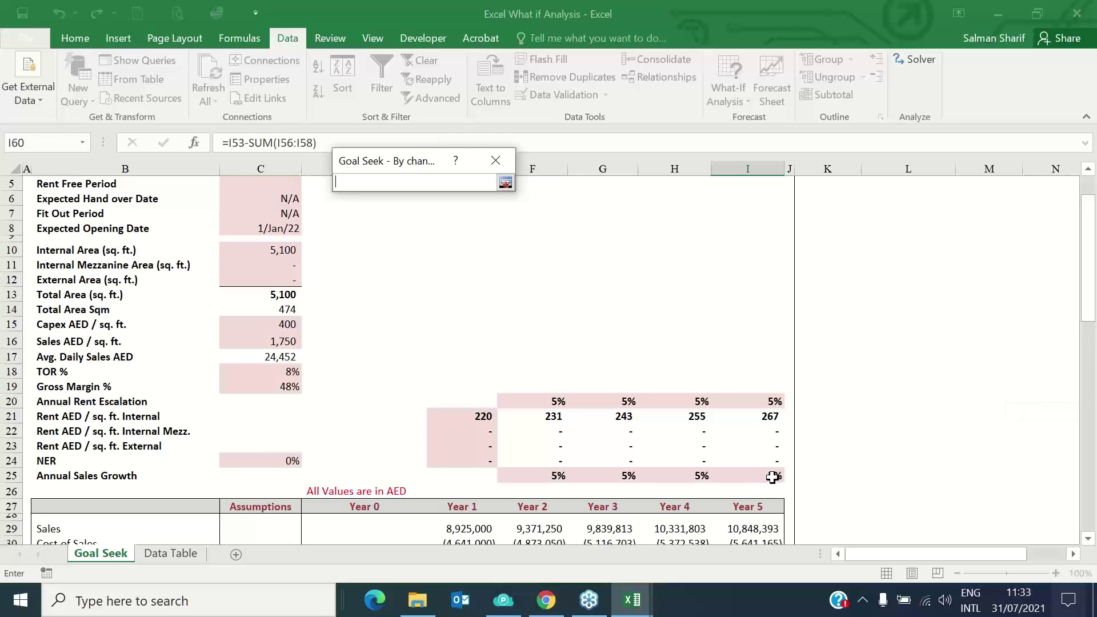
click(773, 478)
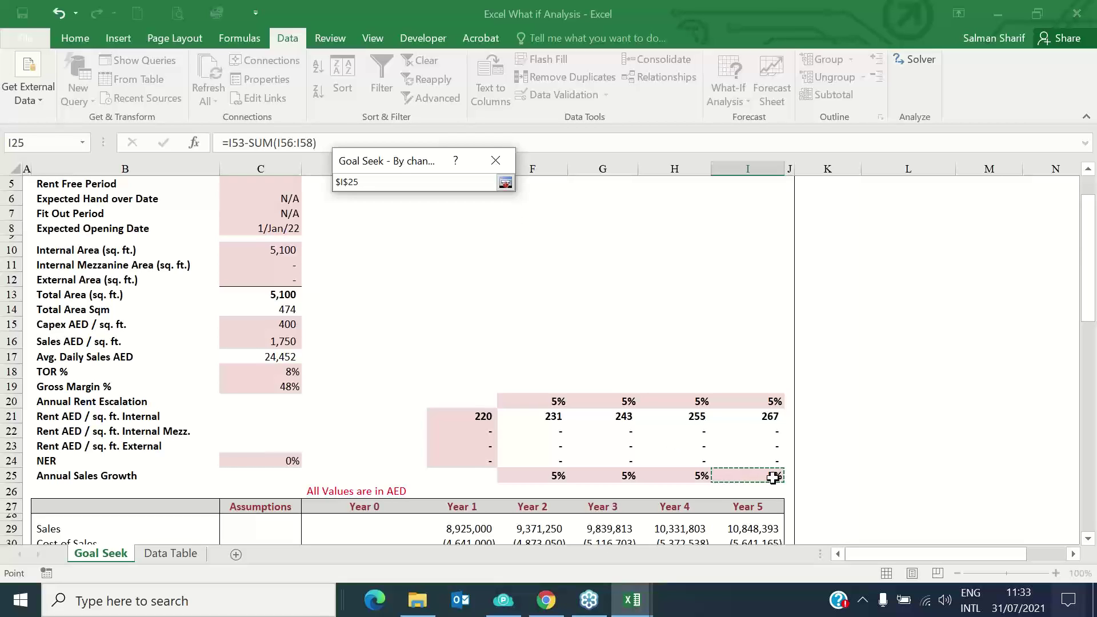
click(505, 183)
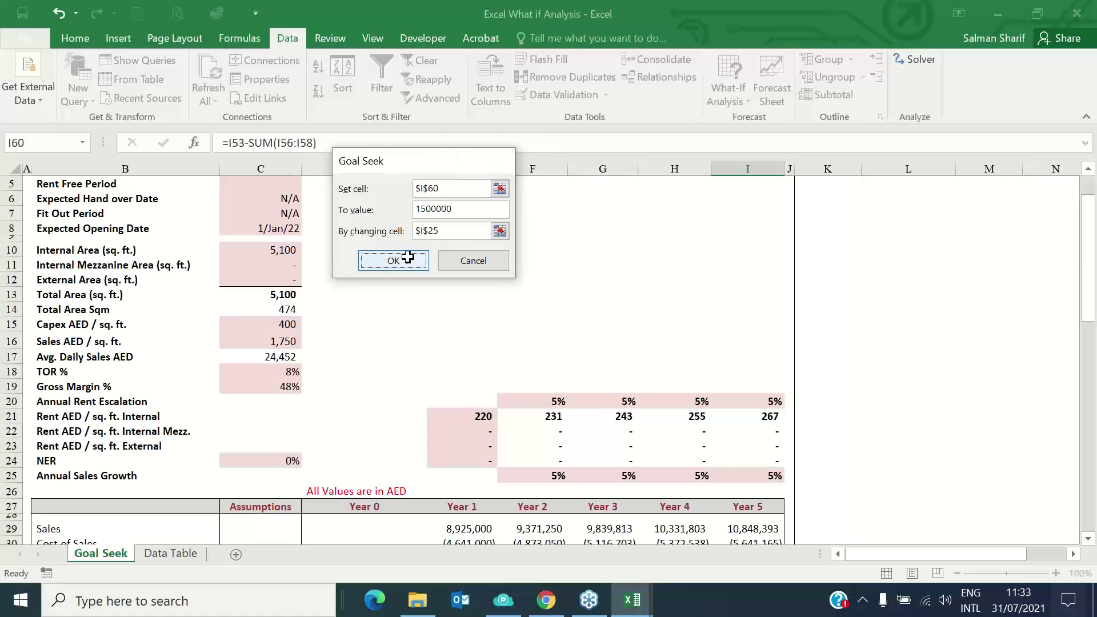
click(403, 260)
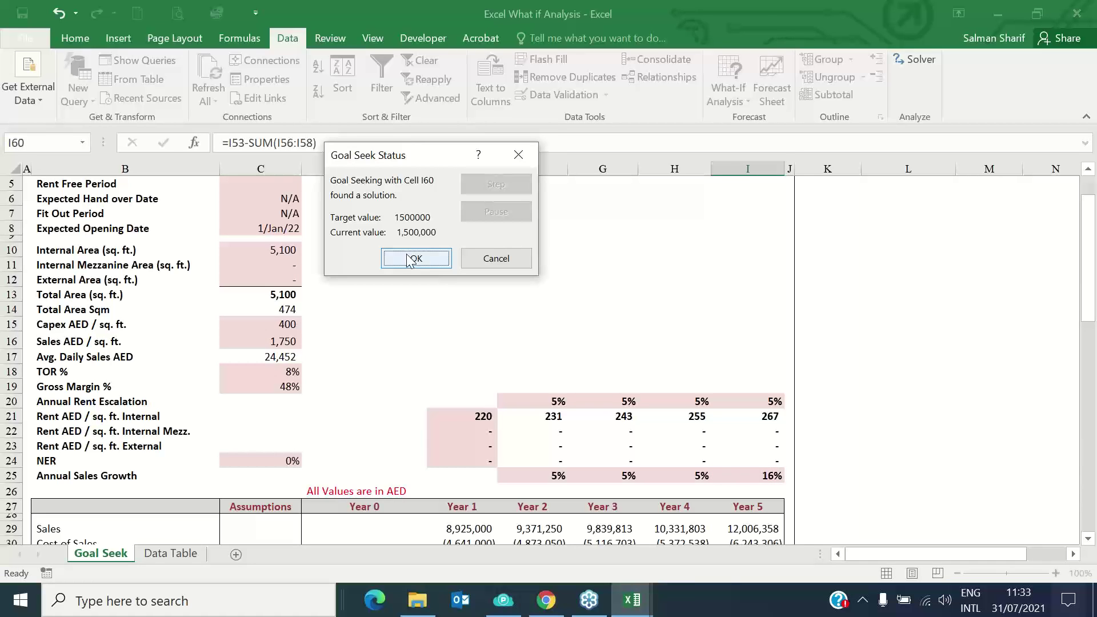
Accept the Goal Seek solution, add decimal places to I25, and check Year 5 Net Profit I60
click(410, 261)
click(773, 473)
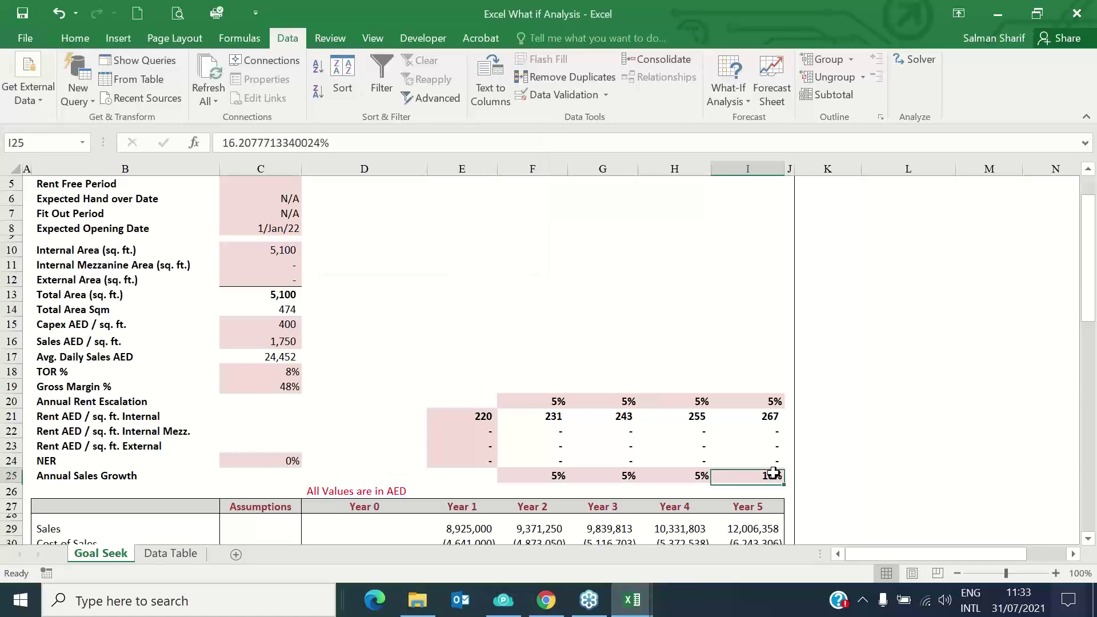
click(46, 39)
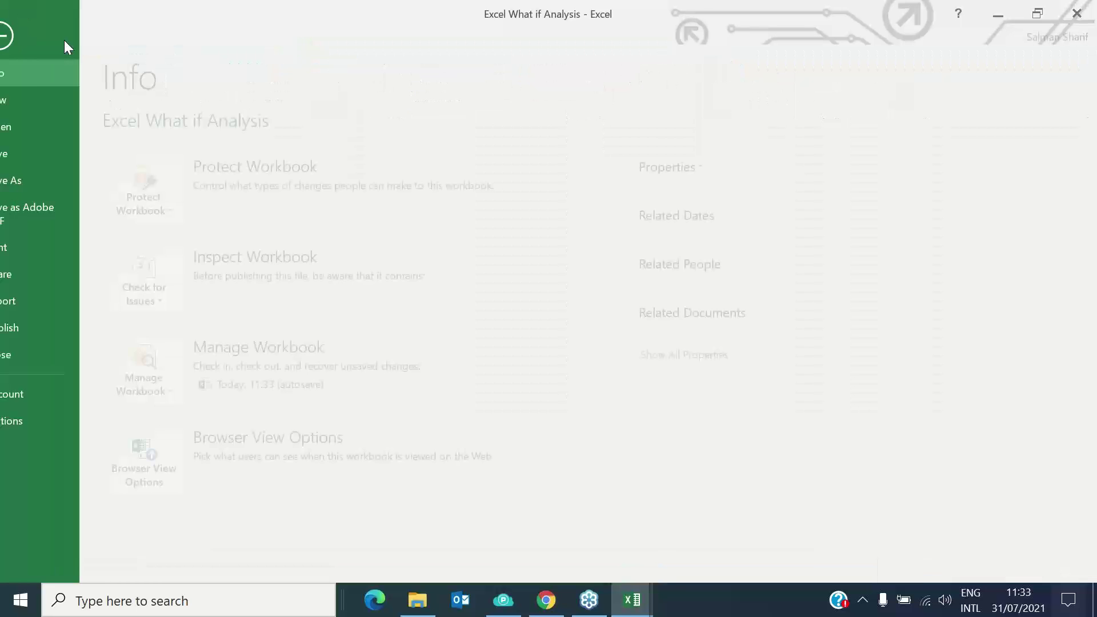
key(Escape)
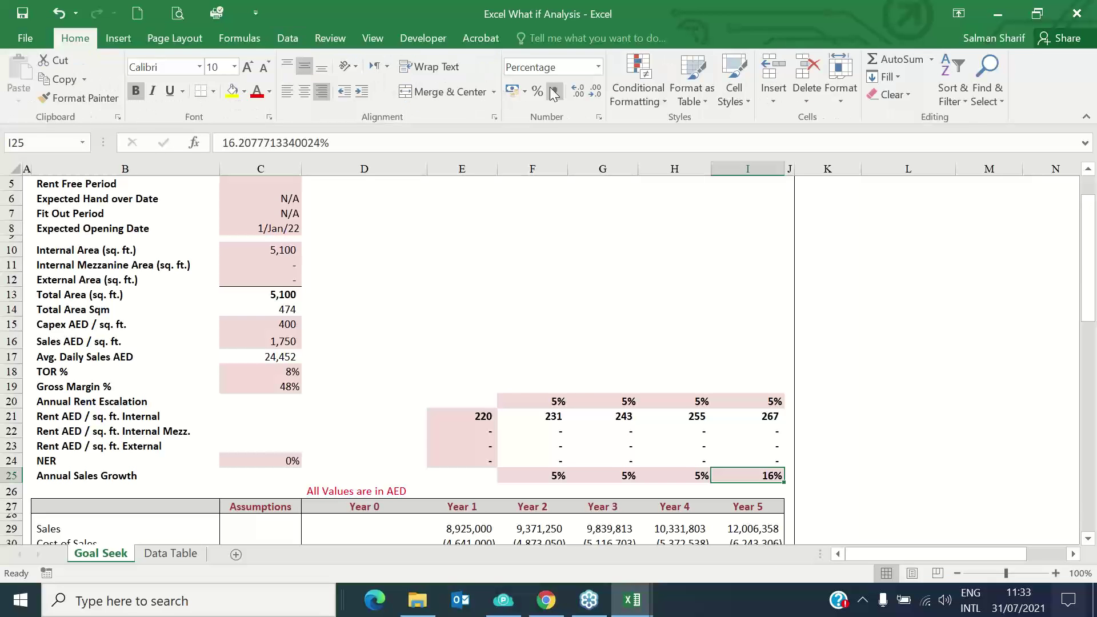
click(579, 94)
click(579, 93)
scroll(809, 407, down, 5)
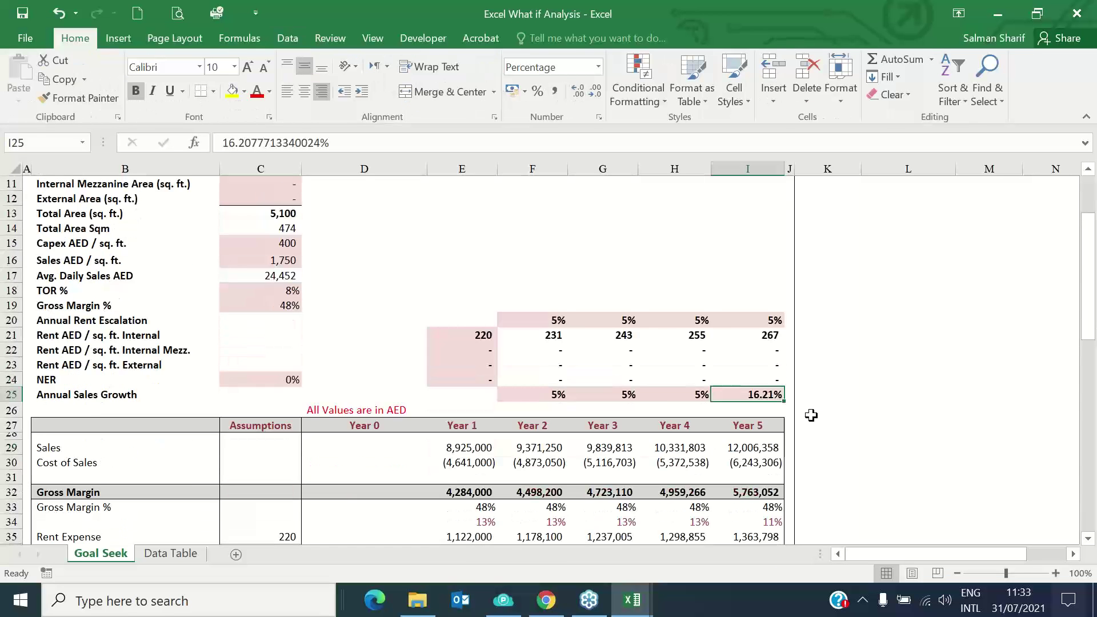
scroll(809, 407, down, 7)
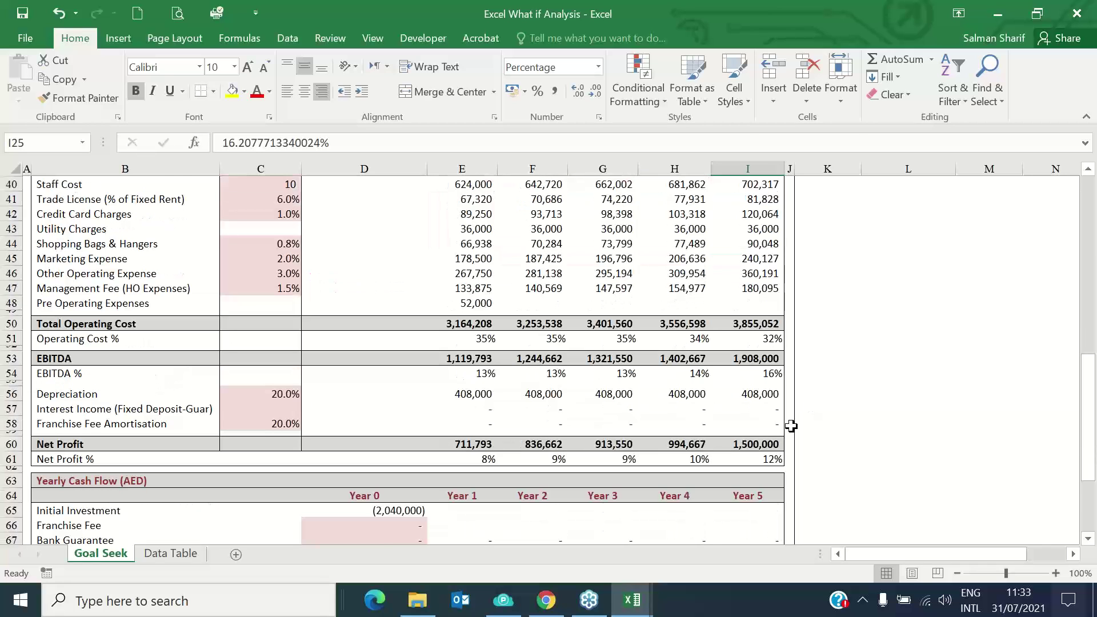
click(769, 429)
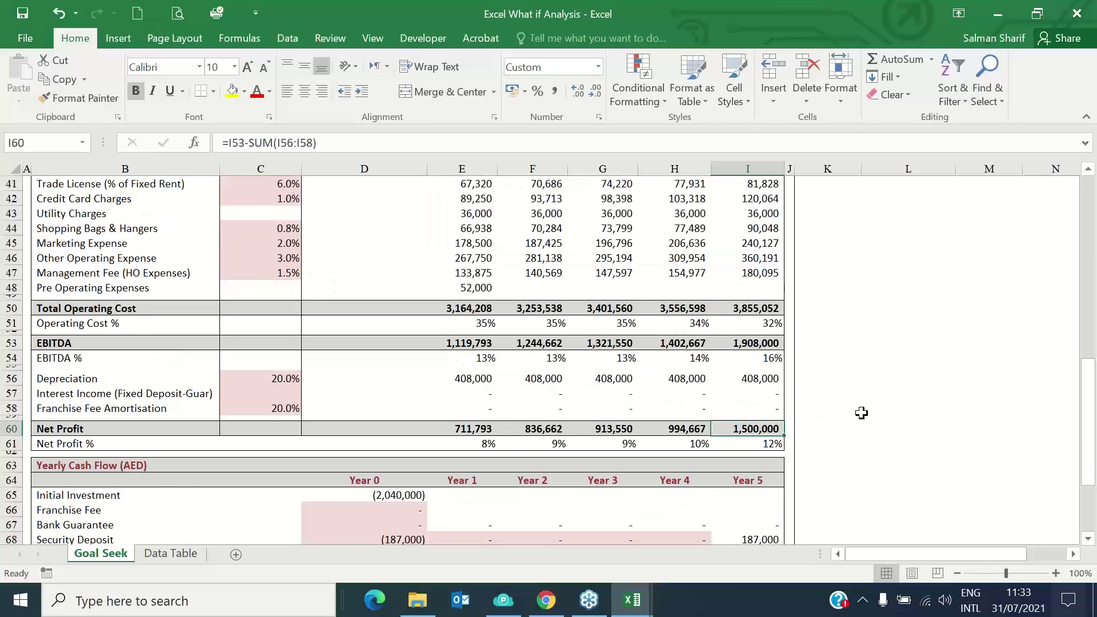
Undo the formatting and Goal Seek changes, restoring 5% growth and 1,080,238 Year 5 profit
click(64, 7)
click(62, 10)
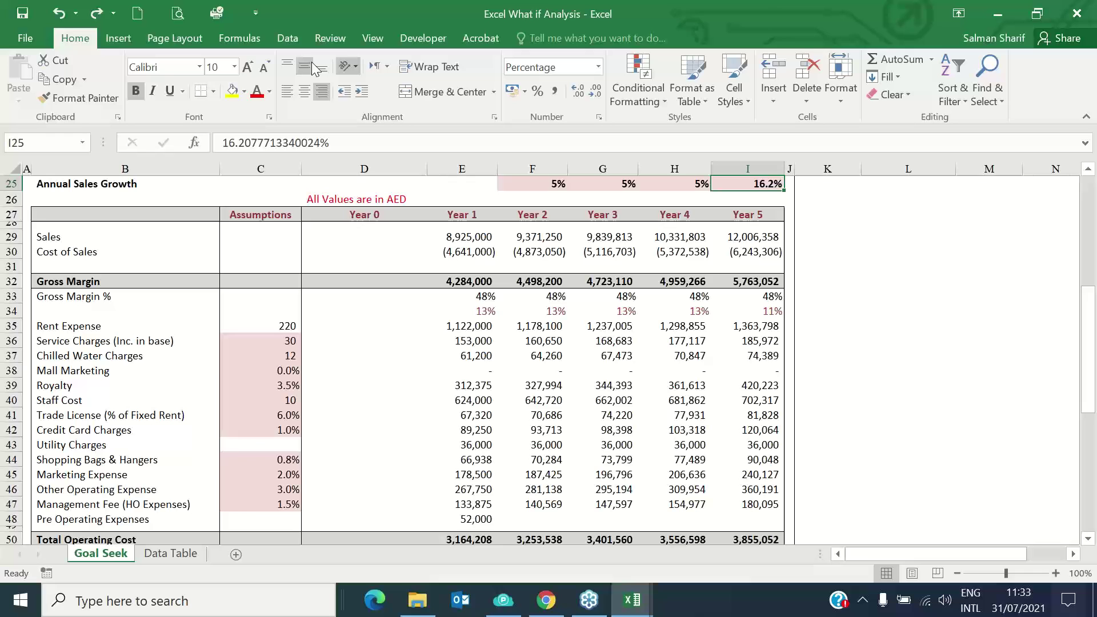
click(57, 16)
click(57, 16)
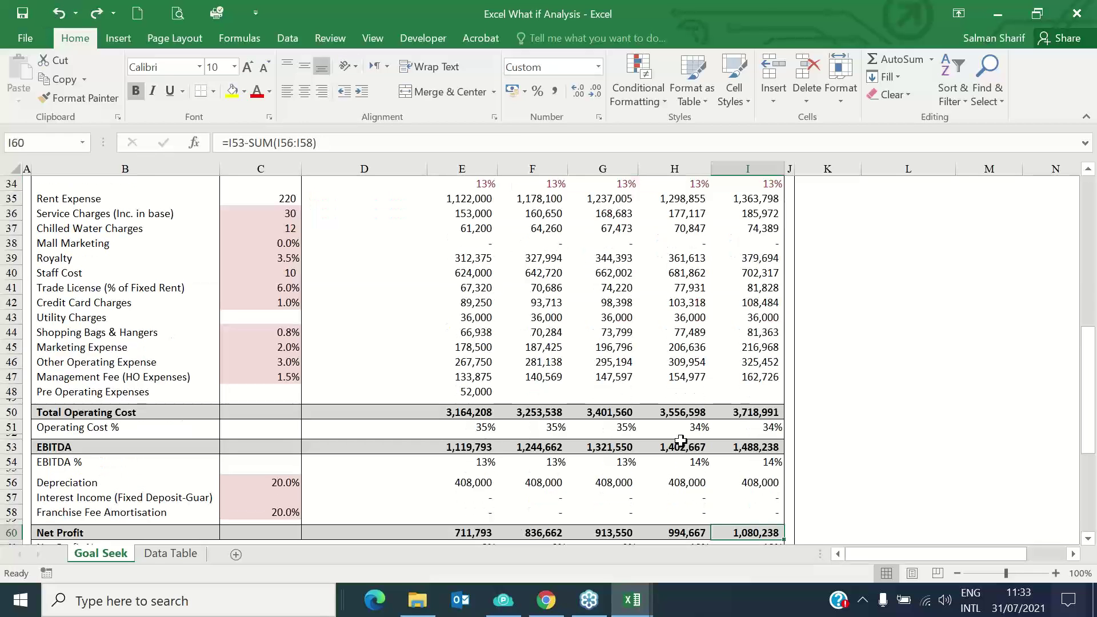
scroll(618, 443, down, 2)
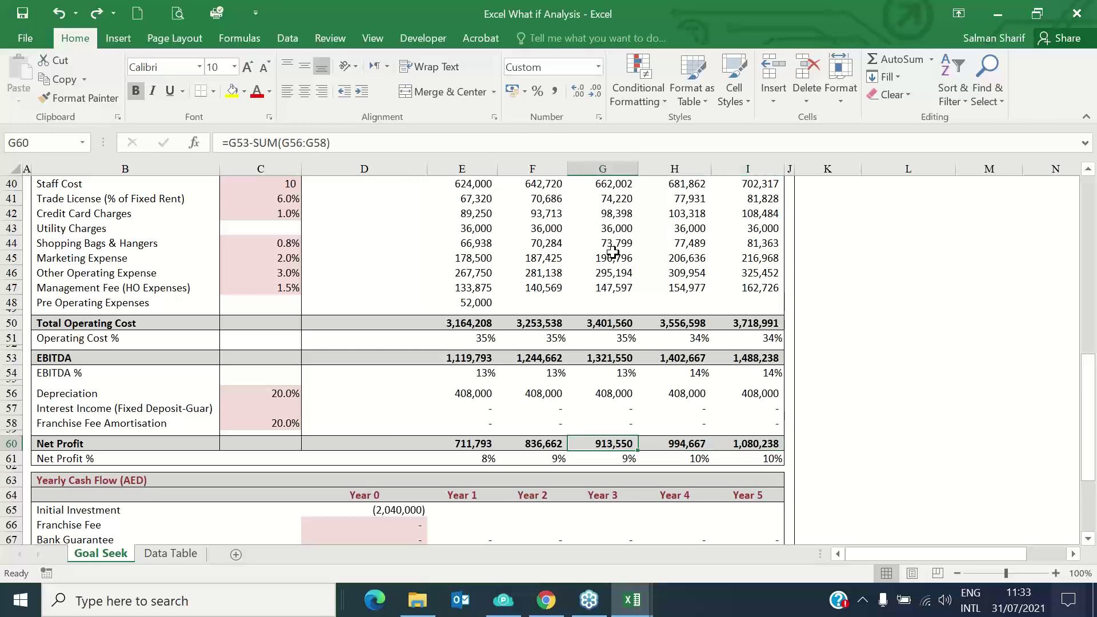
scroll(607, 261, up, 1)
scroll(607, 261, up, 4)
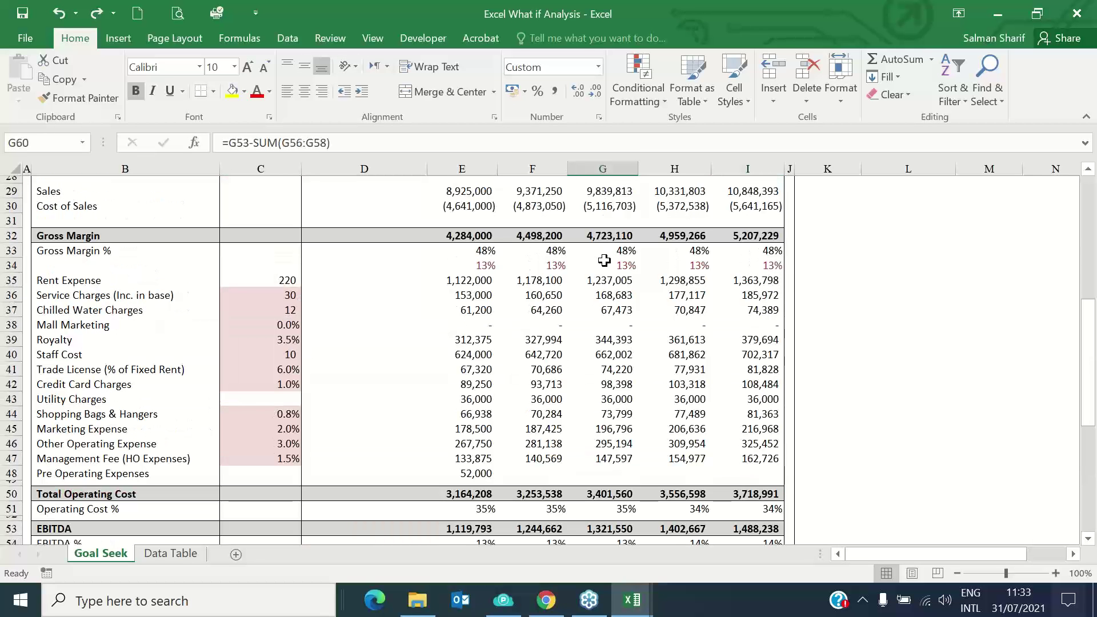
scroll(606, 260, down, 4)
scroll(617, 245, up, 5)
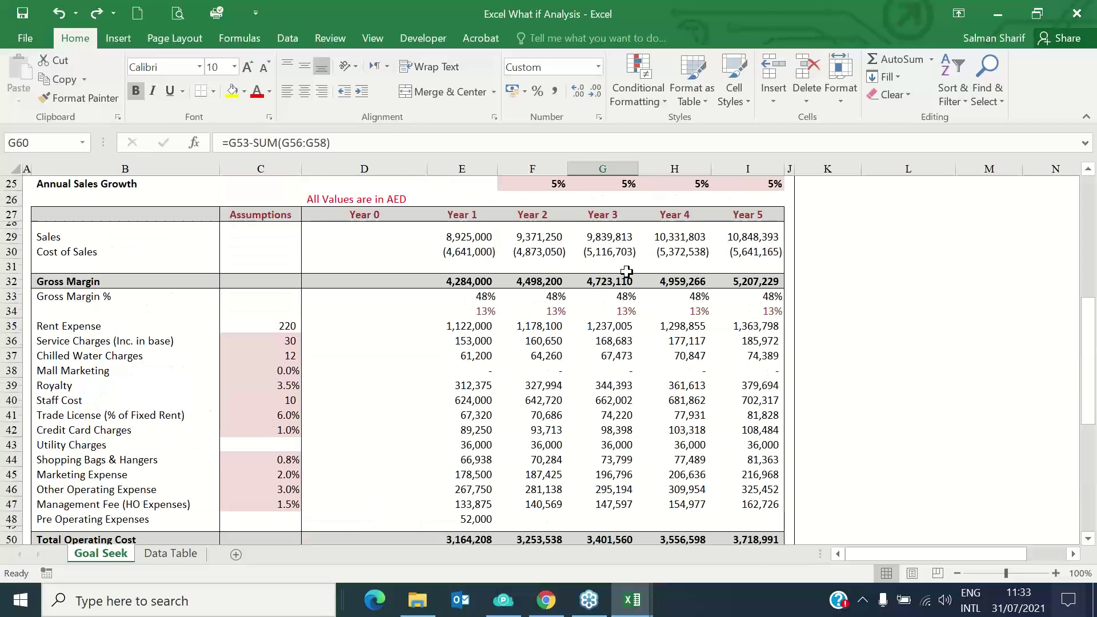
scroll(619, 245, up, 1)
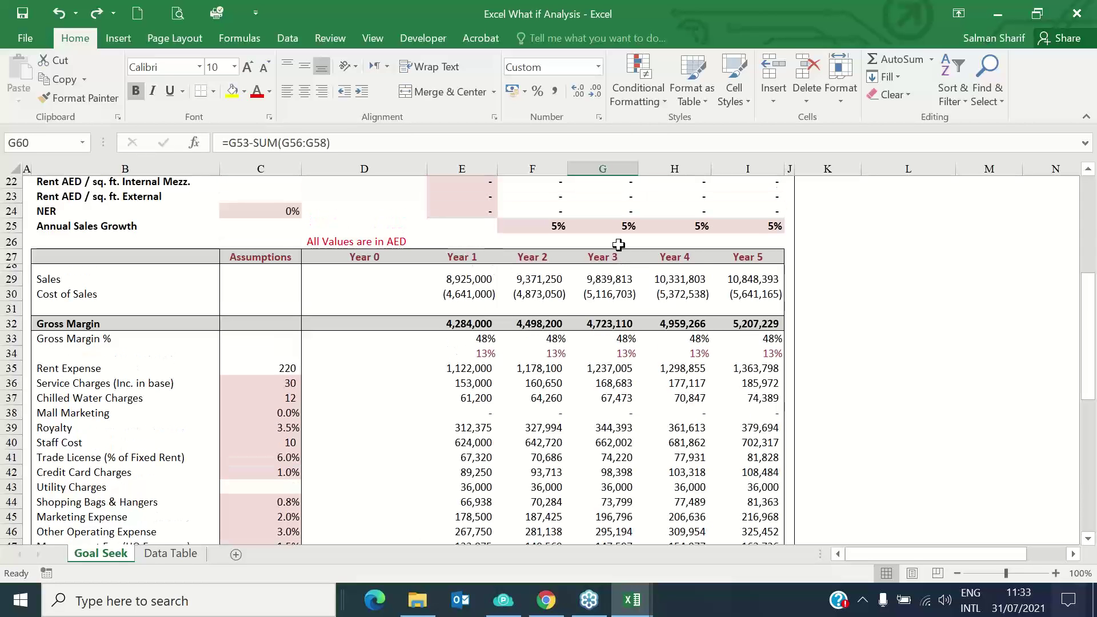
scroll(697, 259, up, 2)
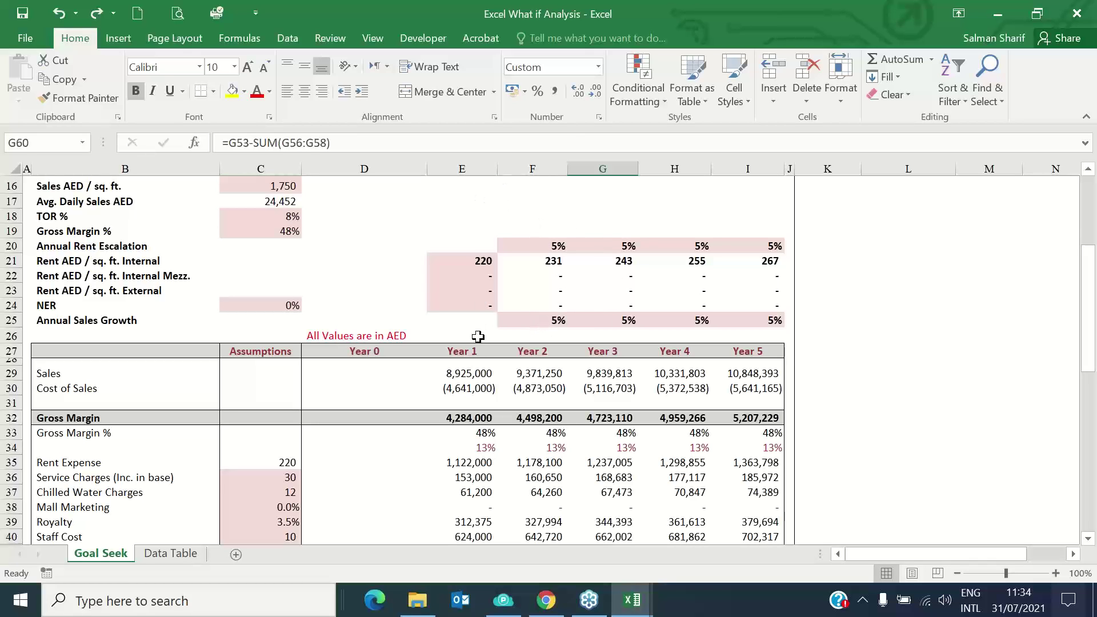
scroll(472, 353, up, 1)
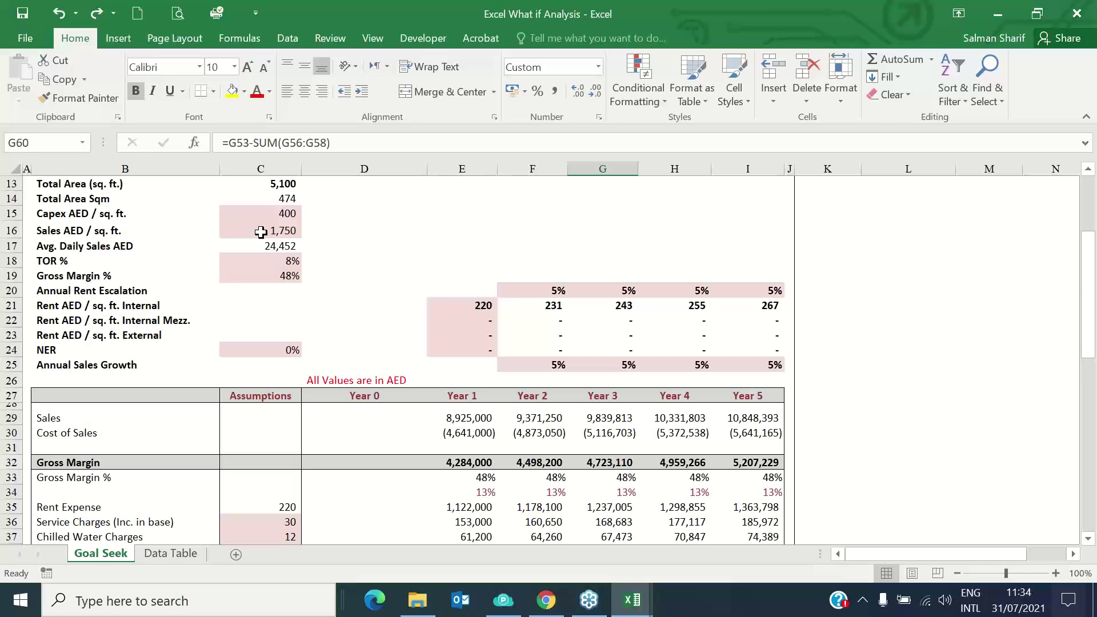
Select the Year 3 Net Profit cell G60
click(605, 400)
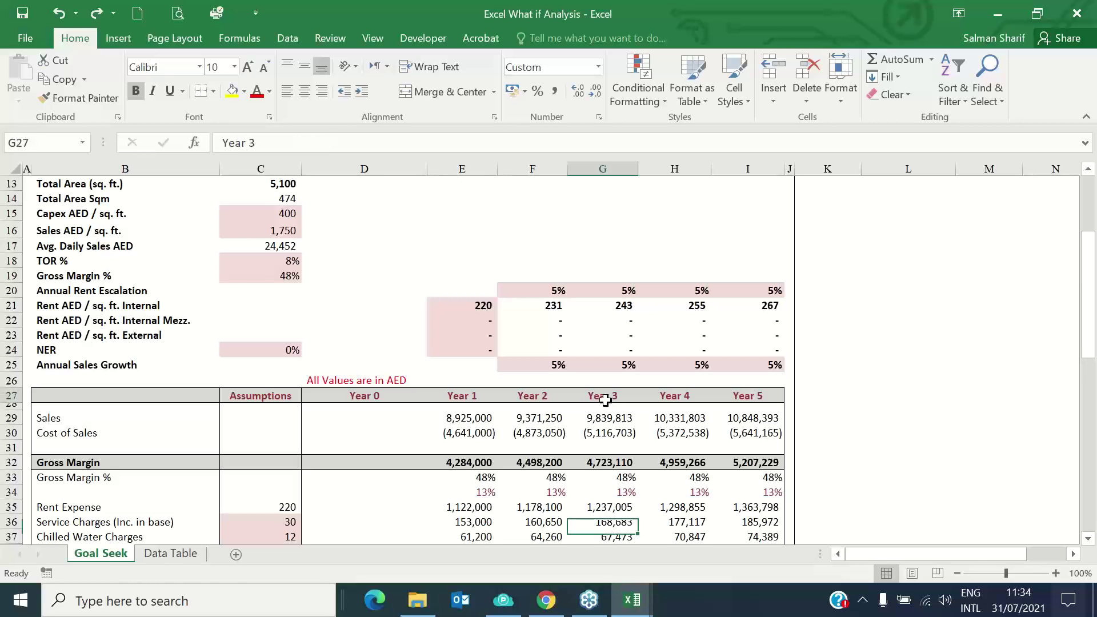
scroll(632, 400, down, 1)
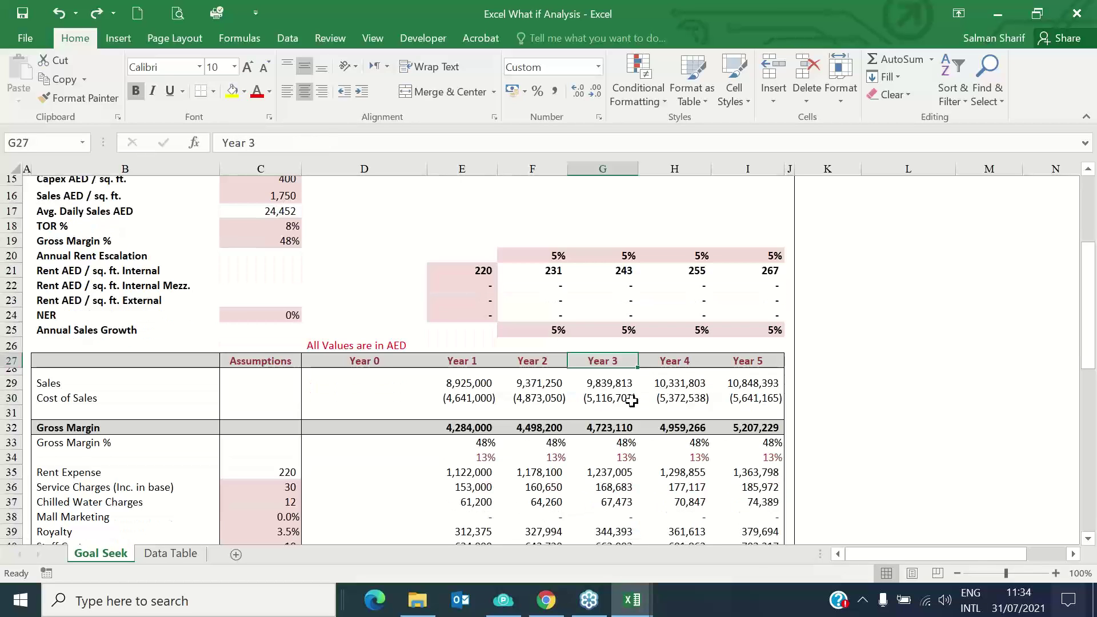
scroll(631, 400, down, 2)
scroll(629, 400, down, 7)
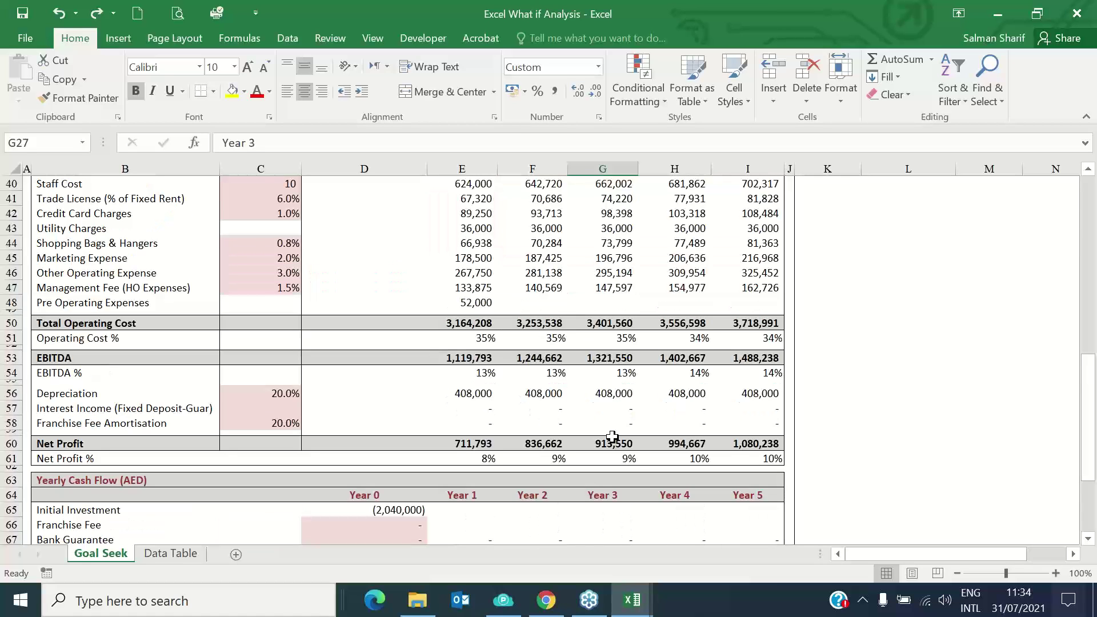
click(607, 457)
click(604, 444)
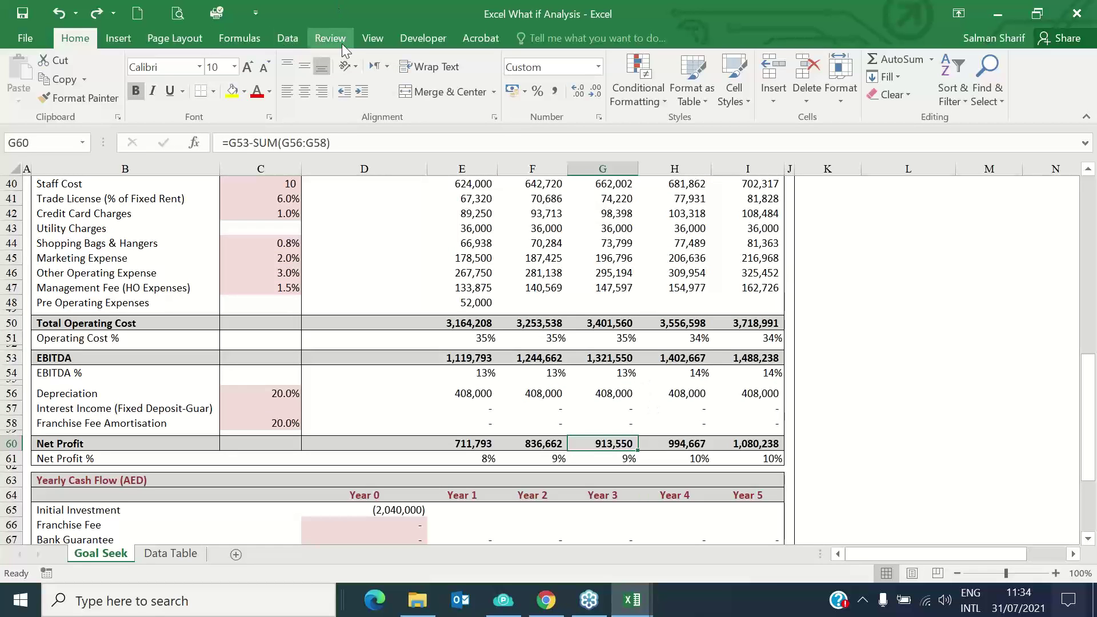
Set up Goal Seek for Year 3 Net Profit G60 to 1200000 by changing Sales AED/sq.ft. C16
click(287, 38)
click(732, 92)
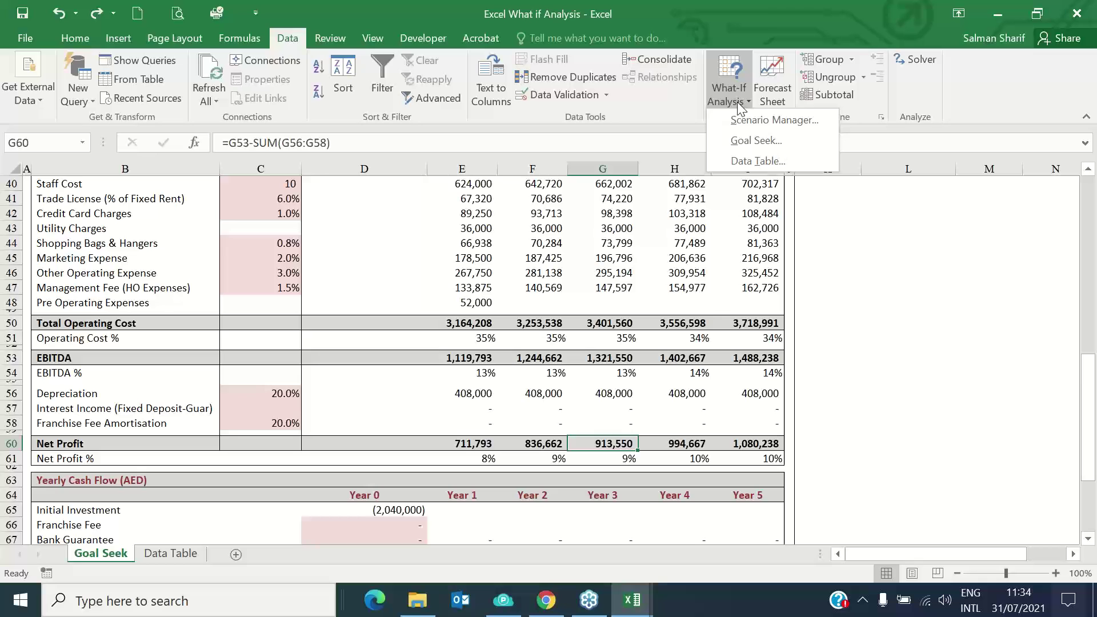
click(749, 140)
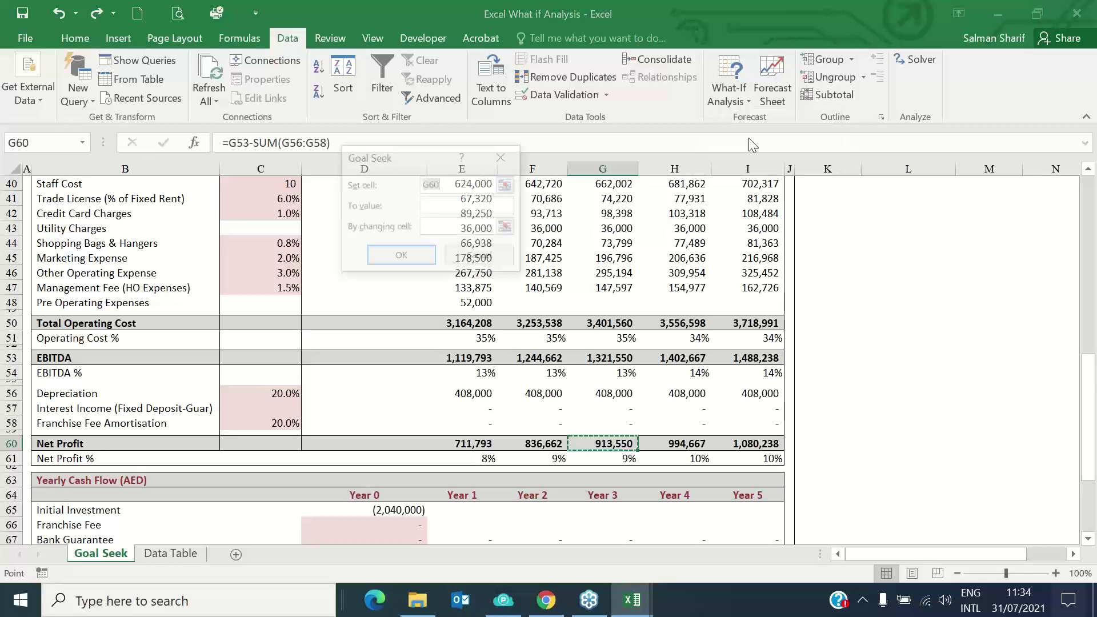
click(499, 205)
text(1200000)
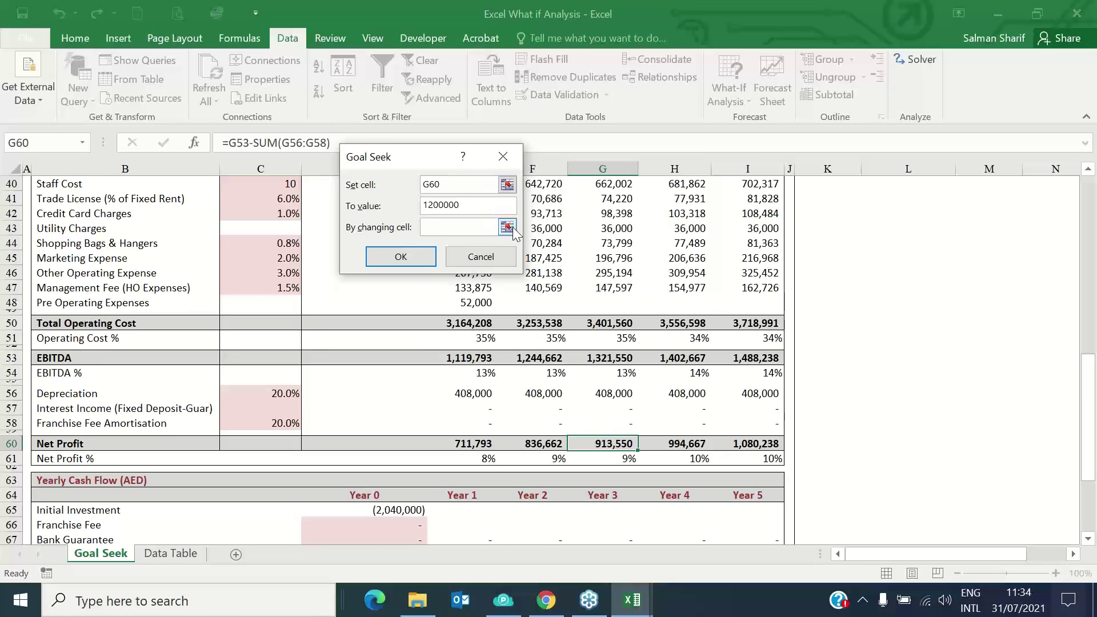
click(511, 227)
scroll(262, 281, up, 2)
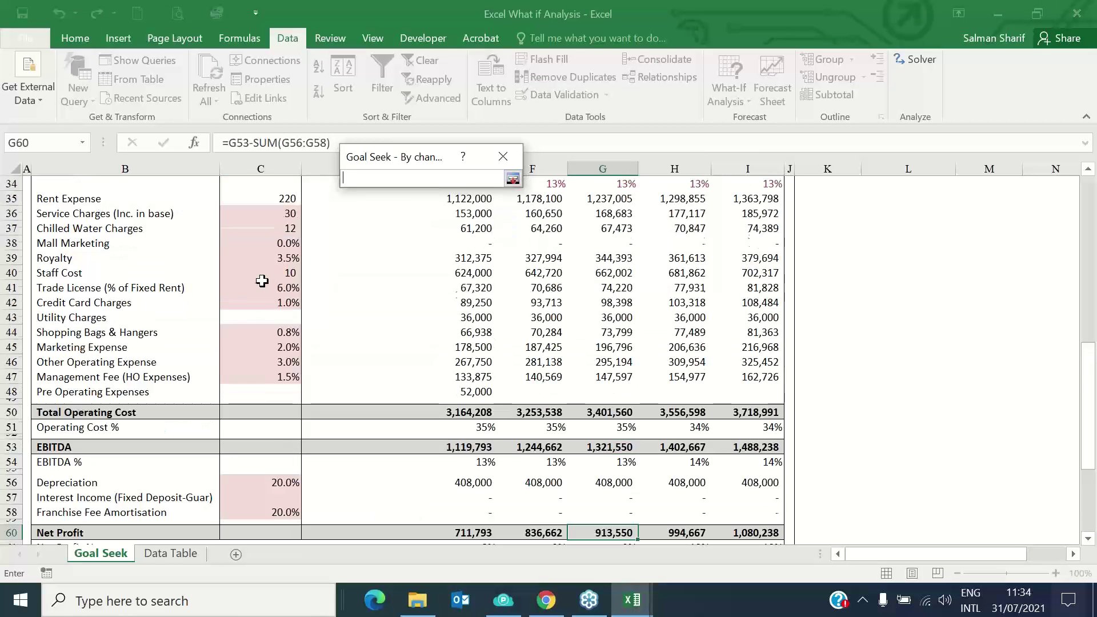
scroll(261, 281, up, 9)
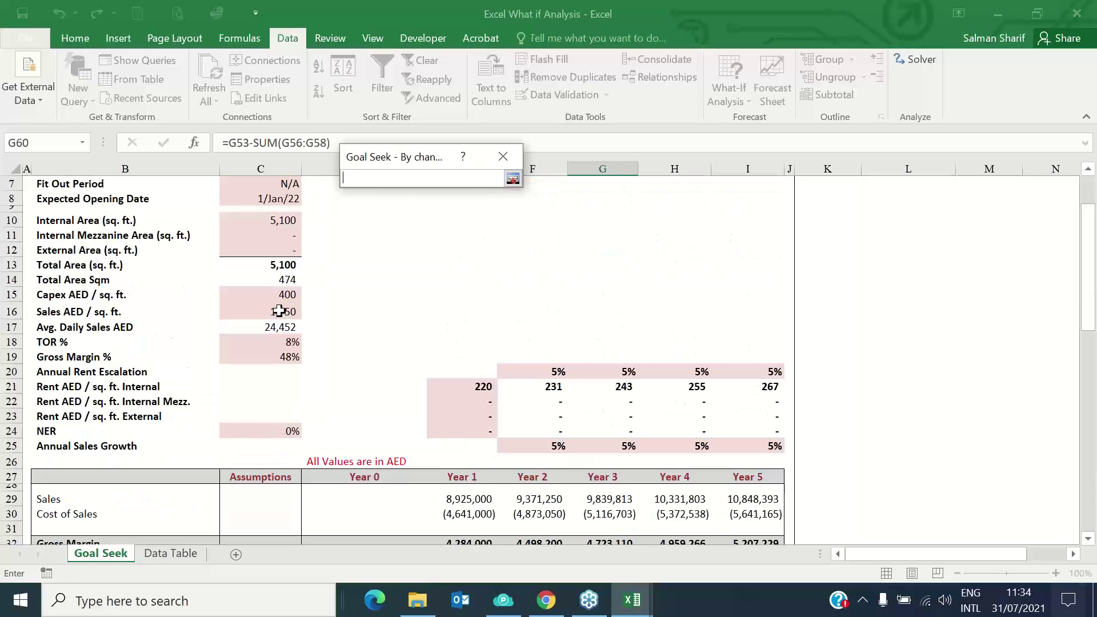
click(279, 312)
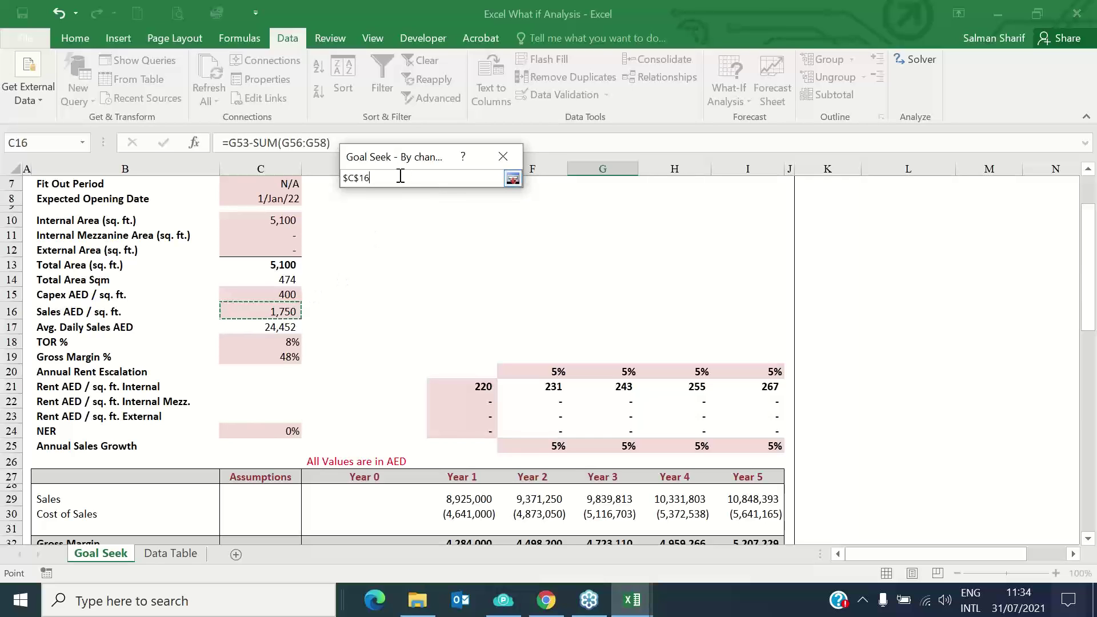
click(513, 179)
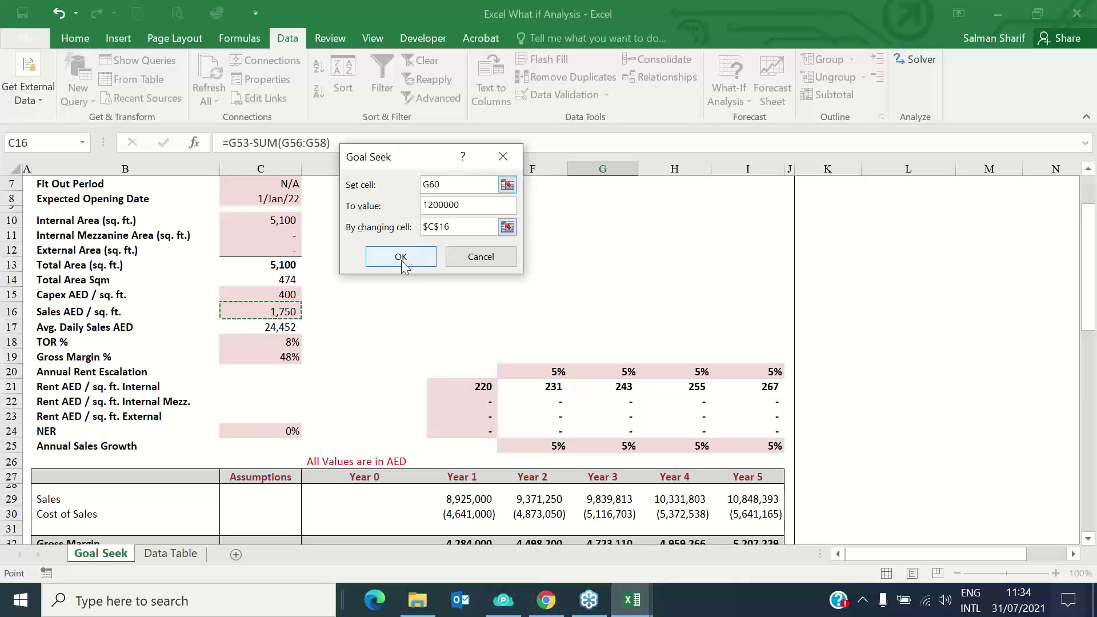
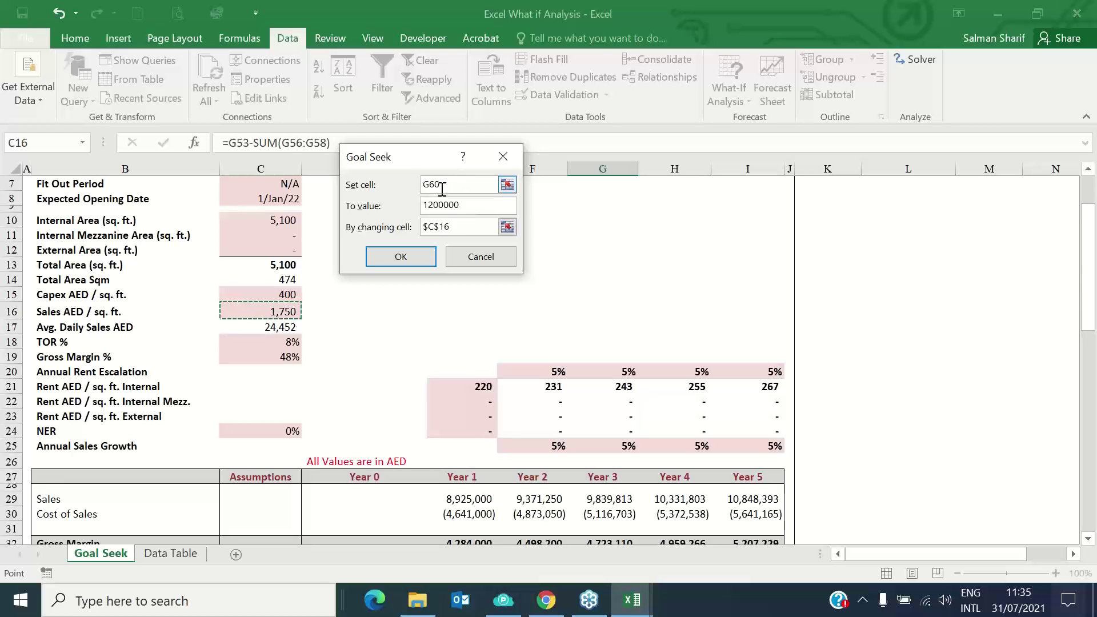
Accept the Goal Seek solution, then review the solved sales in C16 and Year 3 Net Profit in G60
click(402, 257)
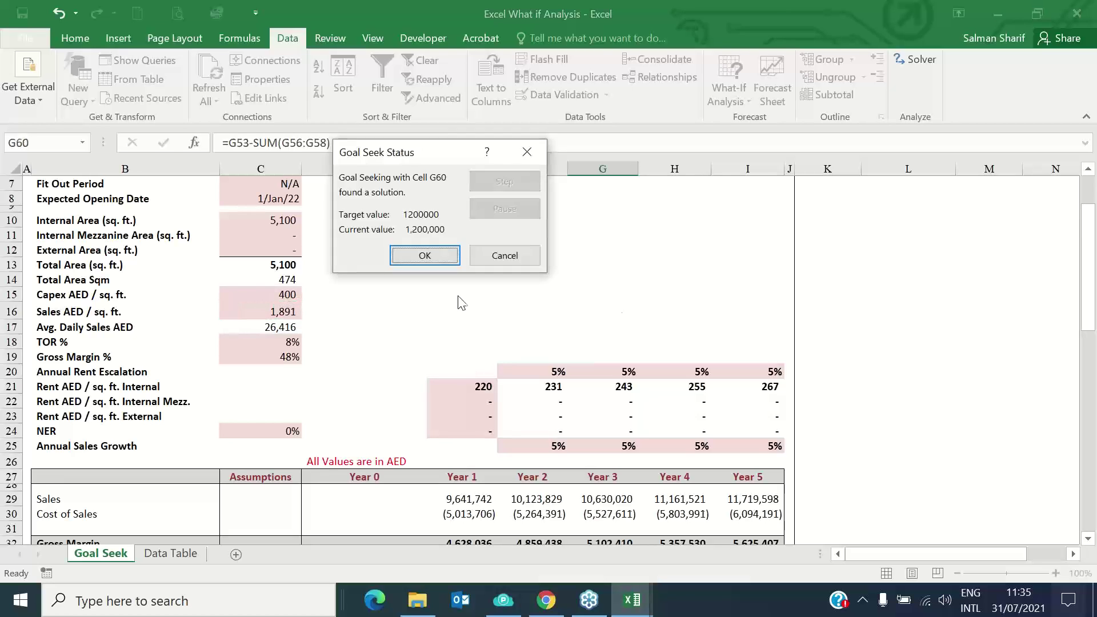
click(427, 251)
click(269, 309)
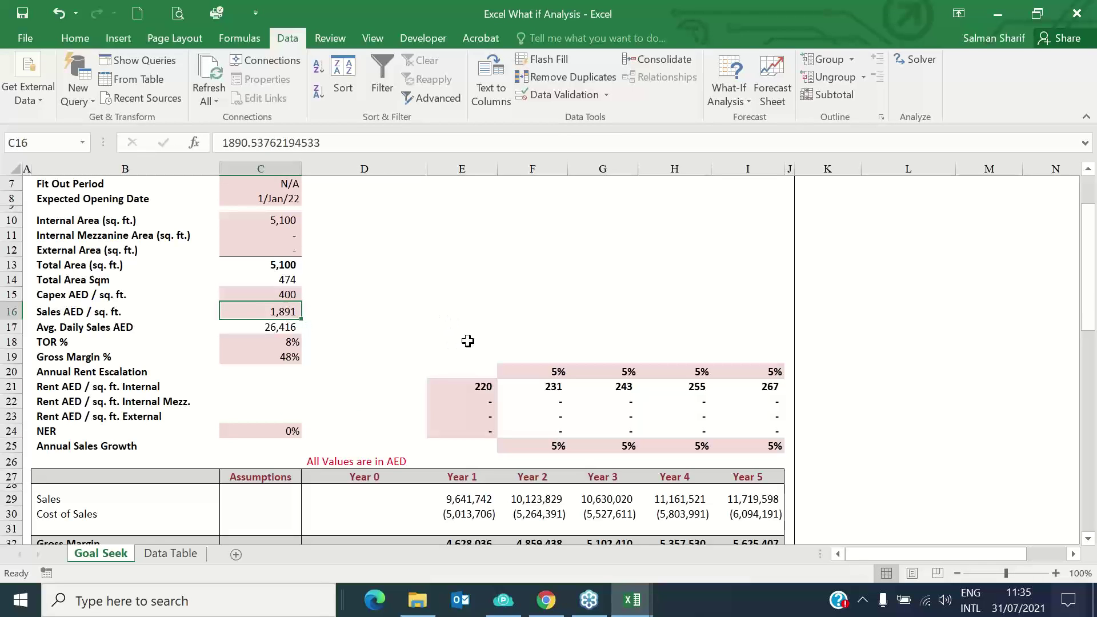
scroll(478, 337, down, 3)
scroll(478, 337, down, 2)
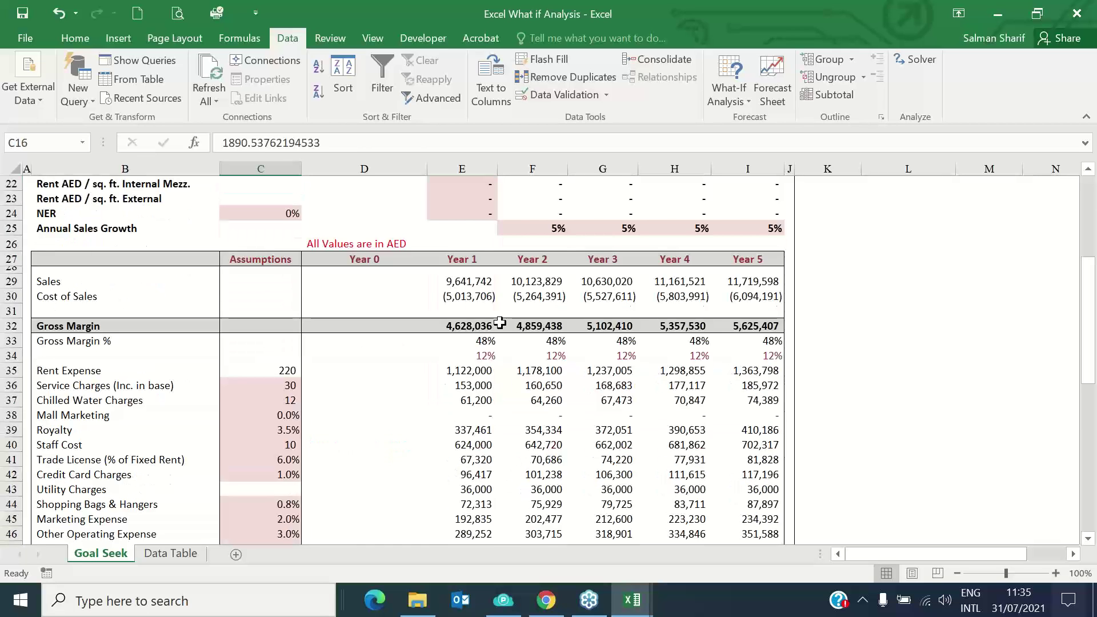
scroll(501, 324, down, 2)
scroll(500, 324, down, 4)
click(606, 444)
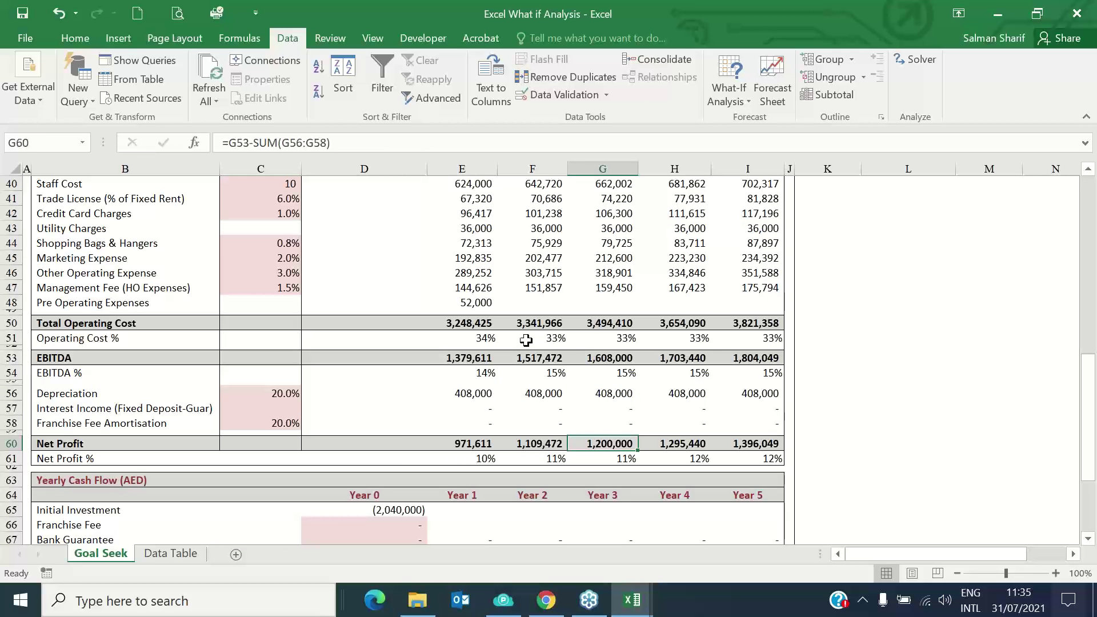
Undo the Goal Seek, restoring sales to 1,750, and select the NPV result in D77
key(ctrl+z)
scroll(549, 326, up, 2)
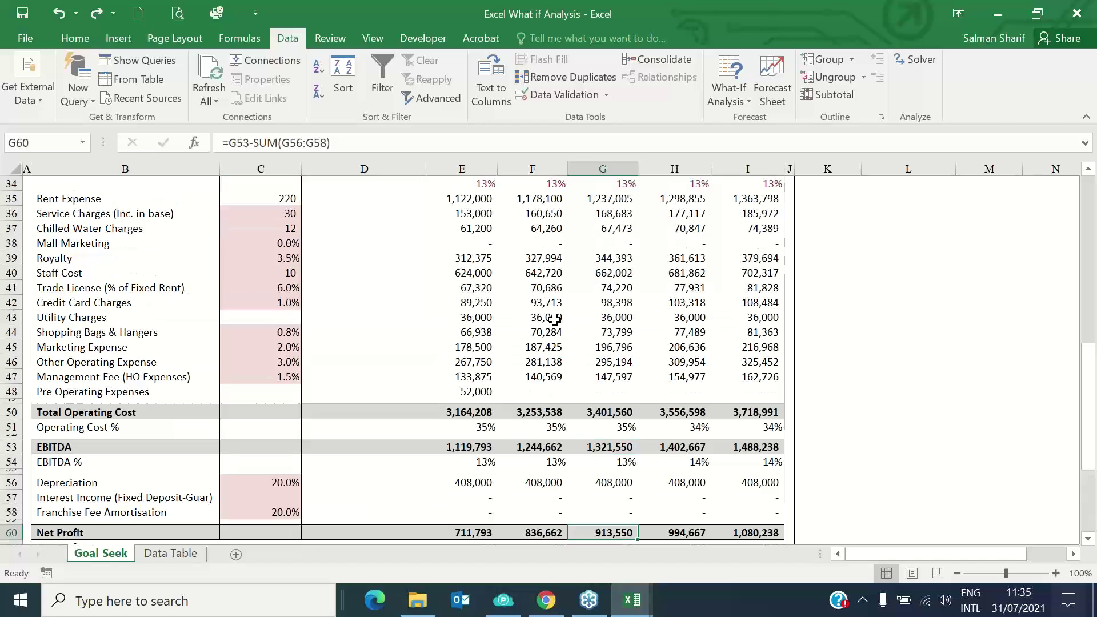
scroll(554, 320, up, 8)
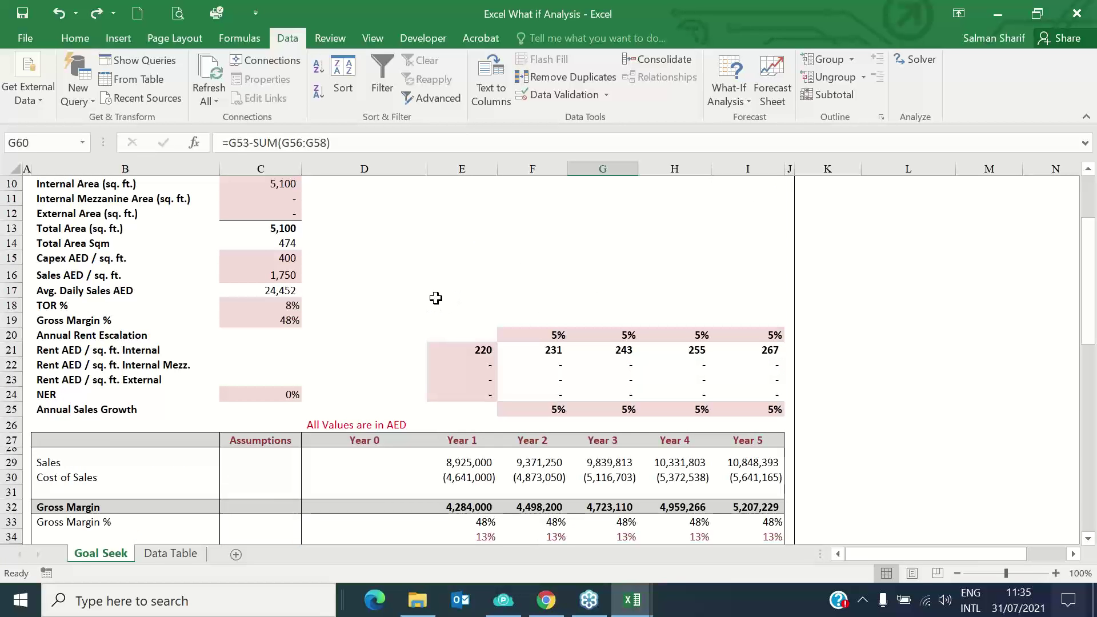
scroll(429, 307, down, 1)
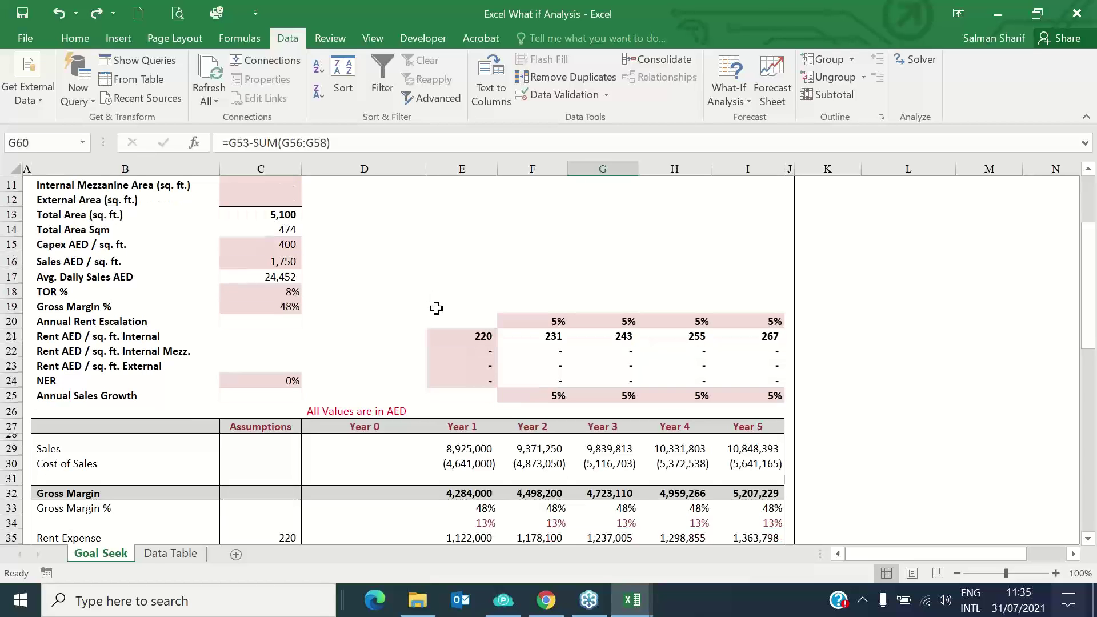
scroll(440, 306, down, 5)
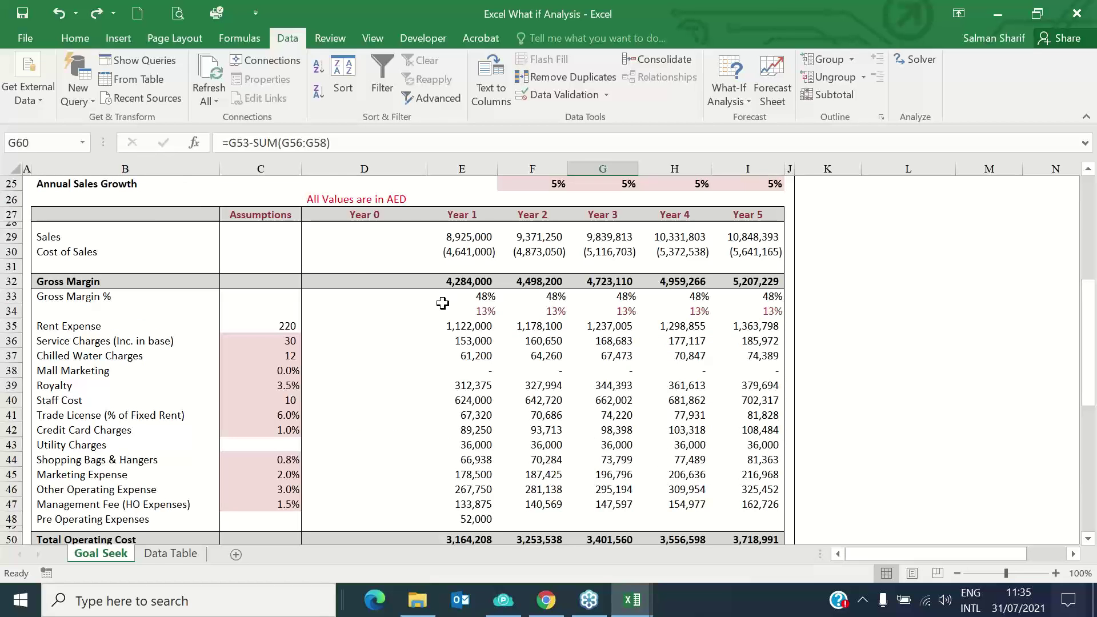
scroll(443, 301, down, 10)
click(399, 470)
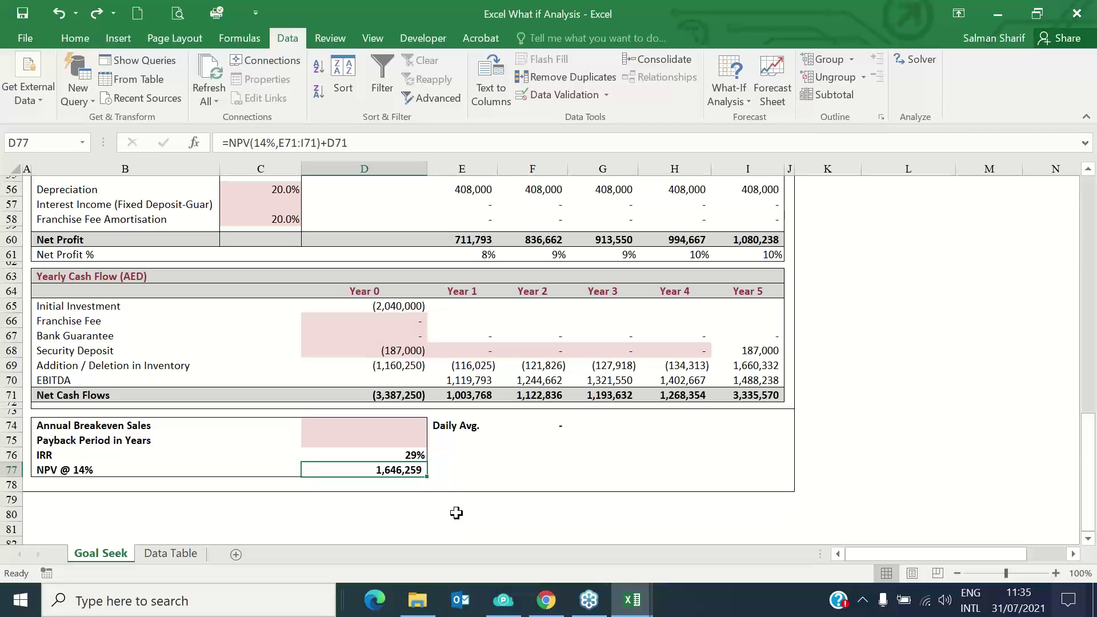
key(Up)
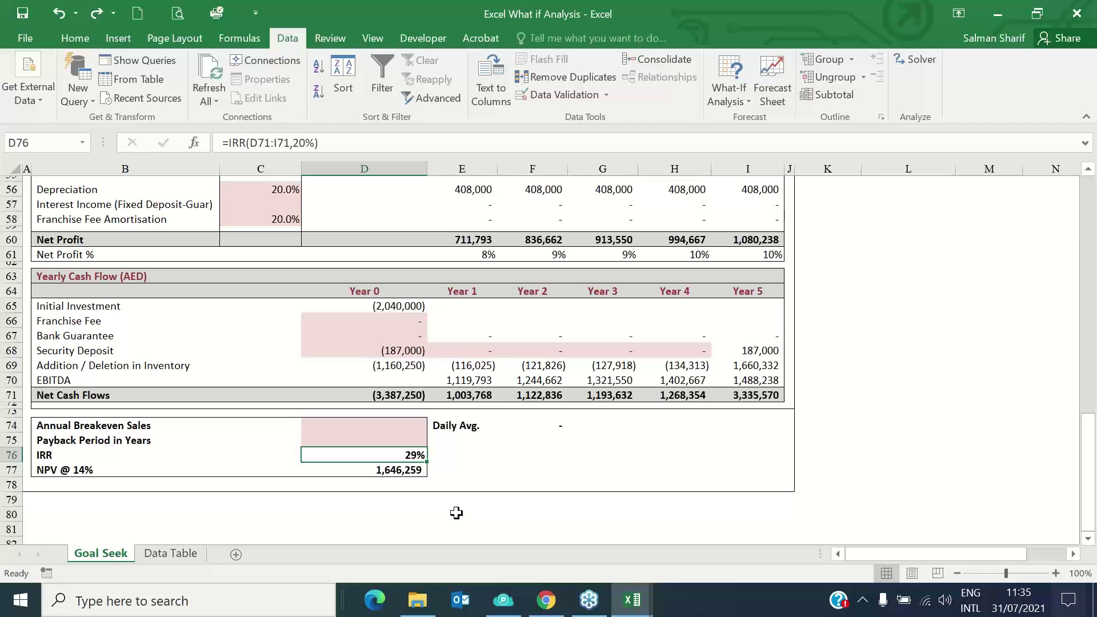
key(Down)
key(Left)
key(Right)
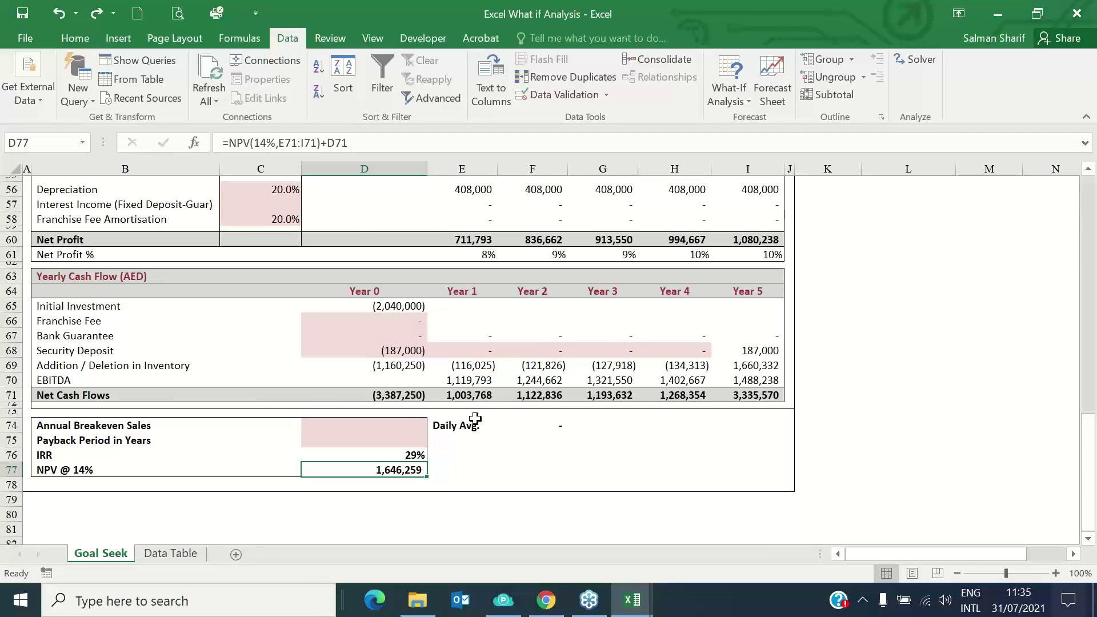
key(F2)
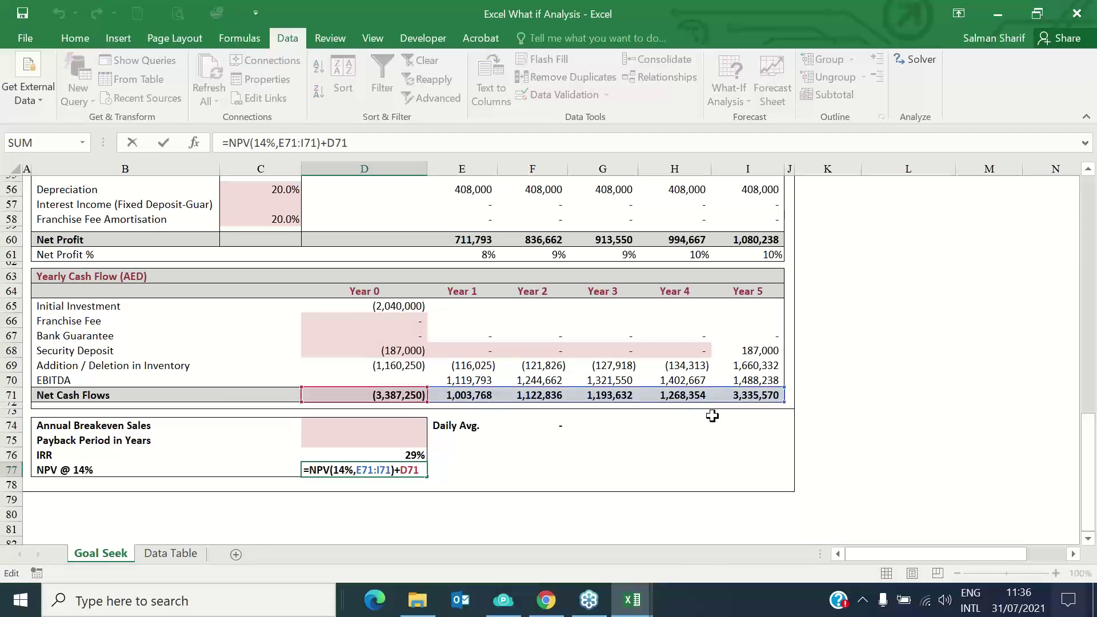
key(Escape)
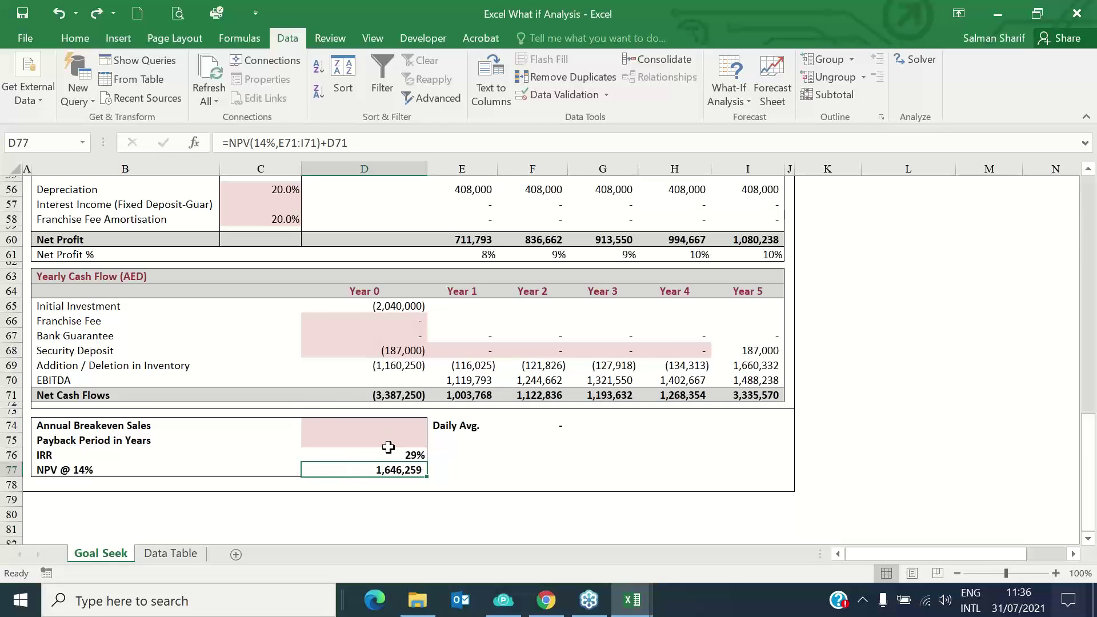
scroll(583, 368, up, 1)
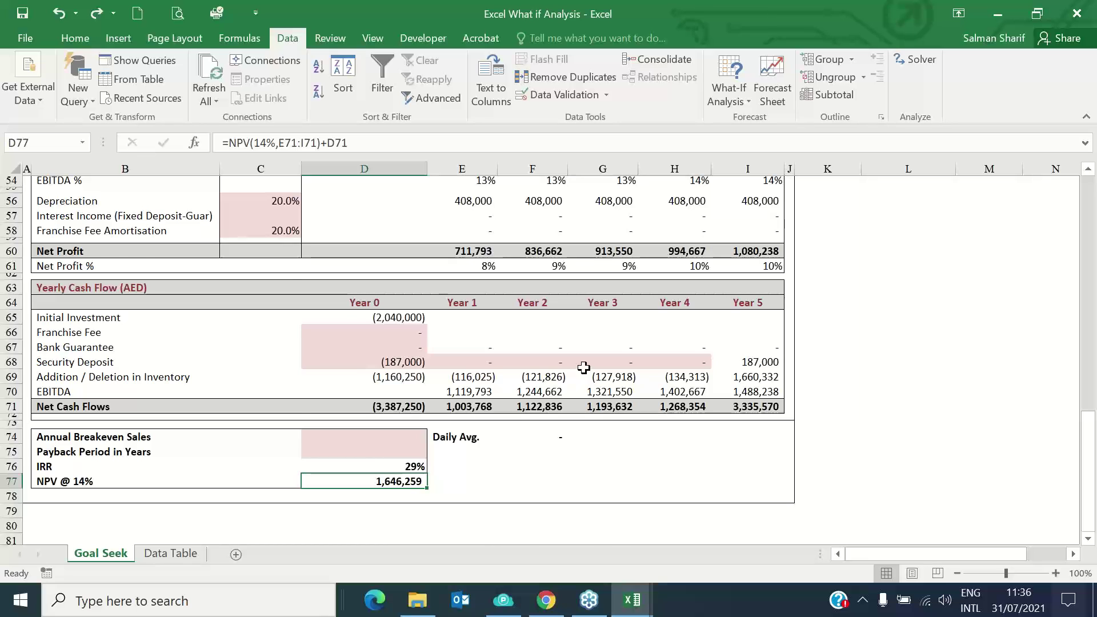
scroll(584, 367, up, 13)
scroll(337, 336, up, 3)
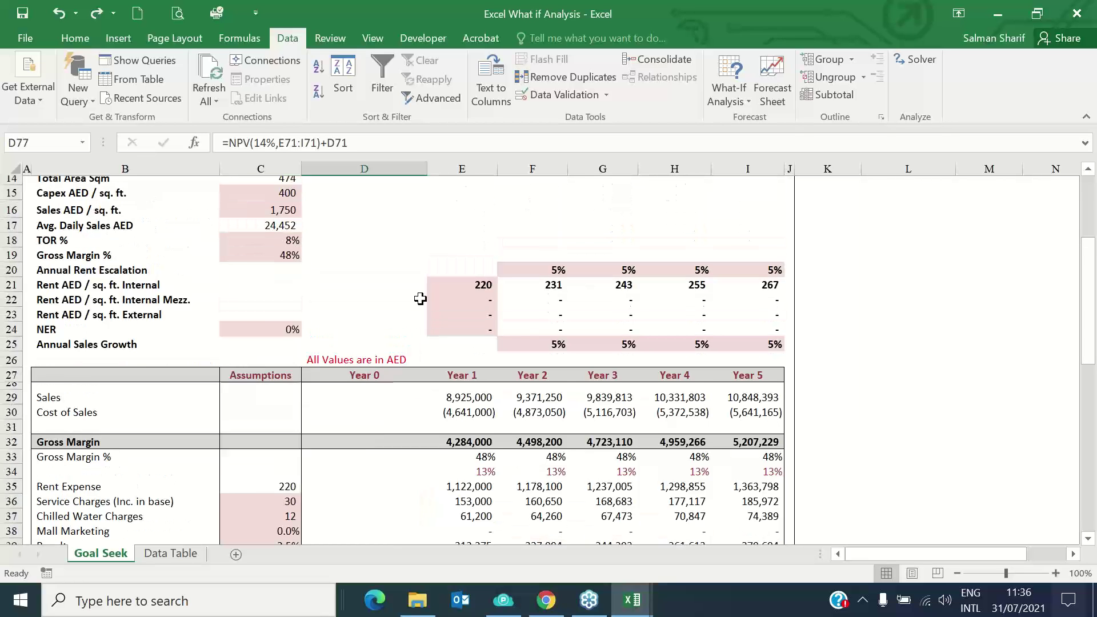
scroll(288, 296, up, 2)
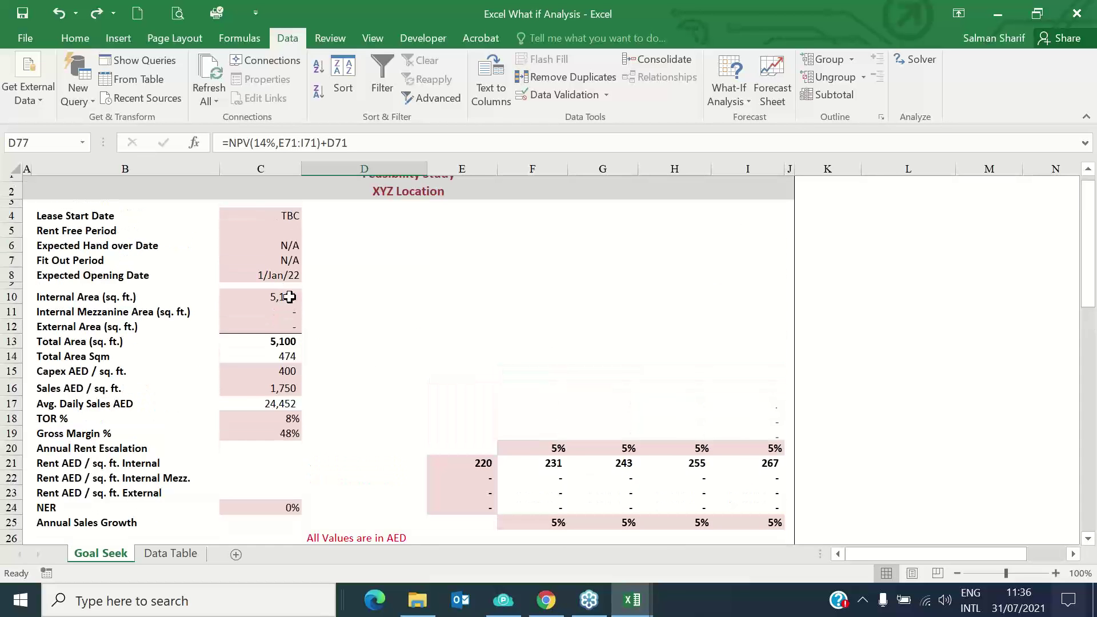
scroll(290, 297, up, 1)
click(281, 402)
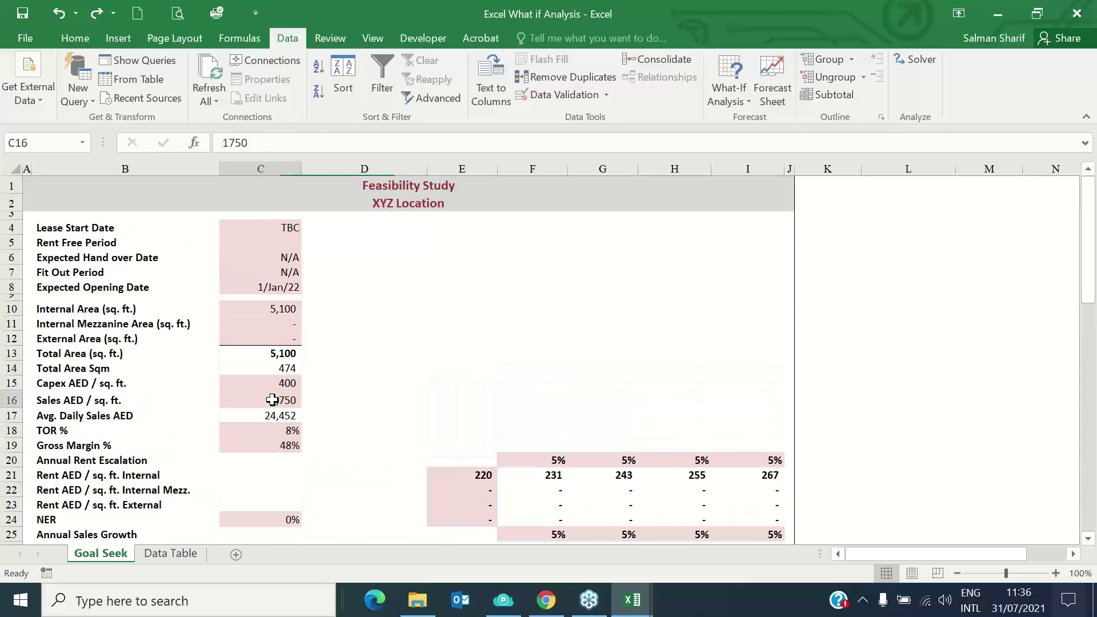
scroll(406, 406, down, 1)
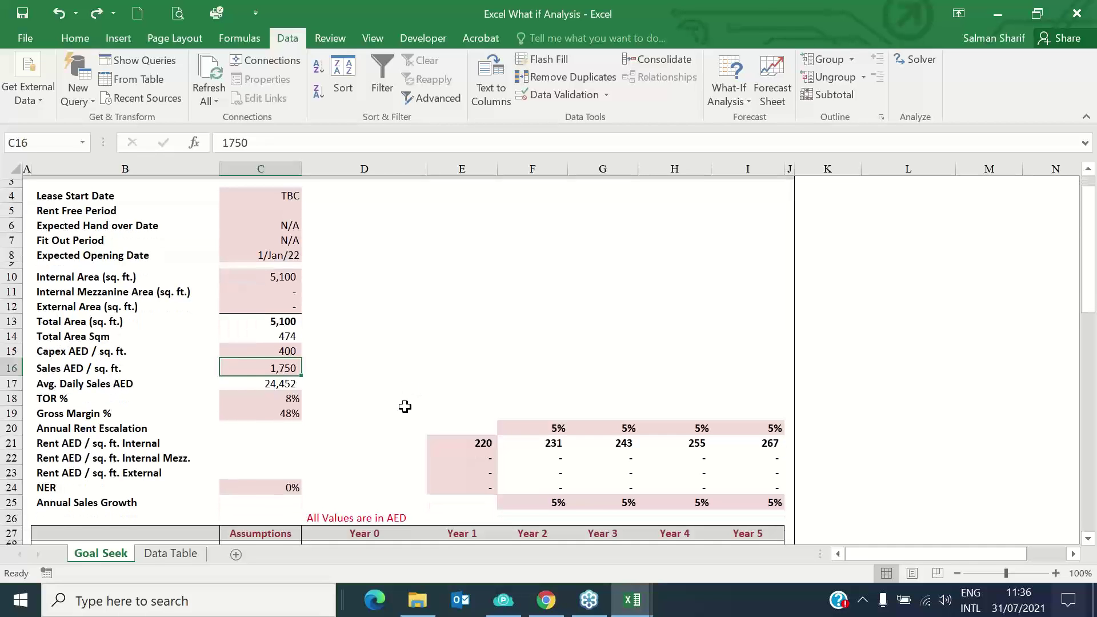
text(1600)
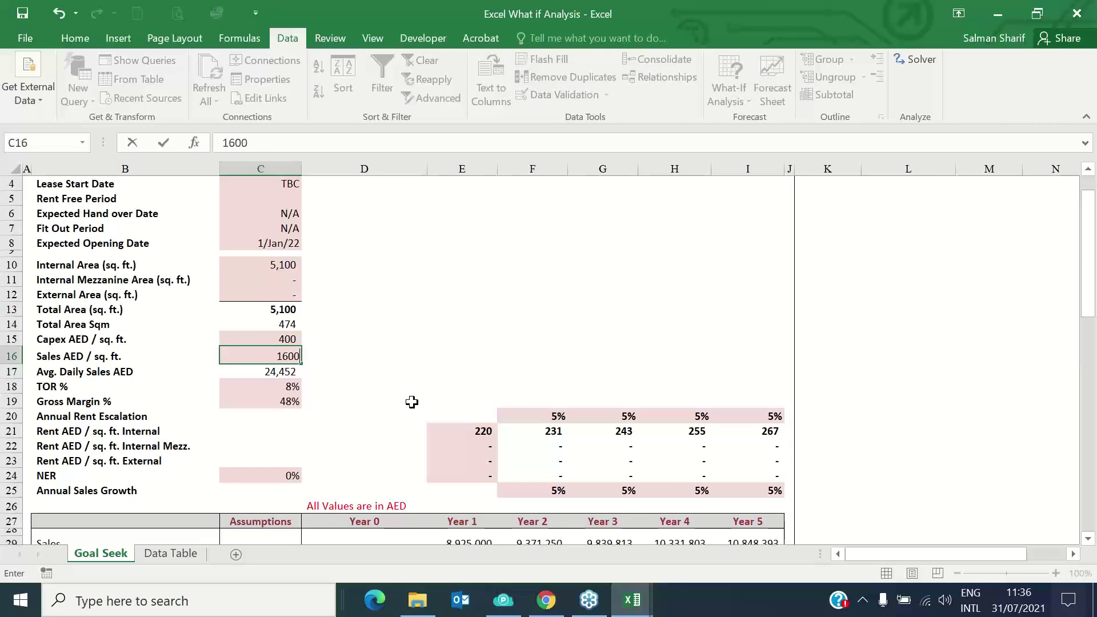
key(Return)
click(490, 374)
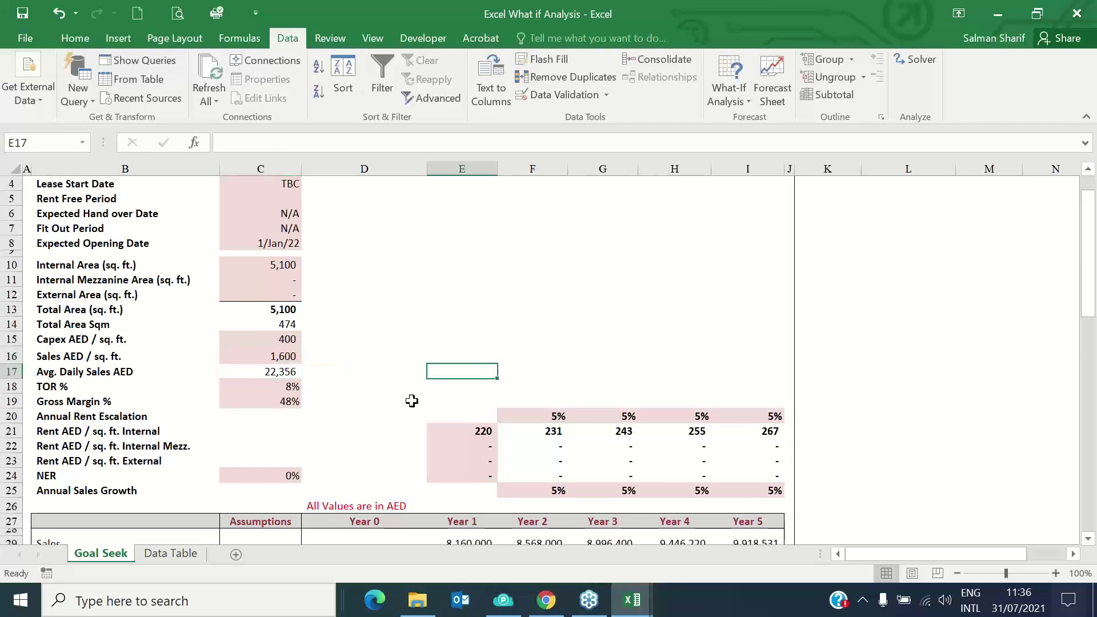
click(394, 386)
click(394, 401)
drag(1088, 539, 1090, 543)
drag(1089, 482, 1089, 76)
click(274, 400)
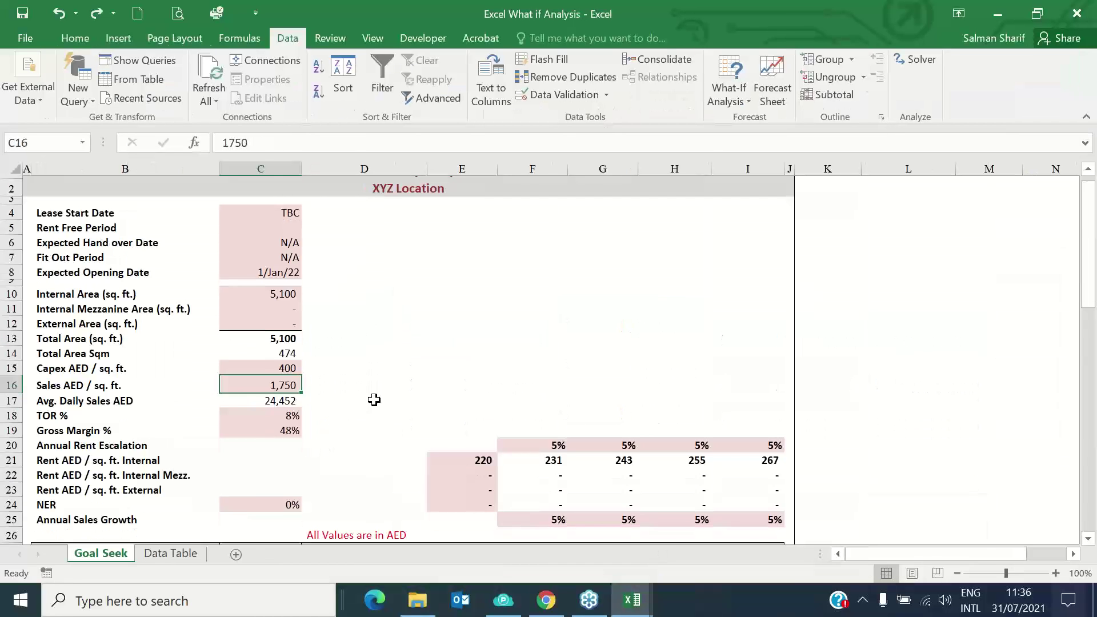
scroll(375, 400, down, 15)
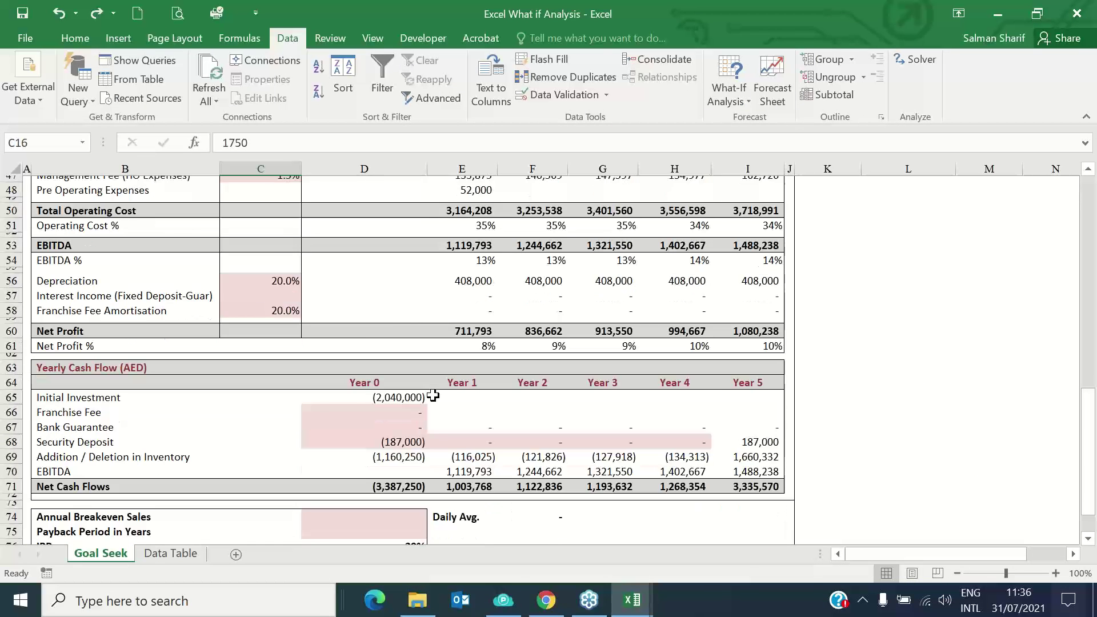
scroll(433, 395, down, 4)
click(382, 435)
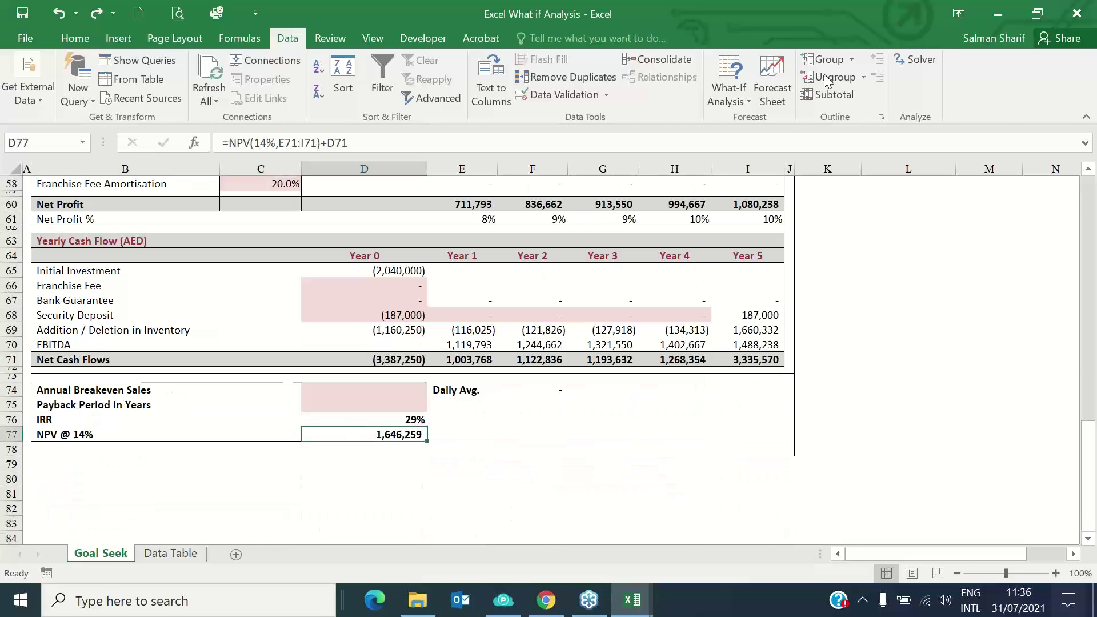
Goal Seek NPV @ 14% in D77 to 0 by changing C16, accepting sales of 1,499
click(730, 91)
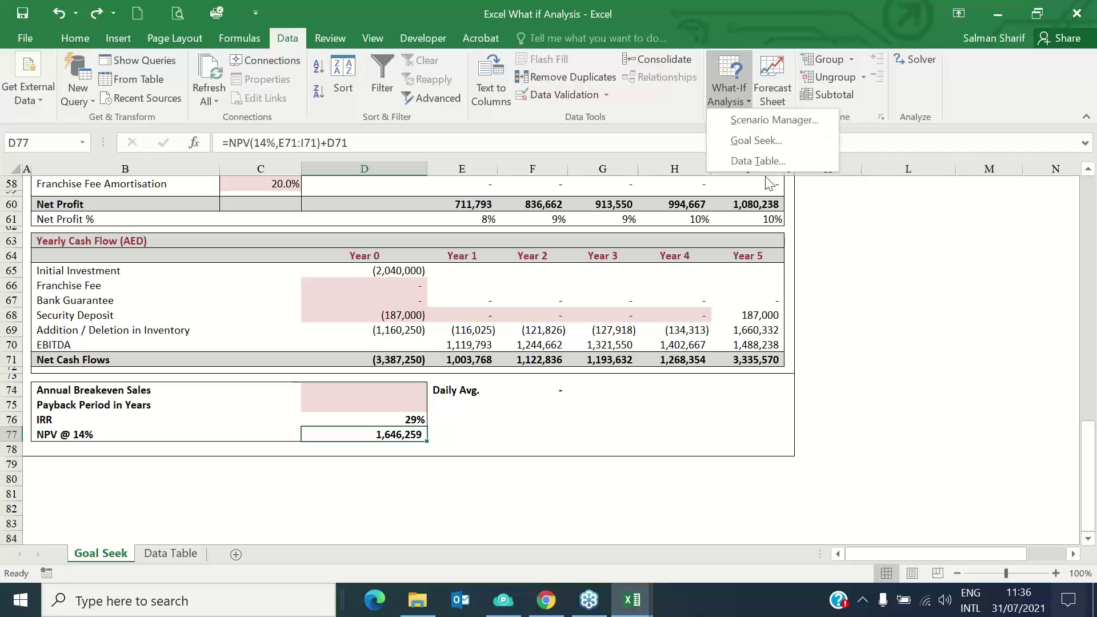
click(766, 141)
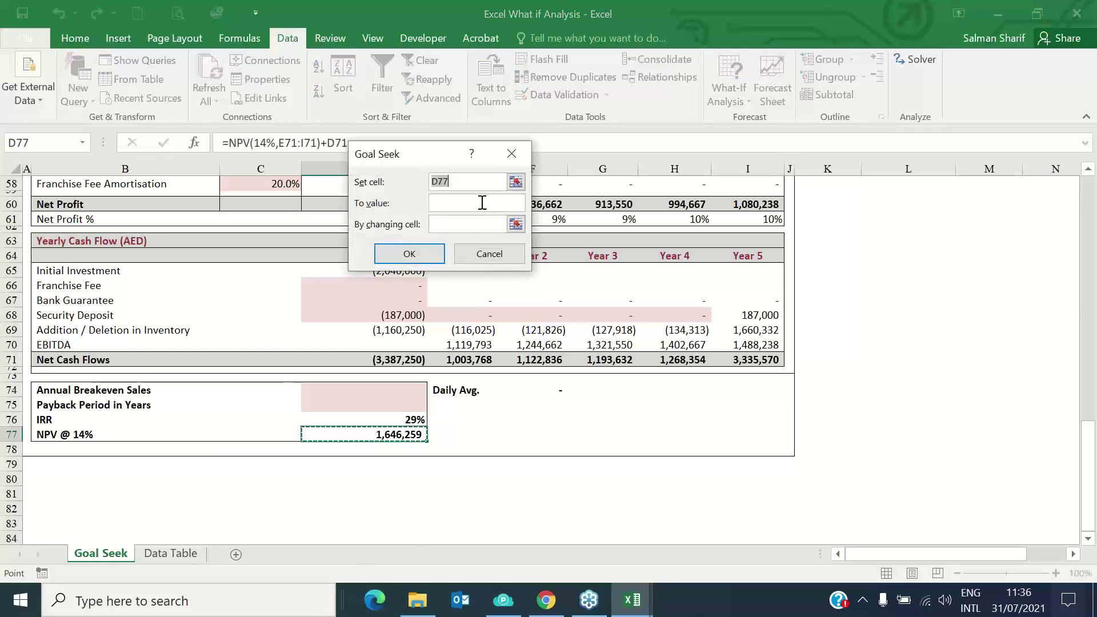
click(478, 203)
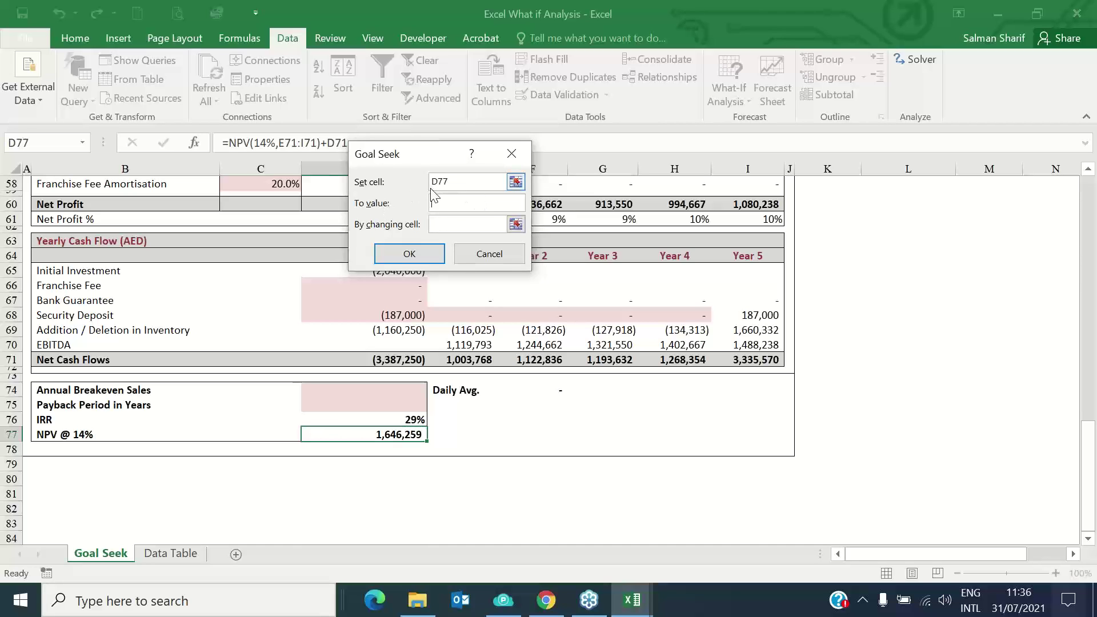
click(516, 224)
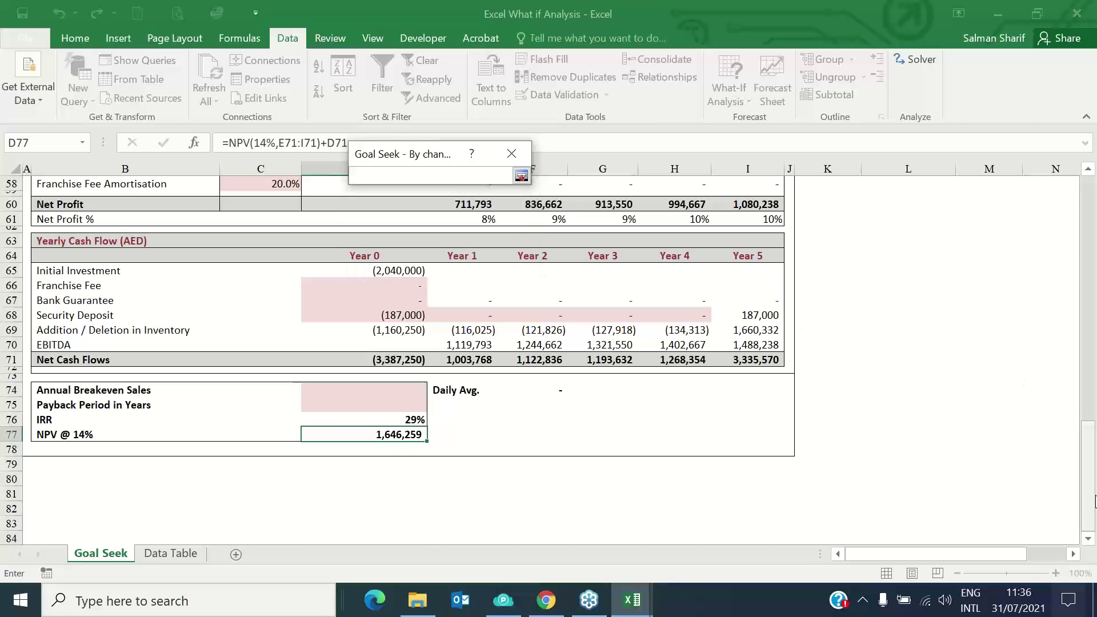
drag(1095, 500, 1091, 272)
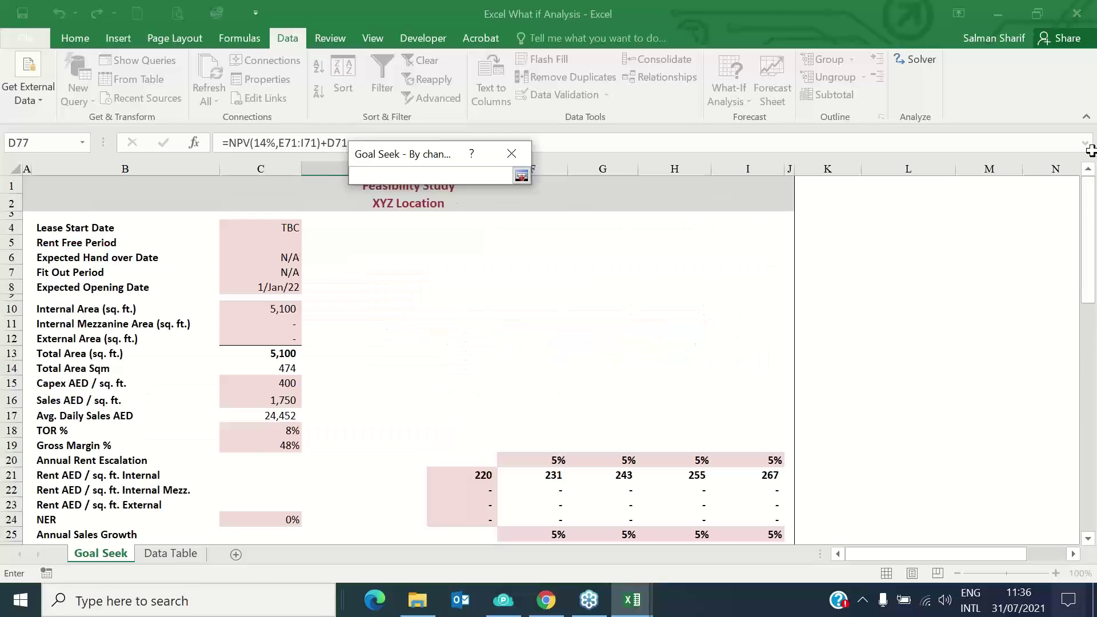
click(281, 403)
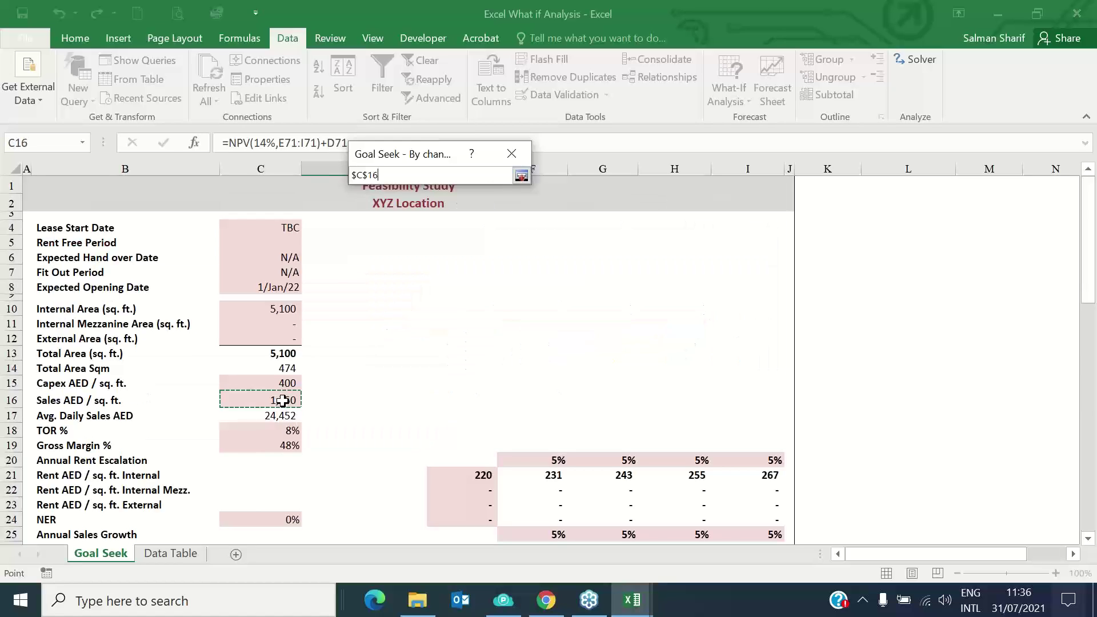
click(522, 178)
click(420, 249)
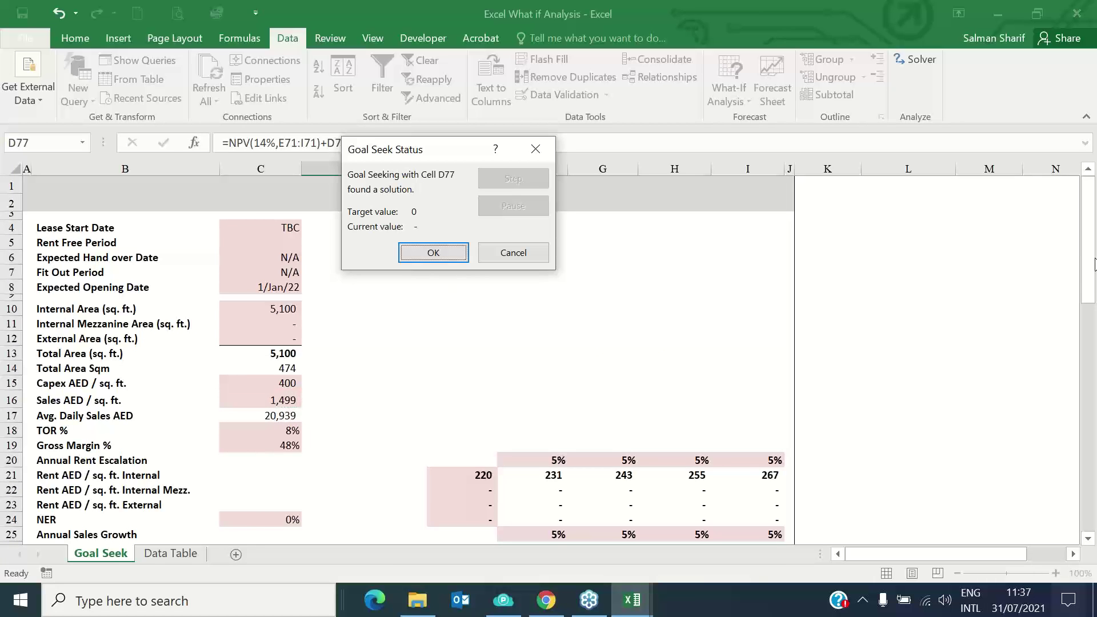
click(439, 252)
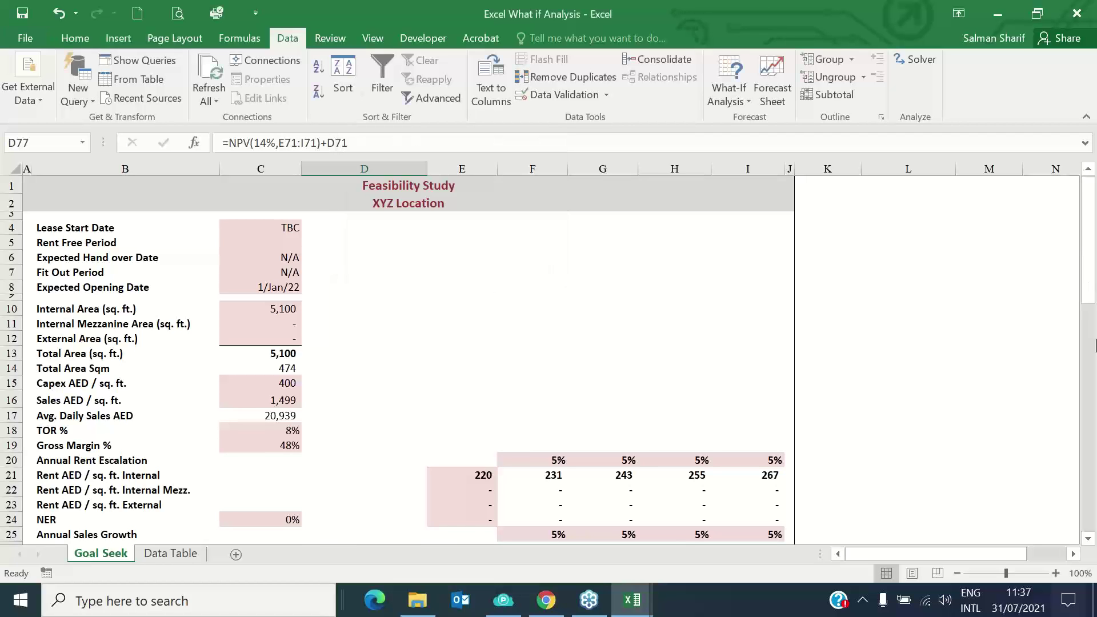
scroll(834, 415, down, 19)
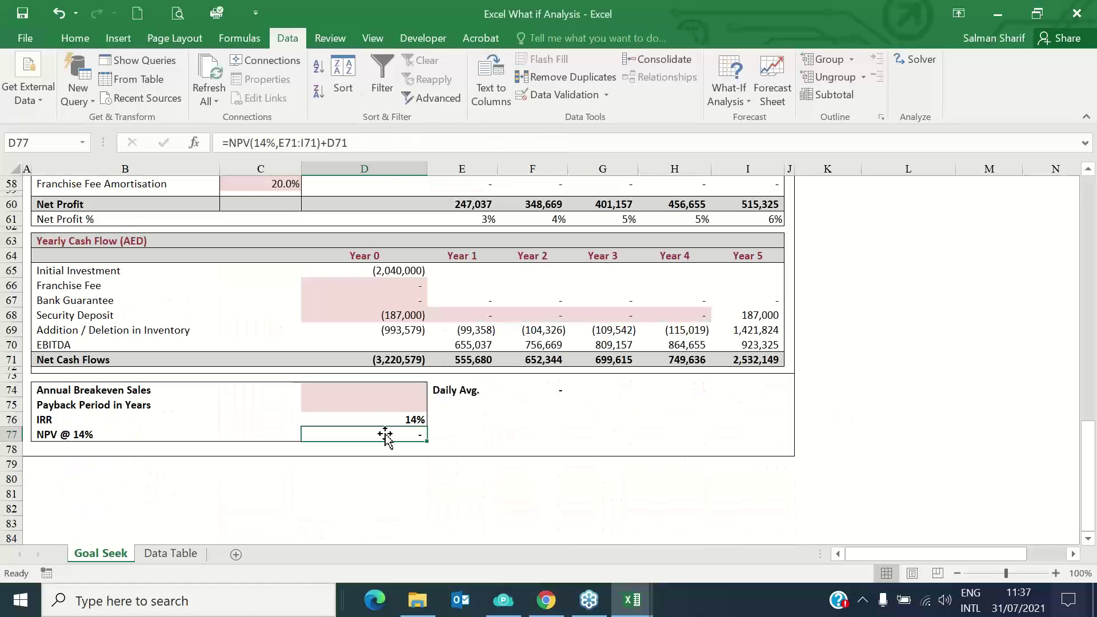
scroll(505, 411, up, 10)
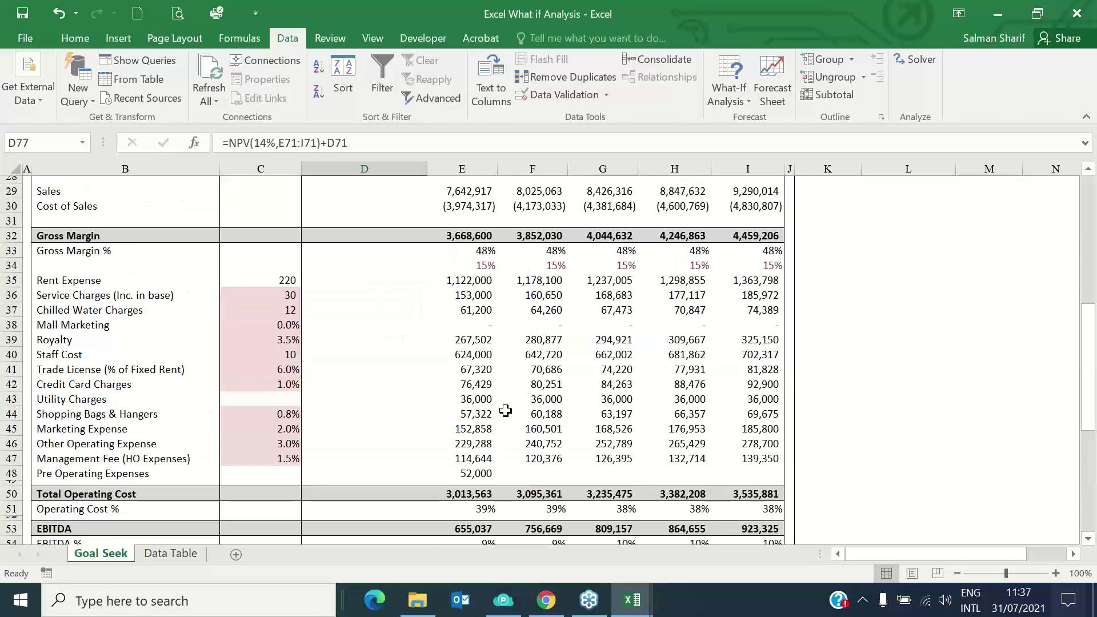
scroll(505, 411, up, 4)
scroll(288, 209, up, 2)
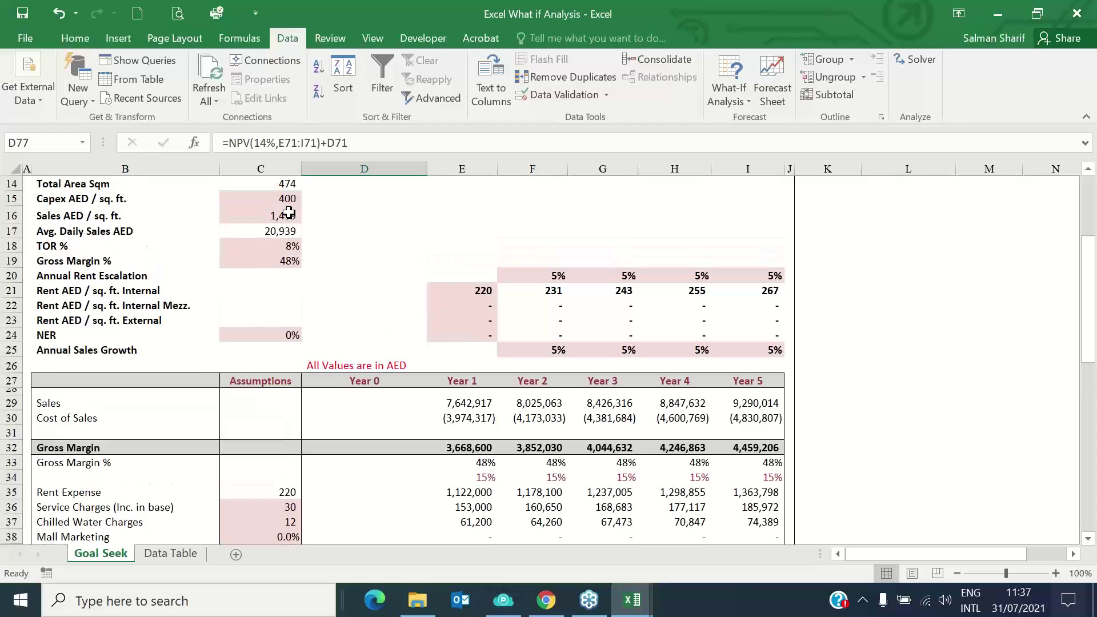
click(274, 275)
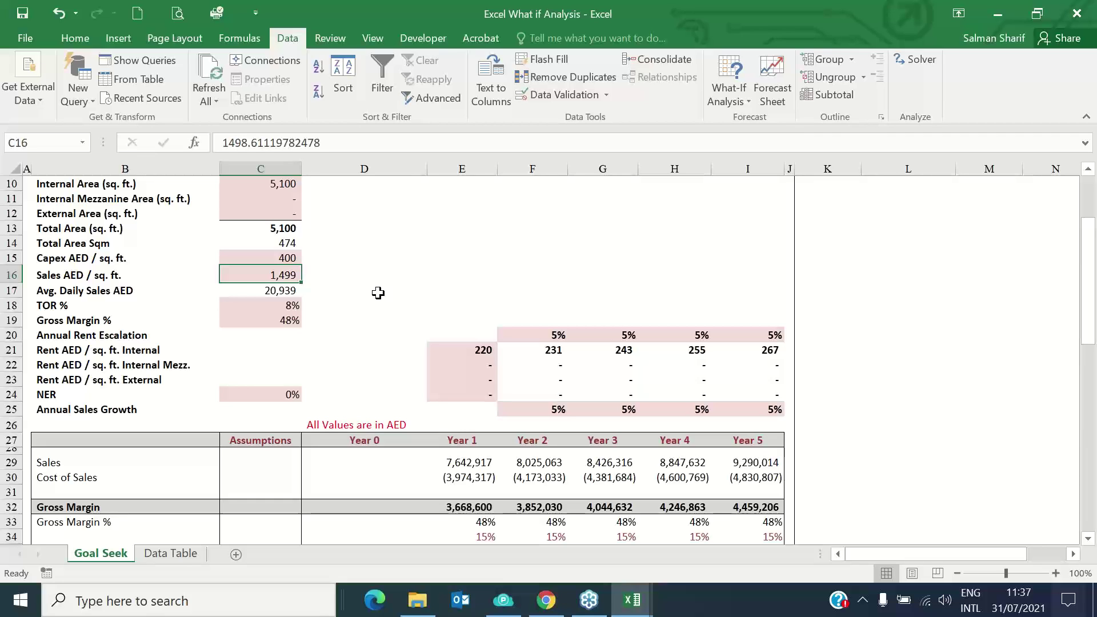
key(Right)
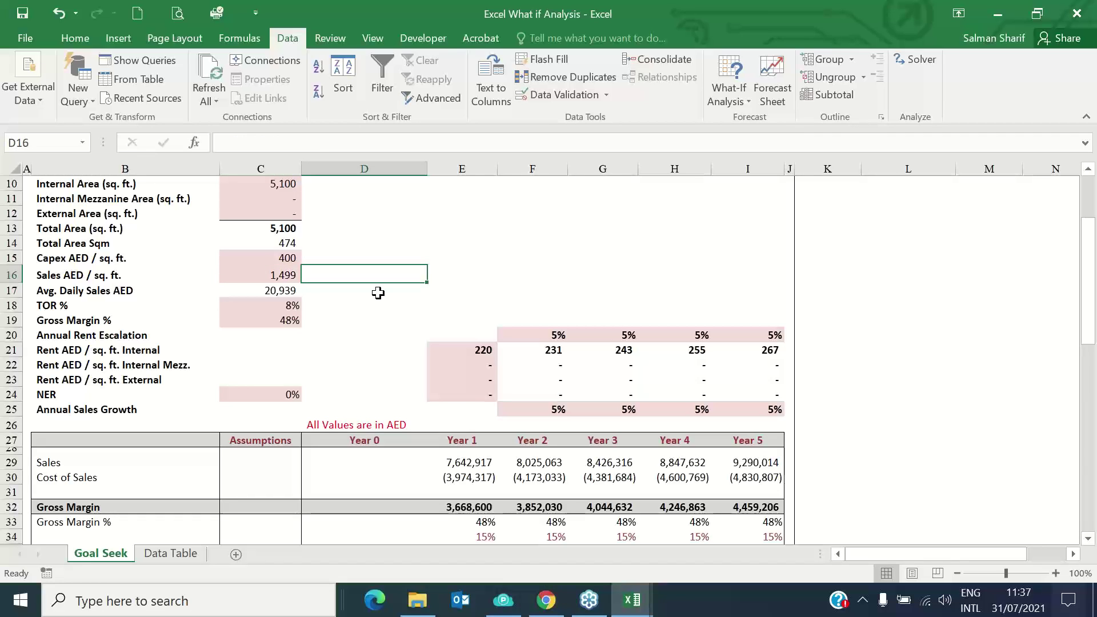
key(F2)
text(=1750/)
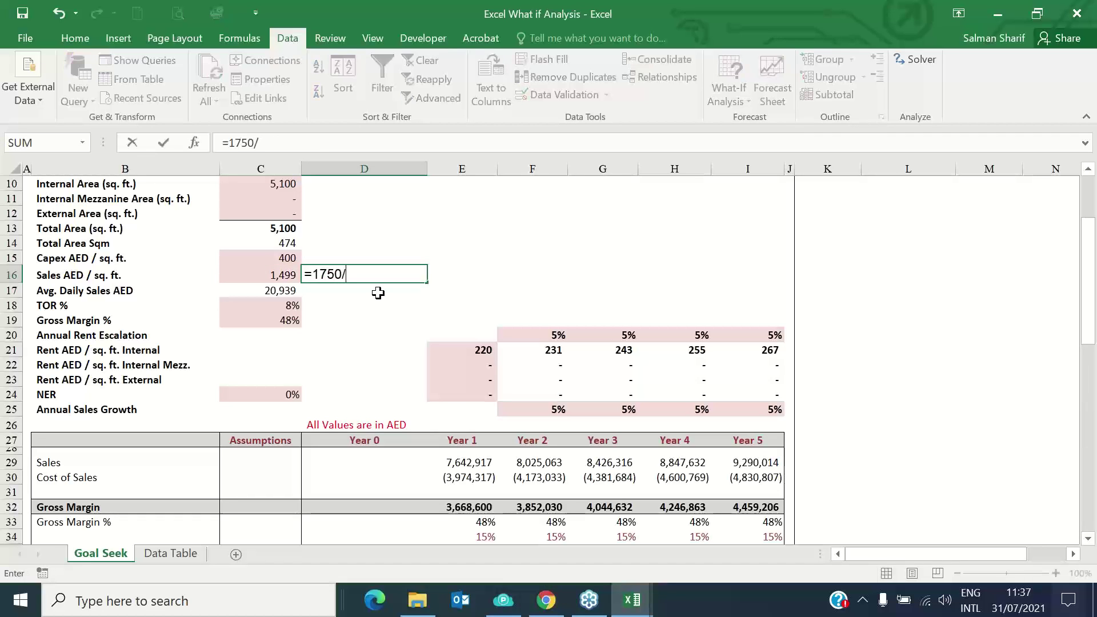
key(Left)
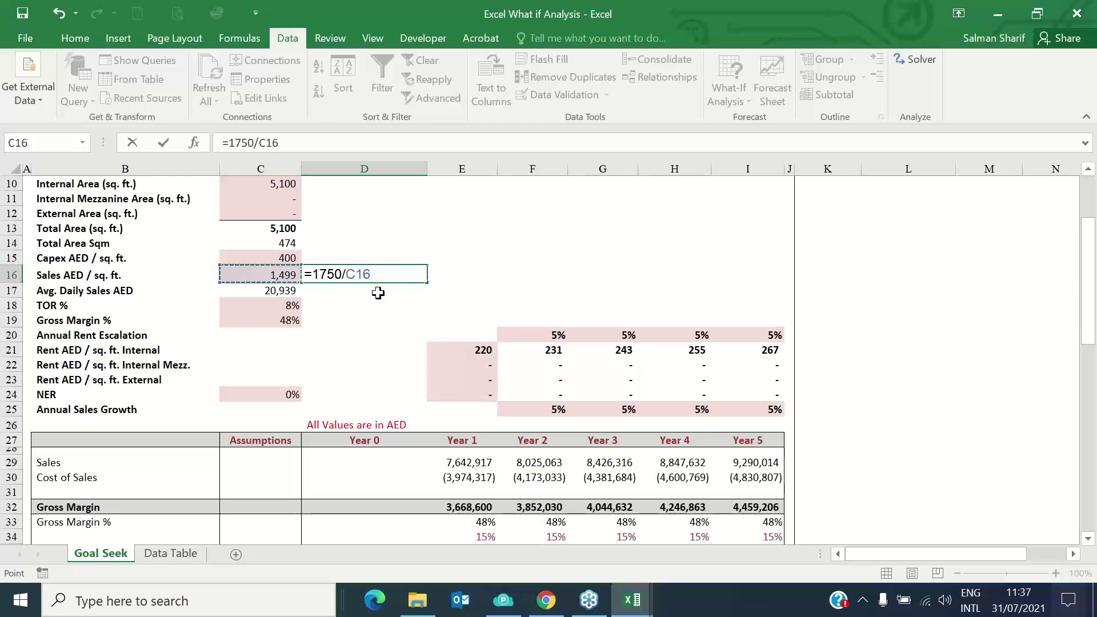
text(-1)
key(Return)
key(Up)
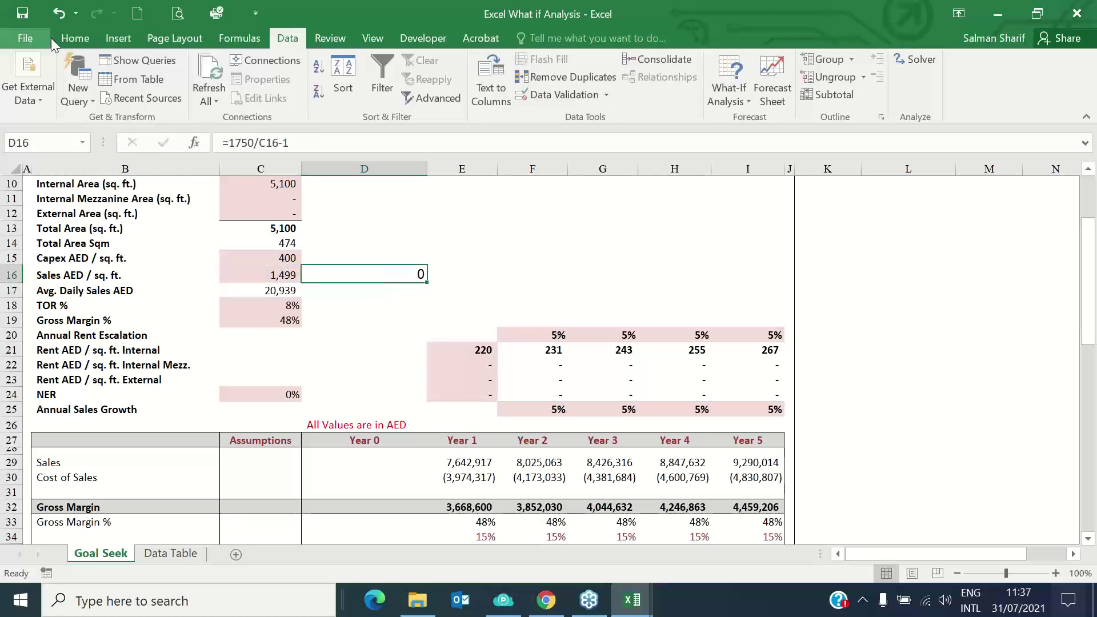
click(63, 40)
click(533, 92)
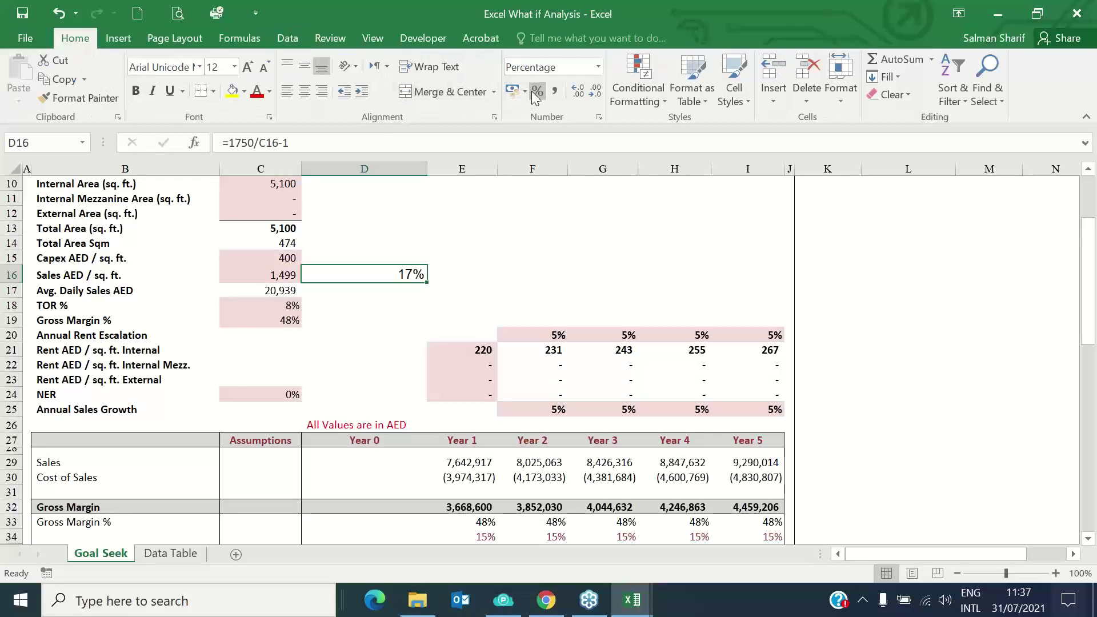
key(ctrl+z)
key(Delete)
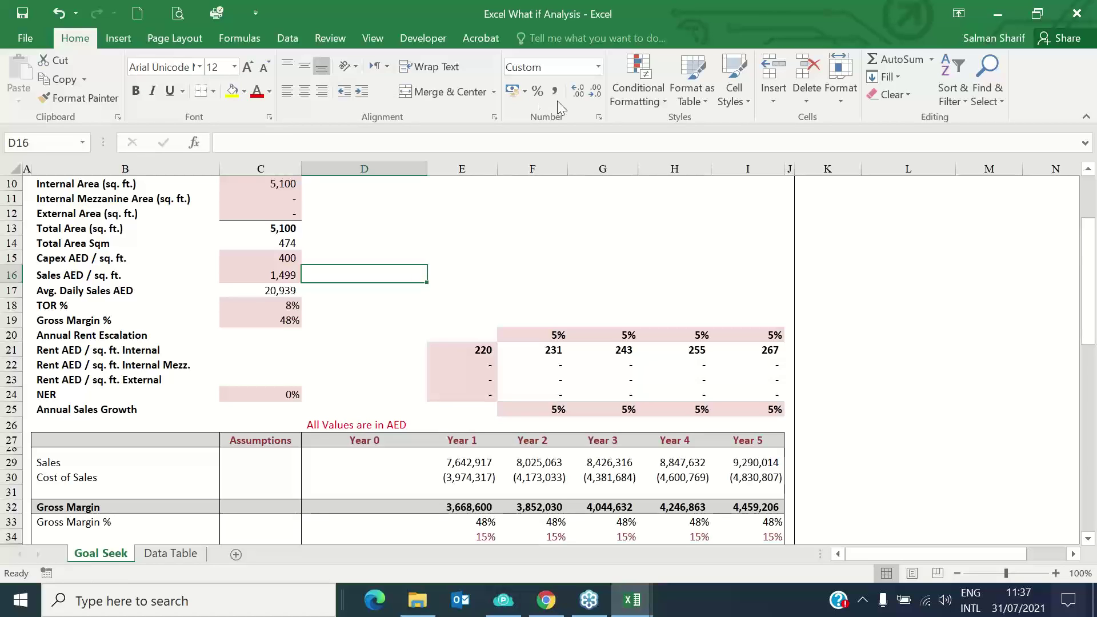
scroll(537, 401, down, 1)
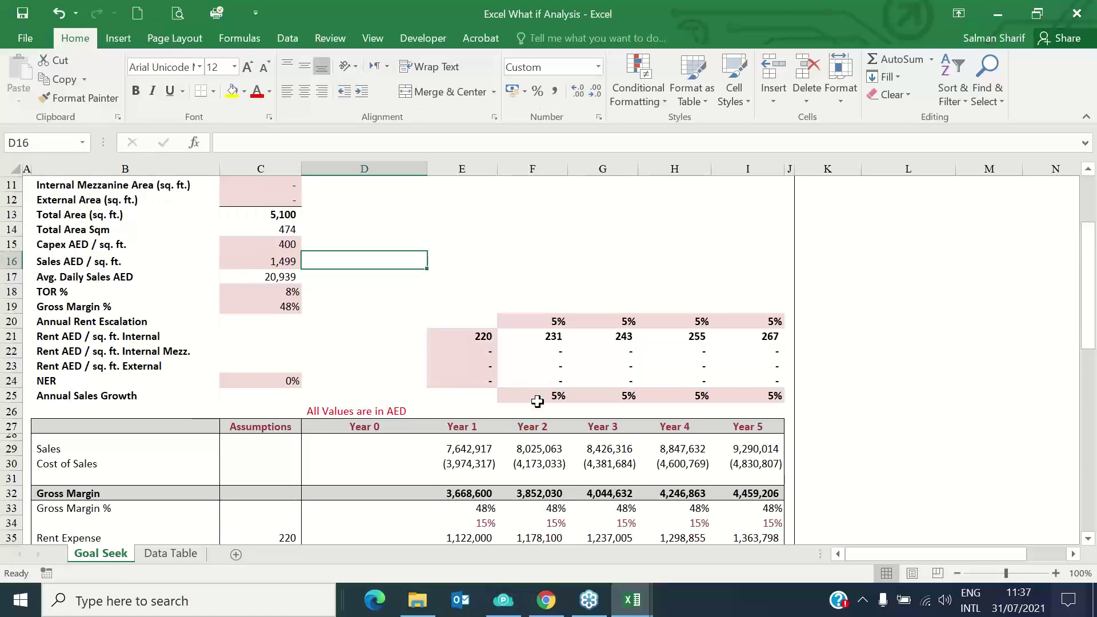
scroll(537, 403, down, 9)
Select D77 and undo three times to revert the Goal Seek sales change
scroll(537, 404, down, 4)
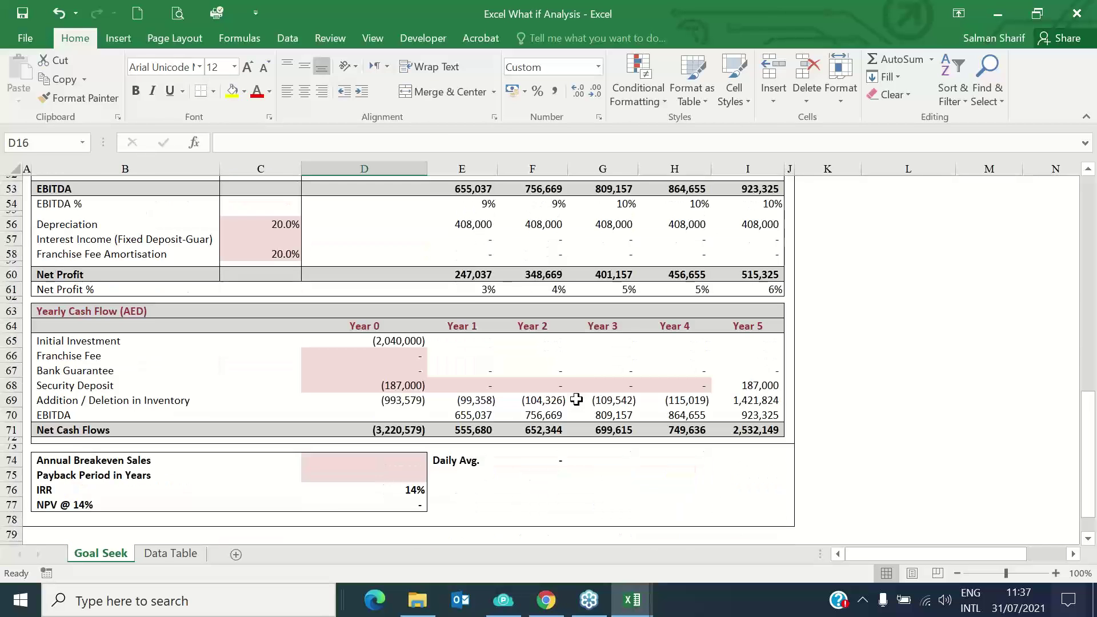
scroll(406, 436, down, 2)
click(405, 436)
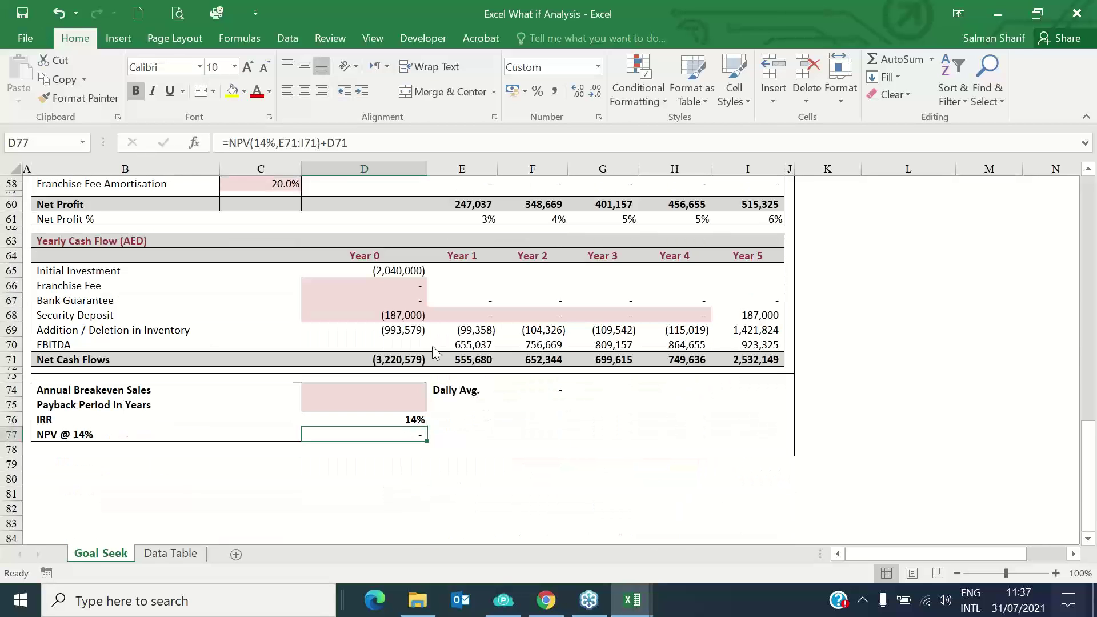
click(63, 10)
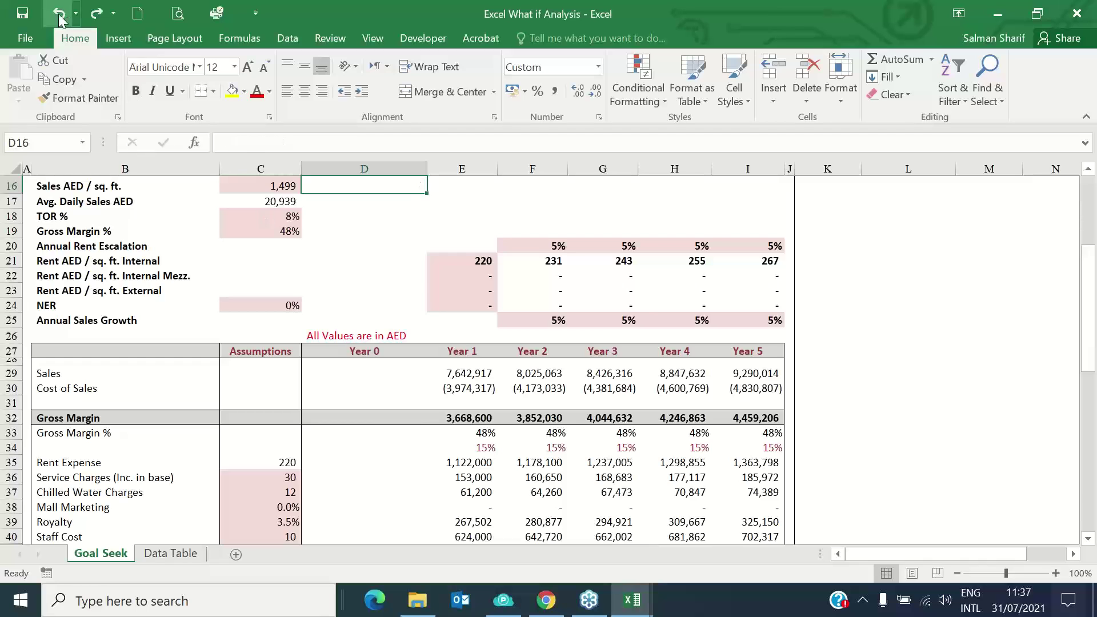
click(62, 9)
click(60, 16)
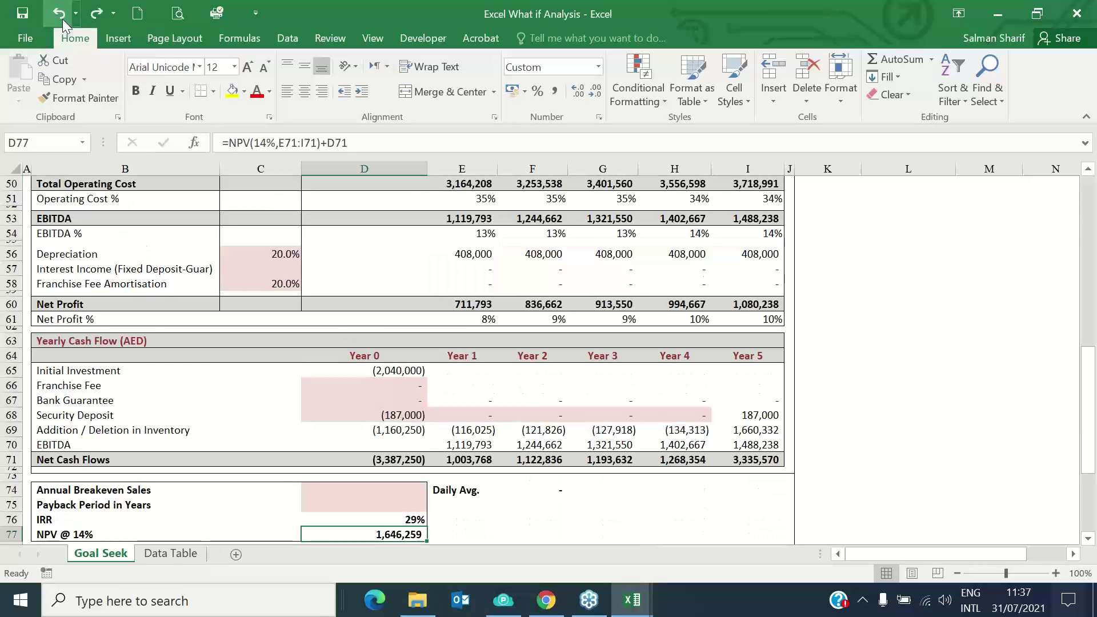
Review breakeven sales in D74, the Year 1 sales formula in E29 and NPV in D77
scroll(337, 330, up, 15)
scroll(355, 326, down, 20)
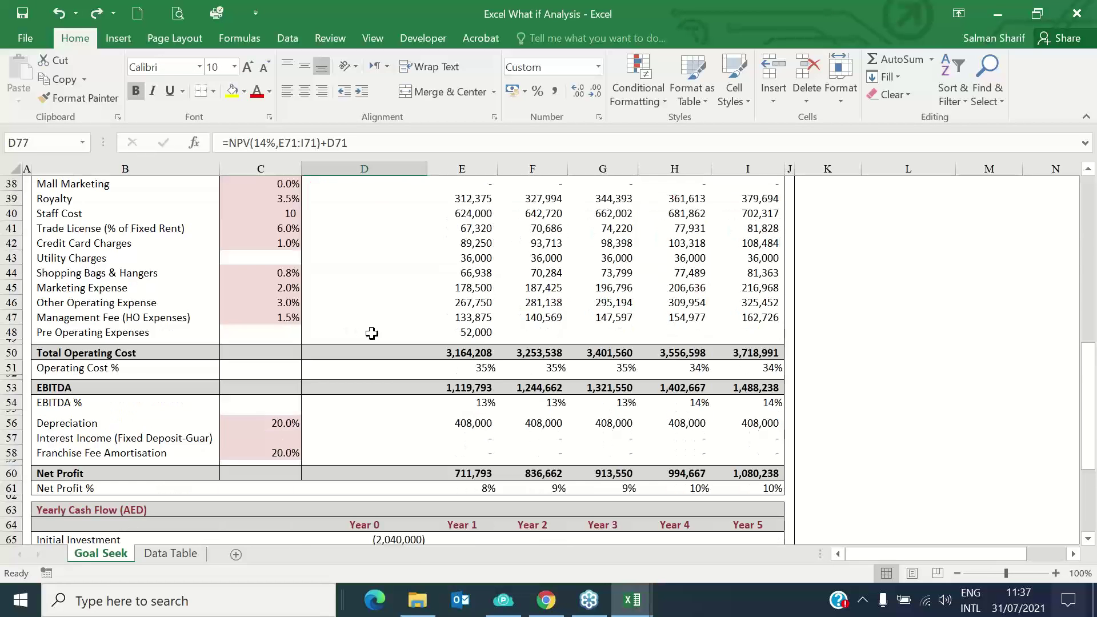
key(Up)
key(Up)
click(406, 385)
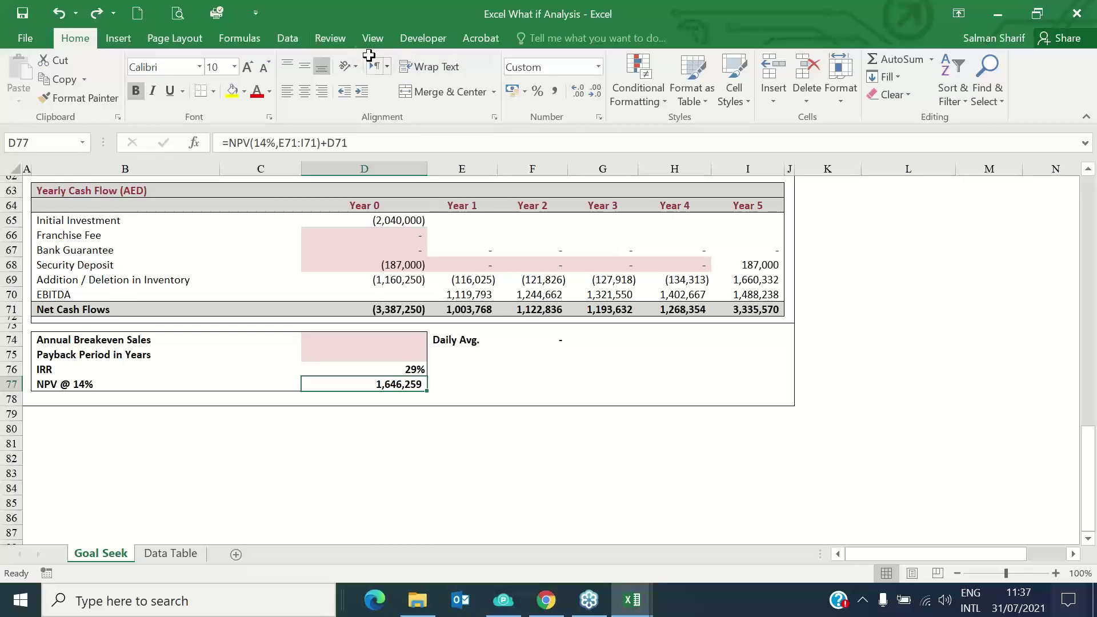
key(Up)
key(Up)
key(Up)
scroll(495, 347, up, 2)
scroll(492, 345, up, 12)
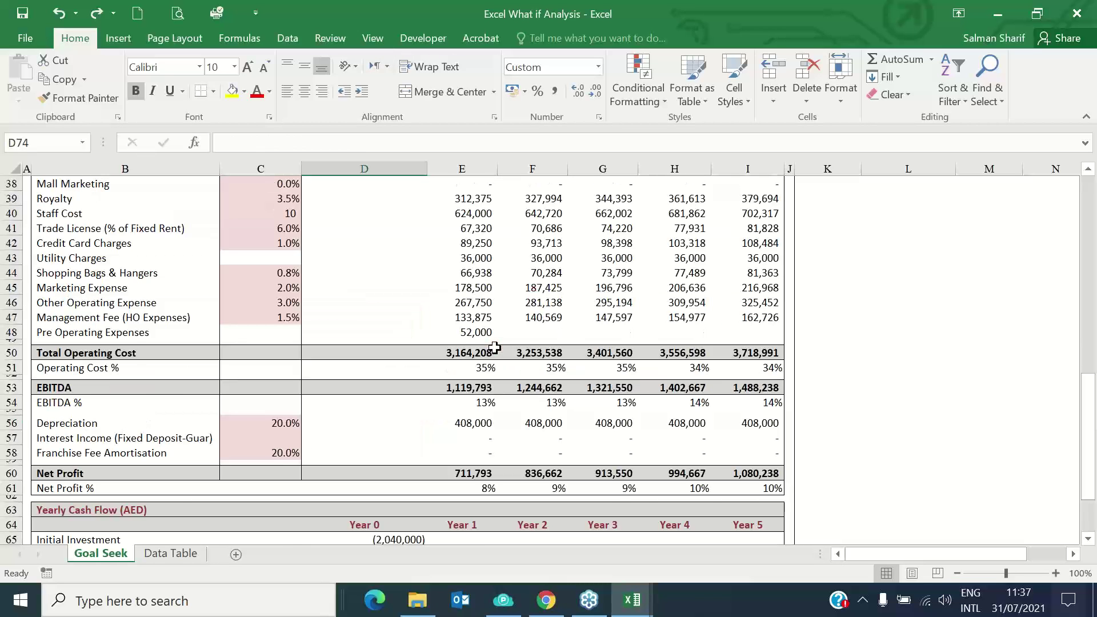
click(462, 311)
scroll(452, 541, down, 13)
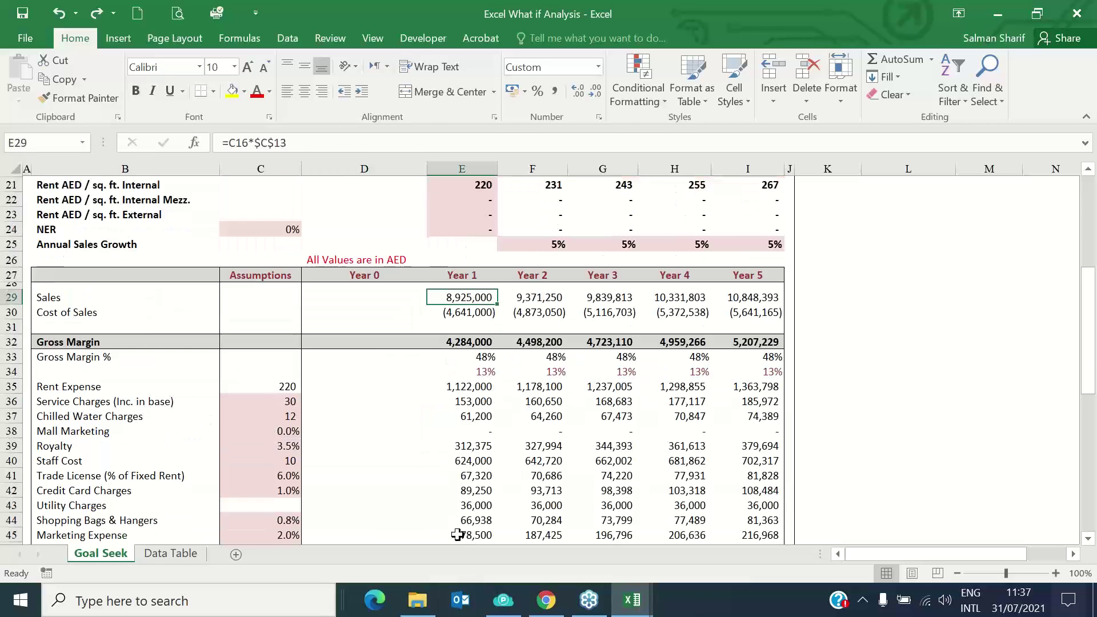
click(392, 418)
click(287, 38)
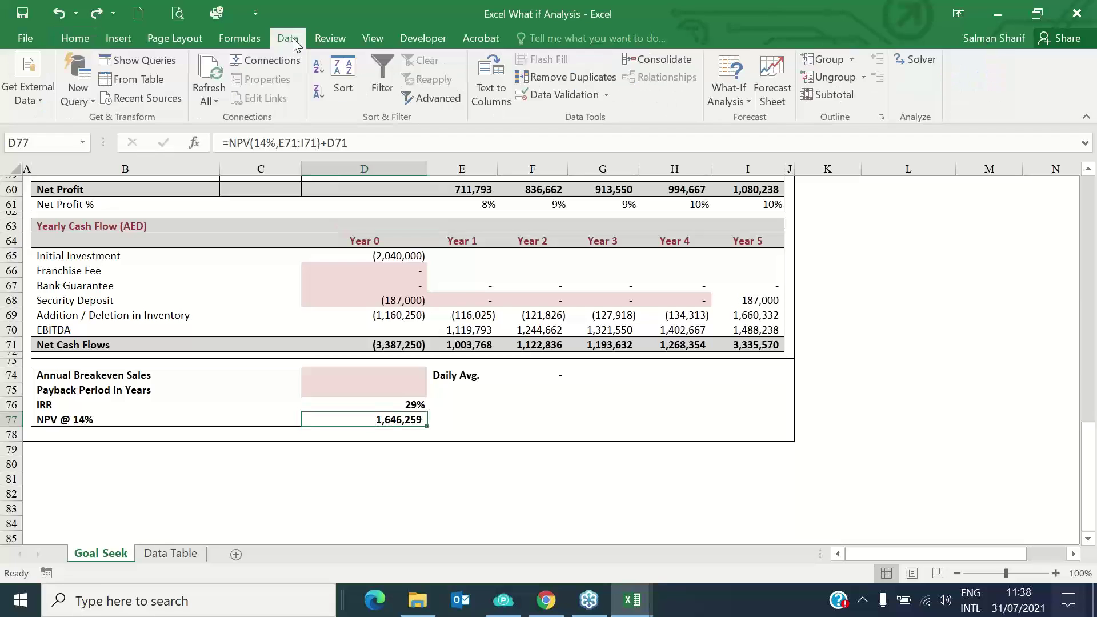
Goal Seek NPV to 0 by changing C16, dropping sales per sq. ft. to 1,499
click(724, 95)
click(759, 140)
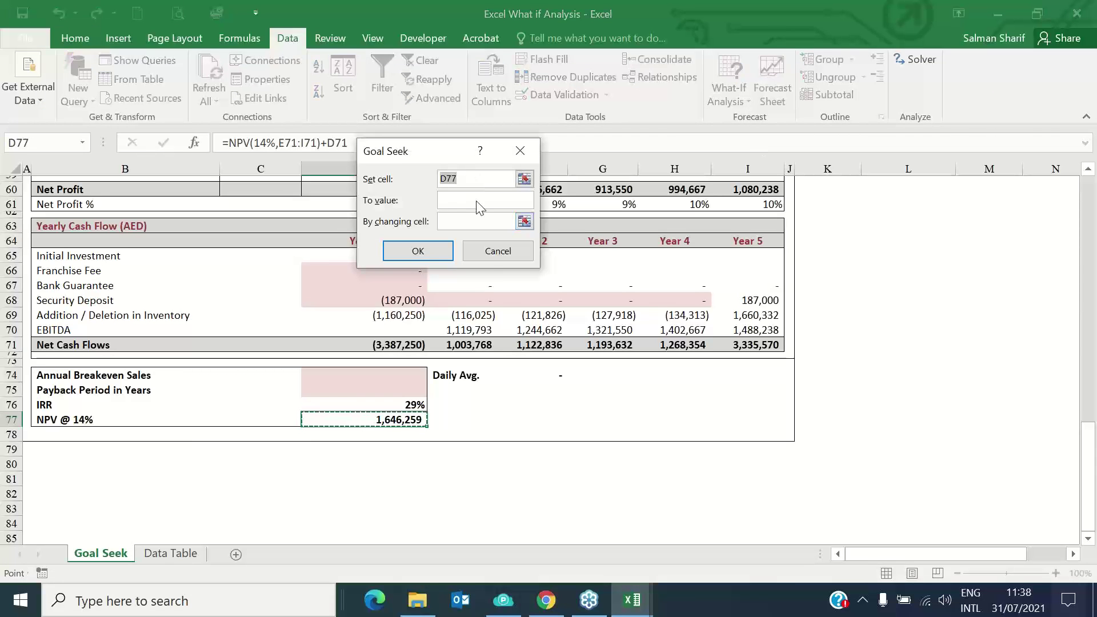
click(478, 200)
text(0)
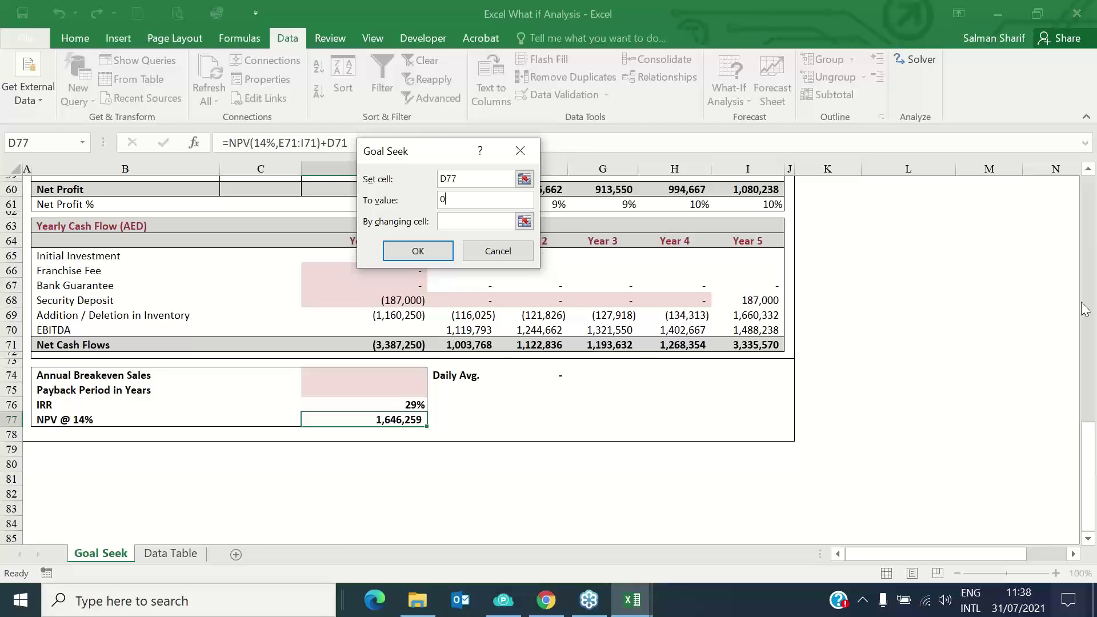
click(484, 224)
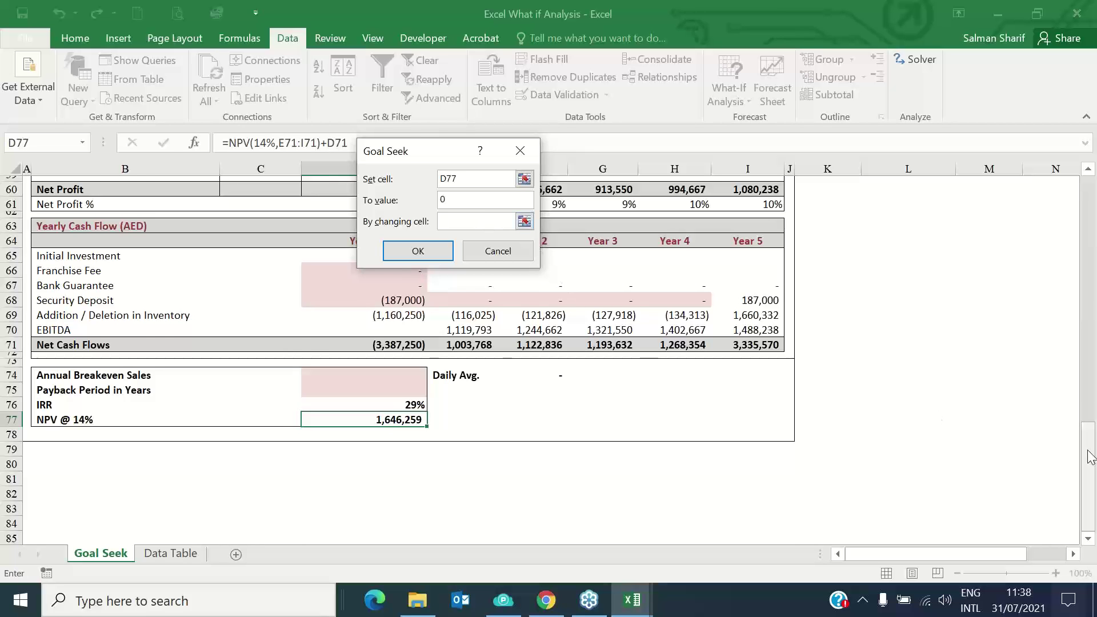
scroll(1092, 244, up, 1)
scroll(1093, 244, up, 19)
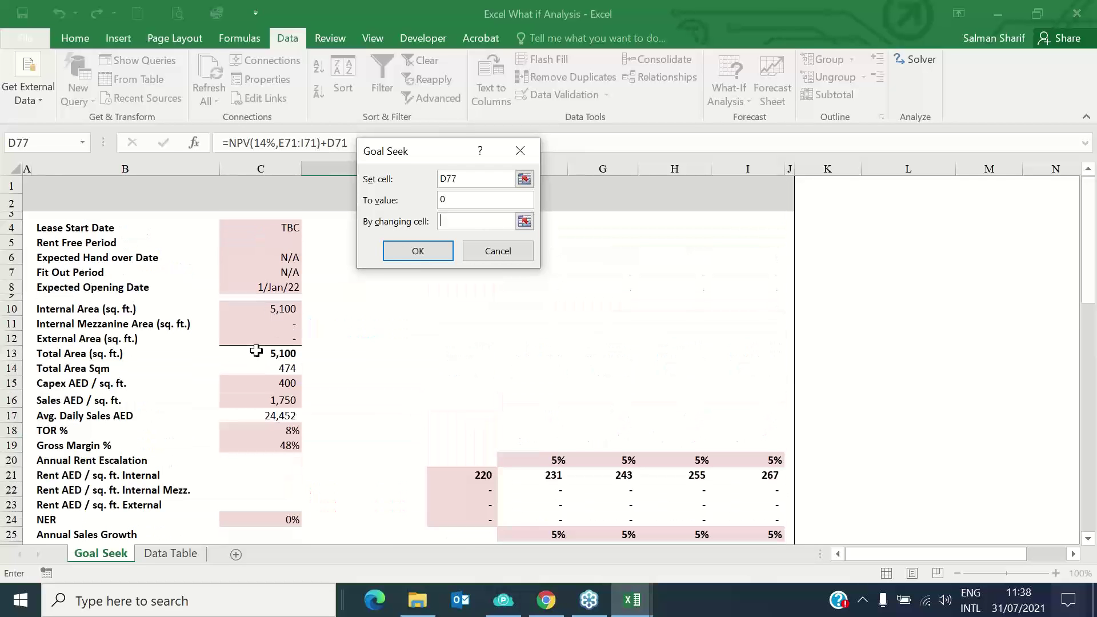
click(266, 400)
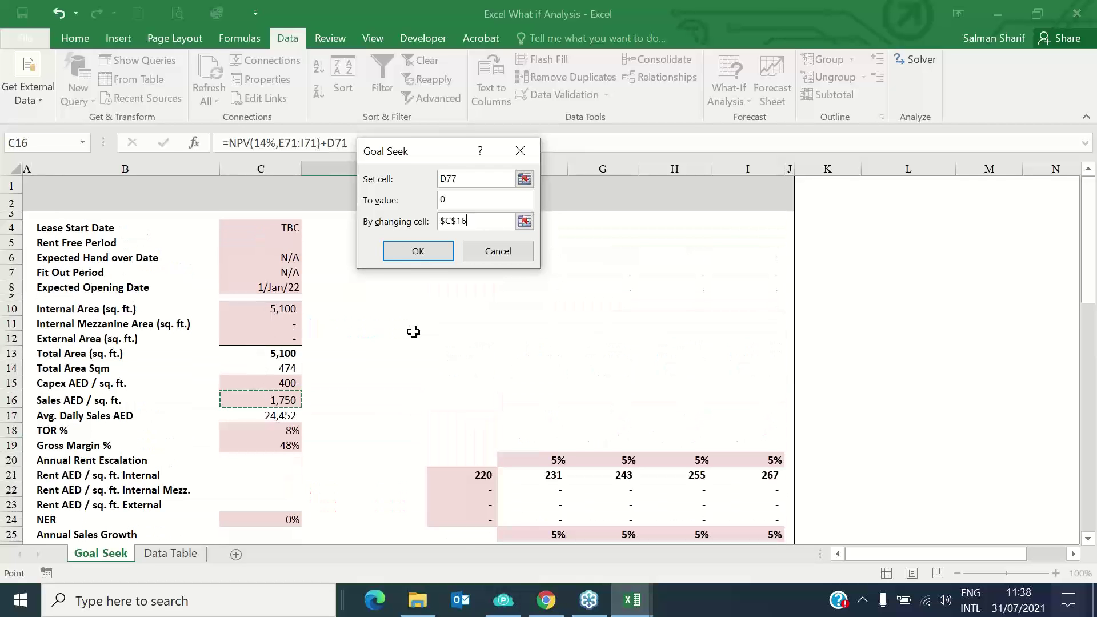
click(419, 251)
click(443, 249)
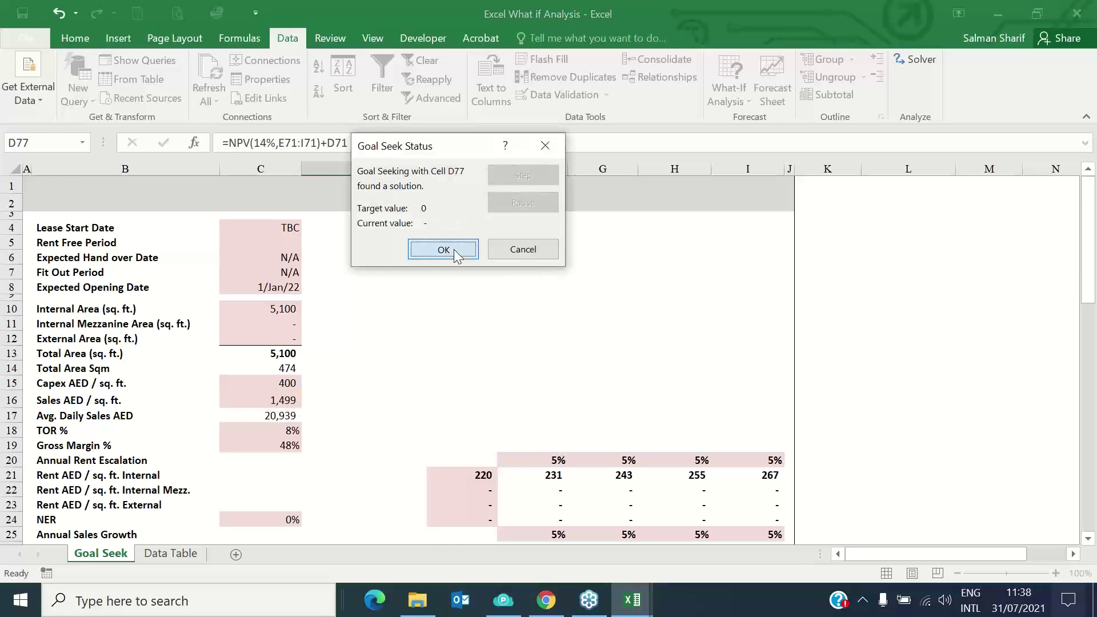
Check the Year 1 sales formula in E29, then undo the Goal Seek result
scroll(475, 442, down, 4)
click(470, 419)
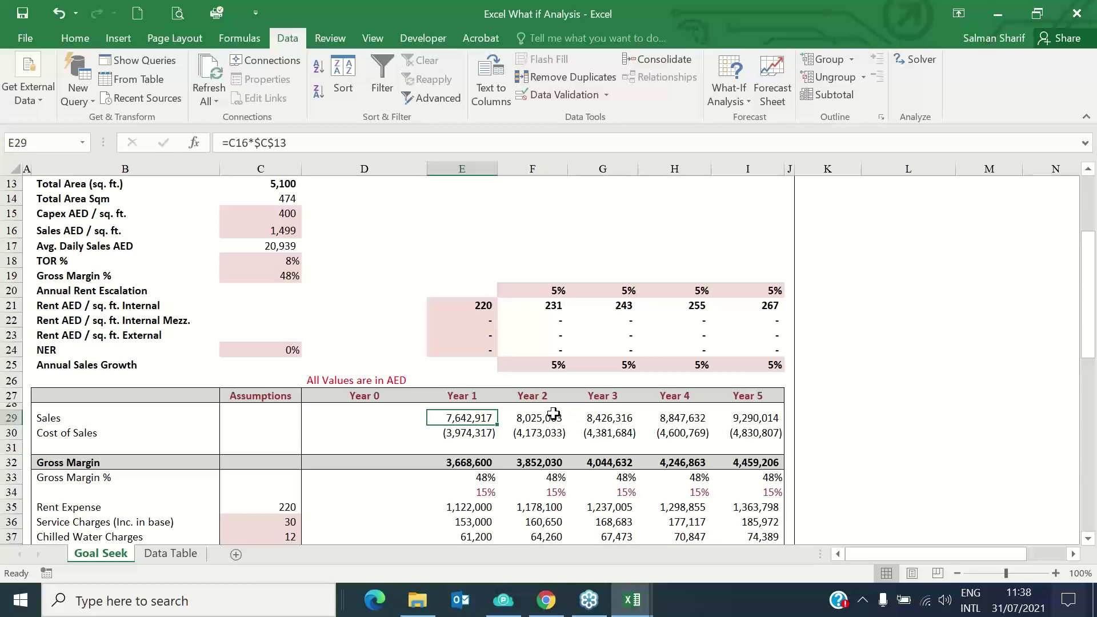
key(ctrl+z)
key(ctrl+z)
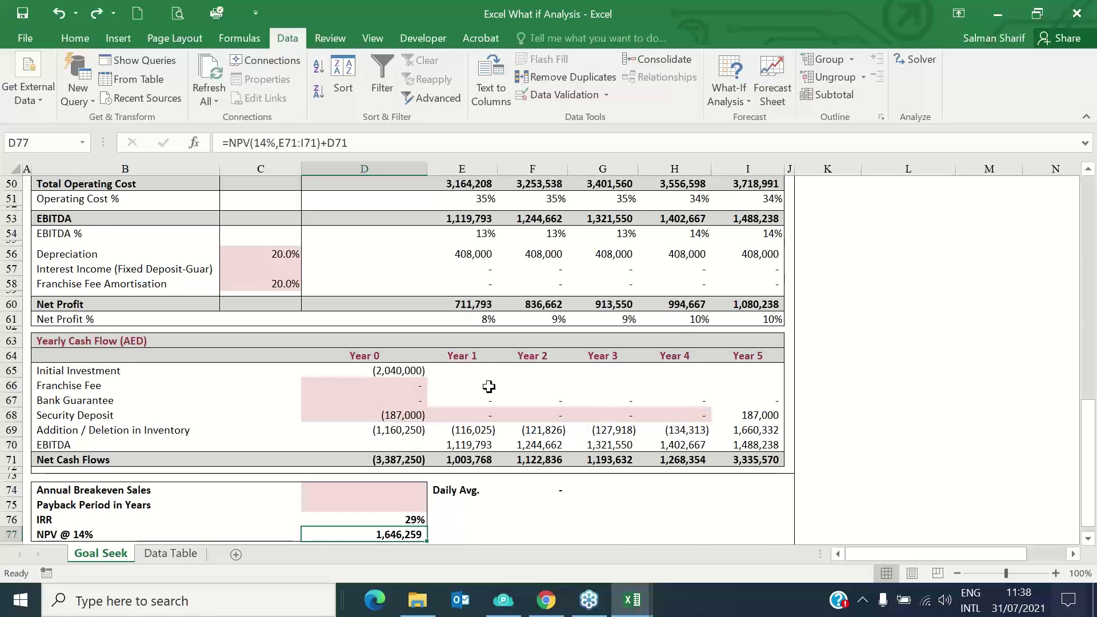
Enter 7642000 as annual breakeven sales in D74 and check the daily average in F74
scroll(489, 387, up, 10)
scroll(488, 371, down, 7)
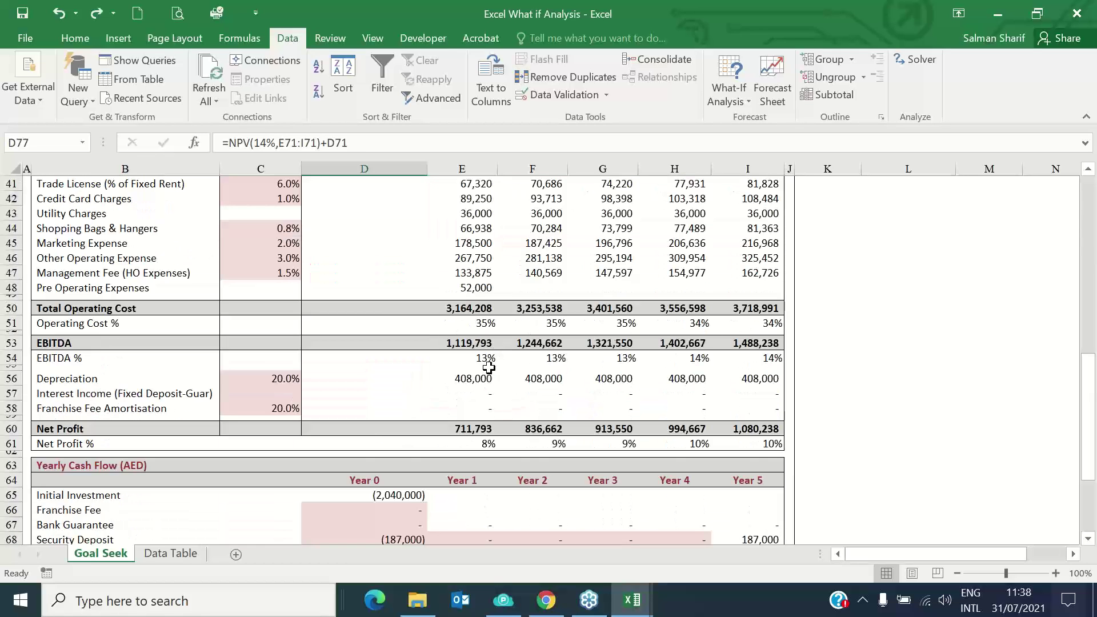
scroll(489, 367, down, 6)
click(426, 375)
text(7)
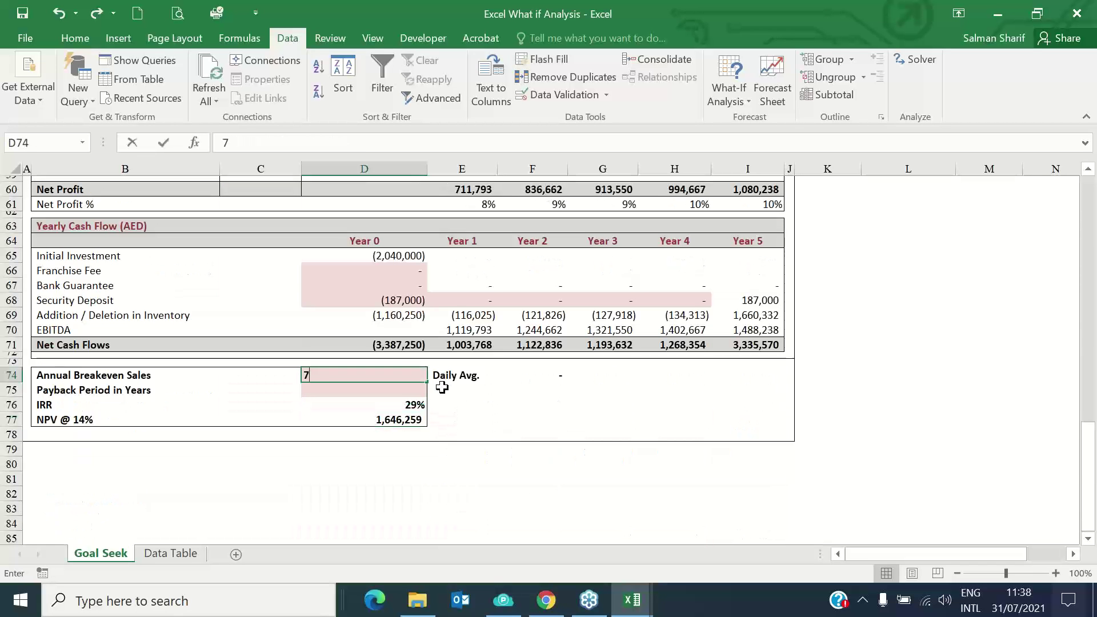
text(642000)
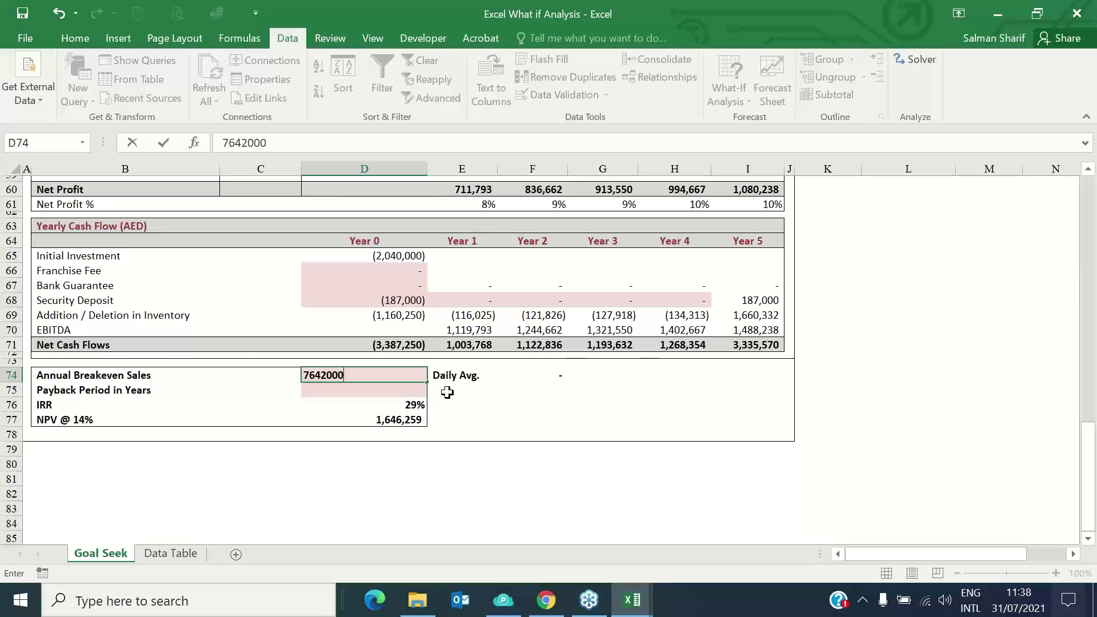
key(Return)
click(538, 376)
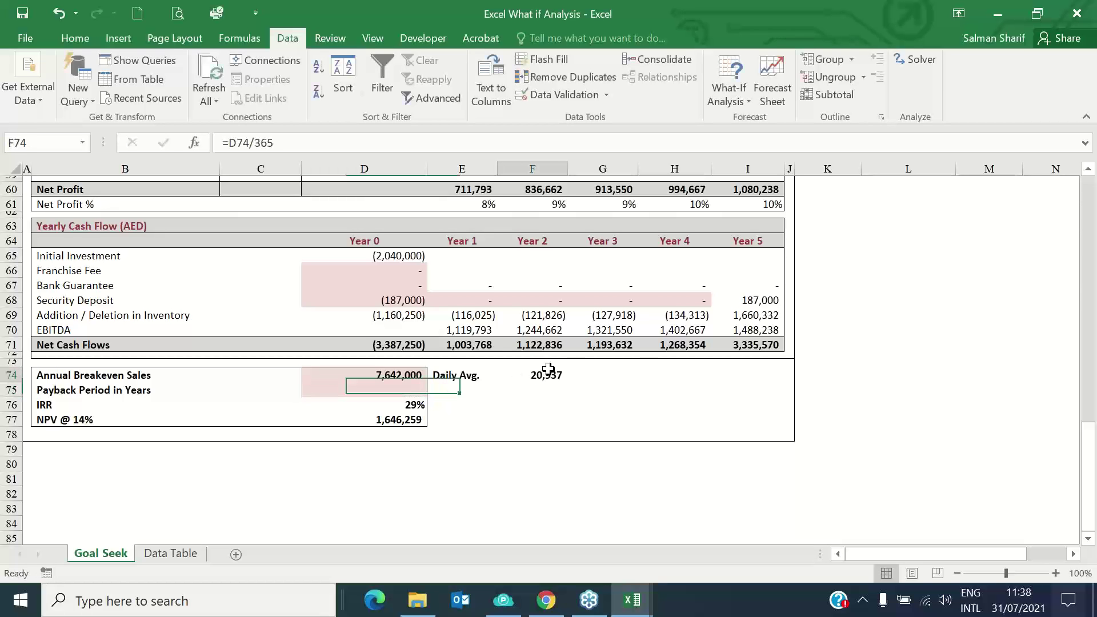
Inspect the average daily sales formula in C17 and confirm sales per sq. ft. is 1,750
scroll(597, 401, up, 14)
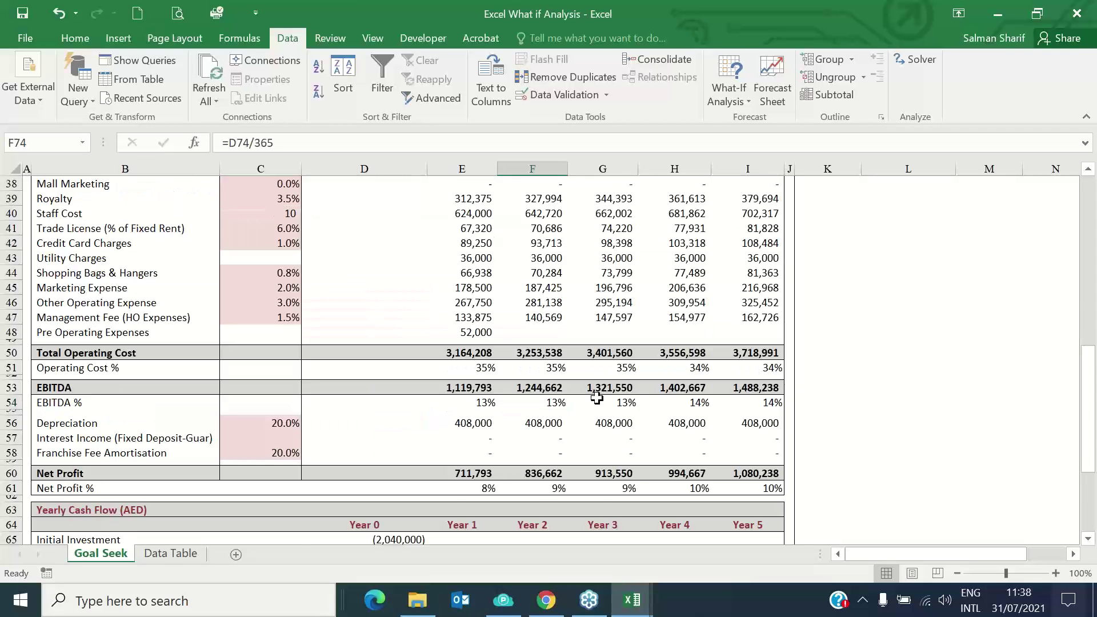
scroll(571, 394, up, 2)
click(261, 231)
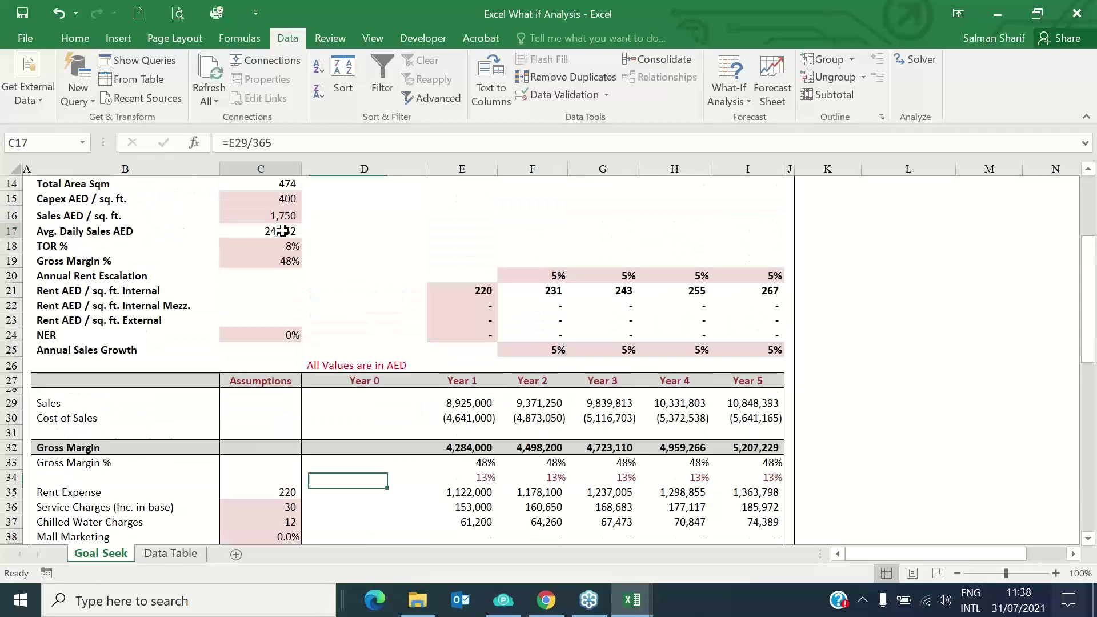
scroll(594, 305, down, 1)
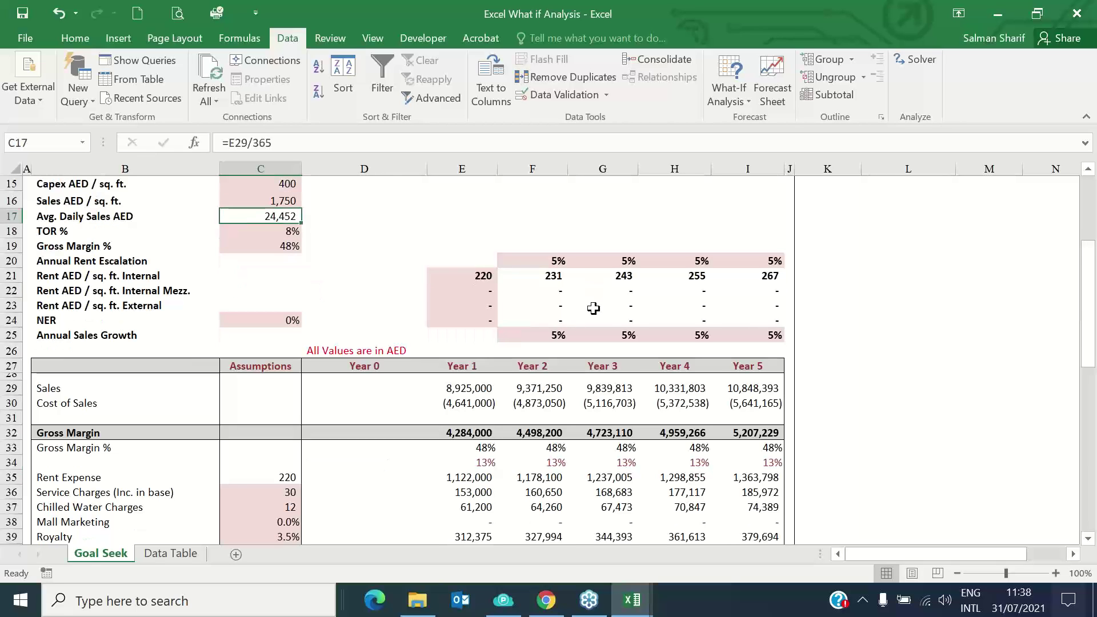
scroll(594, 308, down, 2)
scroll(593, 309, down, 10)
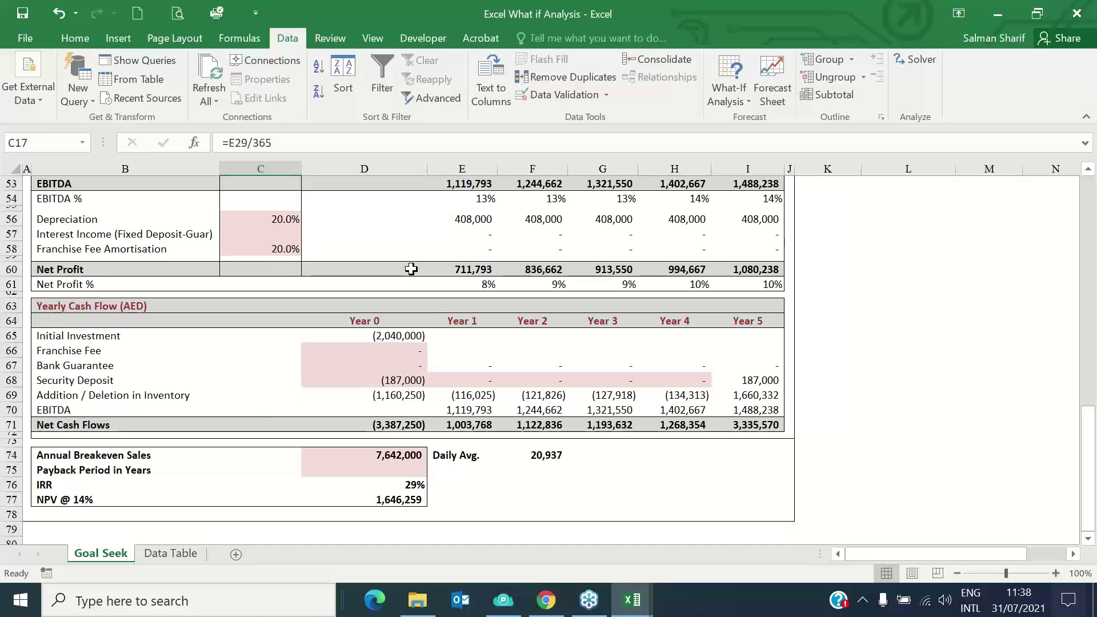
scroll(412, 268, up, 1)
scroll(411, 268, up, 7)
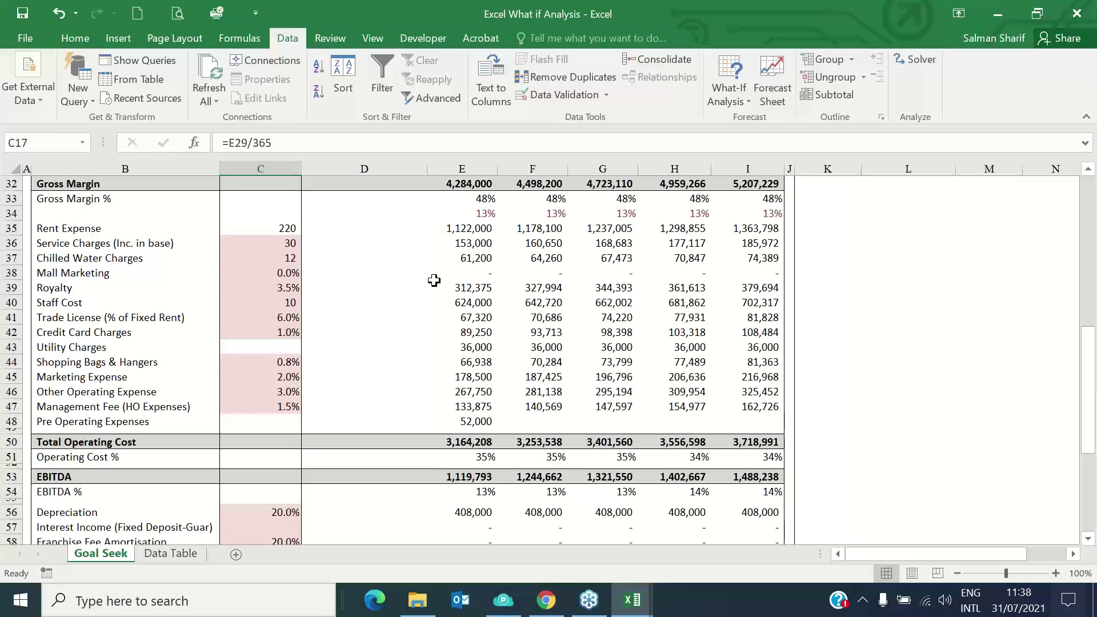
scroll(435, 280, up, 8)
click(277, 300)
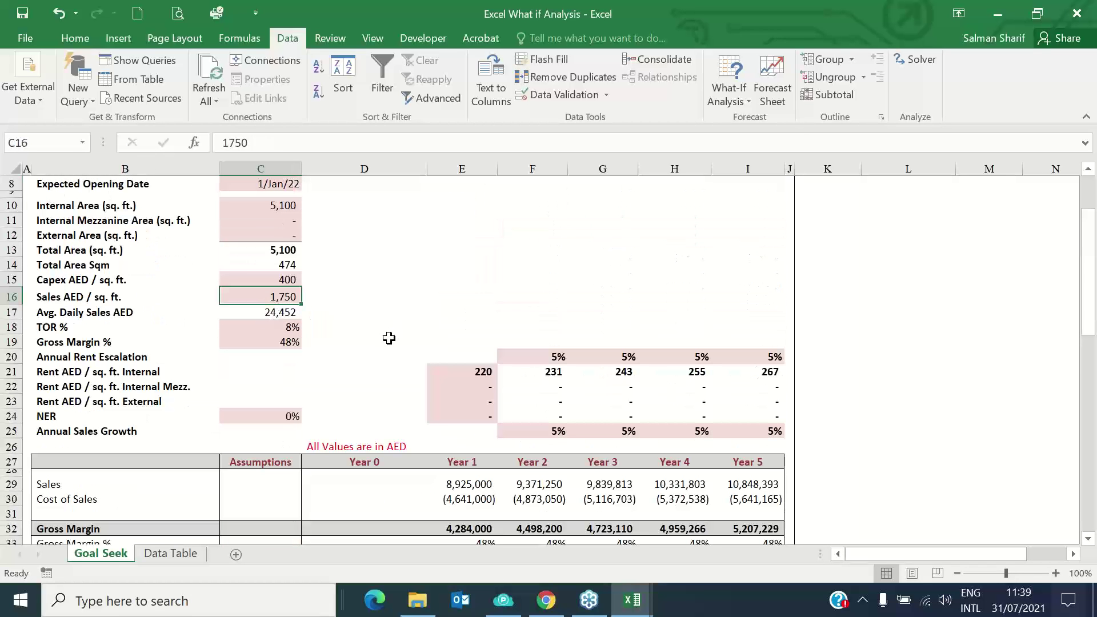
scroll(384, 331, down, 2)
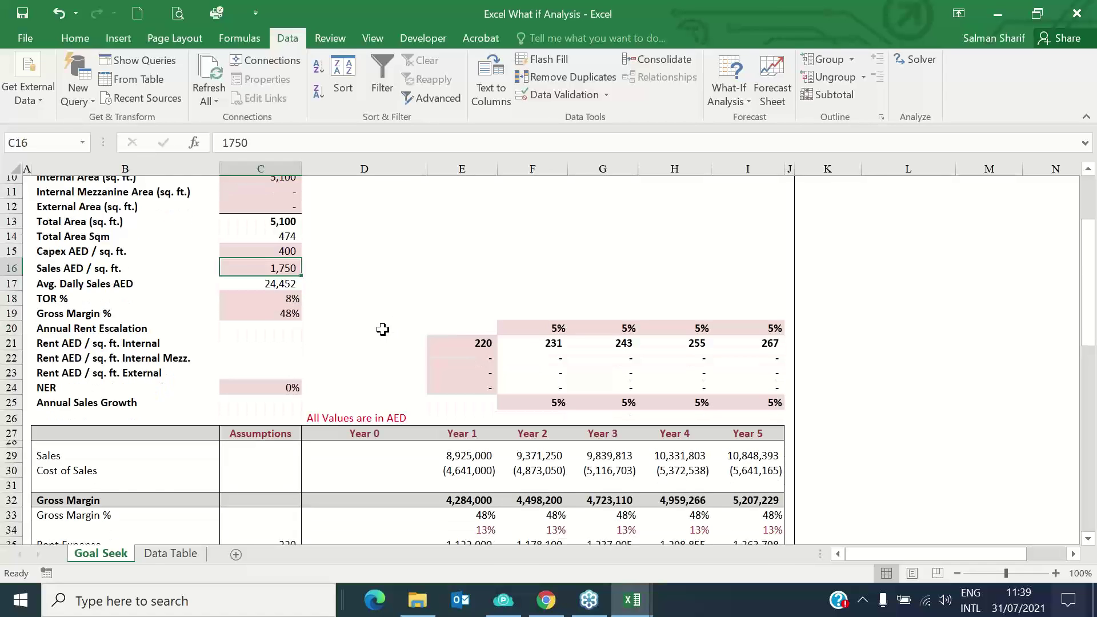
scroll(382, 330, down, 14)
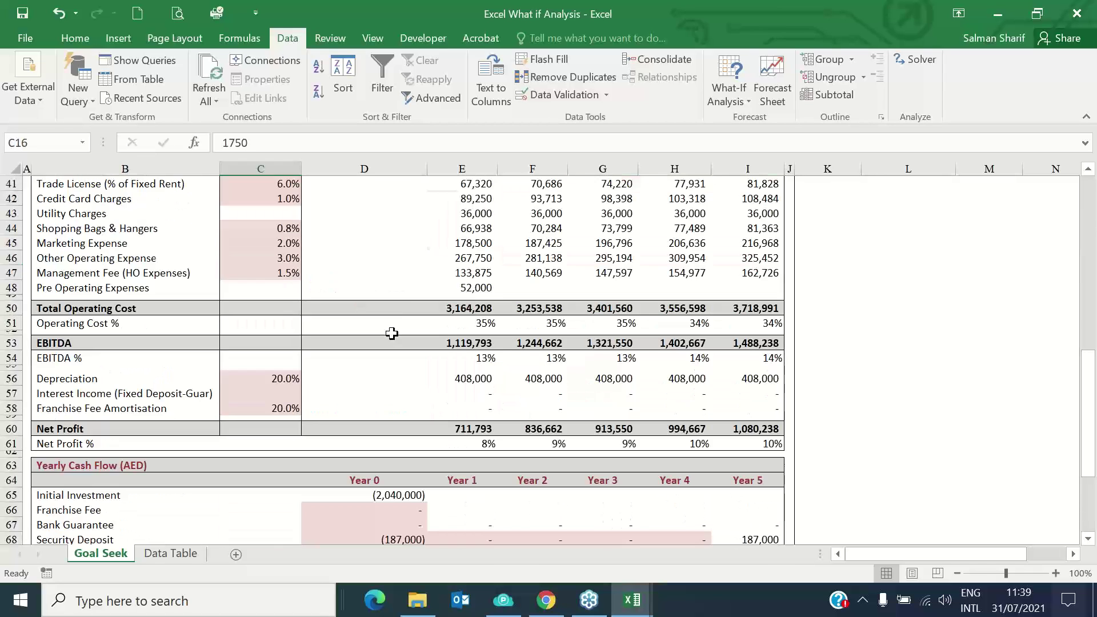
scroll(380, 319, up, 8)
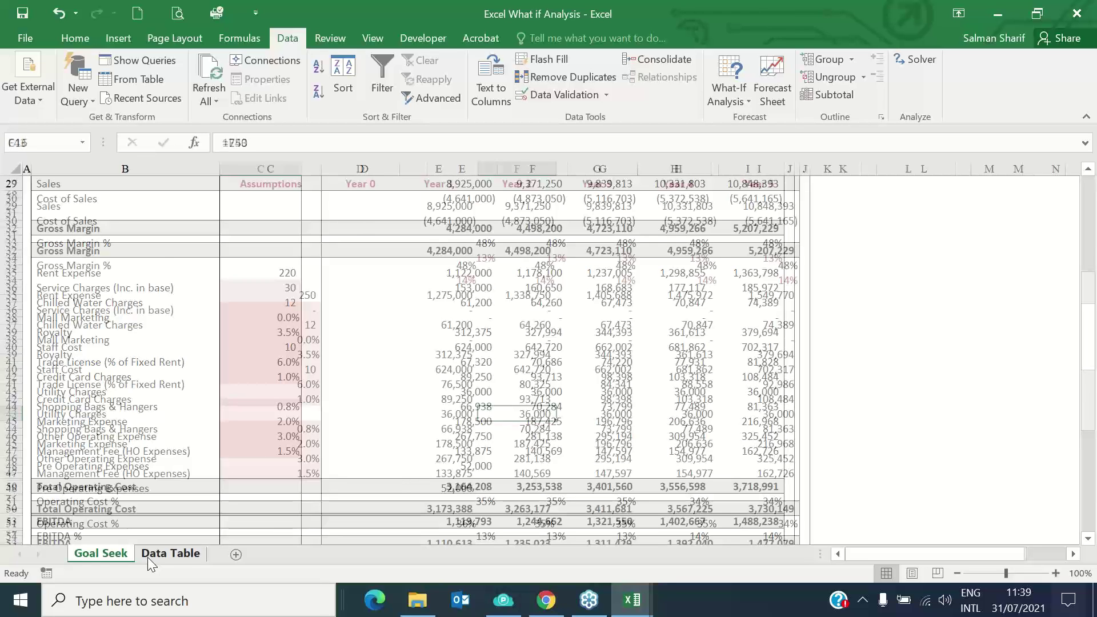
Switch to the Data Table sheet and select rows 80–99 holding the NPV and IRR tables
click(148, 557)
scroll(450, 410, down, 1)
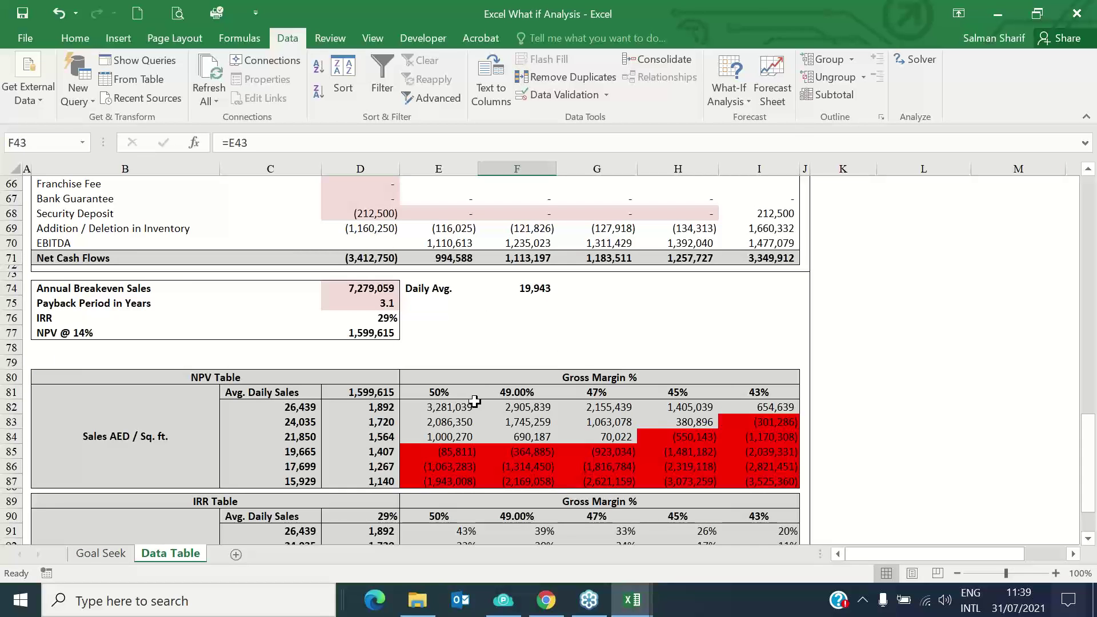
drag(11, 377, 11, 537)
click(561, 375)
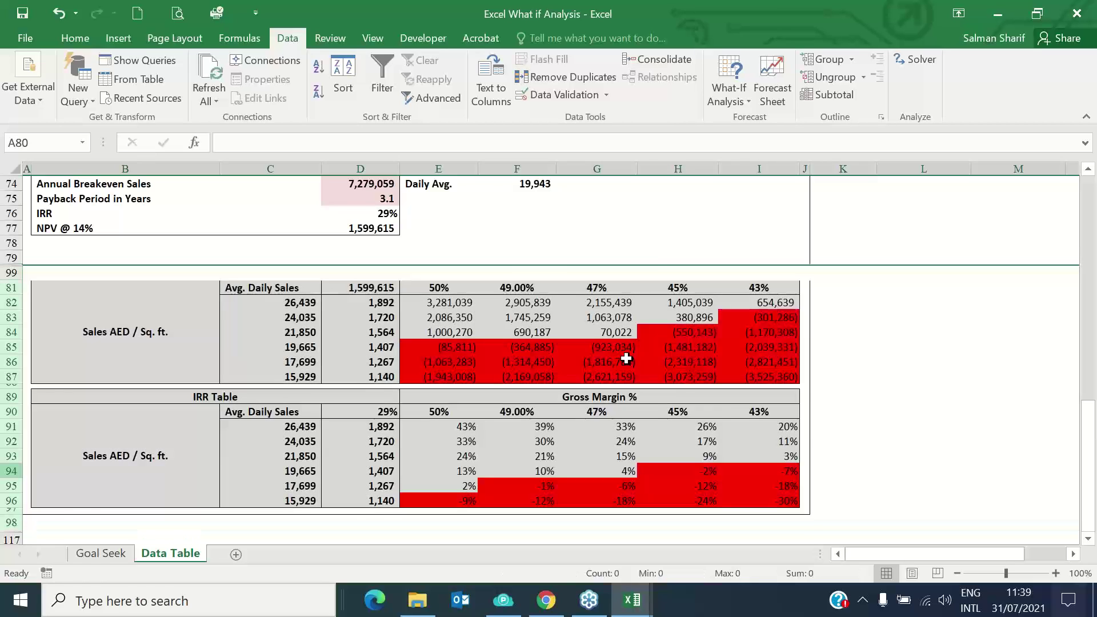
scroll(486, 380, up, 20)
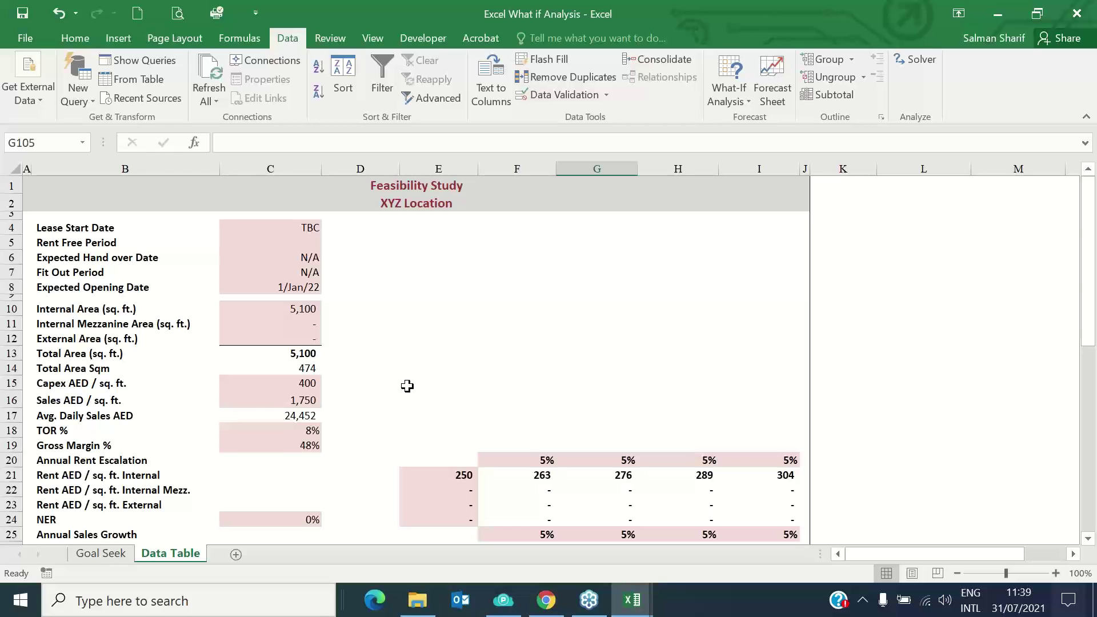
Review the sales per sq. ft. and Gross Margin % inputs, then select C101
click(292, 397)
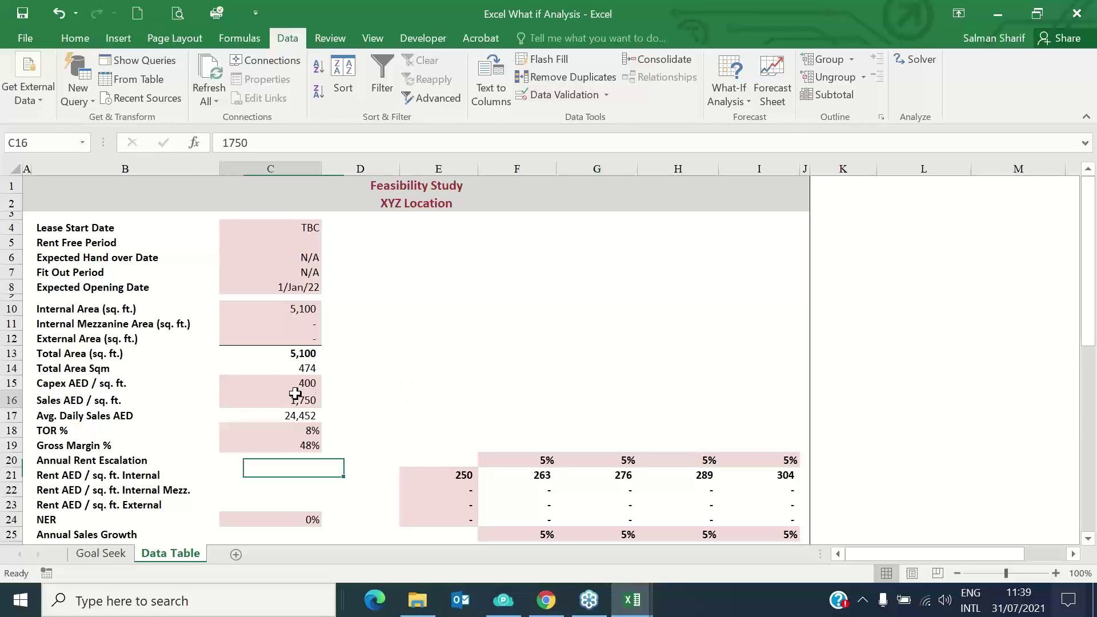
click(291, 445)
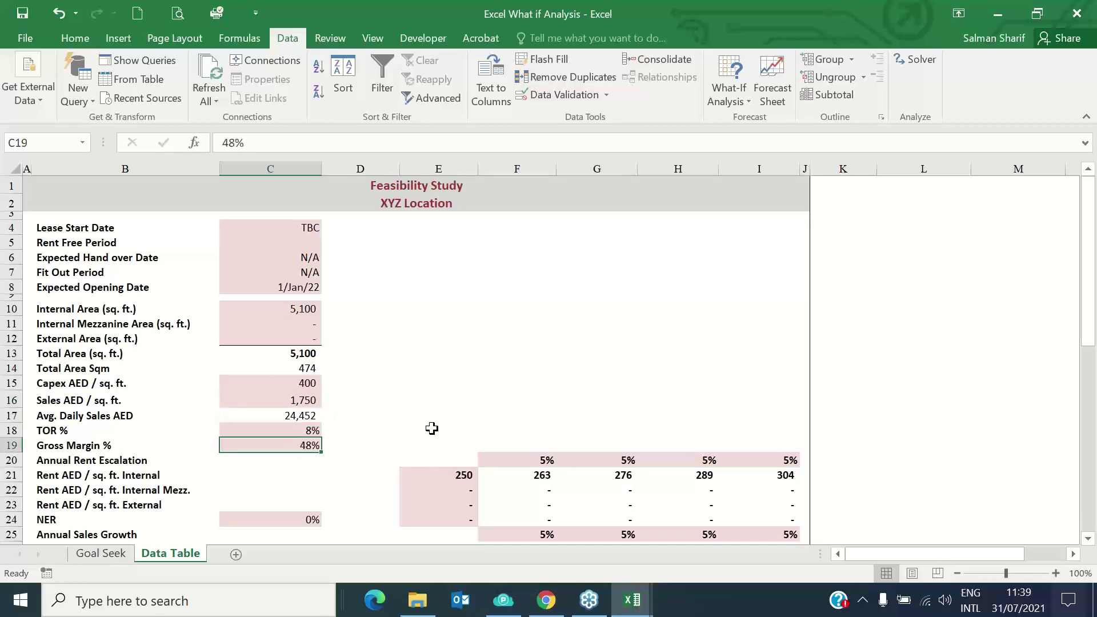
scroll(438, 429, down, 3)
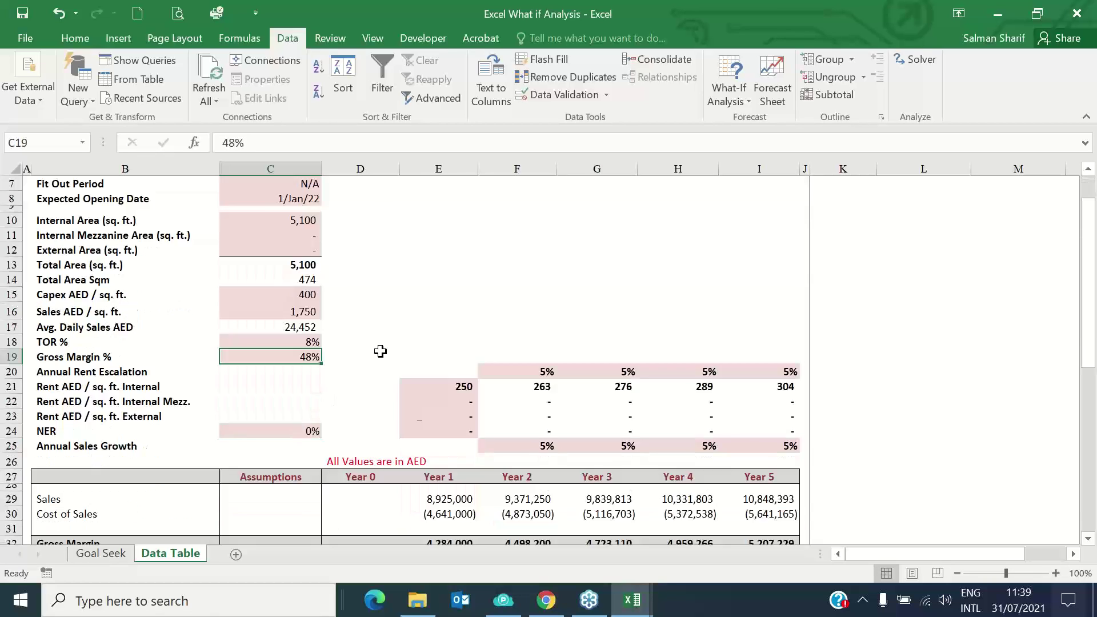
scroll(380, 351, down, 4)
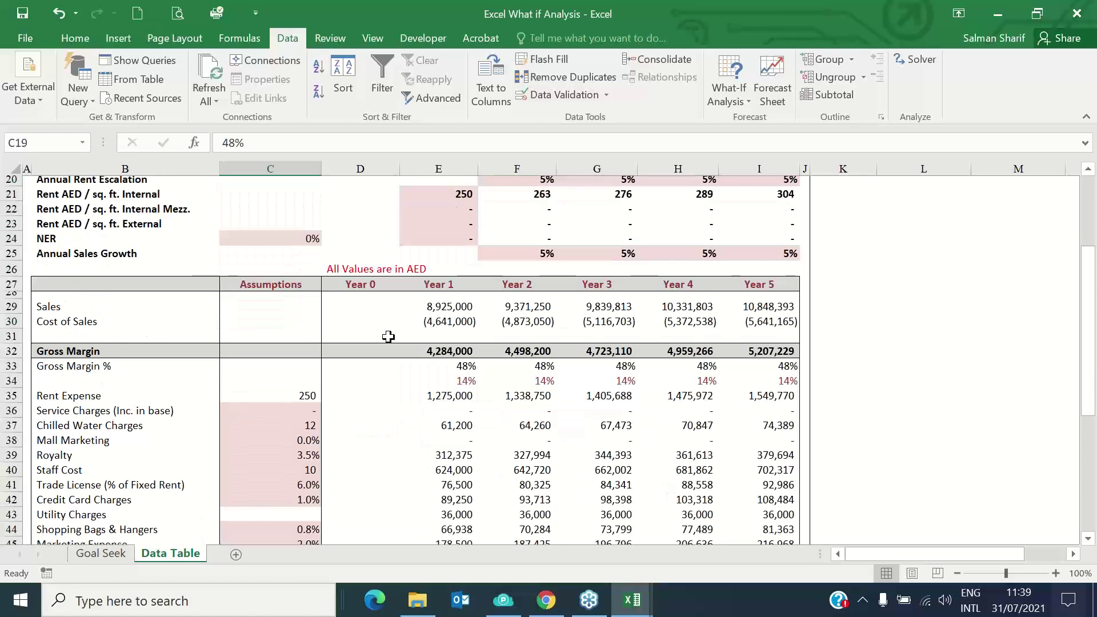
scroll(297, 274, up, 2)
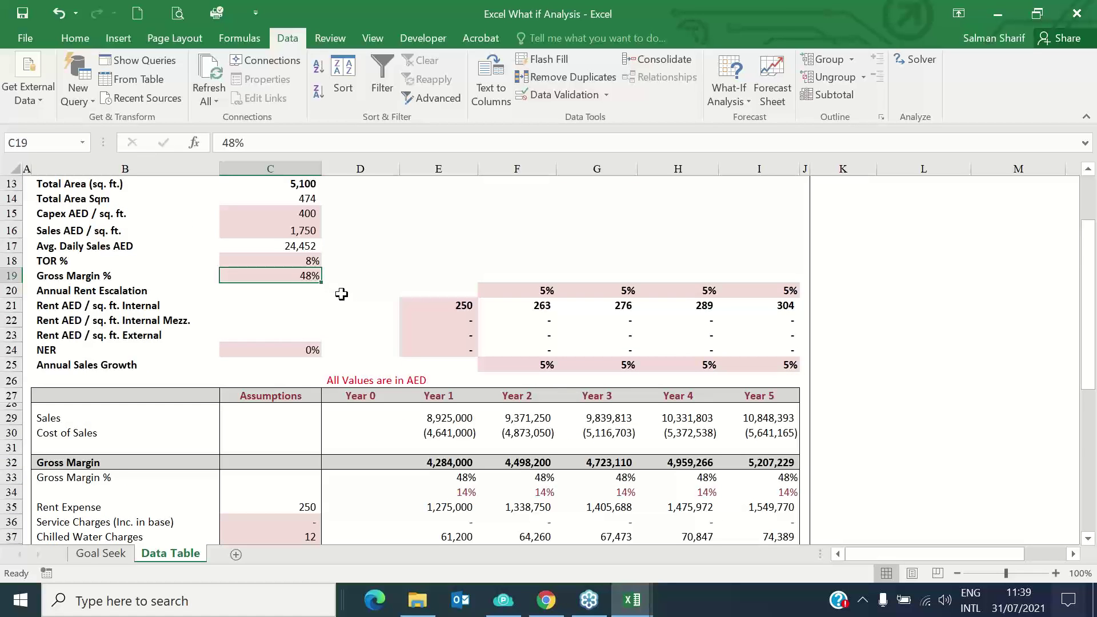
scroll(341, 294, down, 1)
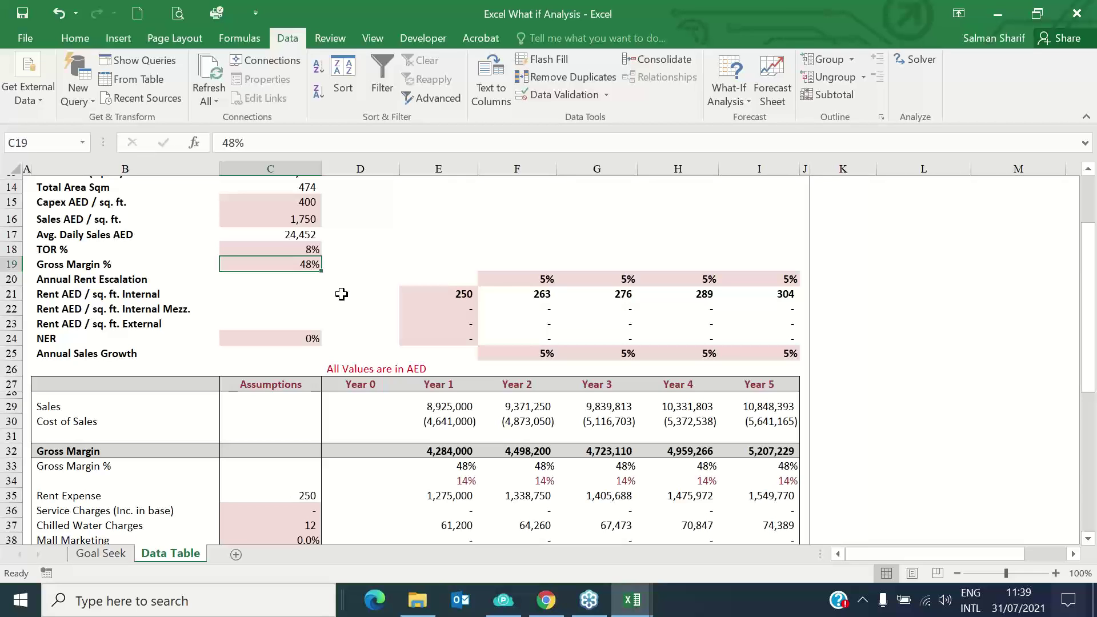
scroll(341, 294, down, 3)
scroll(321, 304, up, 3)
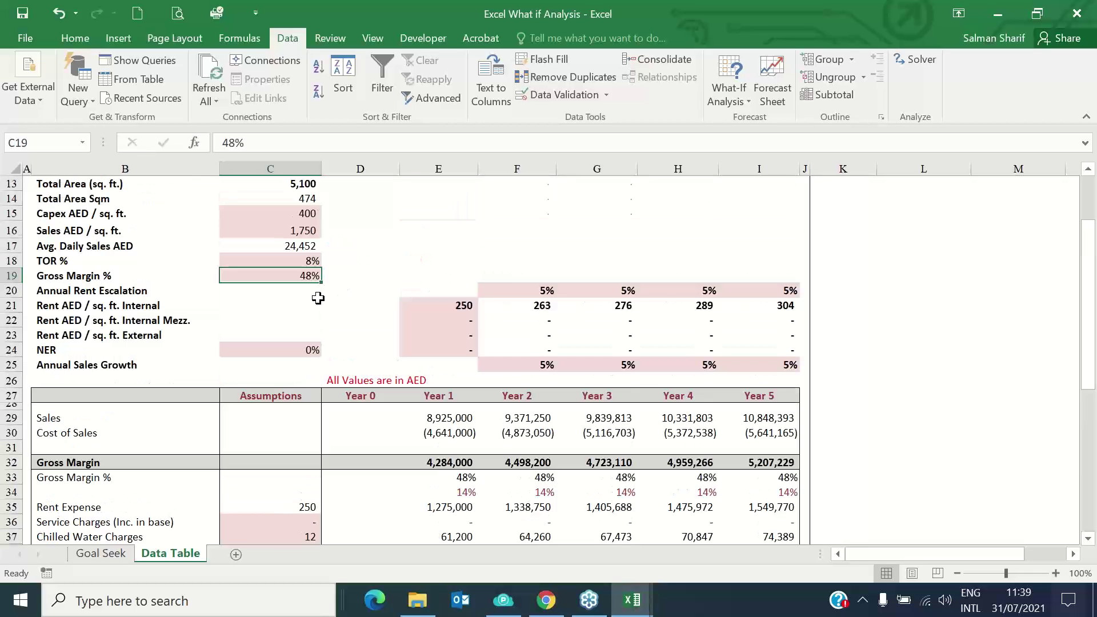
scroll(321, 303, down, 16)
scroll(241, 473, down, 1)
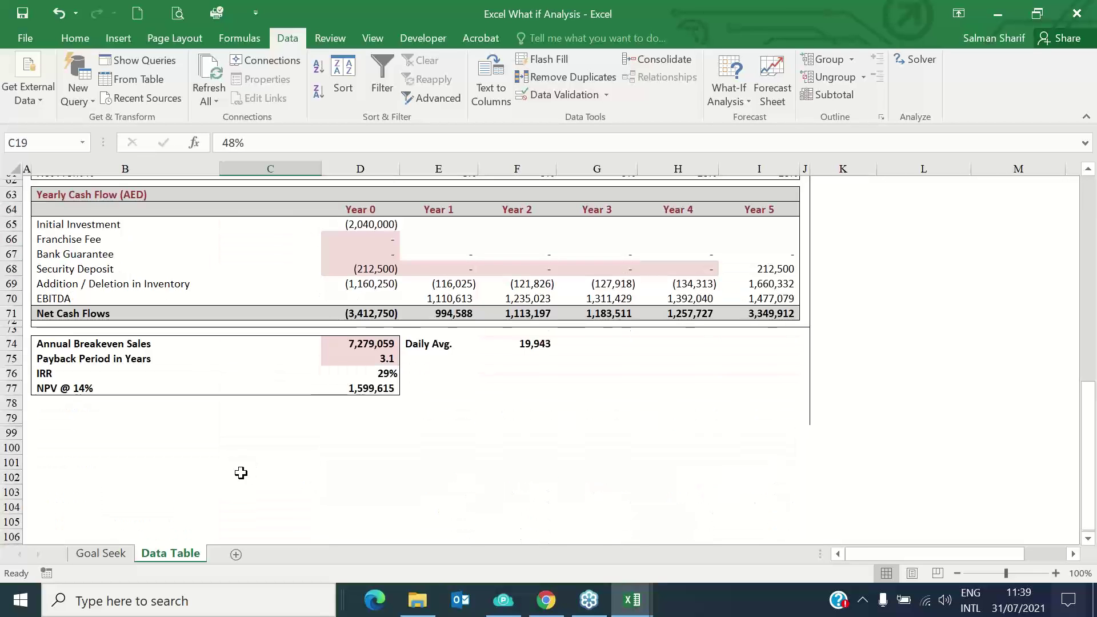
click(248, 439)
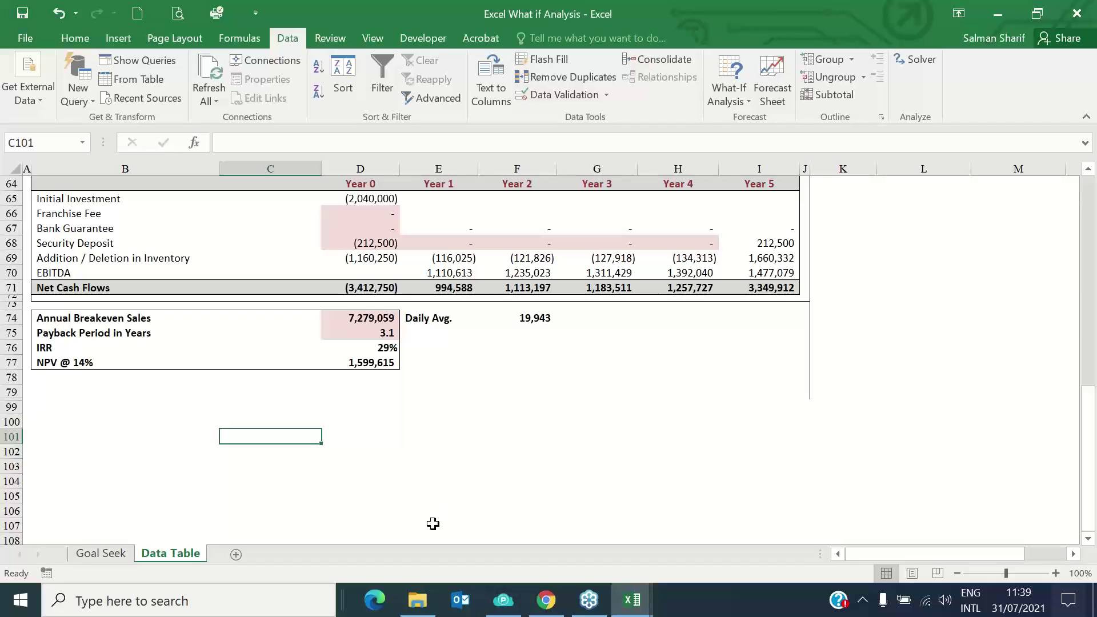
Label C101 'Gross Margin %' and enter 50%, 48%, 46% and 44% below it
text(Gross Tab)
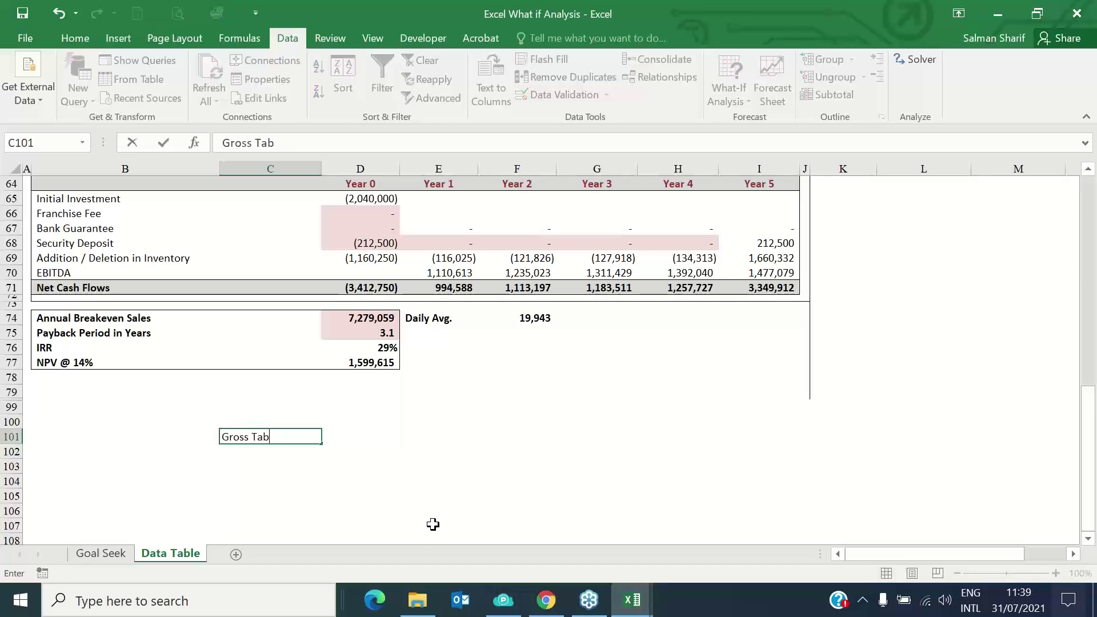
key(BackSpace)
key(BackSpace)
key(BackSpace)
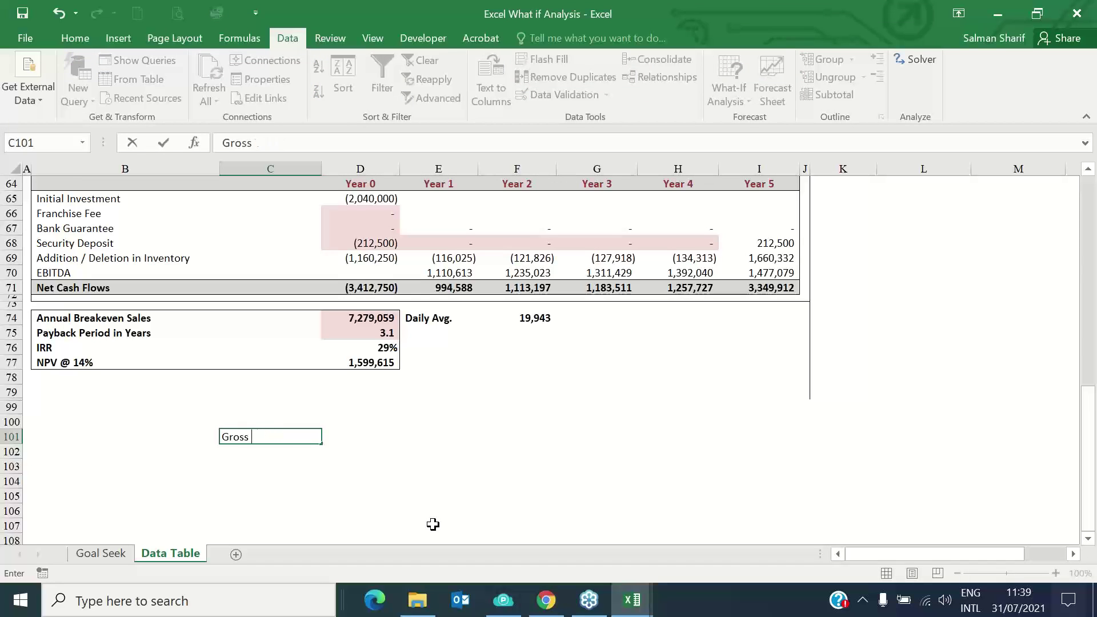
text(Margin %)
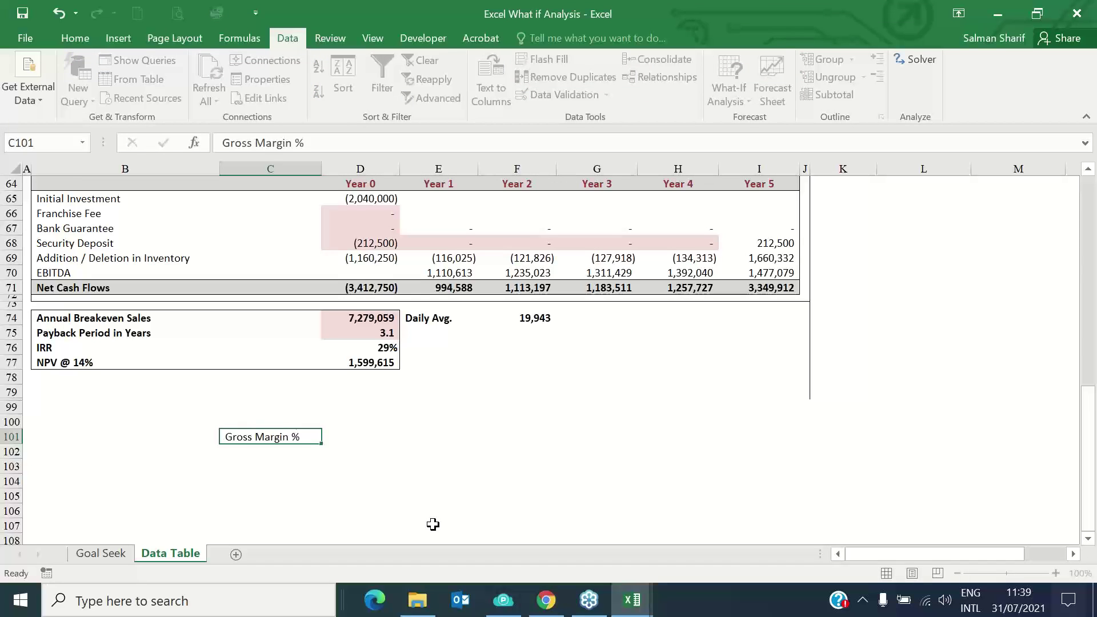
key(Return)
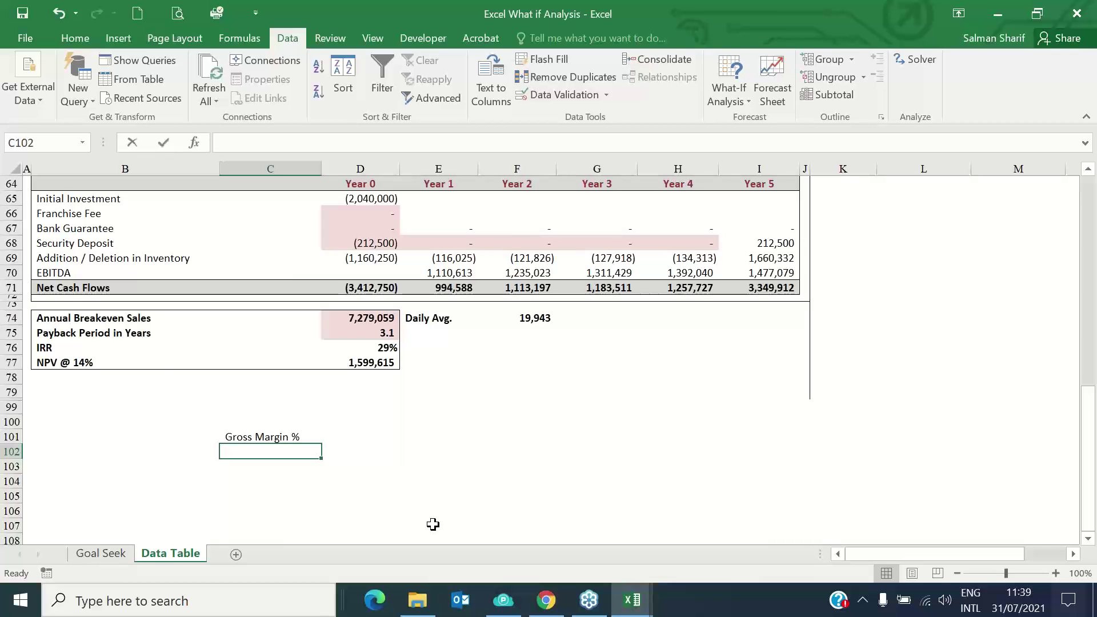
text(50%)
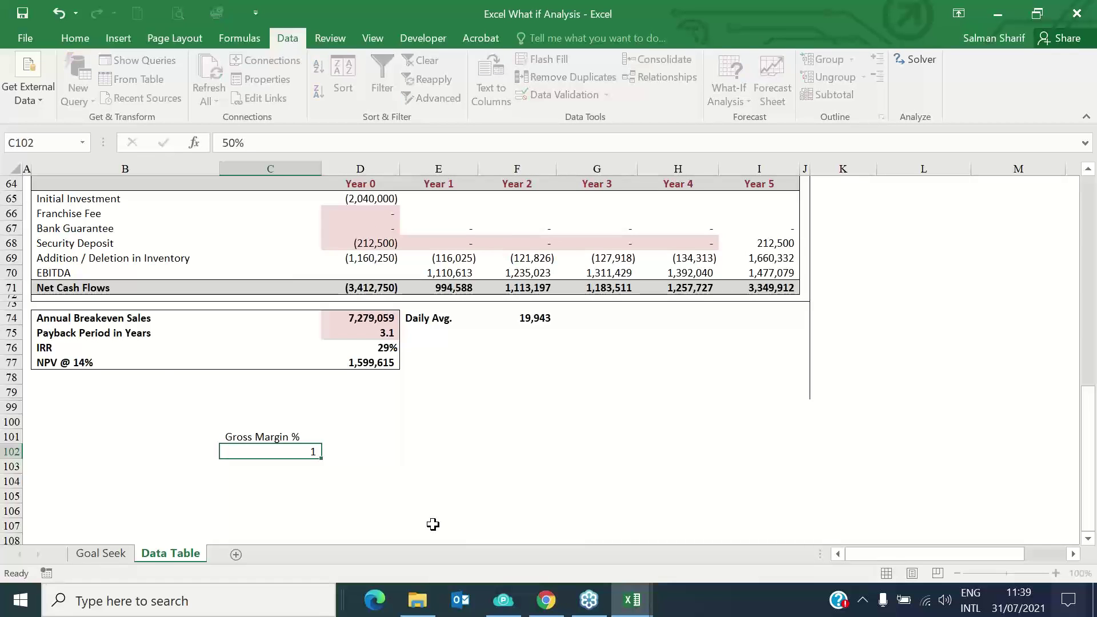
key(Return)
text(88%)
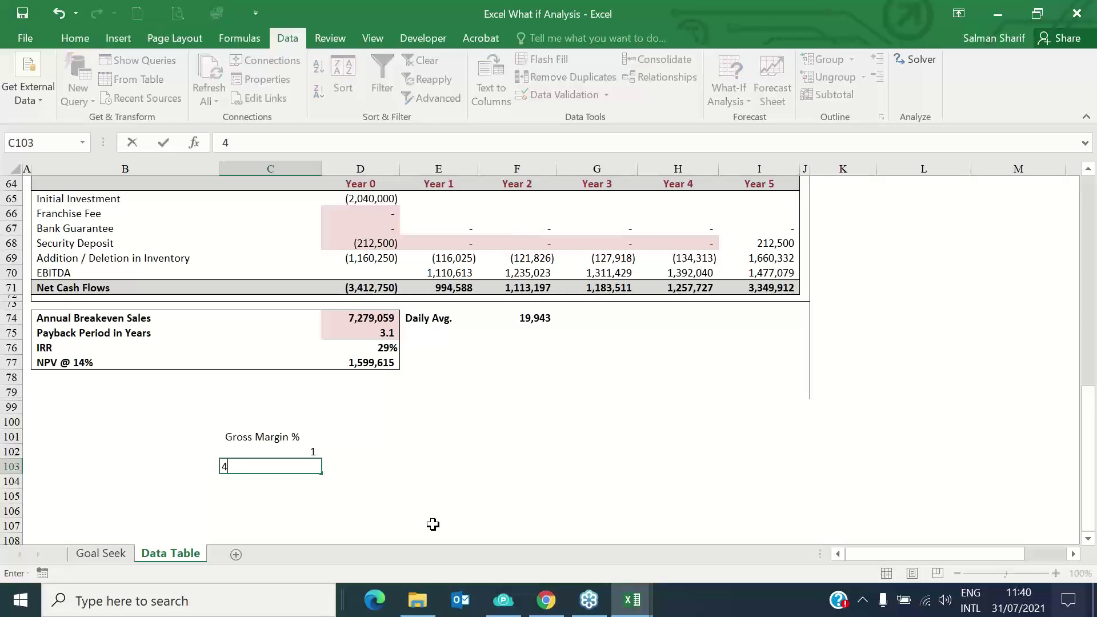
key(Return)
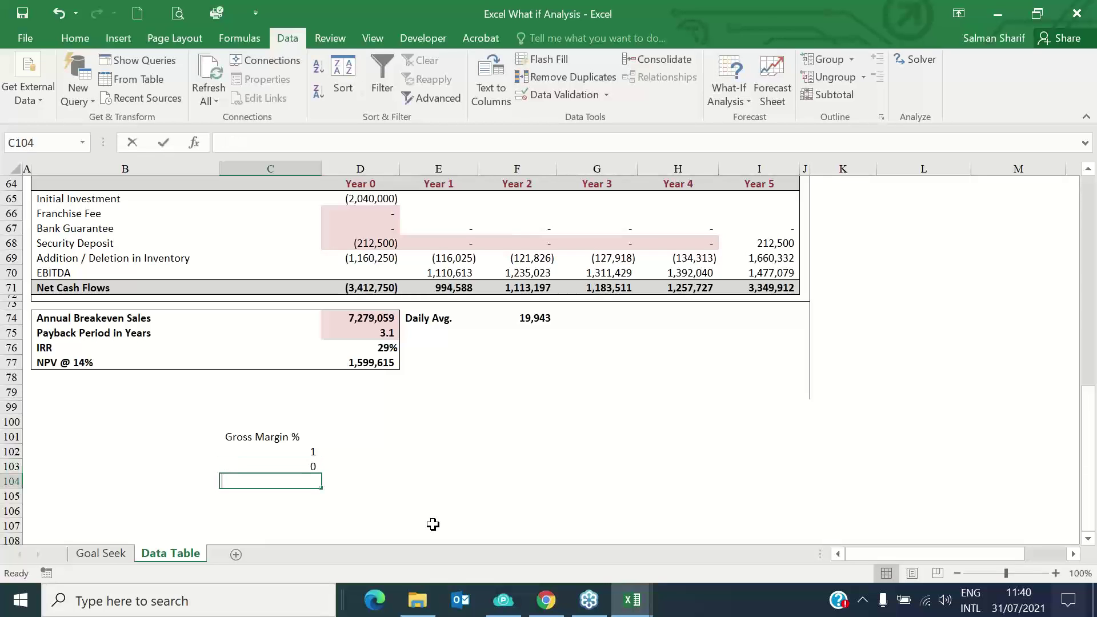
text(46%)
key(Return)
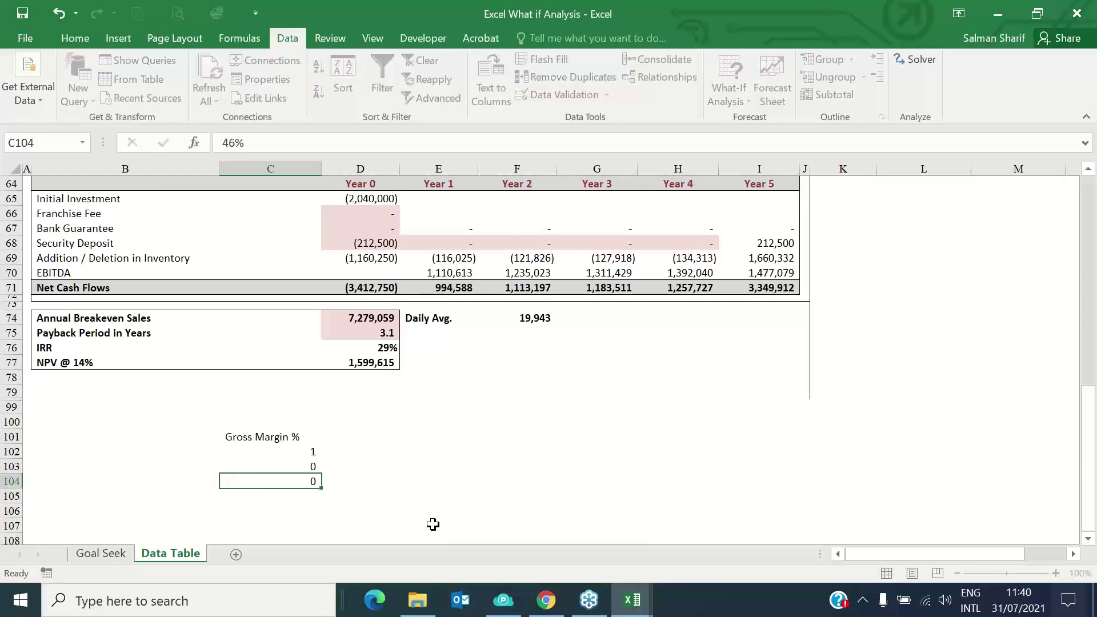
key(Return)
text(84%)
key(Return)
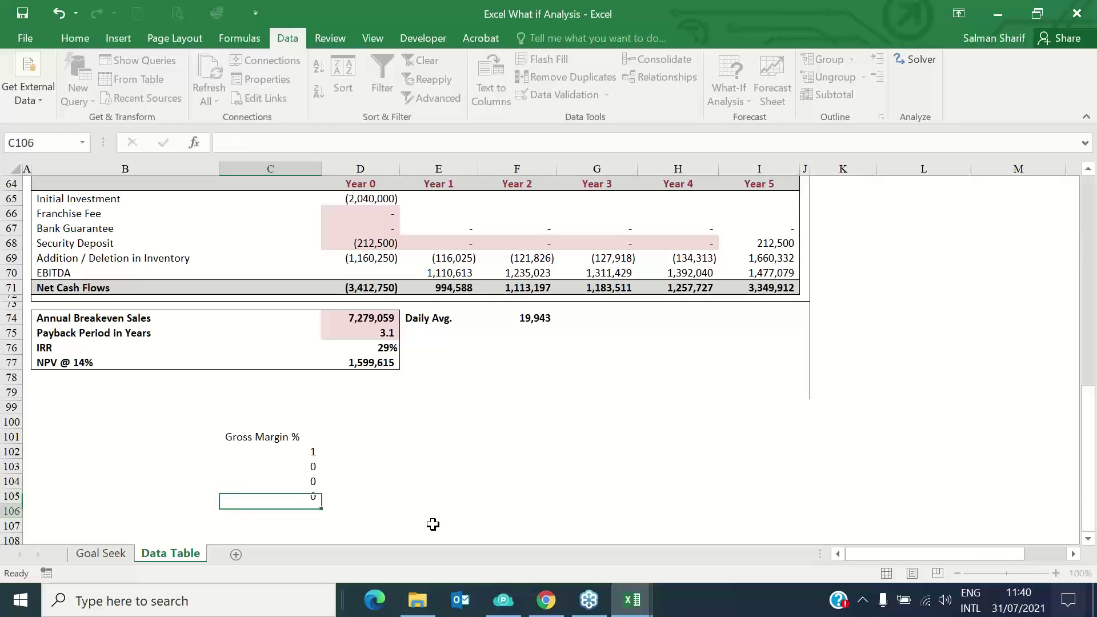
Apply Percent Style to the margins and extend the series down to 40% in C107
click(292, 451)
drag(292, 479, 294, 495)
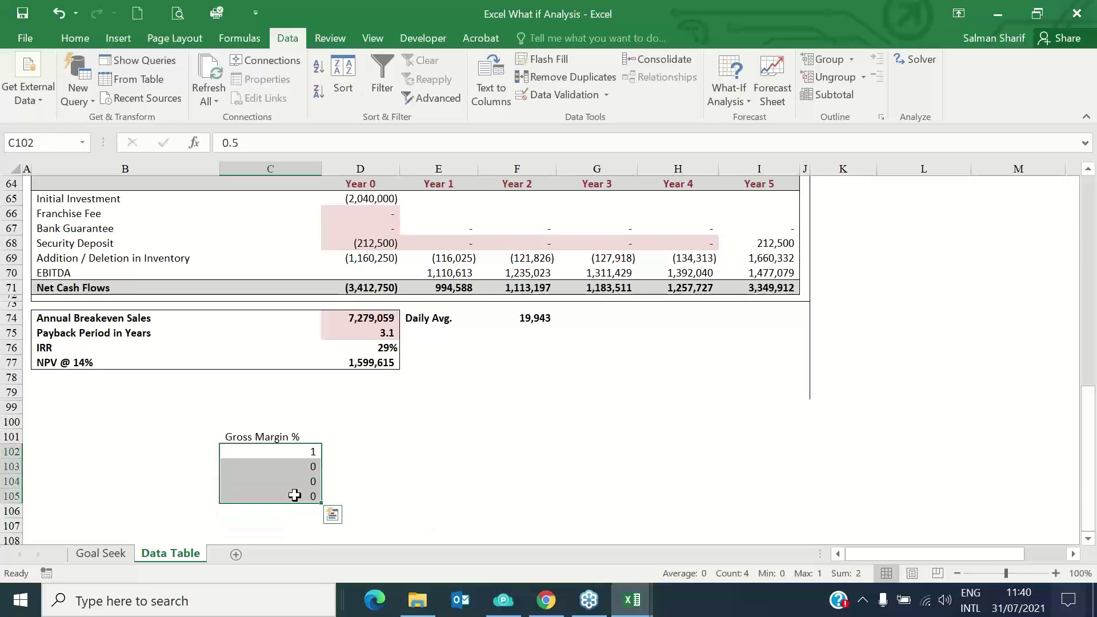
click(75, 38)
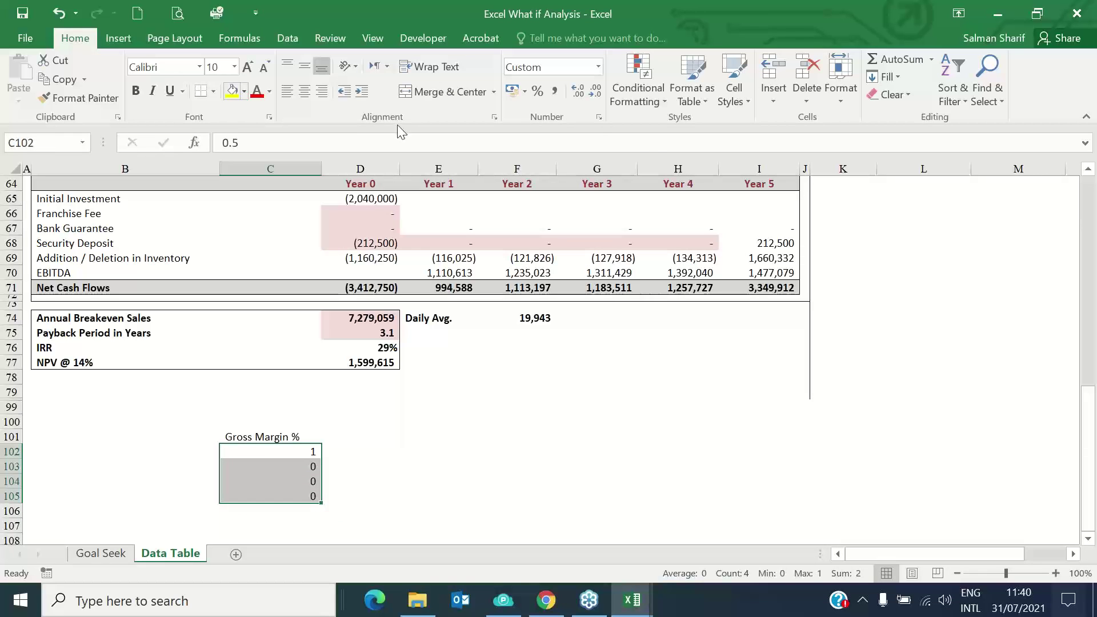
click(537, 92)
drag(321, 503, 320, 531)
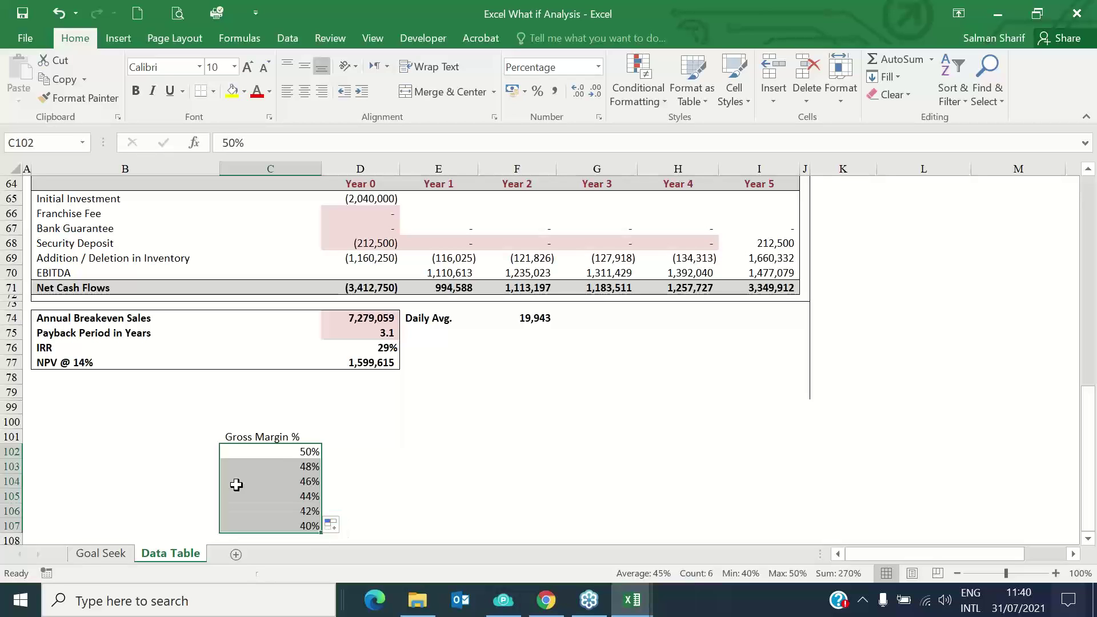
drag(301, 451, 299, 527)
Link D101 to the NPV result with =D77 and select the table range C101:D107
click(355, 432)
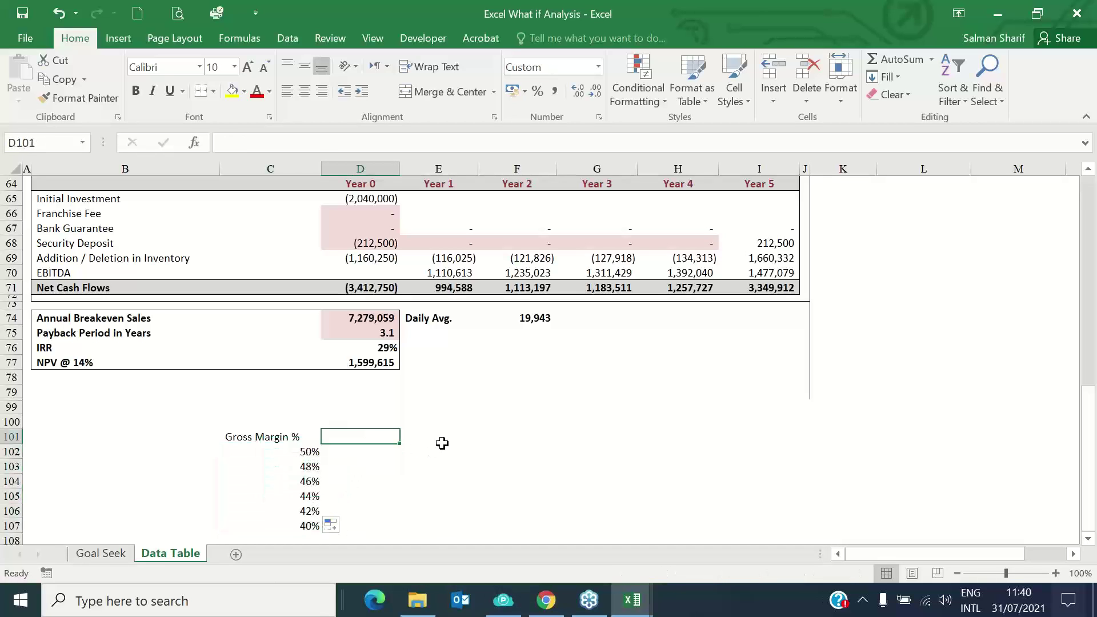
text(=)
click(377, 366)
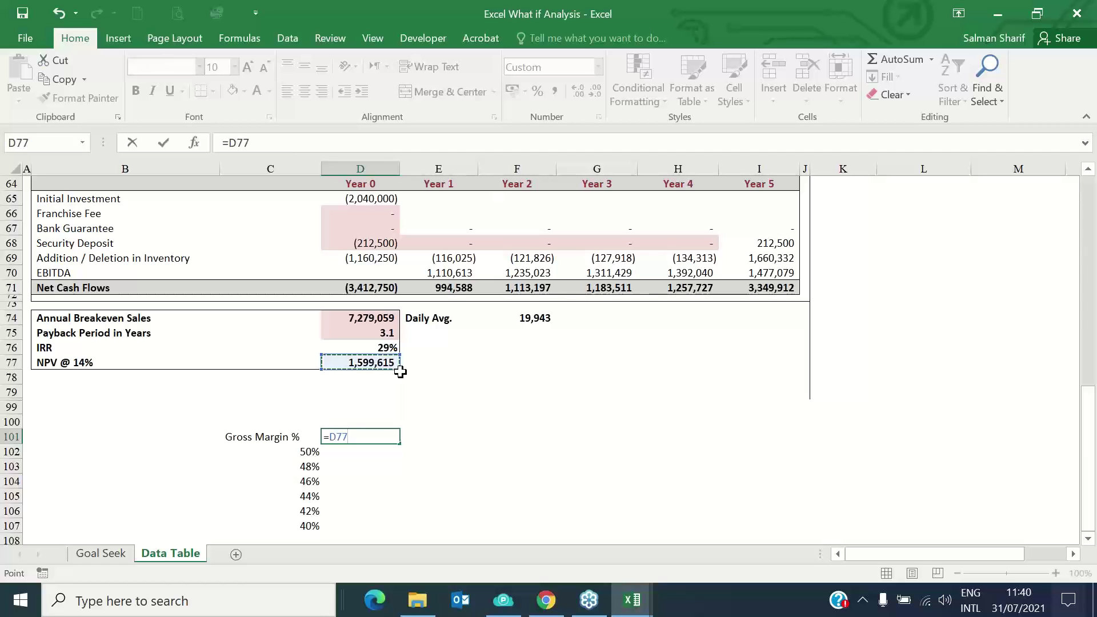
key(Return)
drag(301, 452, 310, 526)
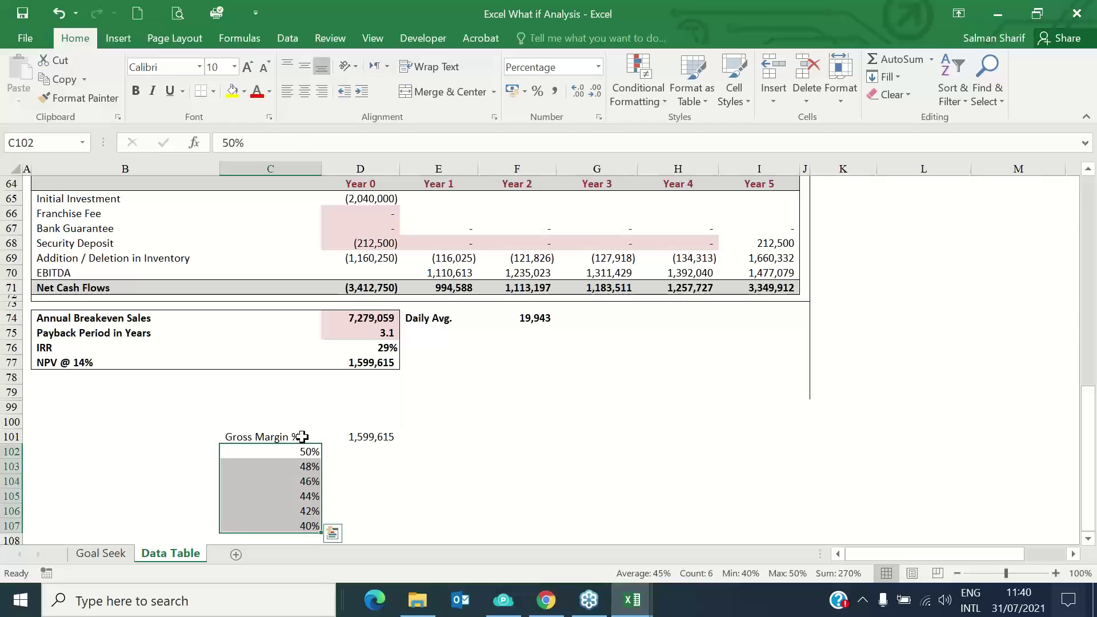
drag(309, 436, 353, 520)
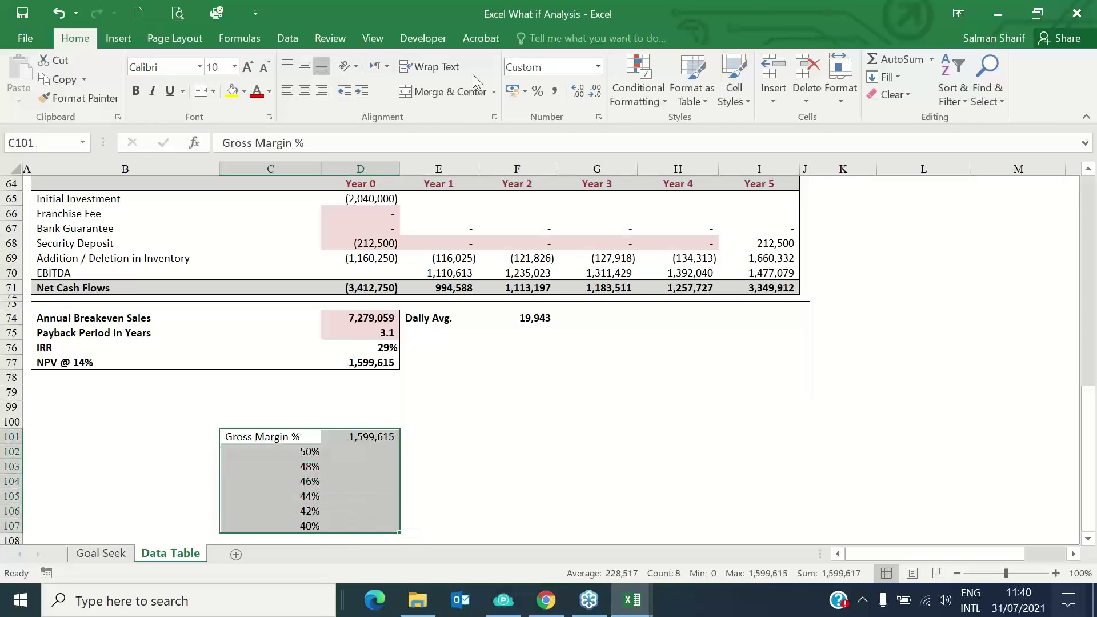
click(282, 41)
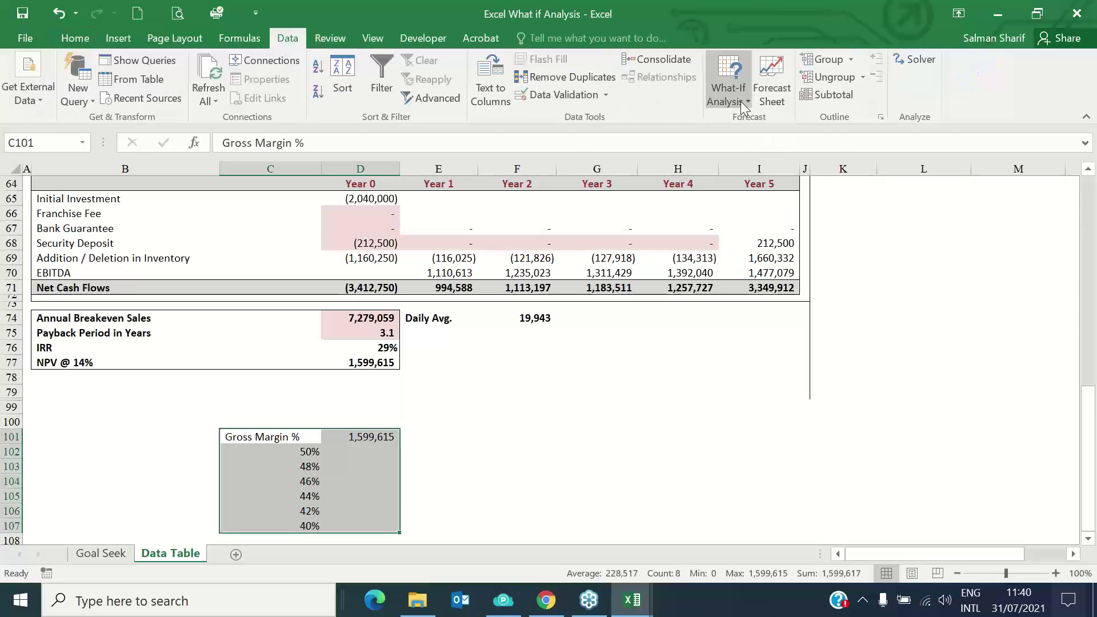
Create a What-If data table on C101:D107 with column input cell $C$19
click(729, 86)
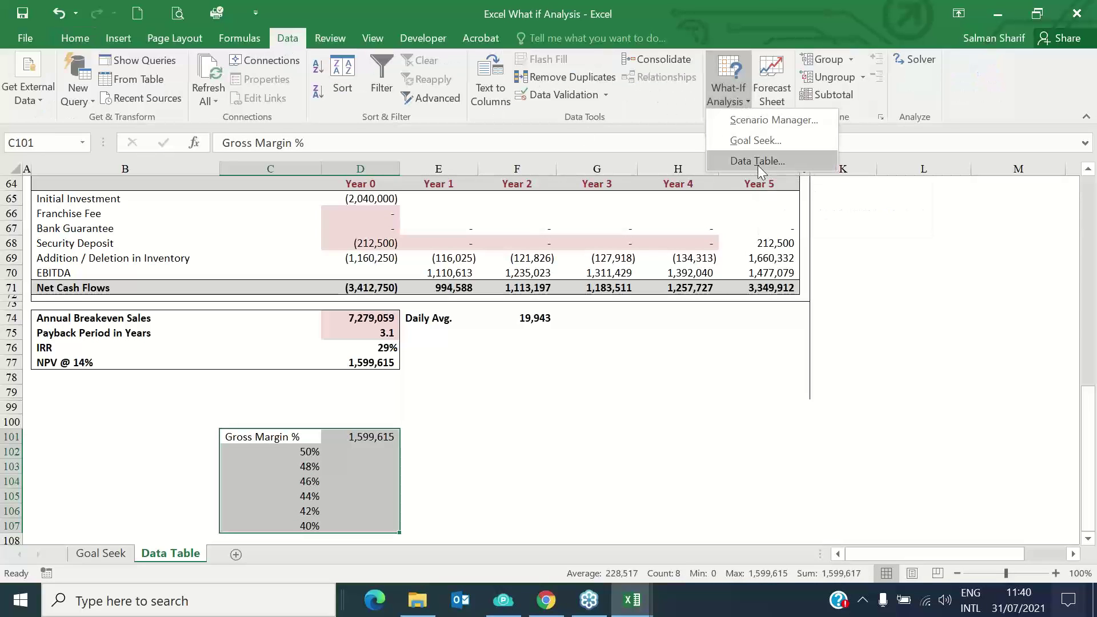
click(757, 160)
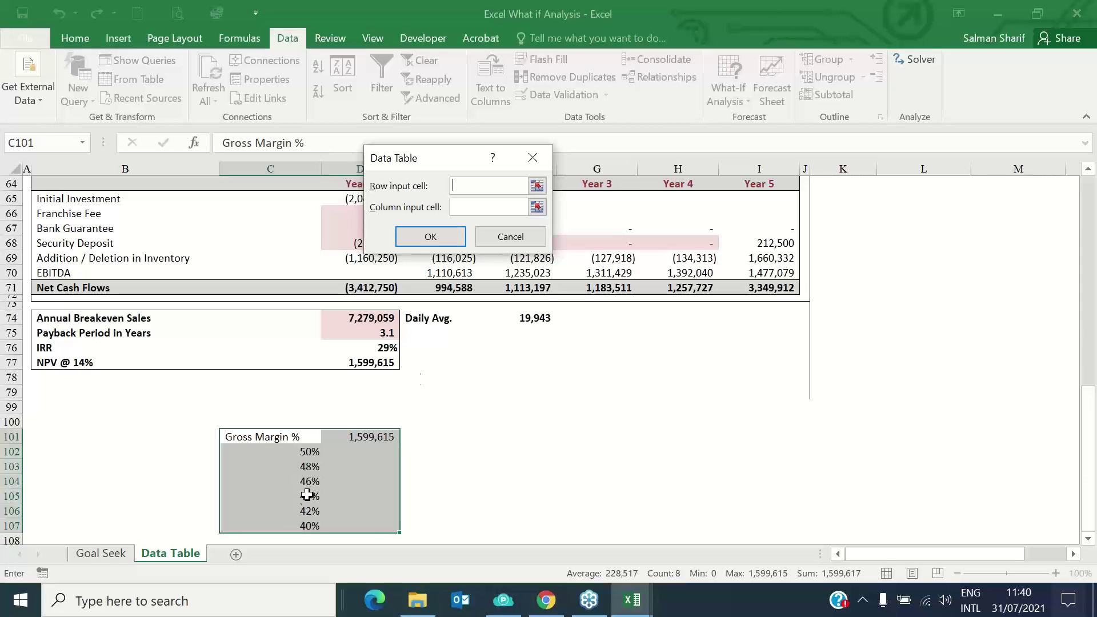
click(538, 207)
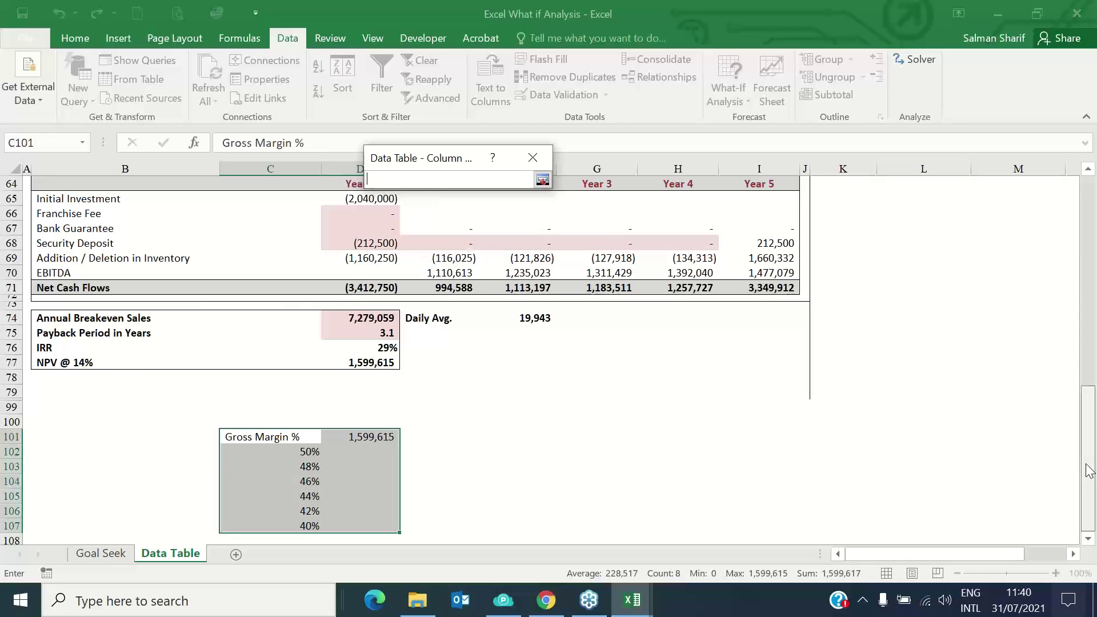
scroll(1090, 469, up, 1)
scroll(1091, 268, up, 20)
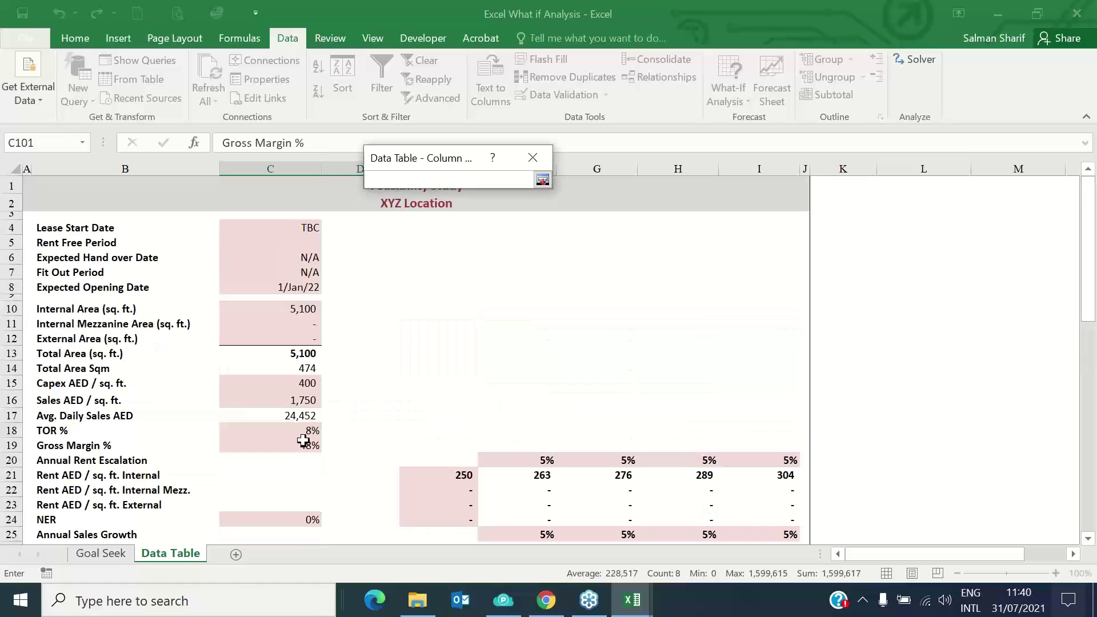
click(303, 445)
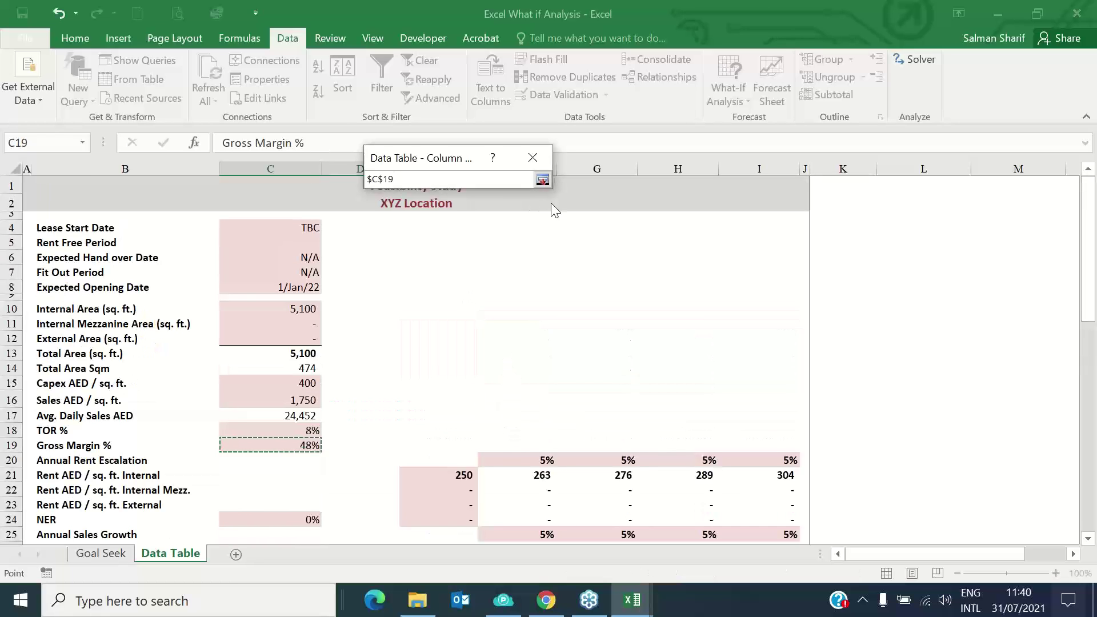
click(542, 180)
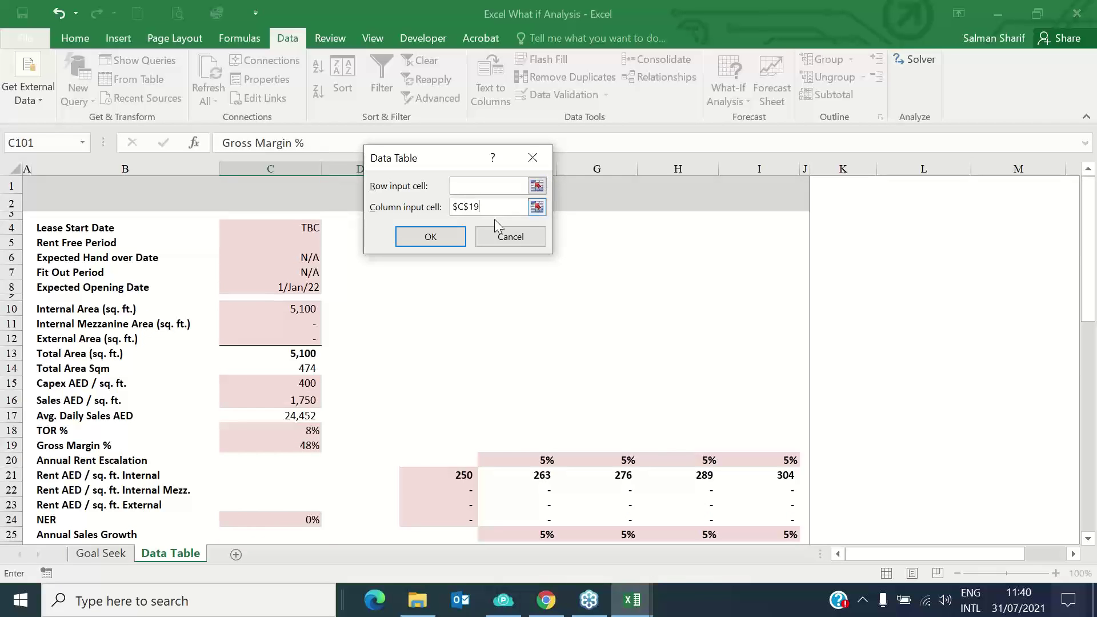
click(443, 235)
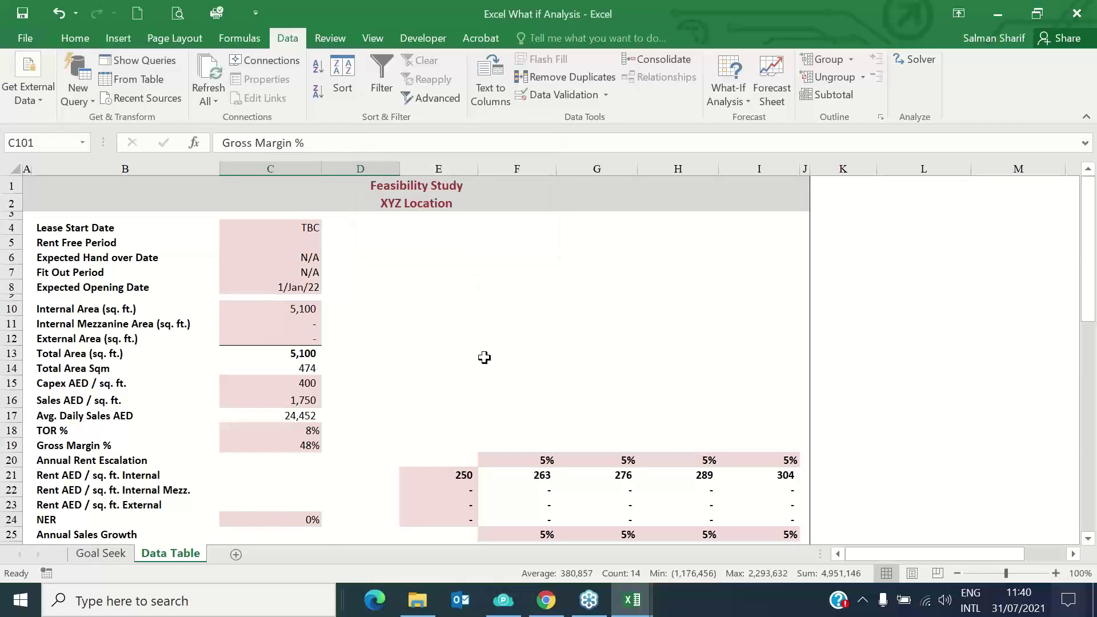
drag(1091, 308, 1089, 516)
click(373, 497)
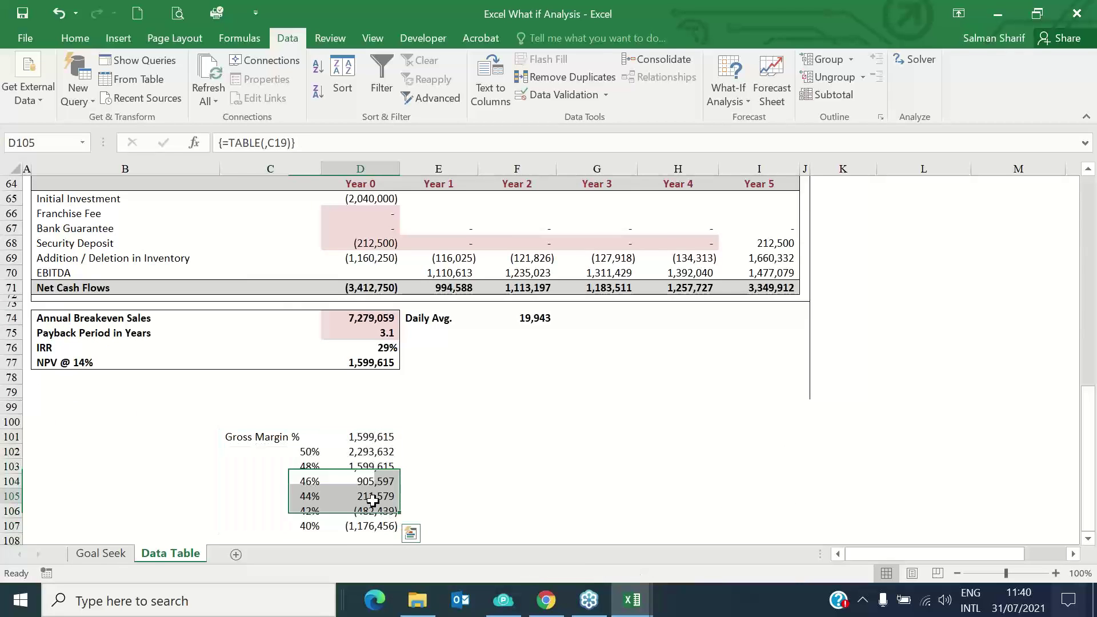
click(367, 437)
key(F2)
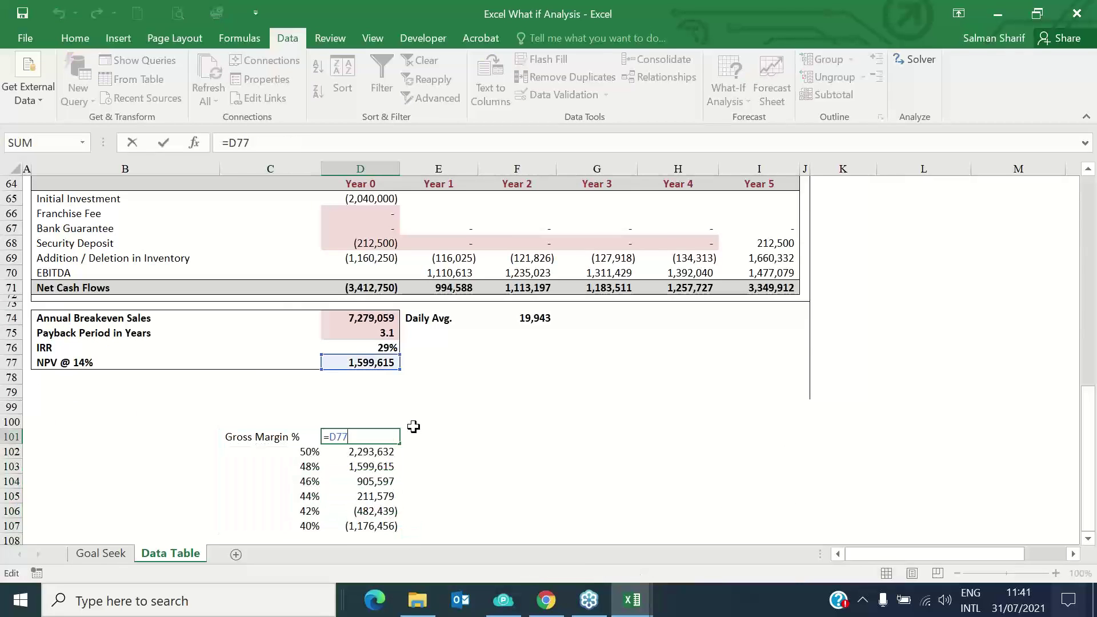
key(Escape)
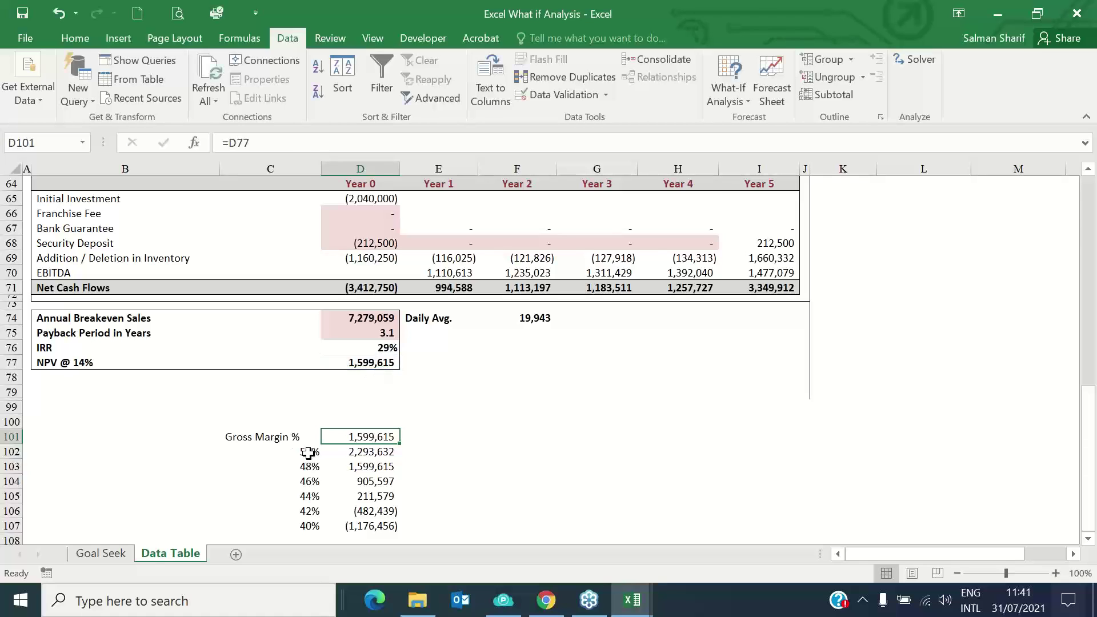
click(309, 452)
click(378, 454)
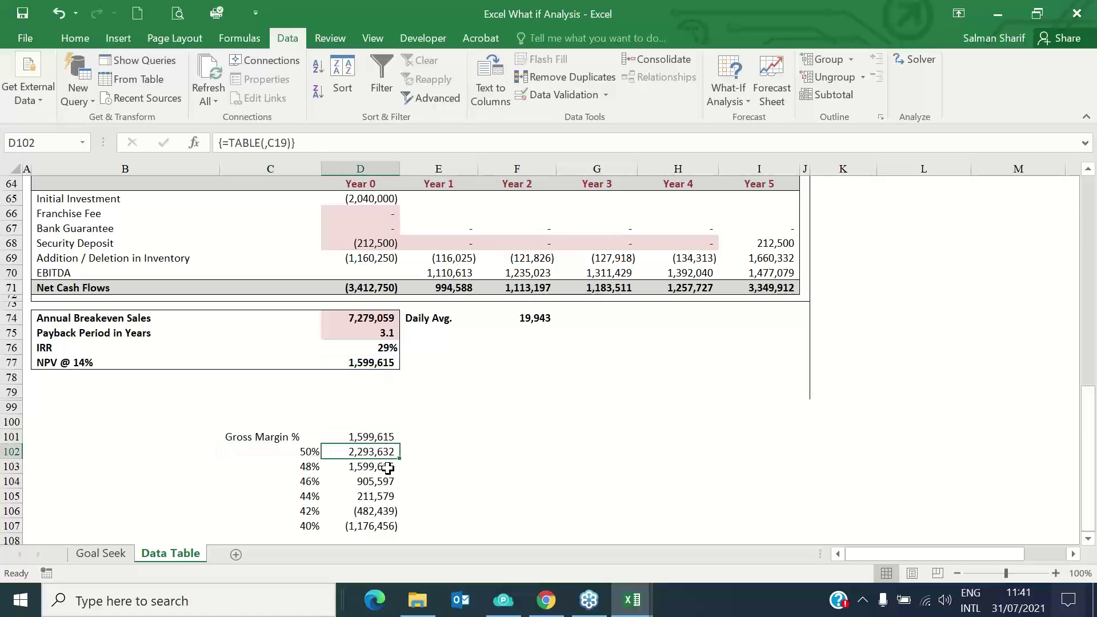
click(313, 466)
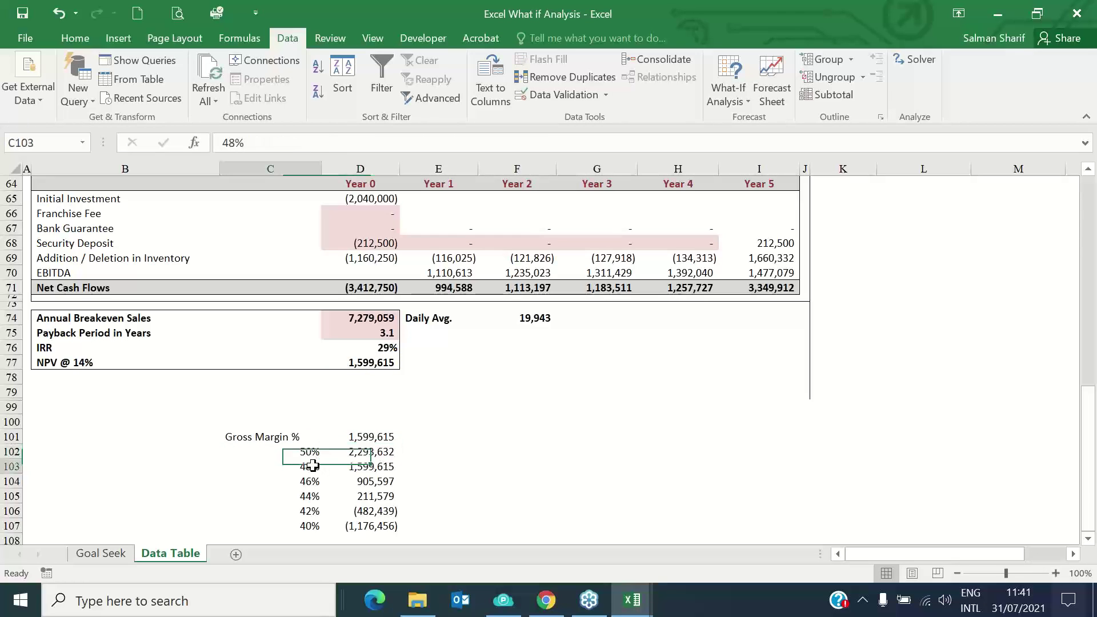
click(376, 467)
click(373, 362)
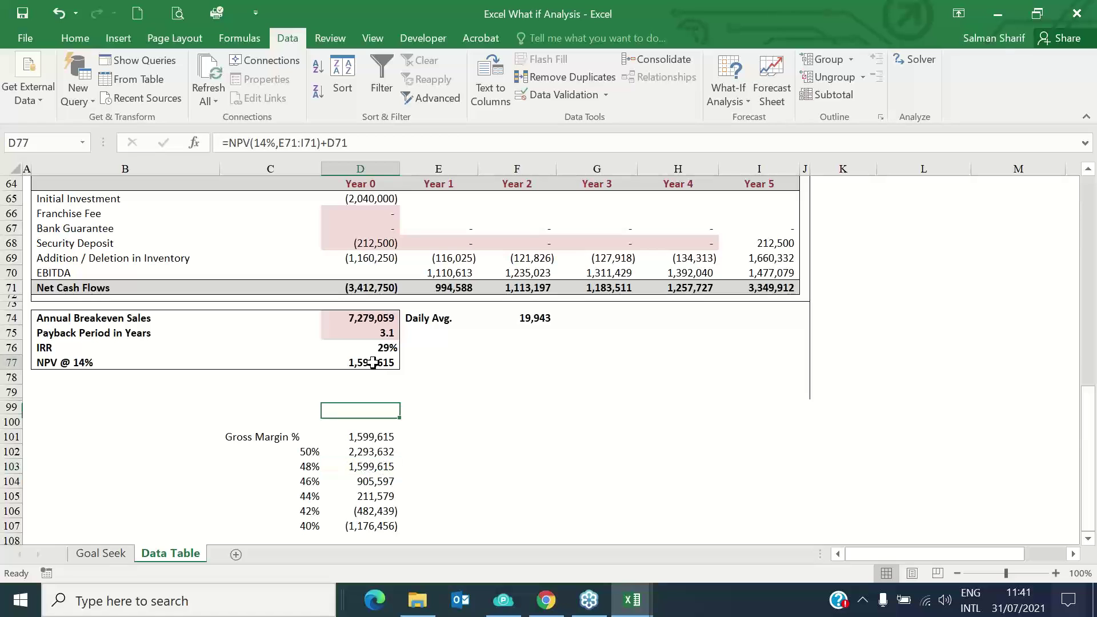
click(301, 466)
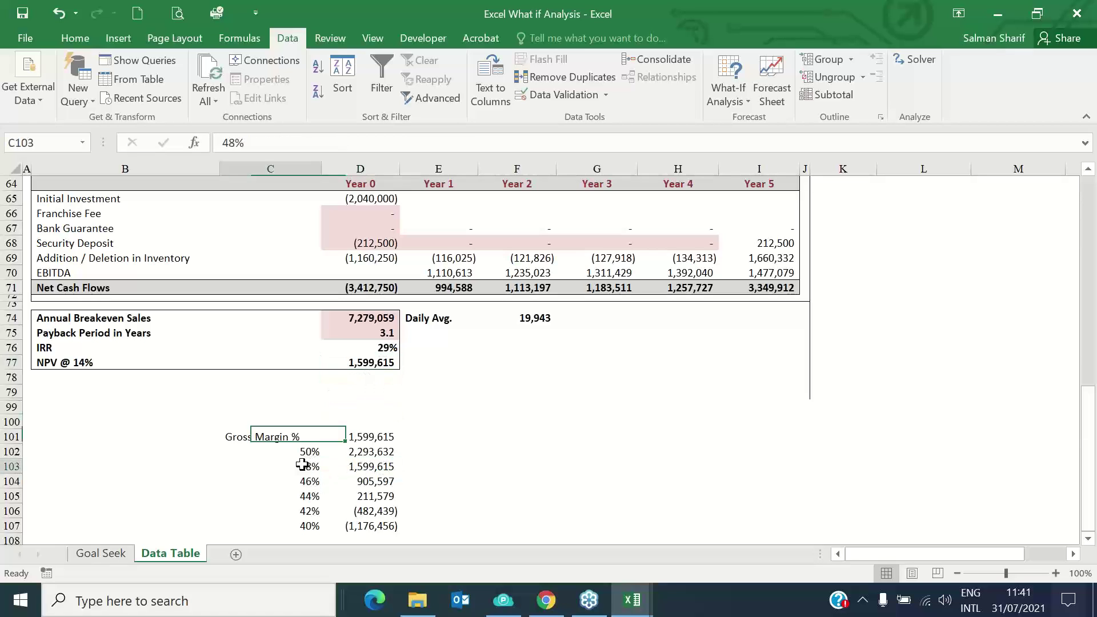
click(362, 466)
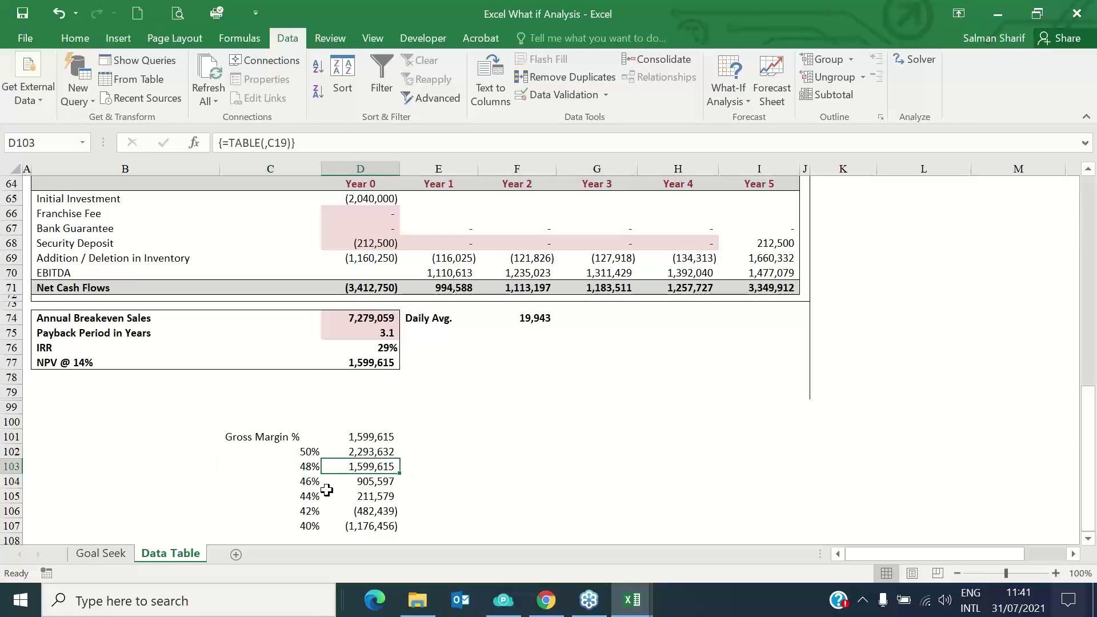
click(309, 482)
click(381, 482)
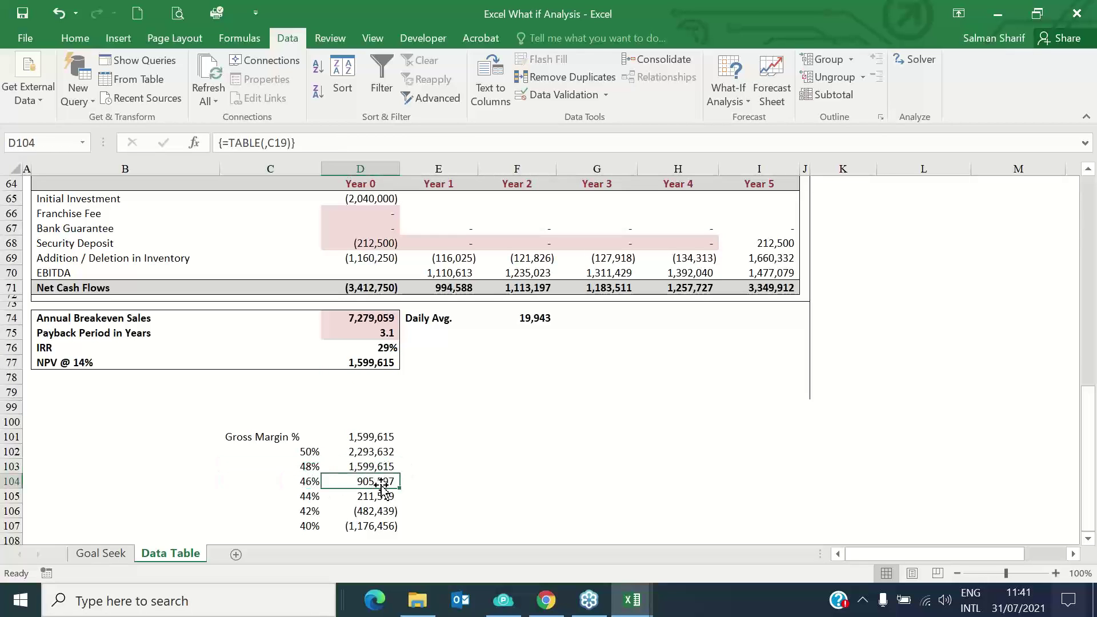
click(380, 496)
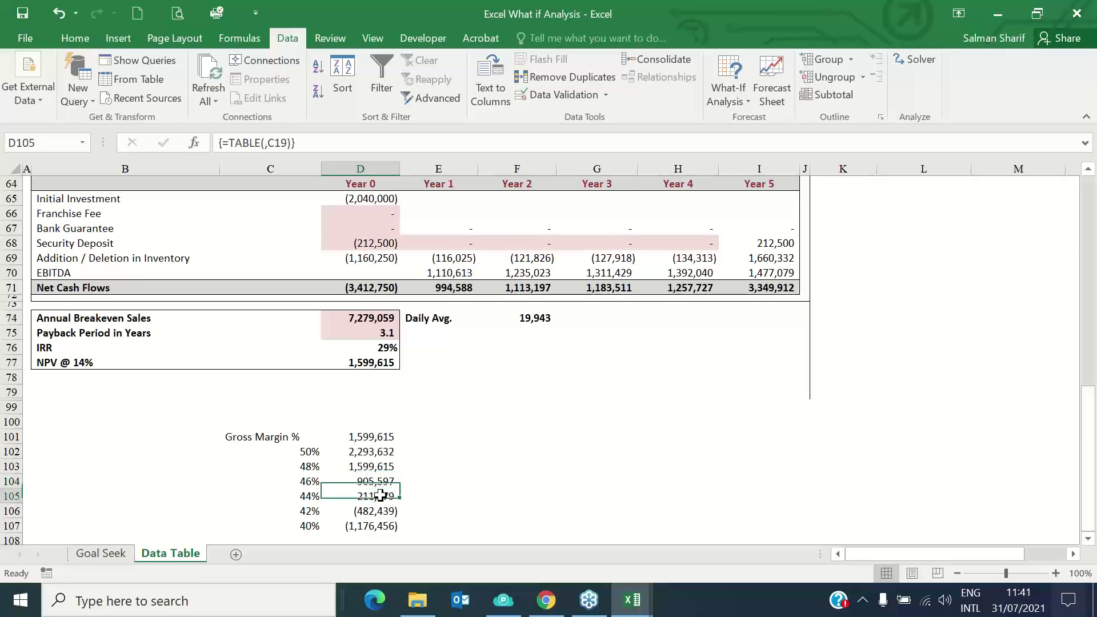
click(307, 495)
click(305, 511)
click(370, 512)
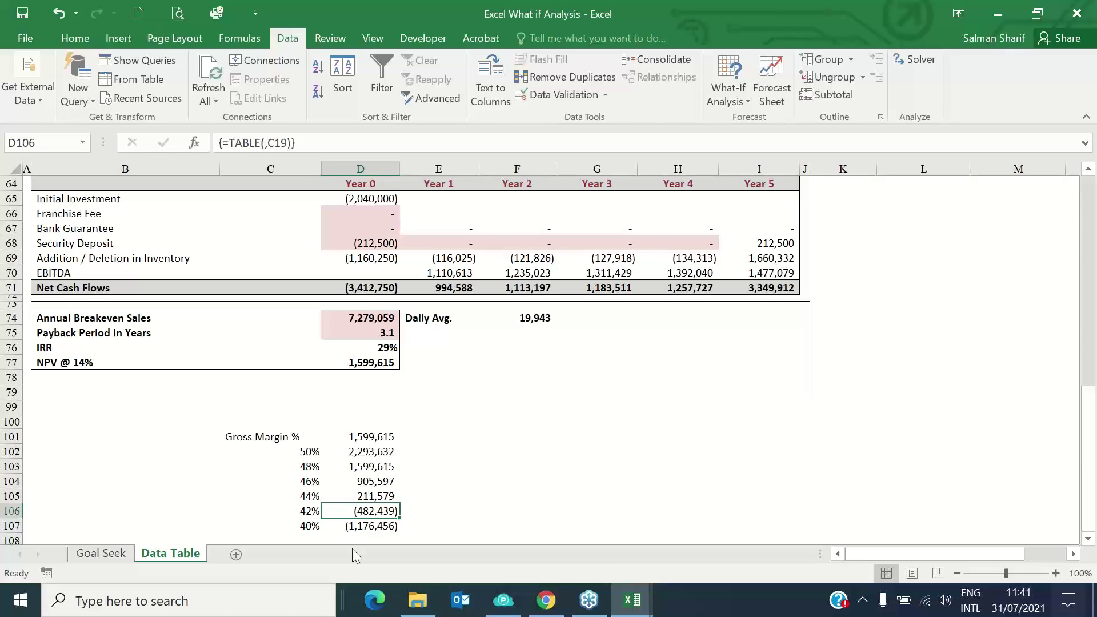
click(377, 436)
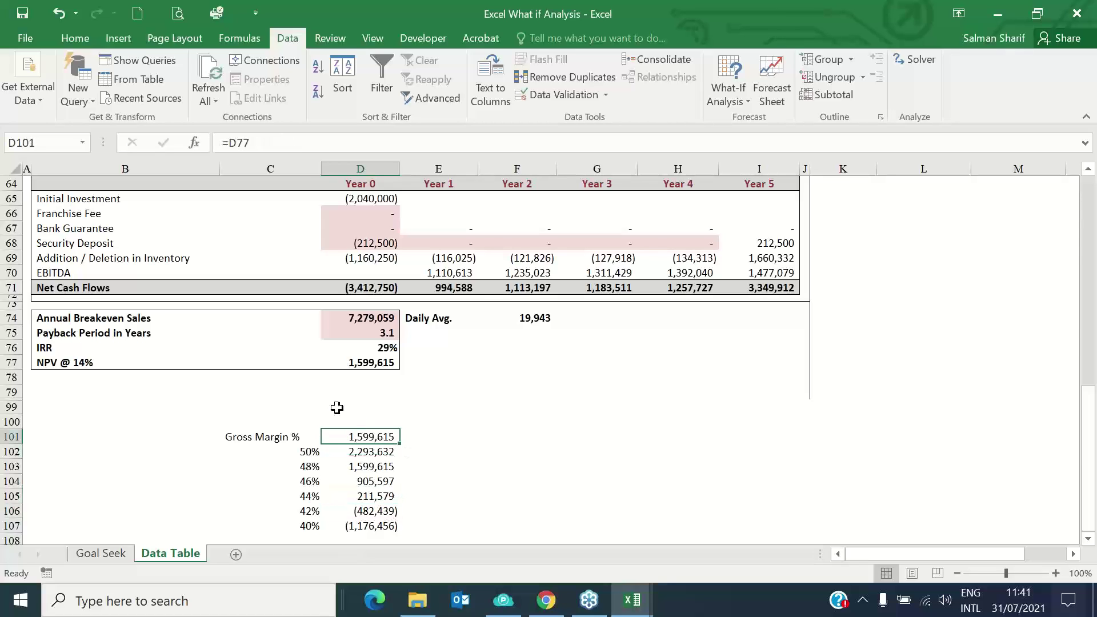
Repoint the data table's formula cell D101 to Year 1 Net Profit with =E60
scroll(384, 364, up, 1)
scroll(384, 363, up, 2)
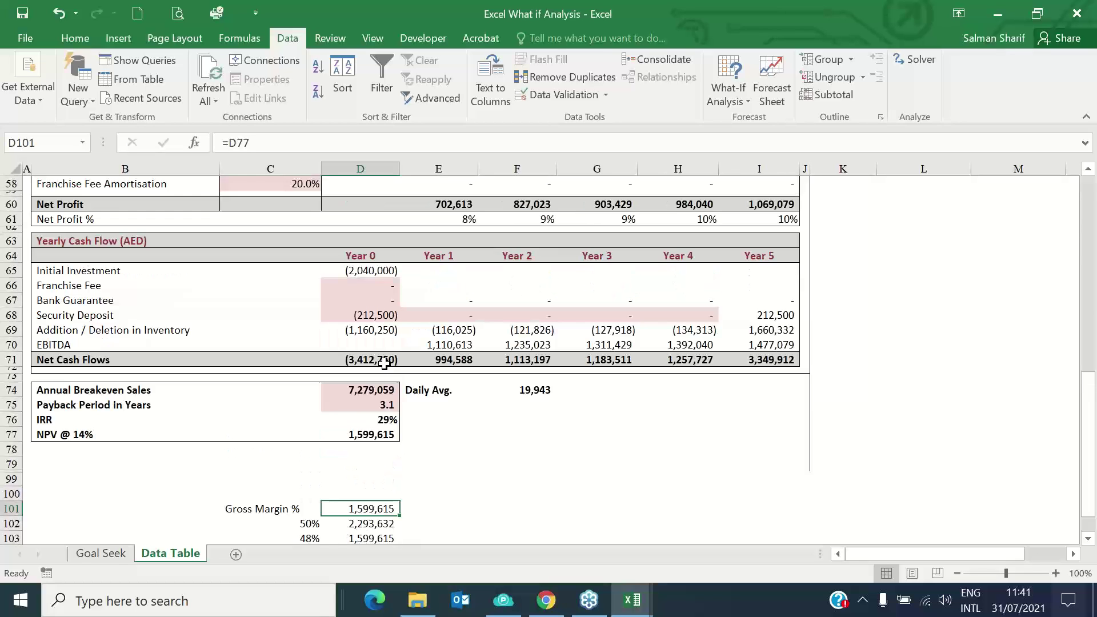
scroll(385, 364, up, 2)
scroll(387, 357, up, 3)
click(440, 355)
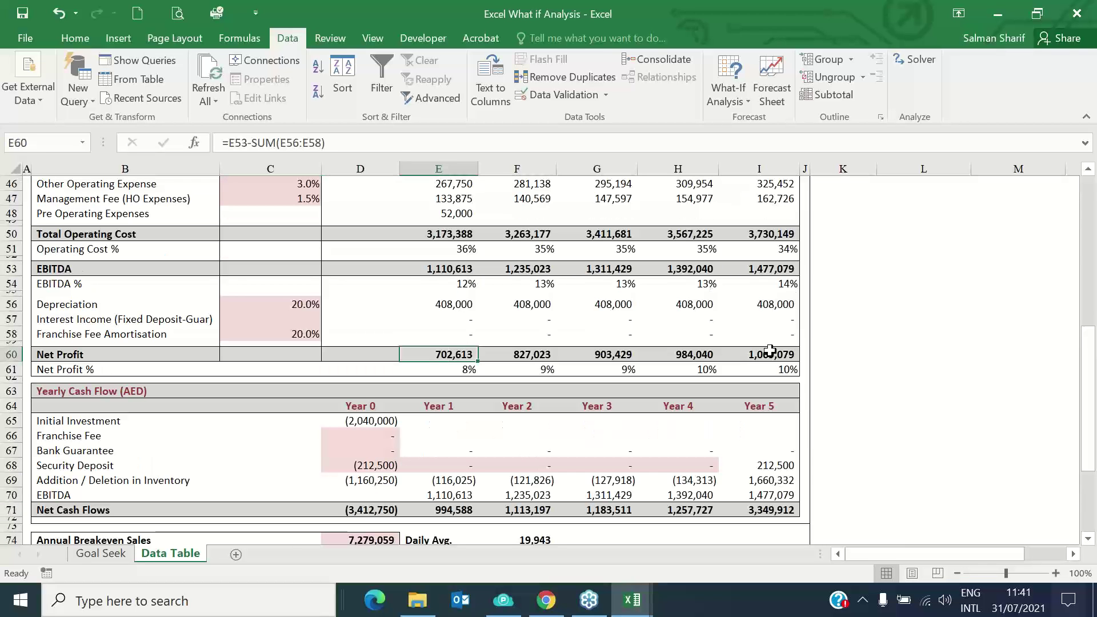
key(Right)
key(Right)
key(Right)
key(Right)
scroll(476, 414, down, 1)
scroll(476, 413, down, 5)
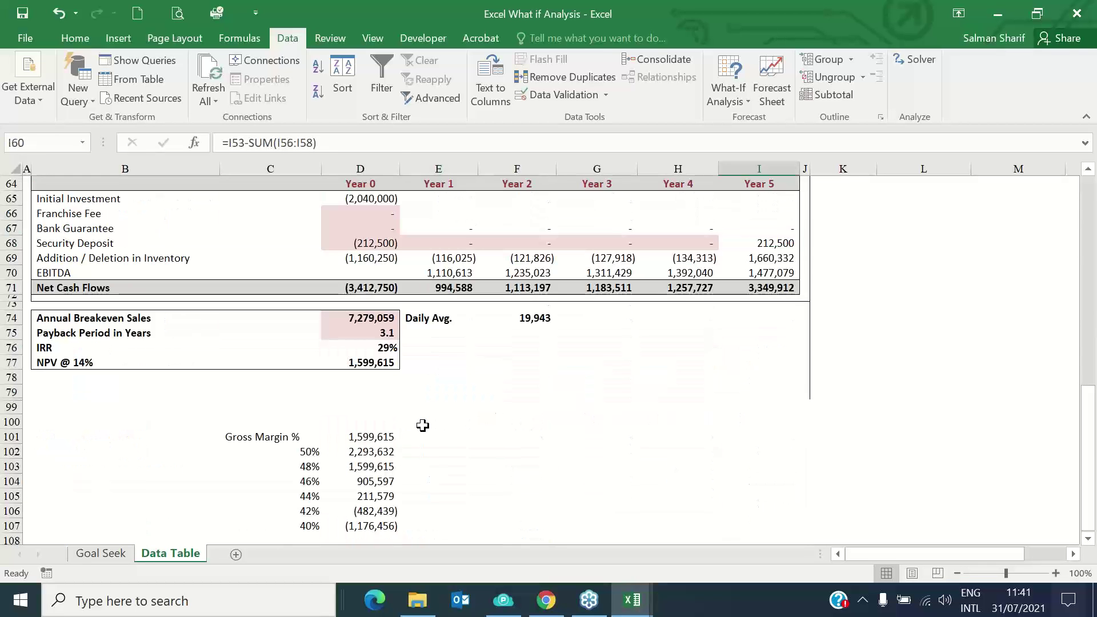
click(360, 436)
text(=)
scroll(474, 436, up, 6)
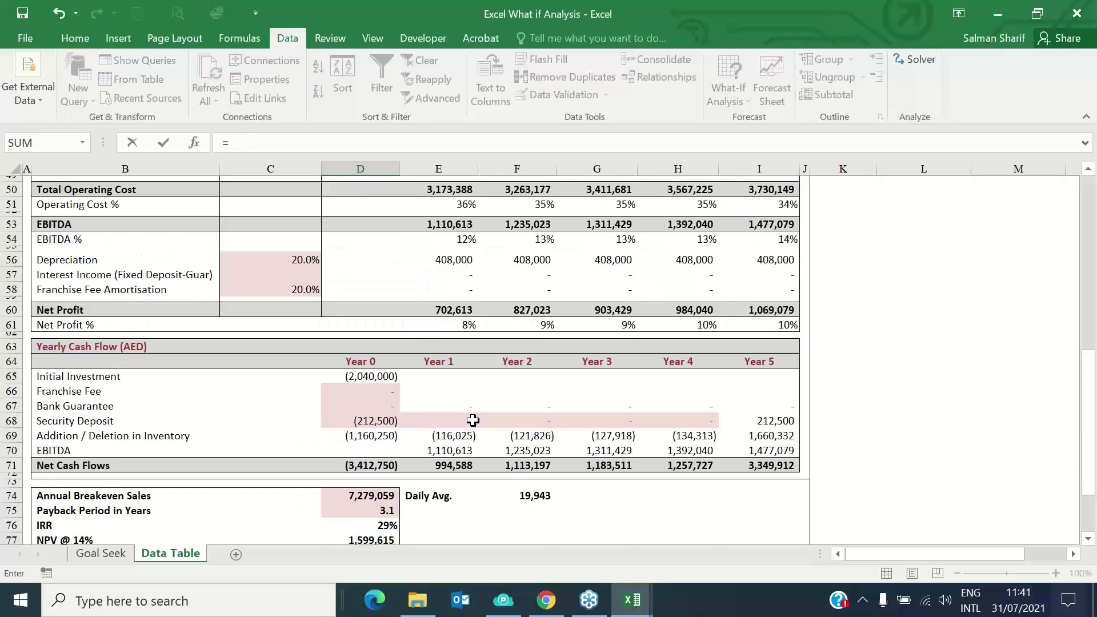
click(457, 444)
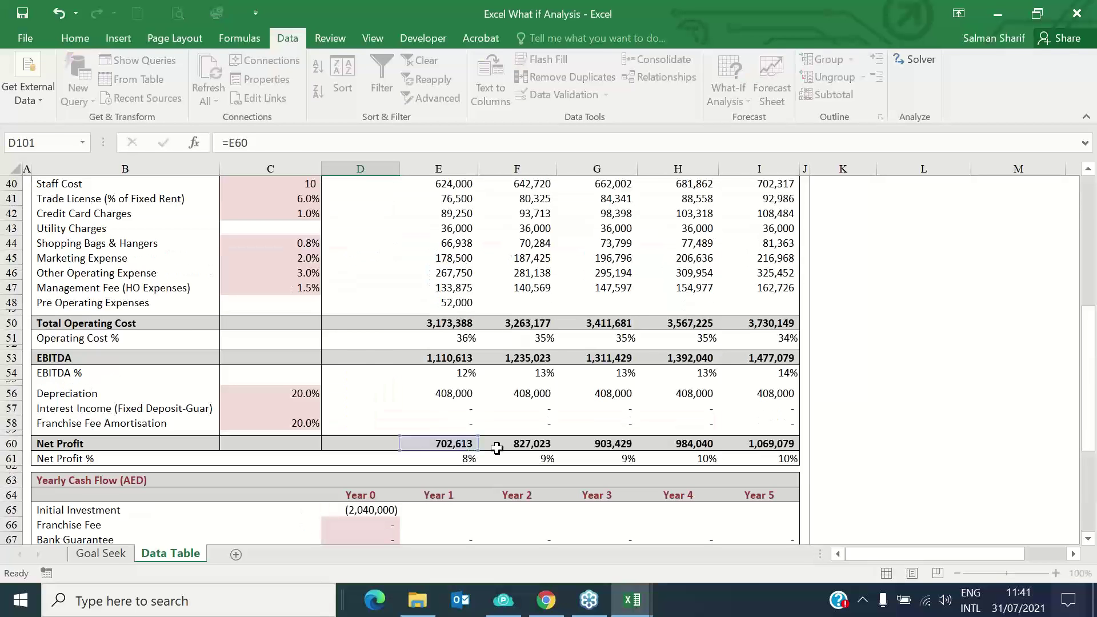
key(Return)
Check the recalculated Net Profit results for the 50%, 48%, 46% and 40% margins
scroll(484, 436, down, 3)
key(Up)
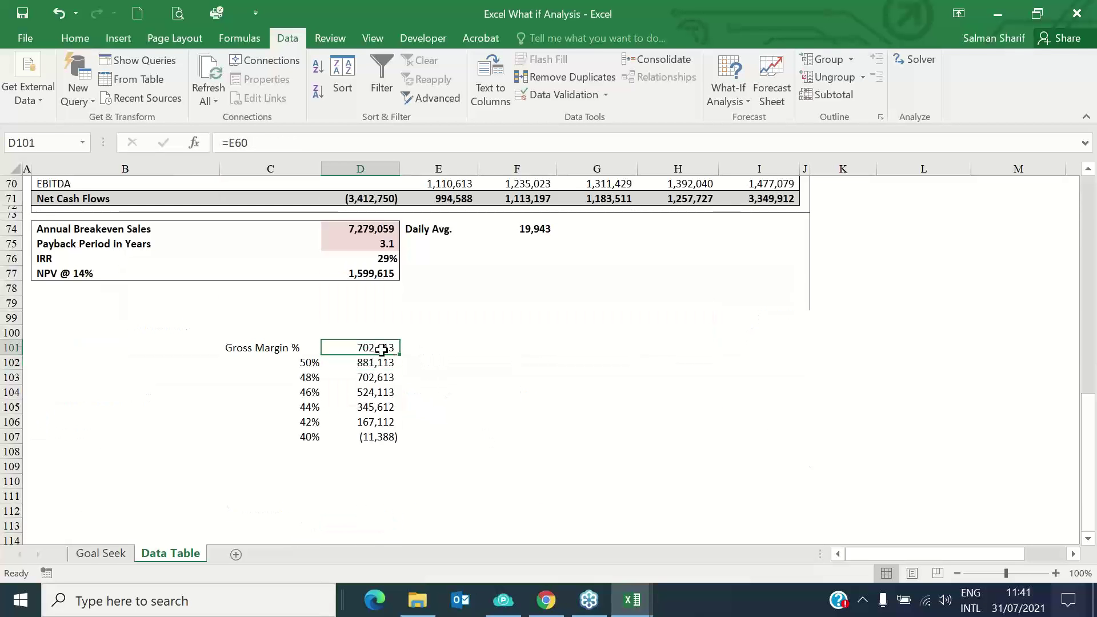
click(304, 363)
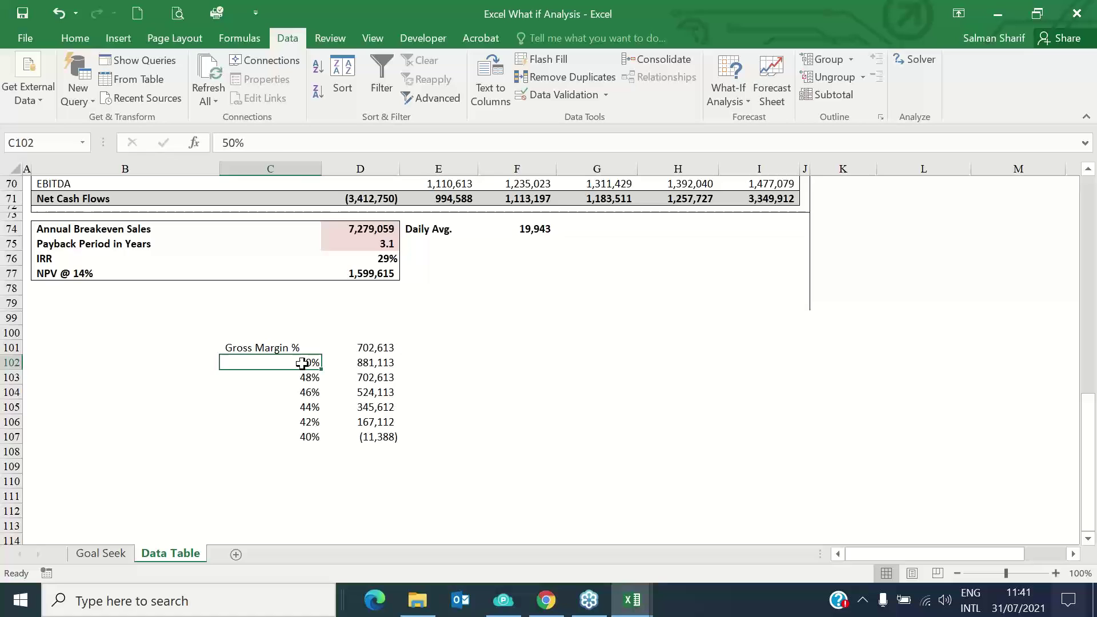
click(378, 362)
click(302, 379)
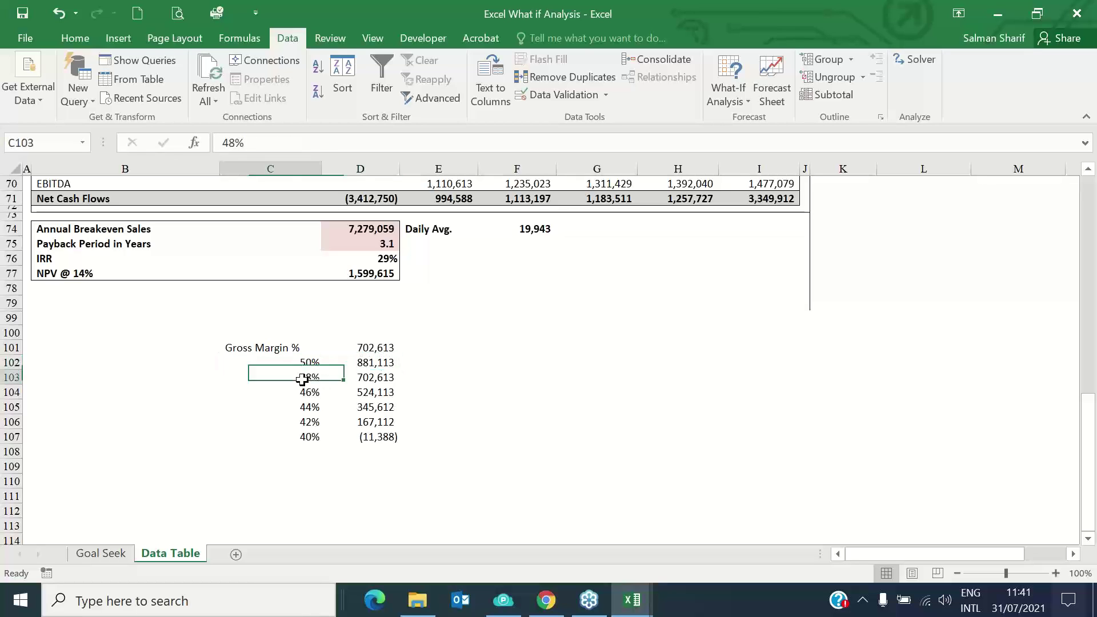
click(365, 377)
click(305, 393)
click(359, 393)
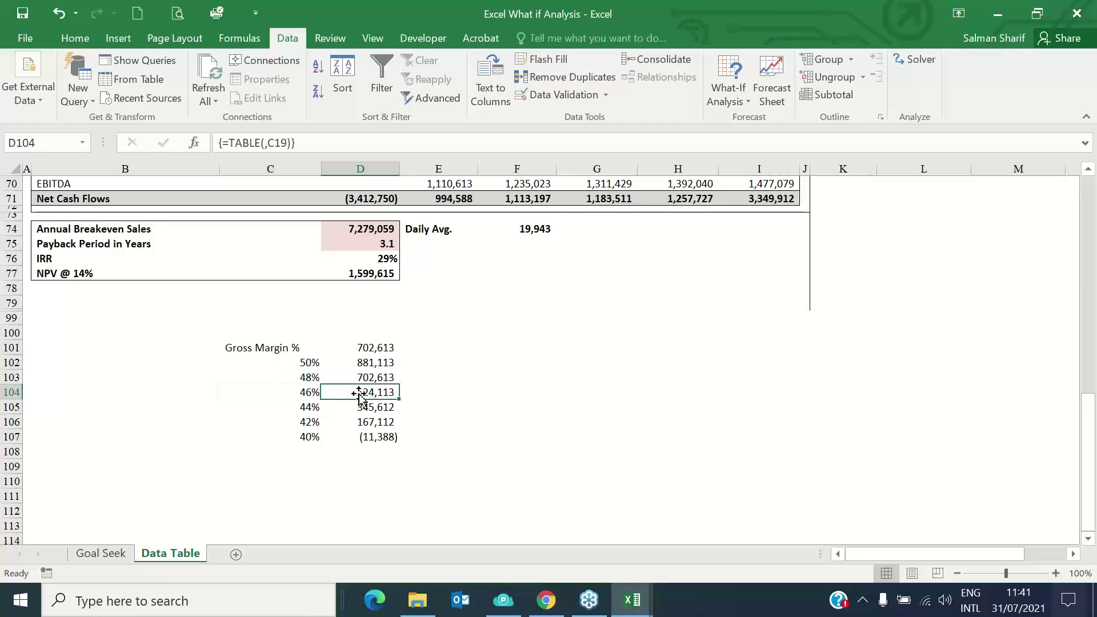
click(306, 438)
click(364, 437)
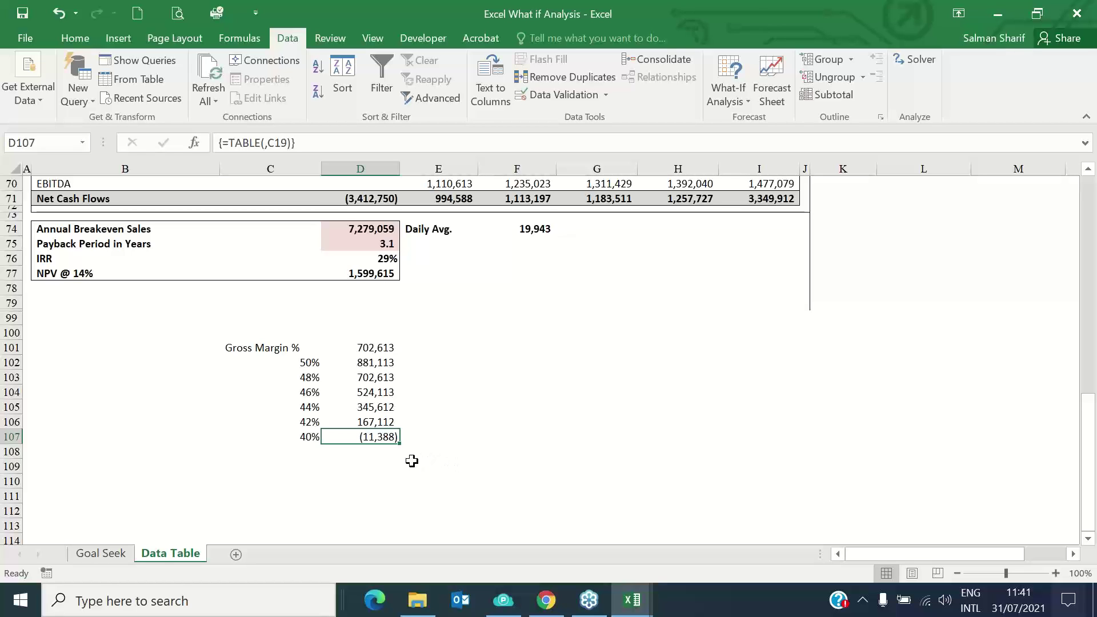
Try deleting a single data table result, dismiss the warning, and select the whole table
scroll(411, 461, up, 2)
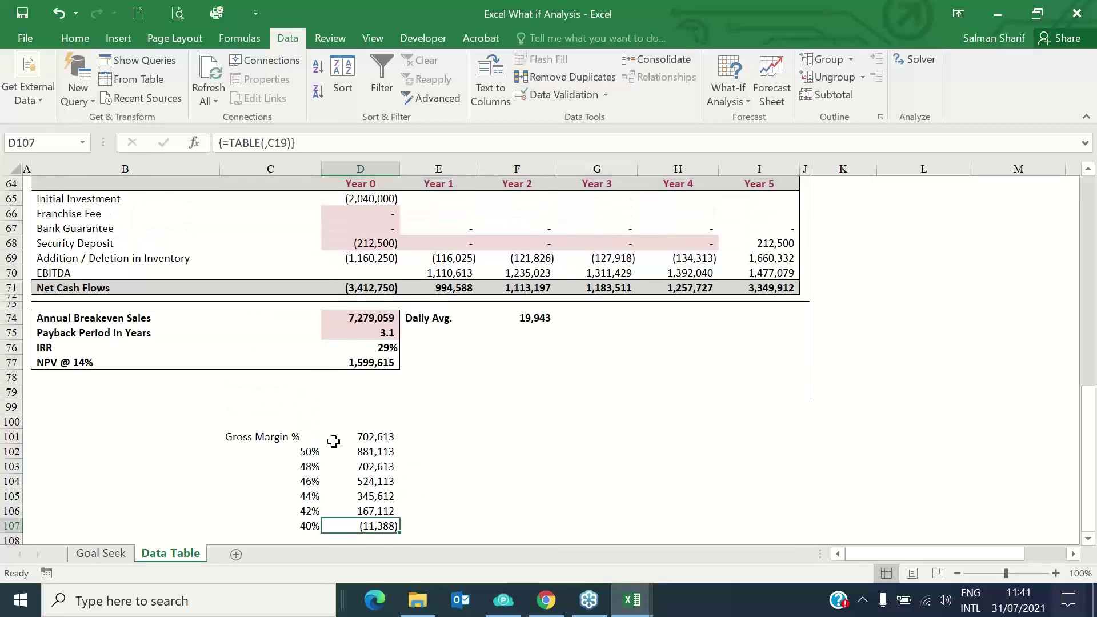
scroll(387, 441, up, 1)
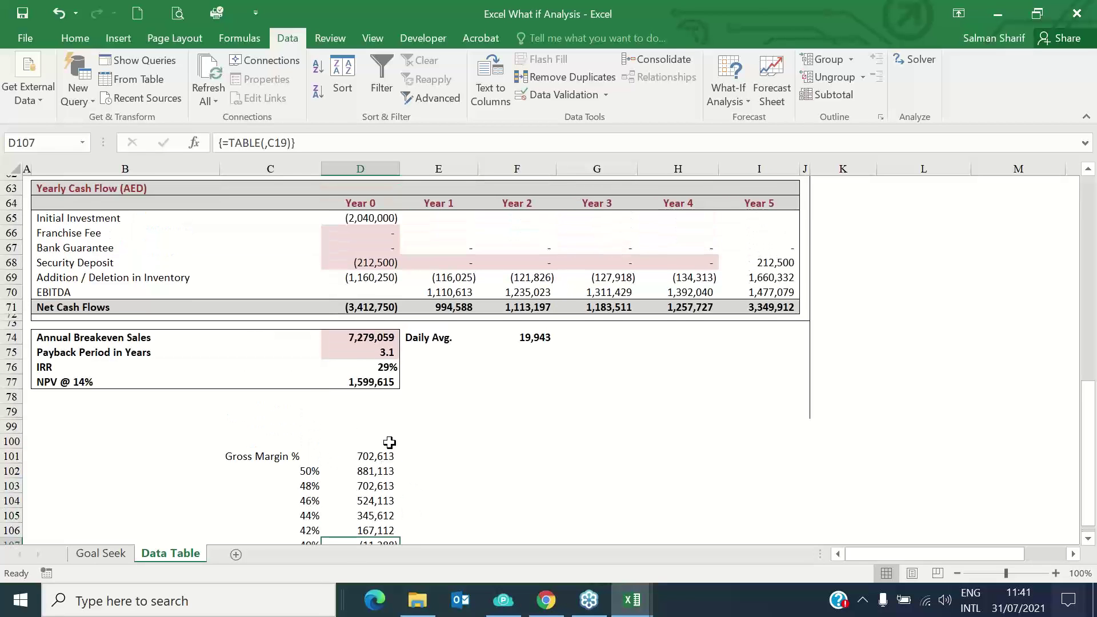
scroll(389, 443, up, 1)
scroll(400, 434, down, 2)
click(378, 472)
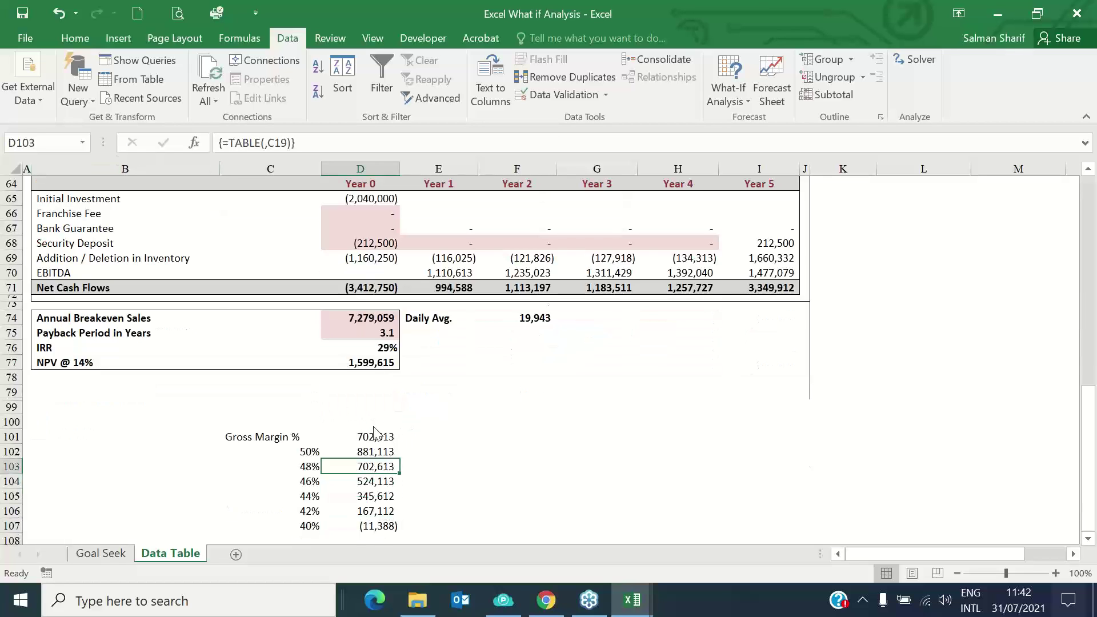
key(Delete)
click(553, 351)
click(293, 439)
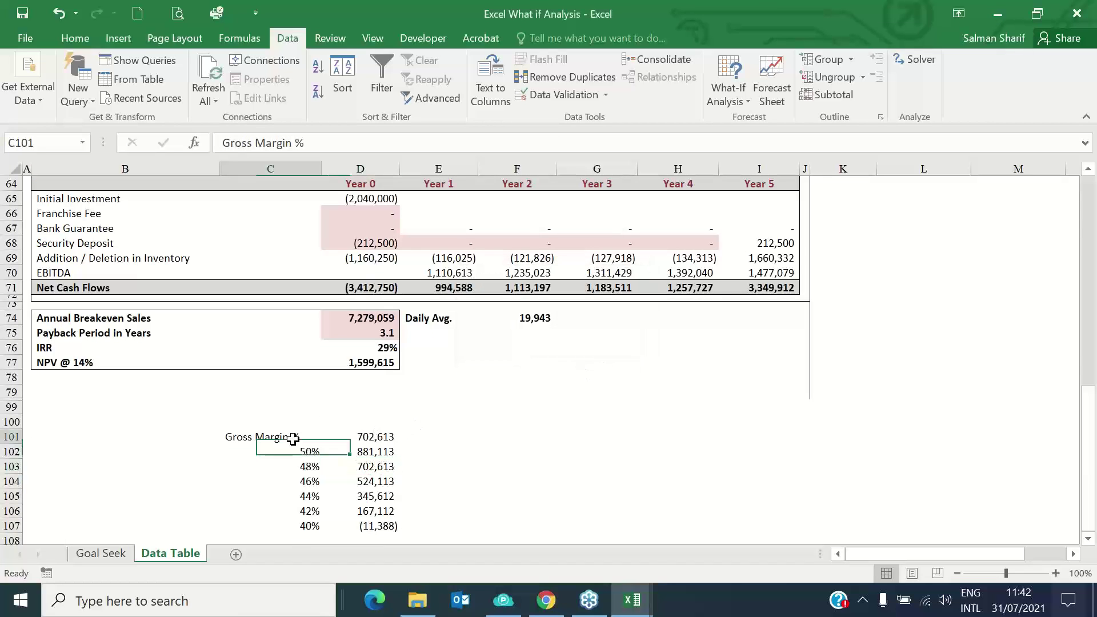
drag(293, 438, 350, 526)
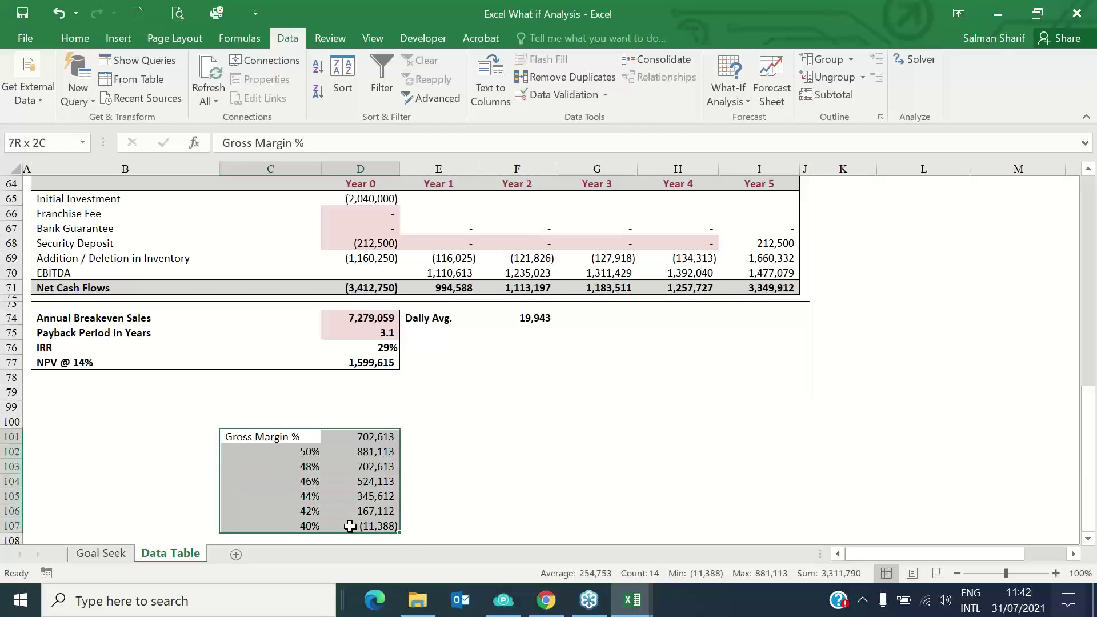
click(372, 482)
key(Delete)
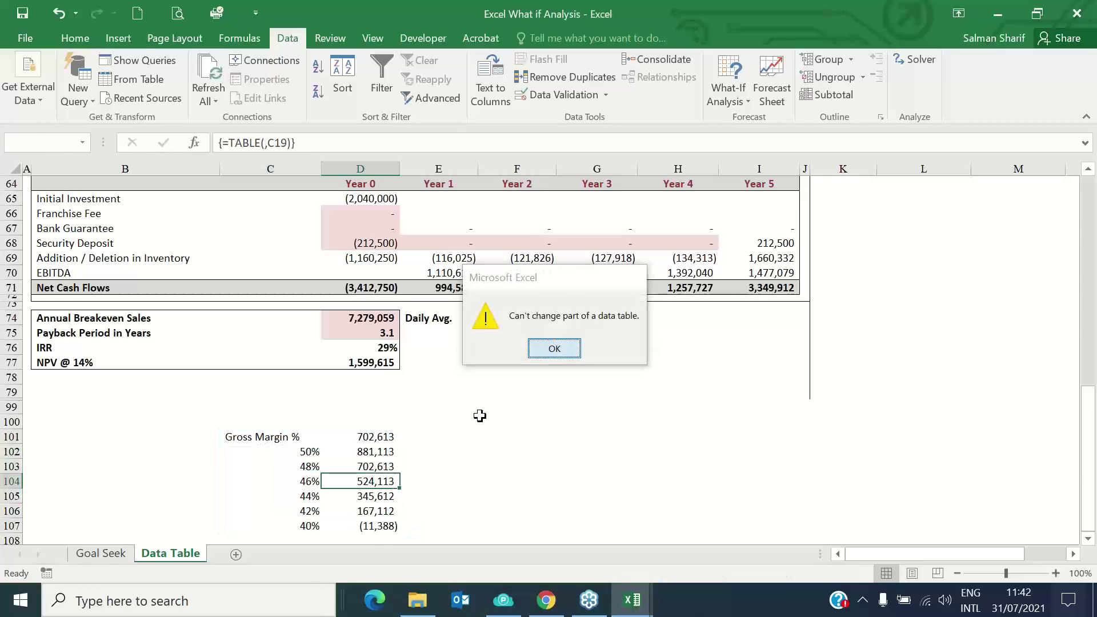
key(Return)
click(285, 439)
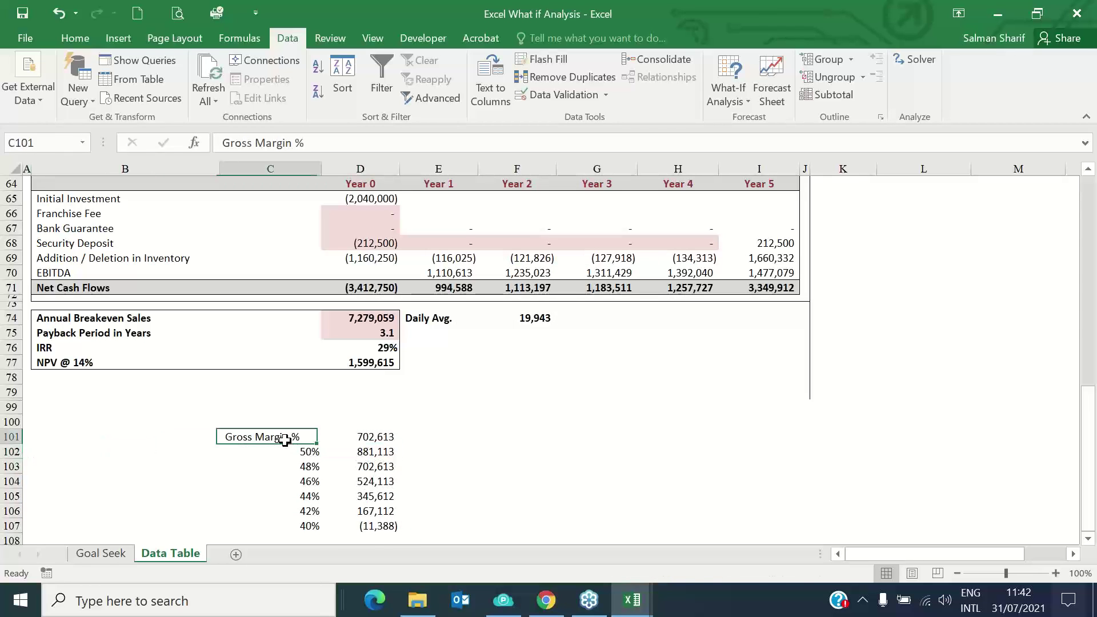
drag(285, 439, 365, 526)
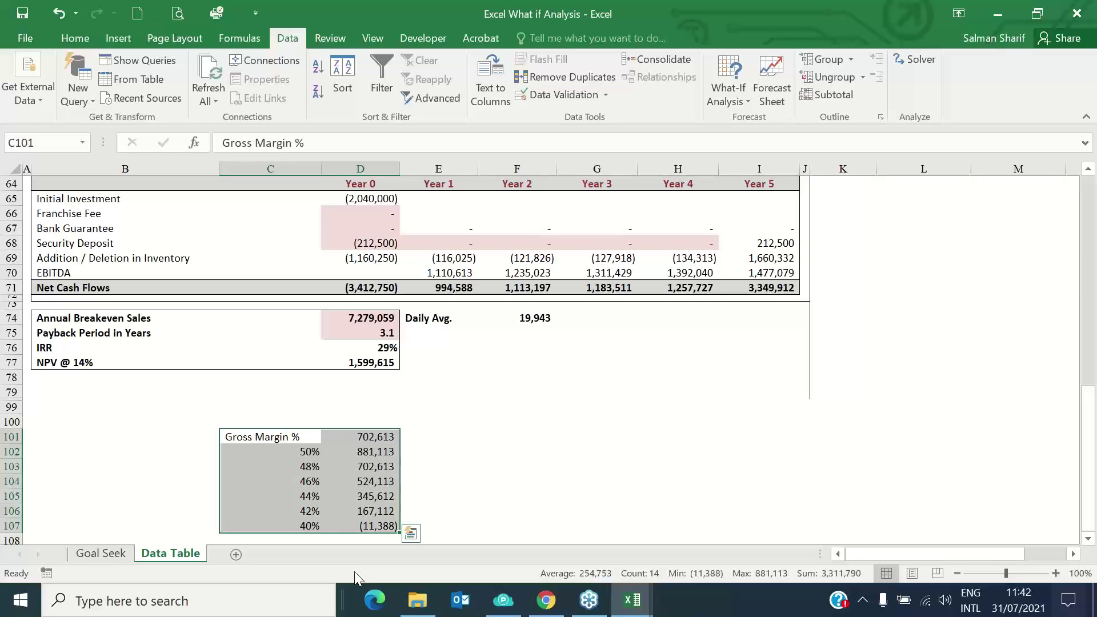
click(423, 434)
click(379, 436)
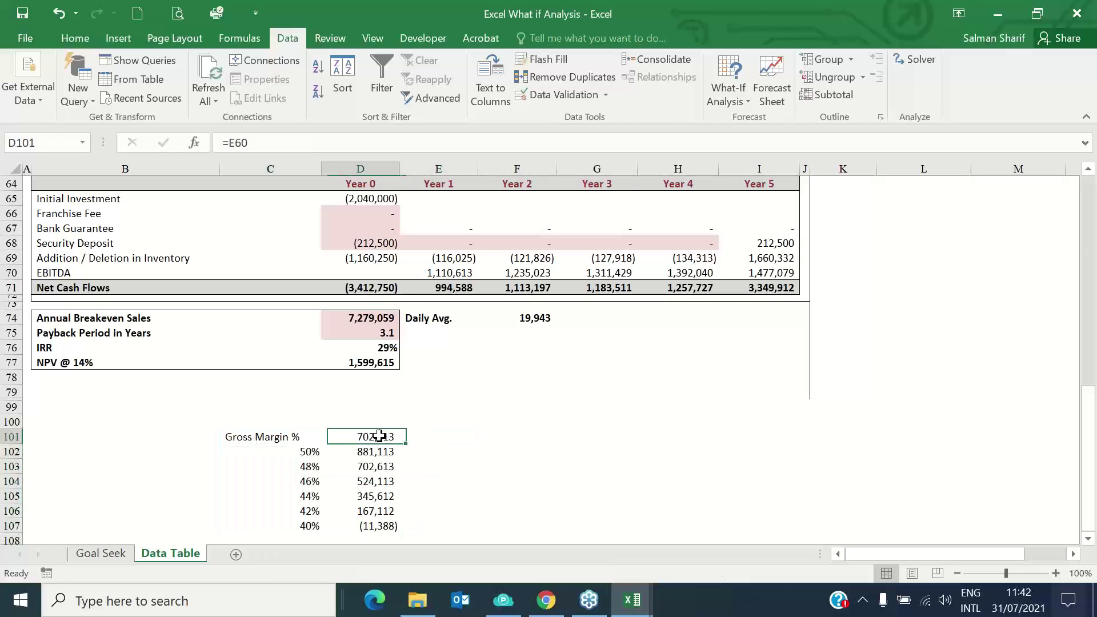
click(375, 496)
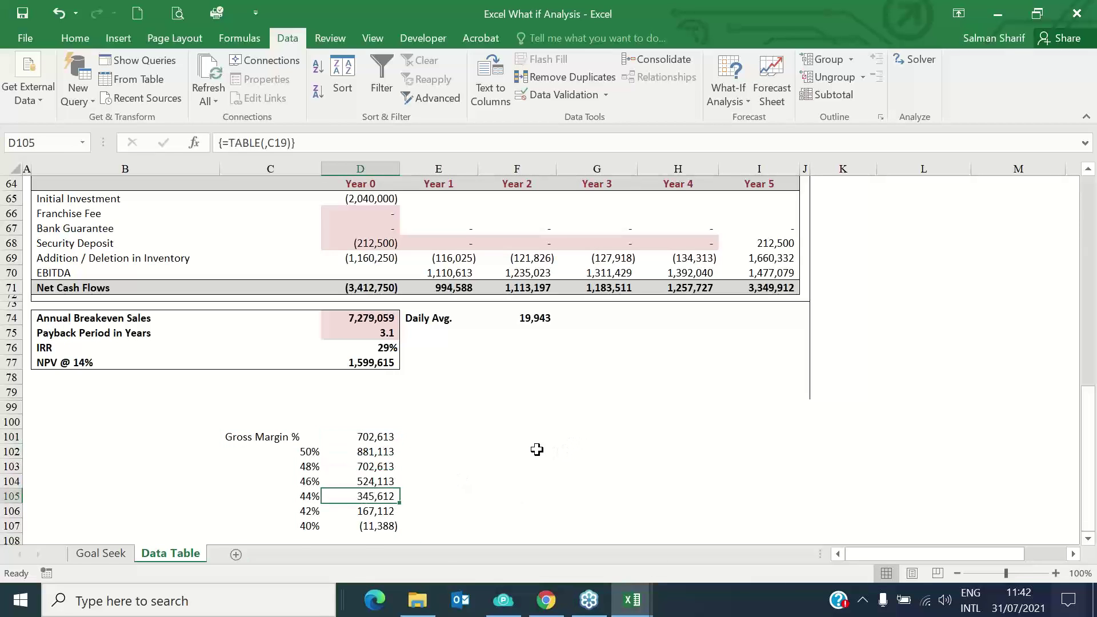
click(382, 362)
click(377, 465)
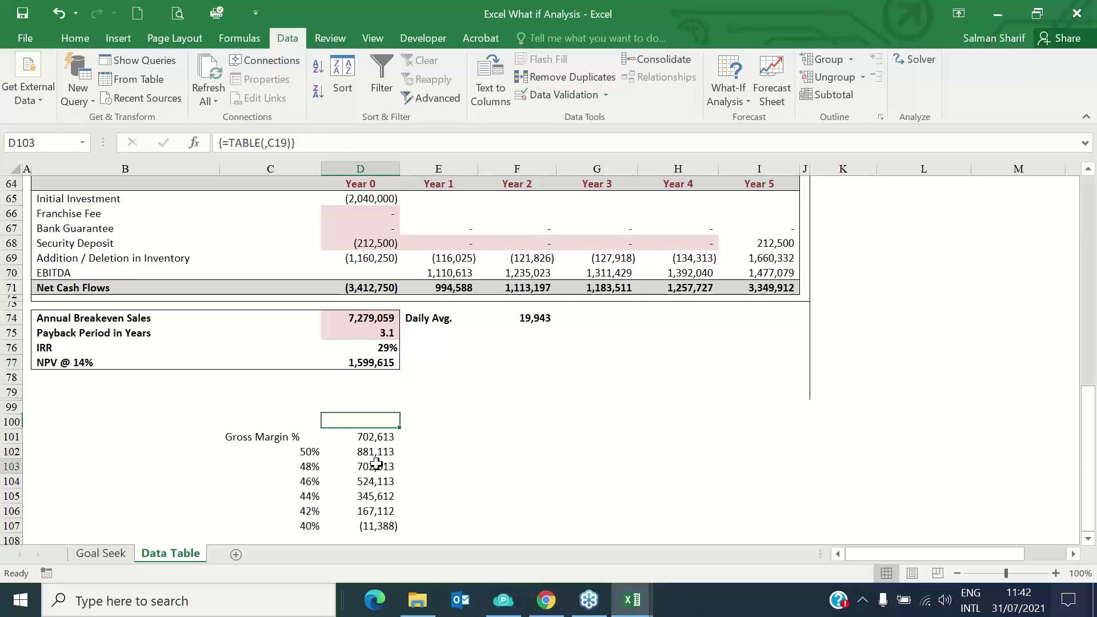
drag(377, 464, 389, 515)
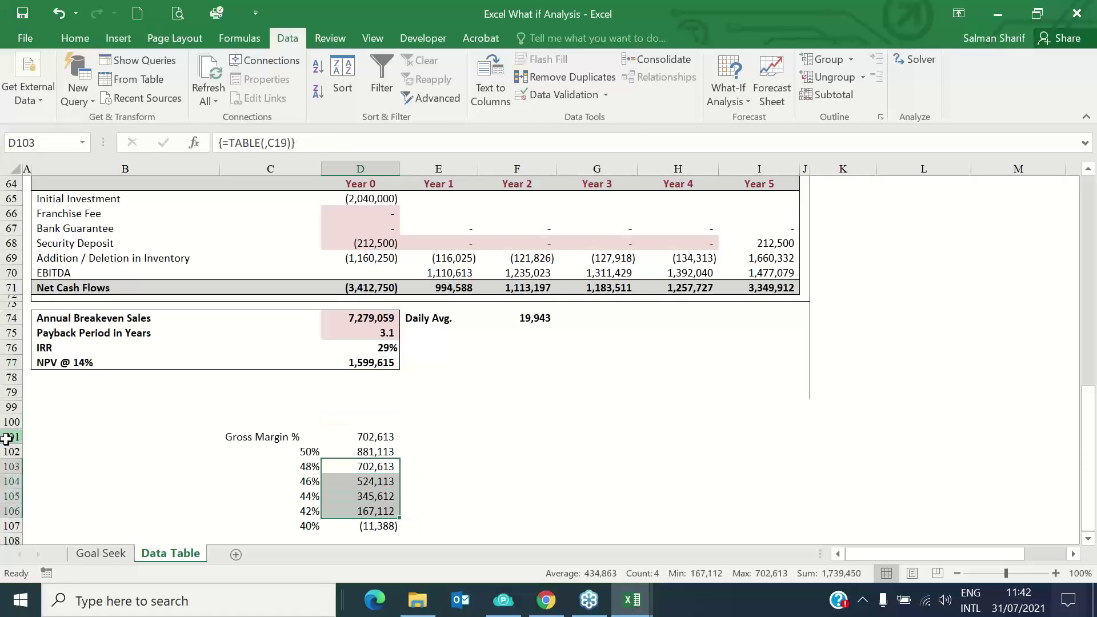
drag(5, 438, 41, 552)
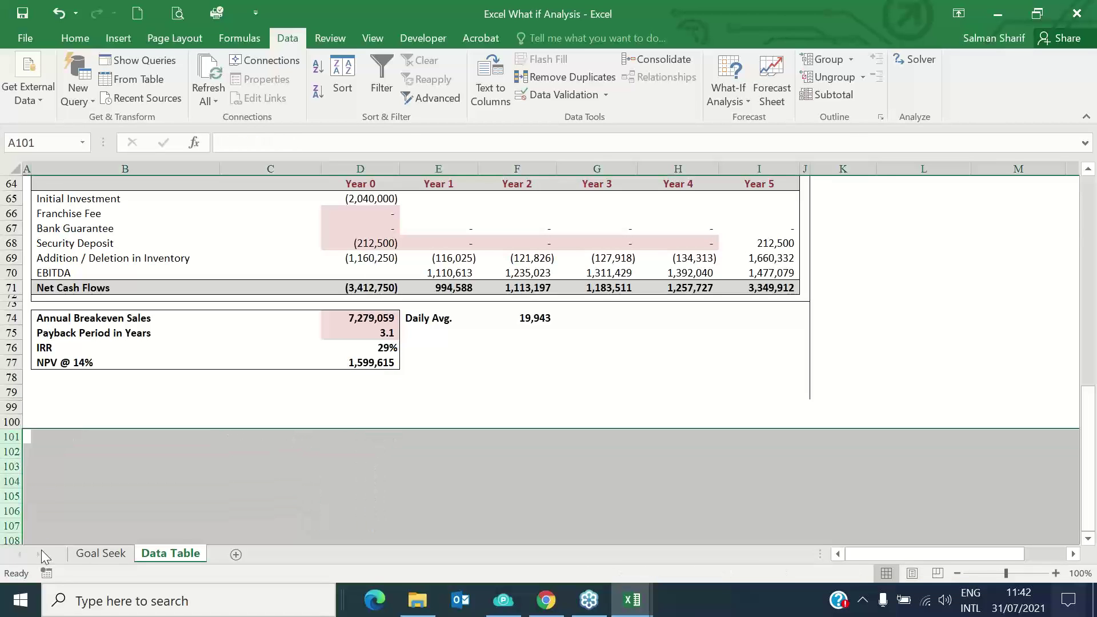
scroll(42, 551, up, 1)
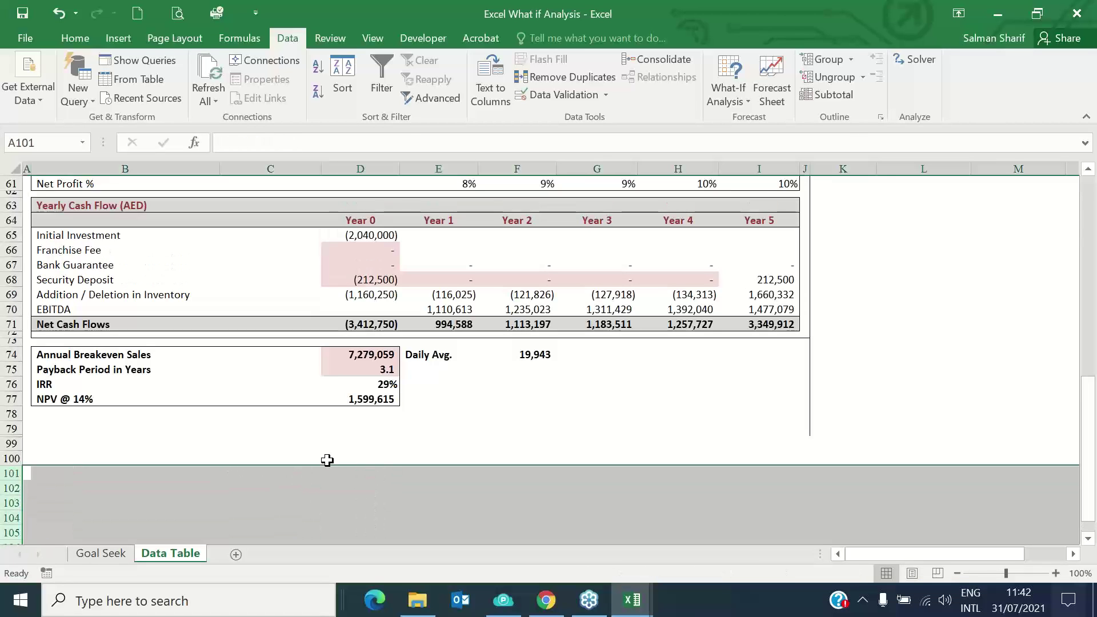
Enter 50% in D100 and the formula =D100-1% in E100
click(317, 472)
scroll(345, 365, up, 19)
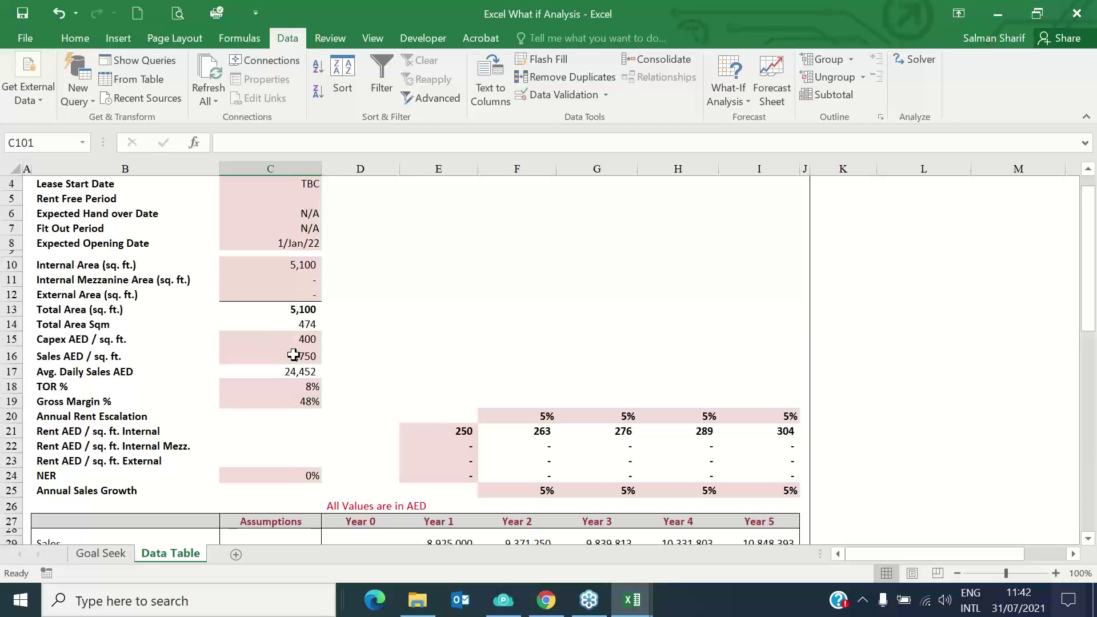
scroll(293, 355, down, 5)
scroll(309, 355, down, 5)
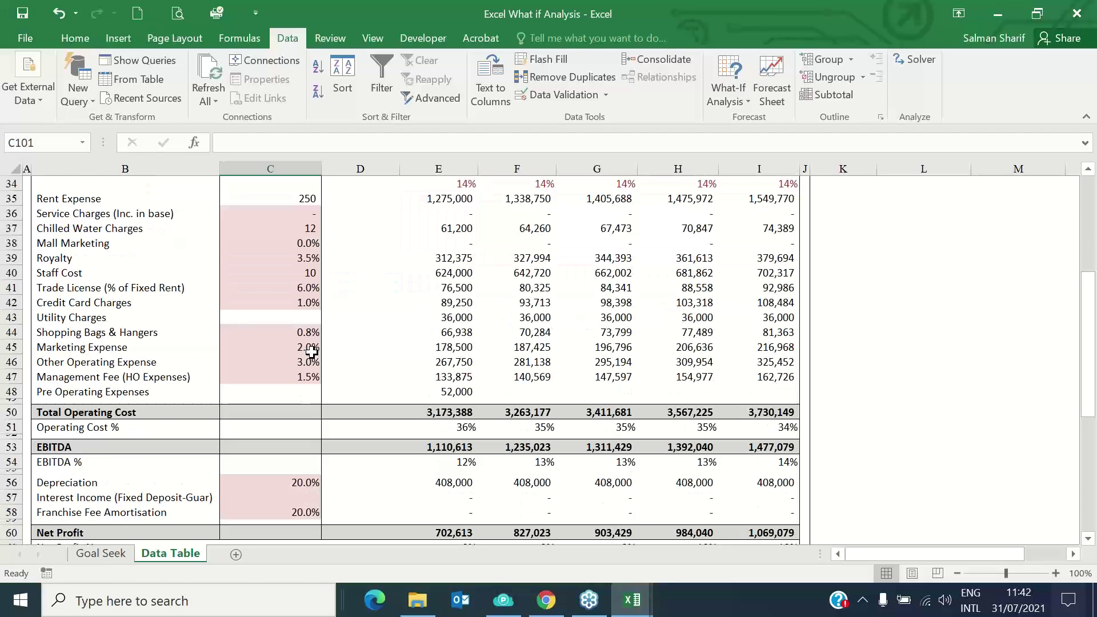
scroll(311, 353, down, 10)
click(345, 376)
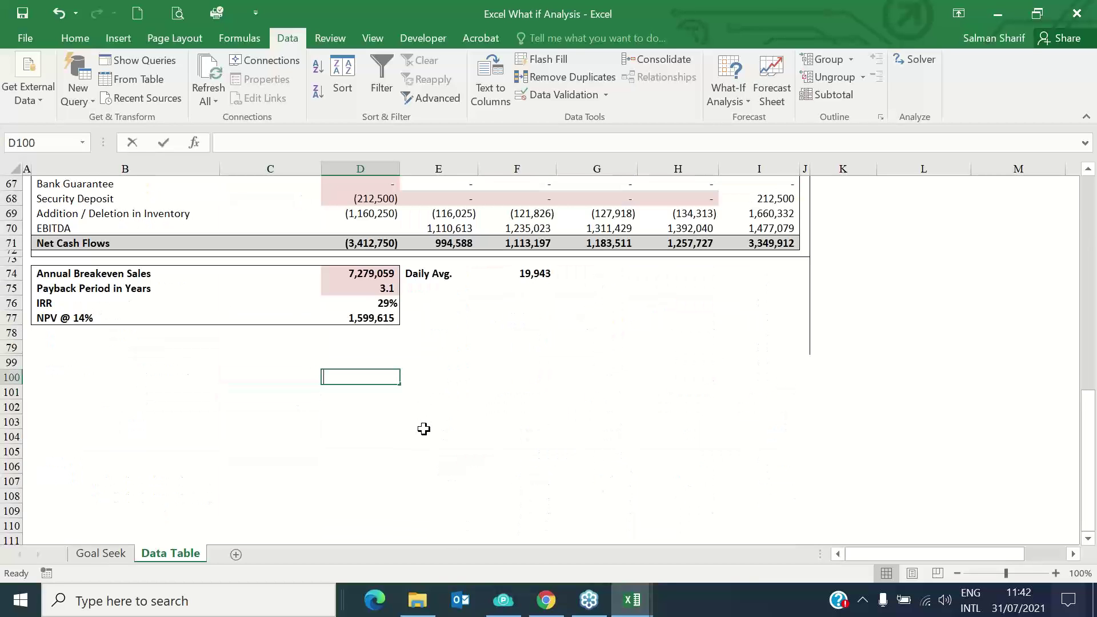
text(50)
key(Return)
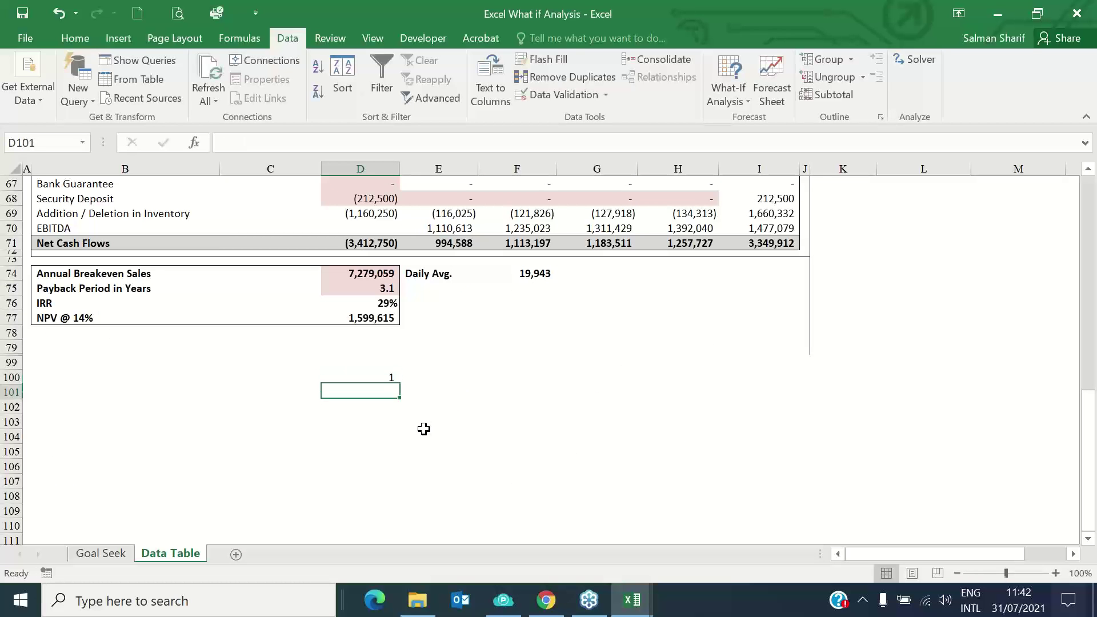
key(Up)
key(Right)
text(4)
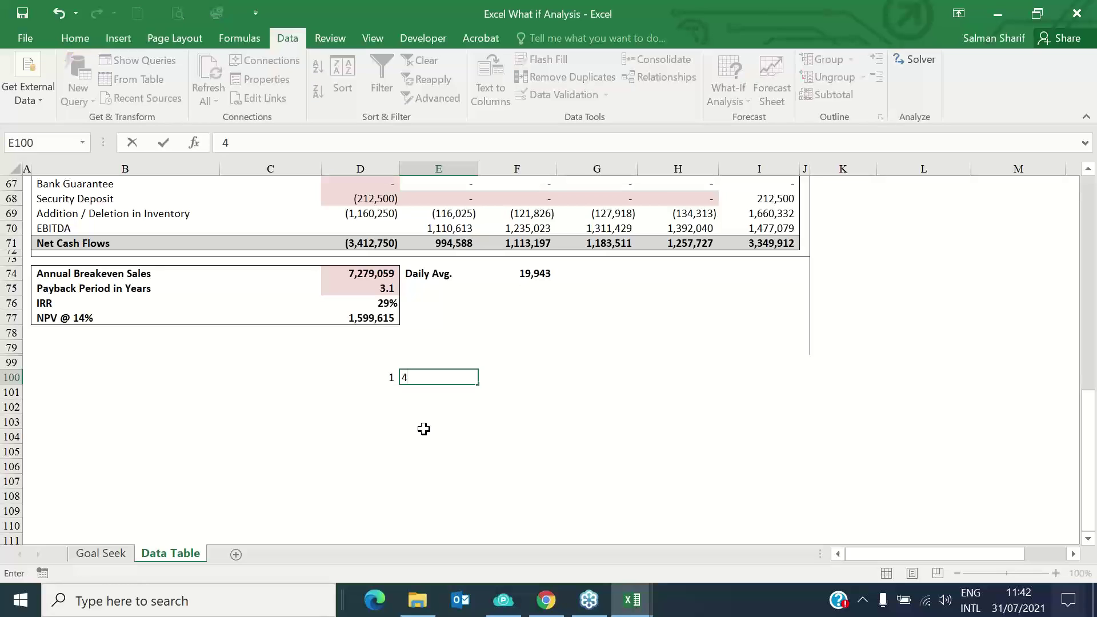
key(Escape)
text(=D100-1)
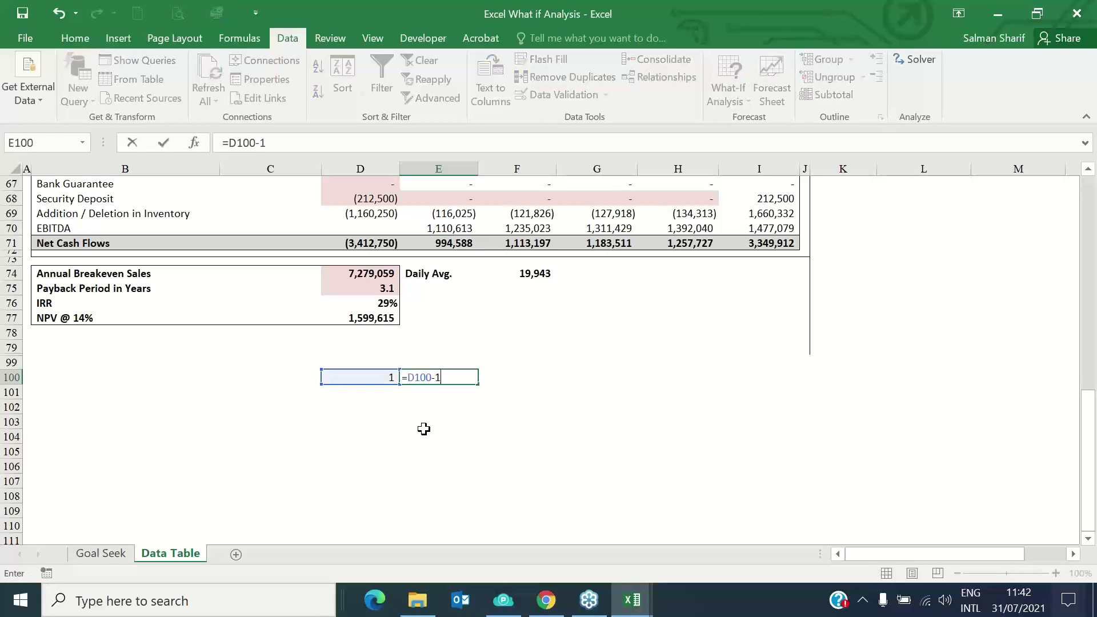
text(%)
key(Return)
Copy the formula across F100:I100 and format D100:I100 as percentages
key(Up)
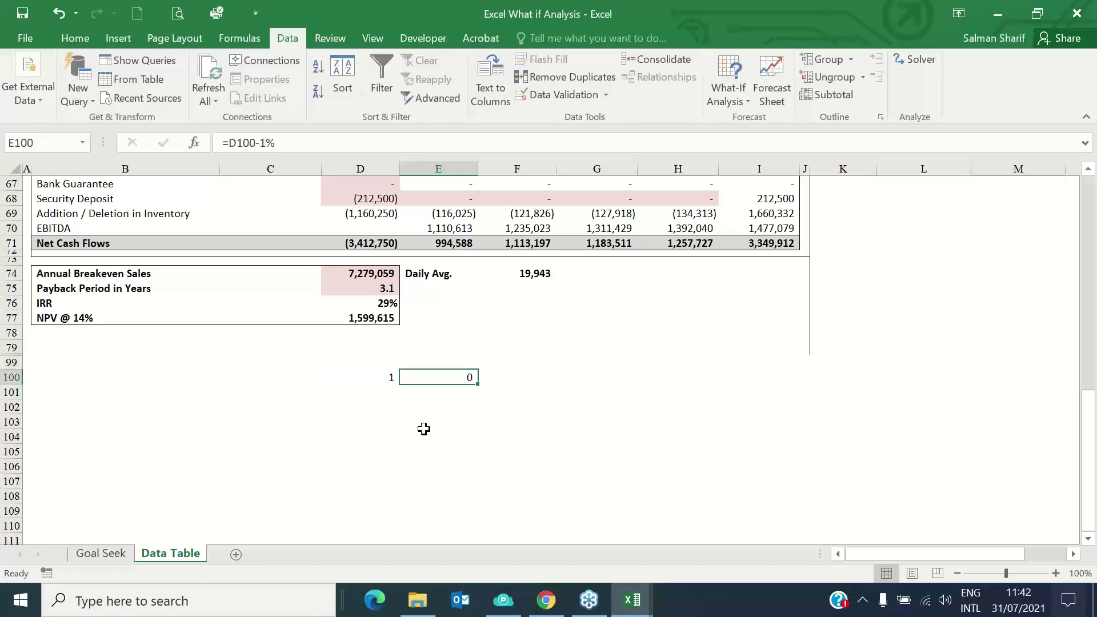
key(ctrl+c)
key(Right)
key(shift+Right)
key(shift+Right)
key(shift+Right)
key(Return)
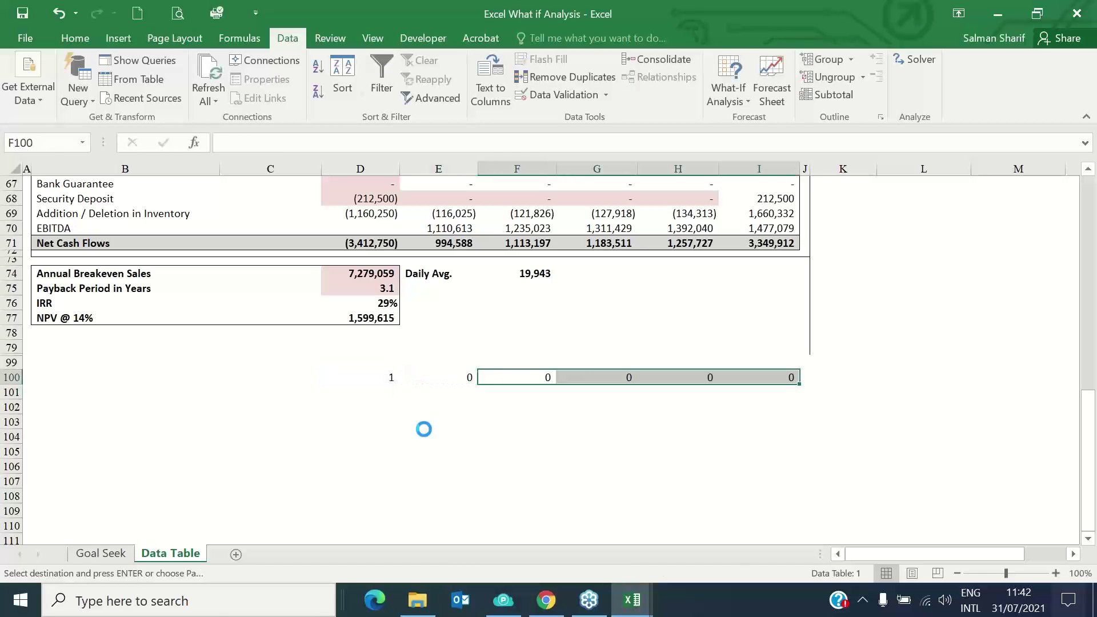
key(Left)
key(Left)
key(shift+Right)
key(shift+Right)
key(shift+Right)
key(shift+Right)
key(shift+Right)
click(75, 38)
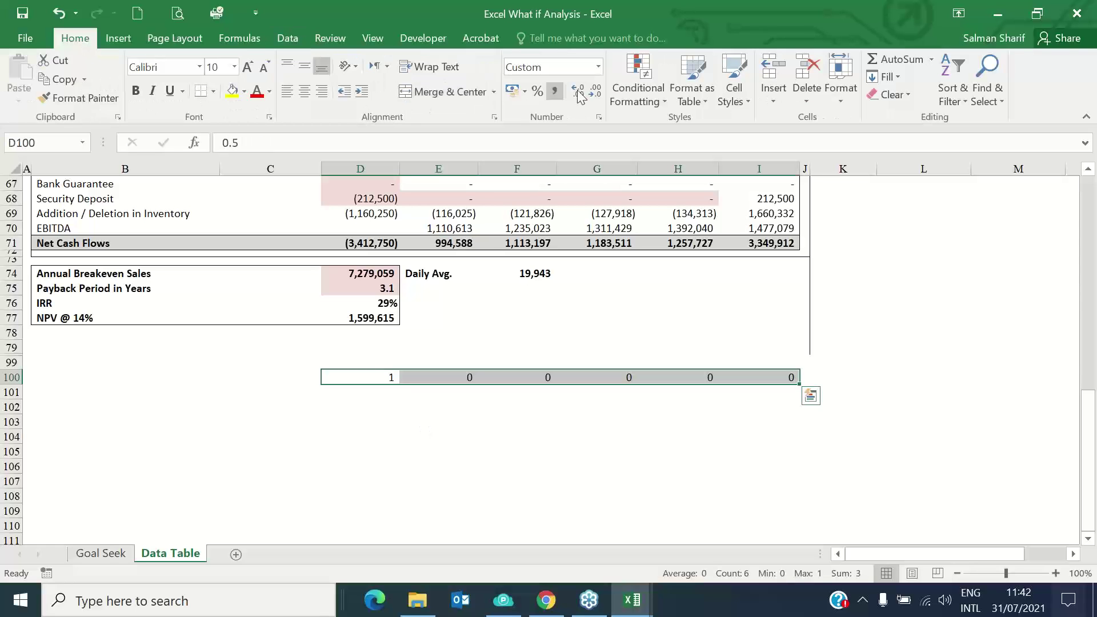
click(537, 93)
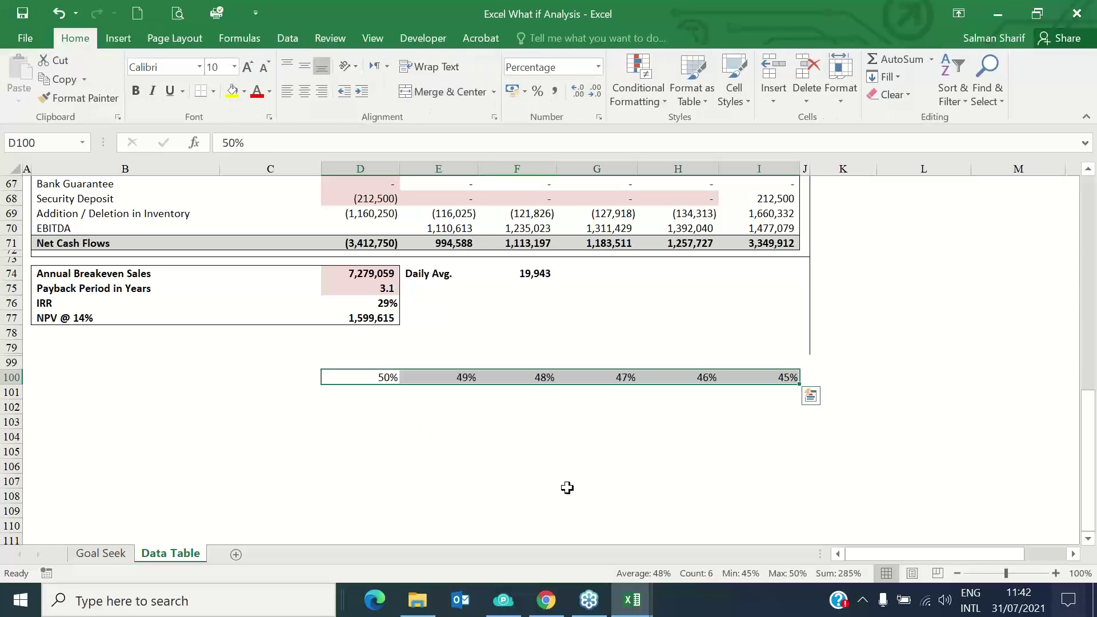
click(261, 406)
Paste the 1,750 sales per sq. ft. value from C16 into C101 as a value
scroll(348, 388, up, 9)
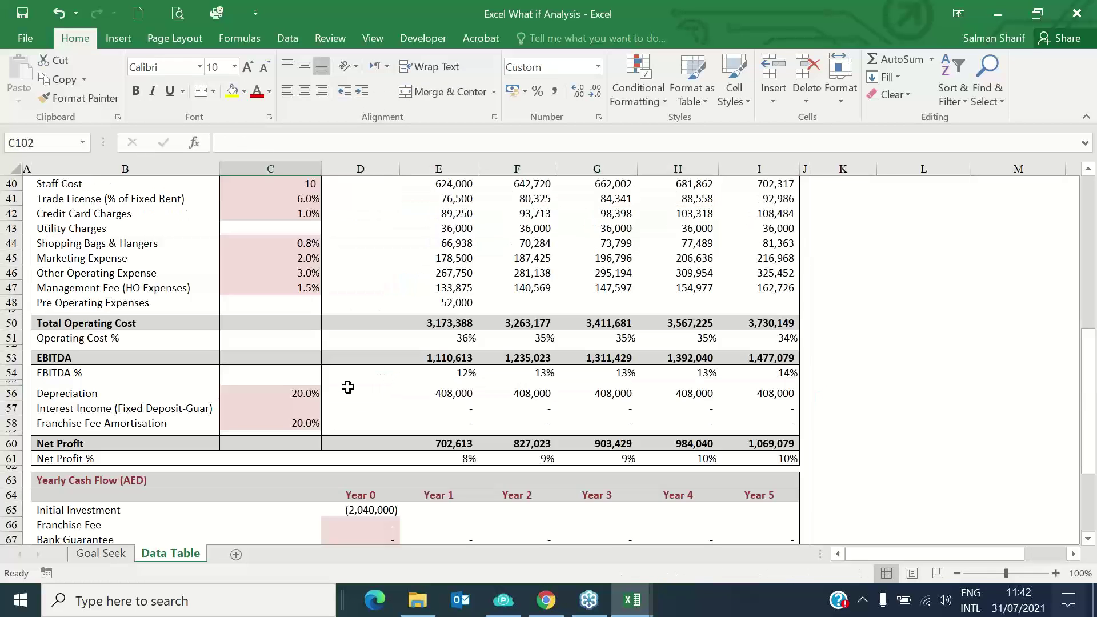
scroll(348, 388, up, 10)
click(306, 275)
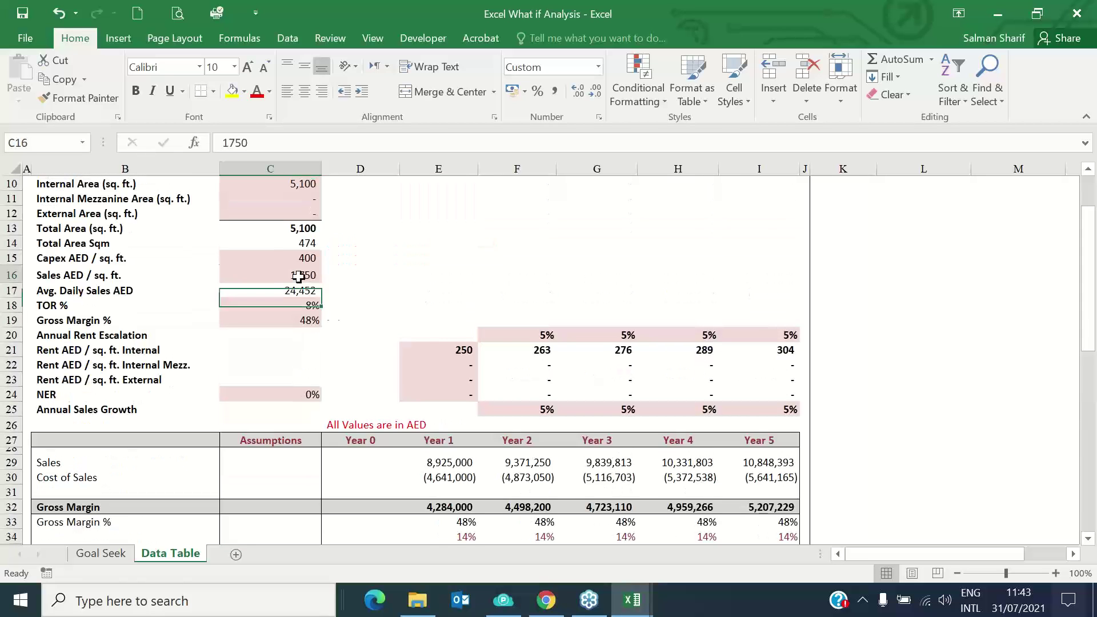
key(ctrl+c)
scroll(337, 365, down, 20)
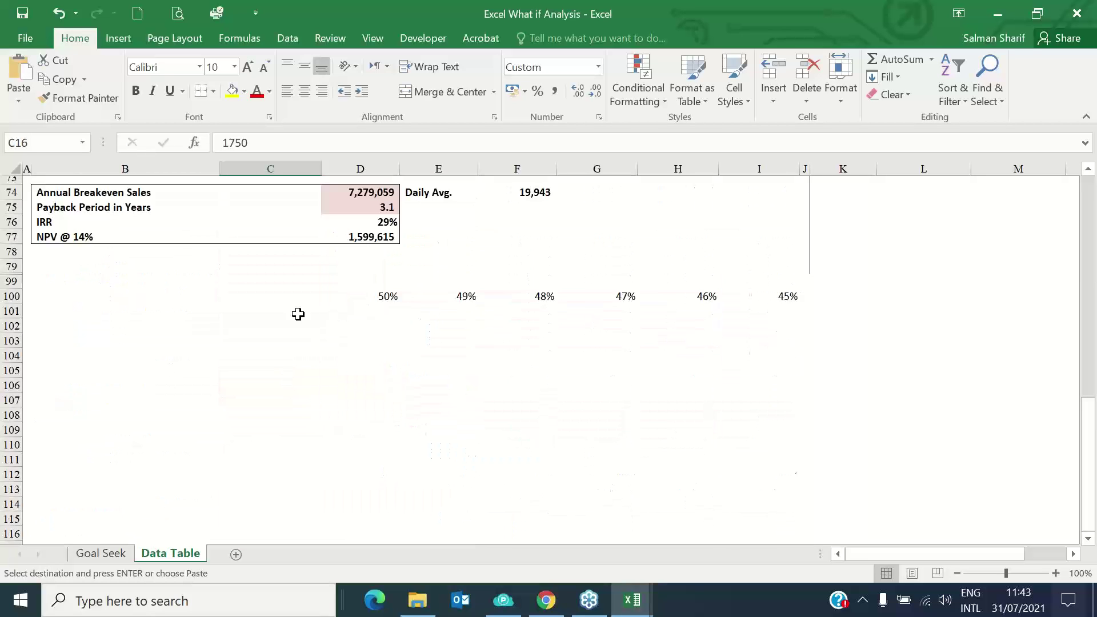
click(283, 322)
right_click(278, 309)
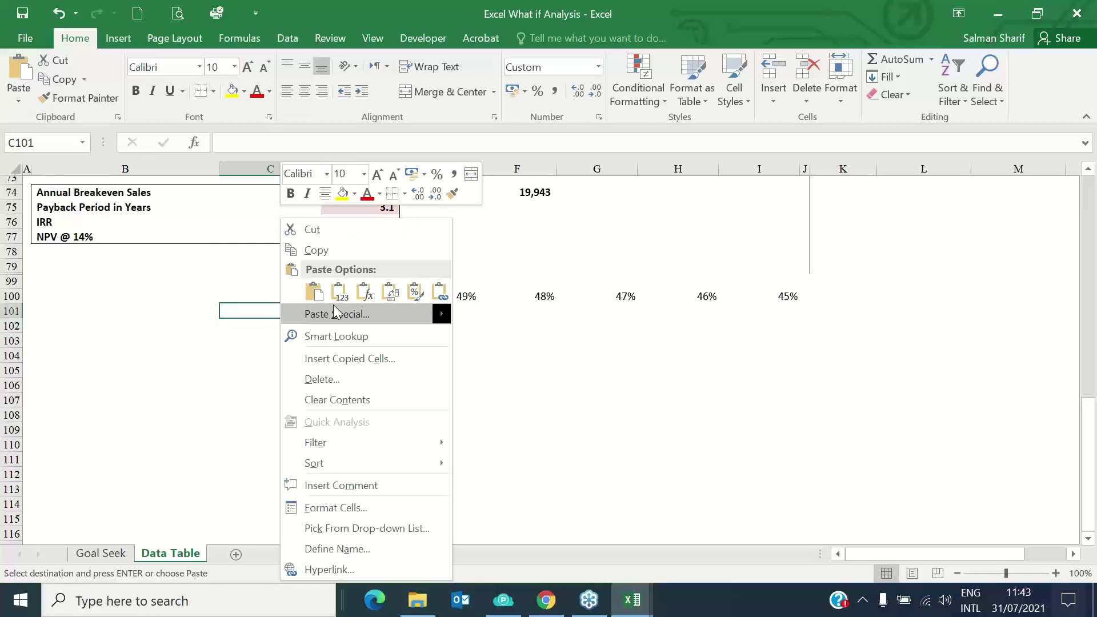
click(341, 297)
Enter =C101-50 in C102, fill it down to C108, and begin a formula in C100
key(Down)
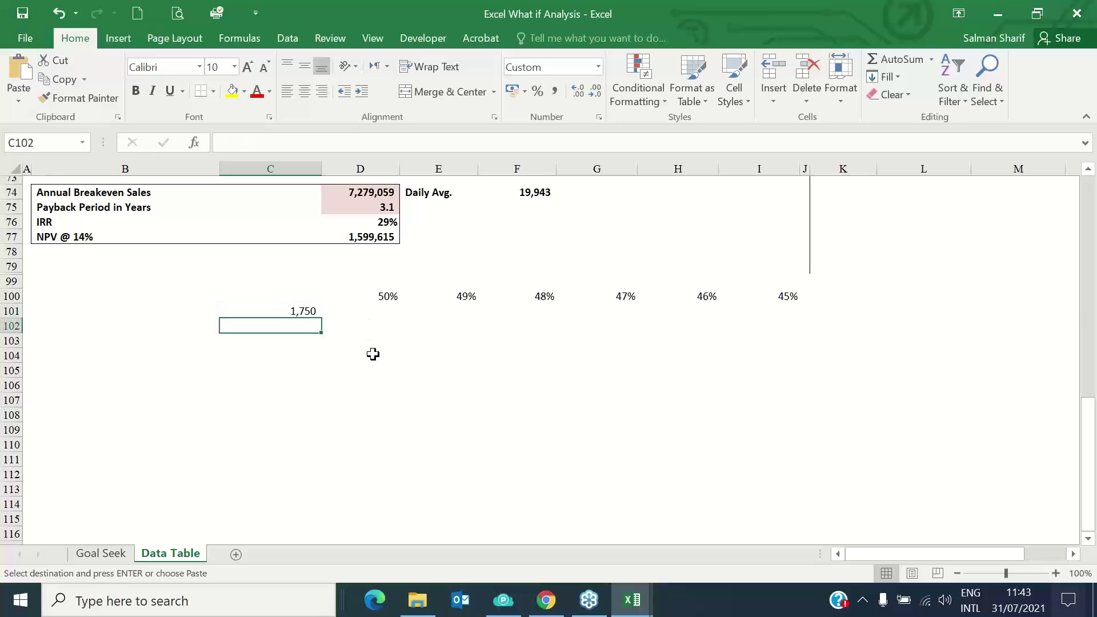
text(=)
key(Up)
text(-)
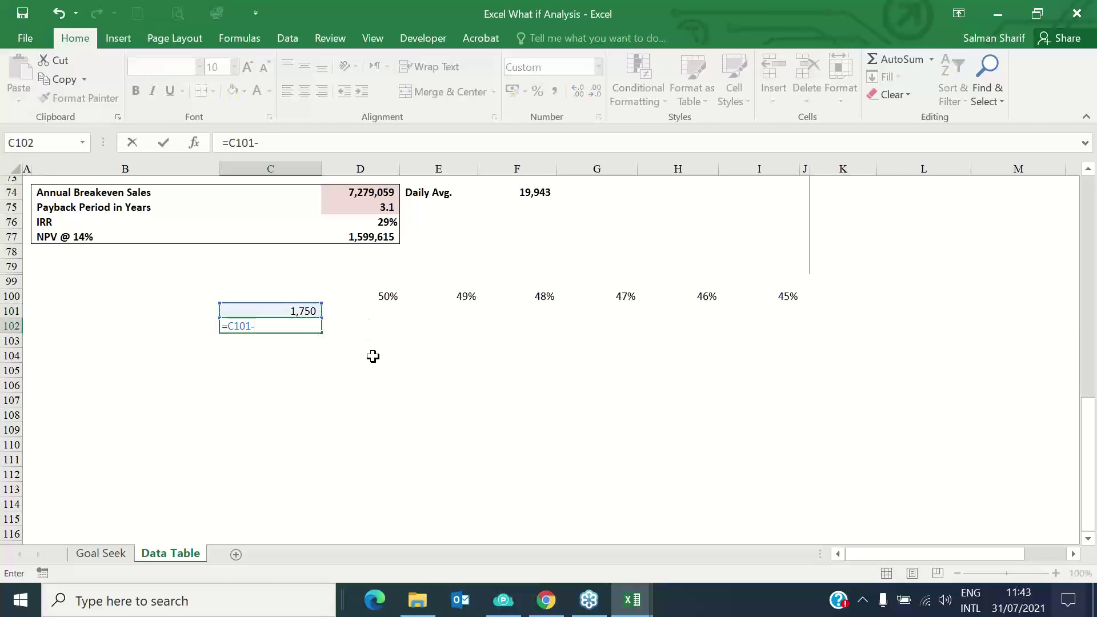
text(50)
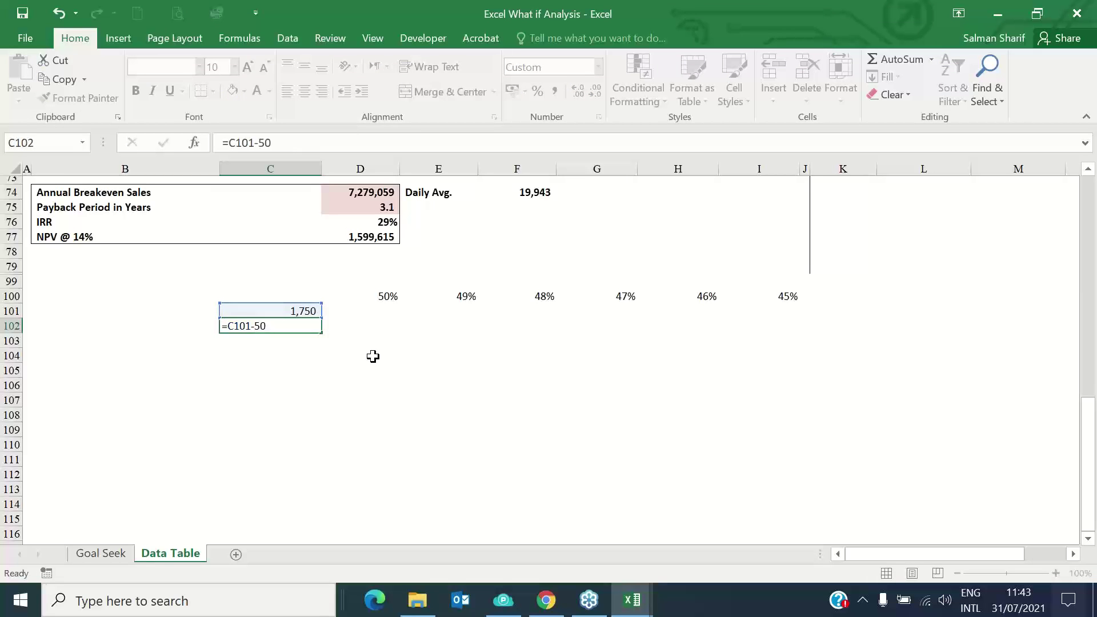
key(Return)
key(Up)
key(ctrl+c)
key(Down)
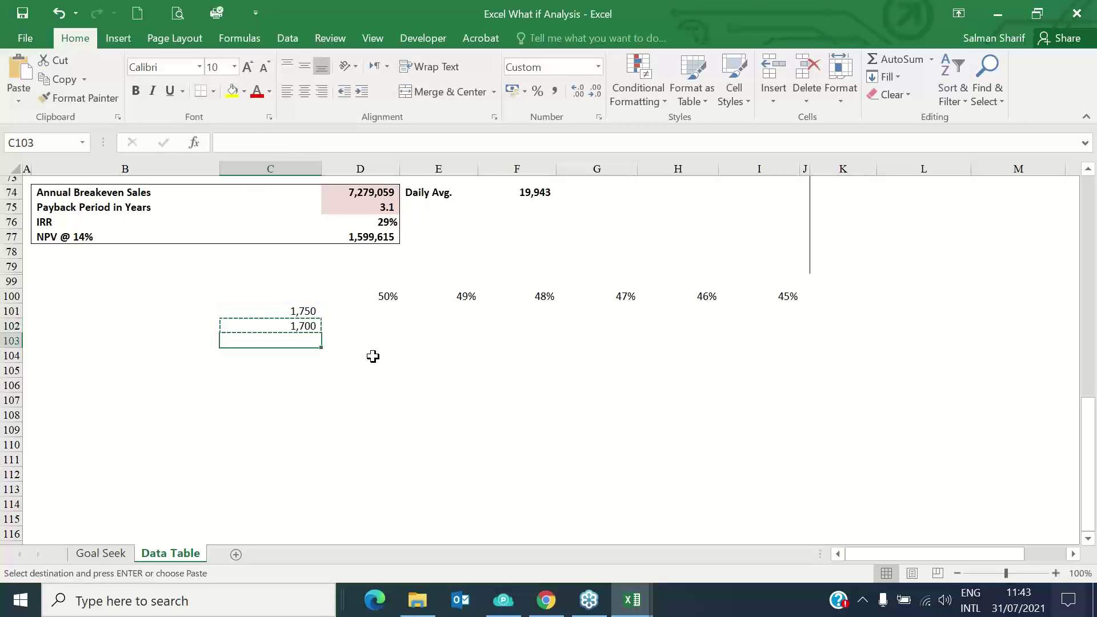
key(shift+Down)
key(shift+Down)
key(shift+Down)
key(shift+Down)
key(shift+Down)
key(Return)
key(Up)
key(Up)
key(Up)
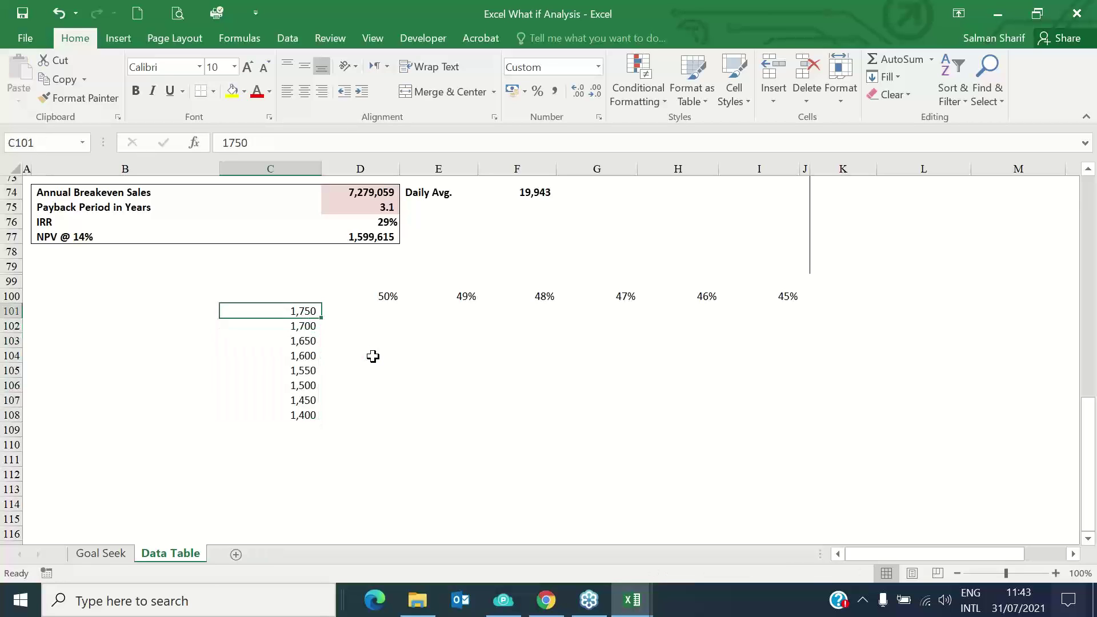
text(=)
key(Up)
Link corner cell C100 to the NPV @ 14% in D77 (1,599,615)
key(Up)
key(Up)
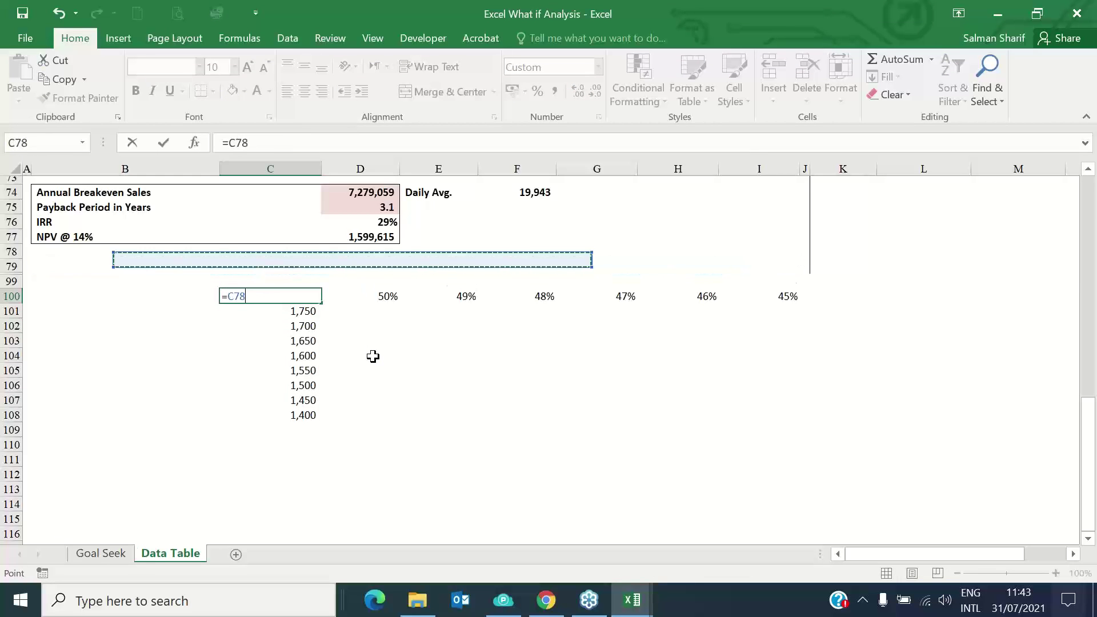
key(Up)
key(Right)
key(Return)
key(Up)
key(Down)
key(Up)
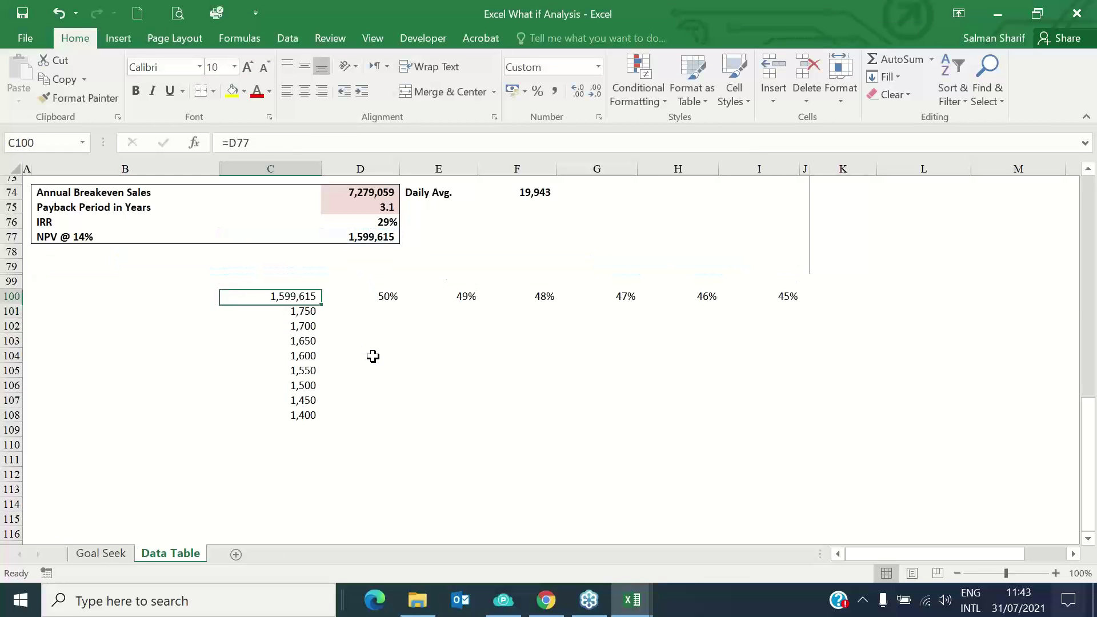
key(Down)
Build the daily sales formula =C101*C13/365 in B101 and copy it to B102:B108
key(Left)
text(=)
key(Right)
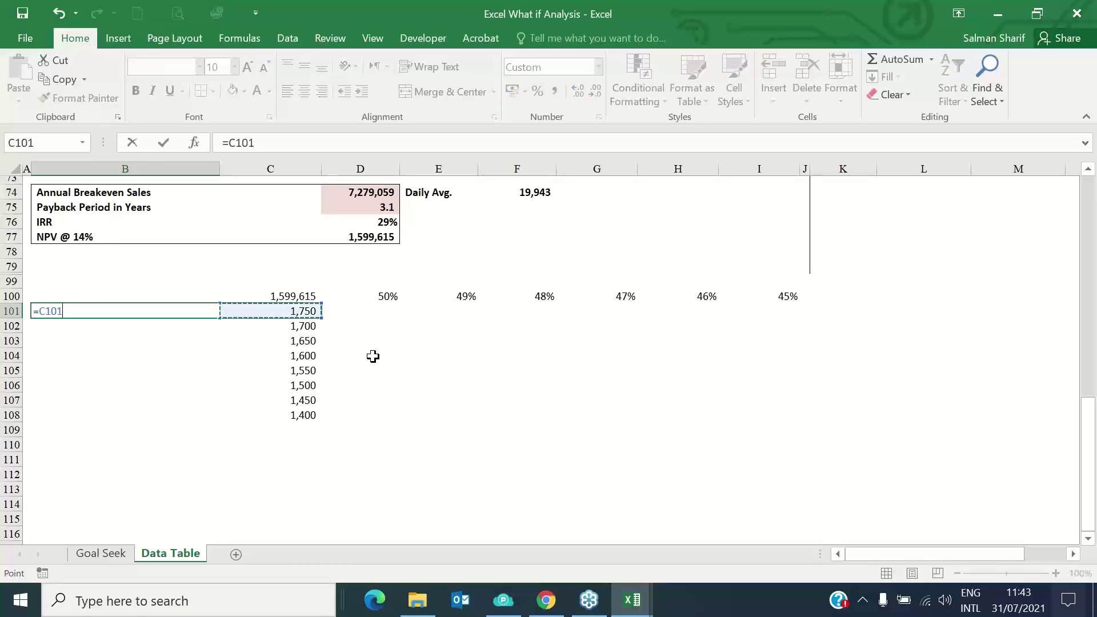
text(*)
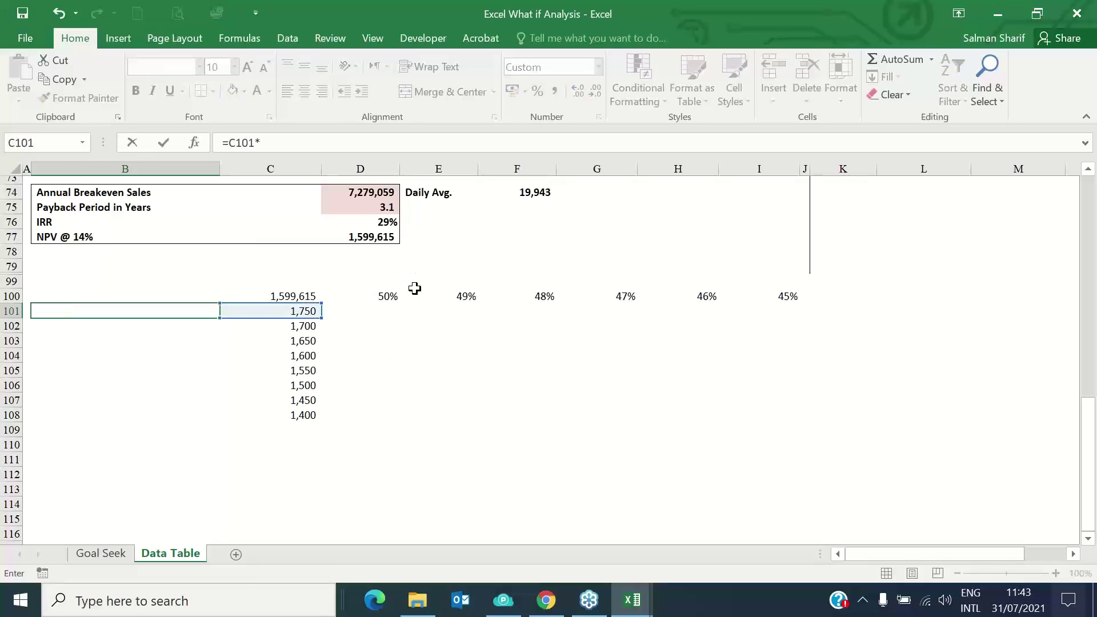
scroll(418, 279, up, 4)
scroll(418, 280, up, 20)
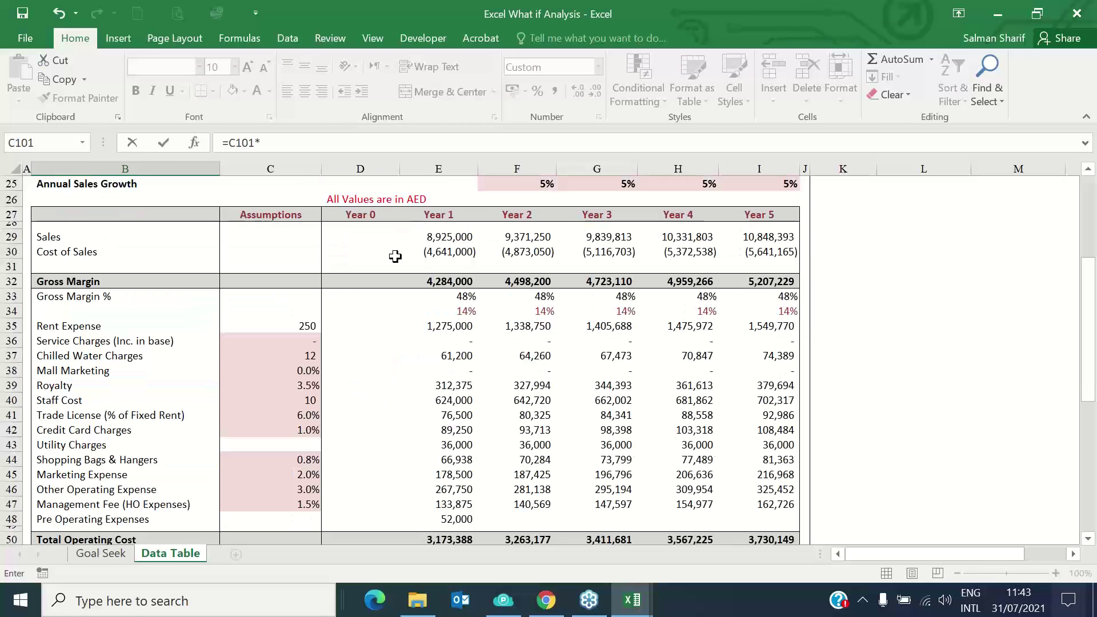
click(295, 348)
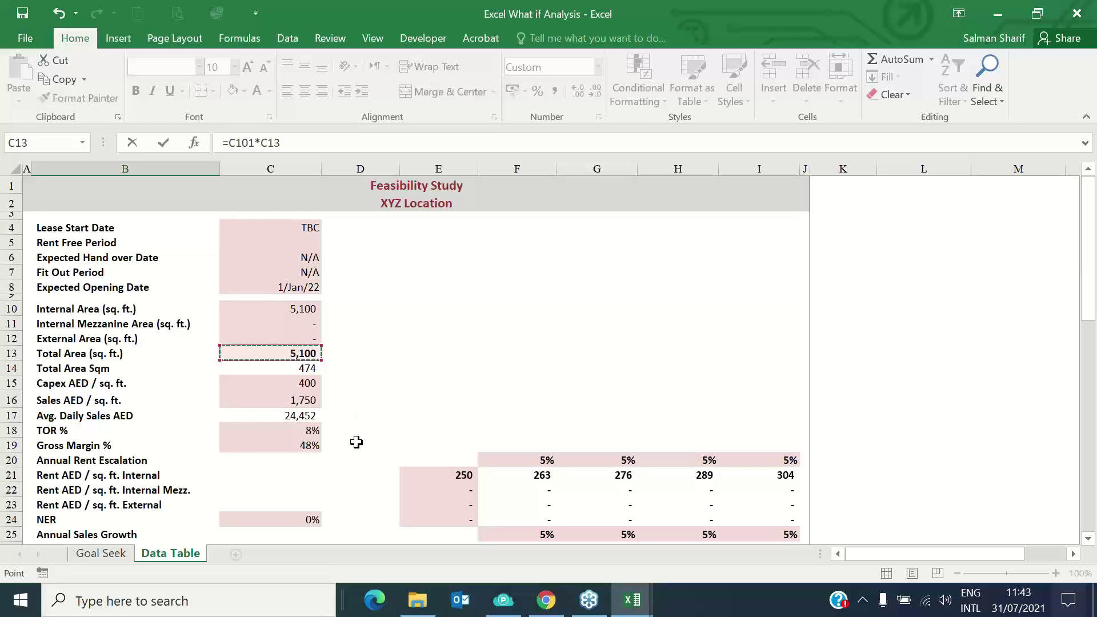
text(/)
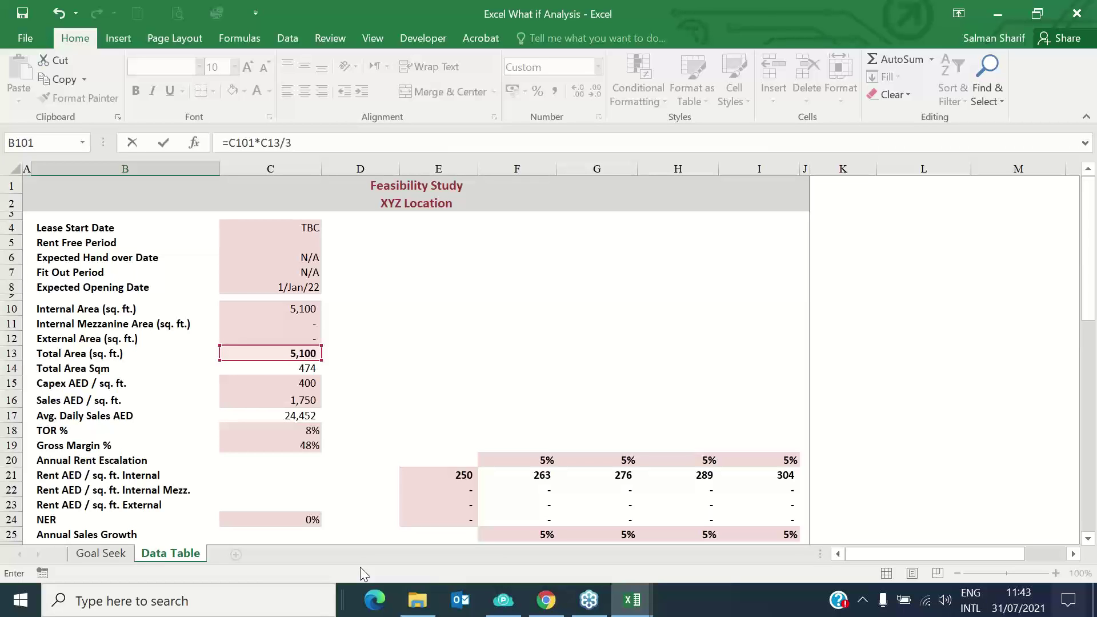
text(365)
key(ctrl+Return)
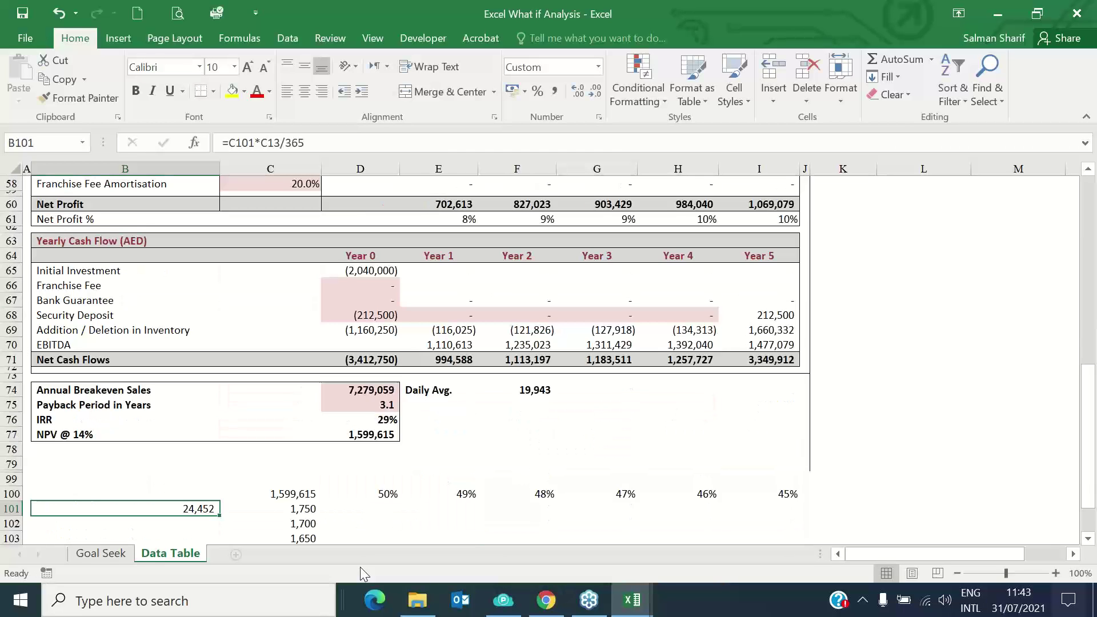
key(ctrl+c)
key(Down)
key(shift+Down)
key(shift+Down)
key(shift+Down)
key(shift+Down)
key(shift+Down)
key(shift+Down)
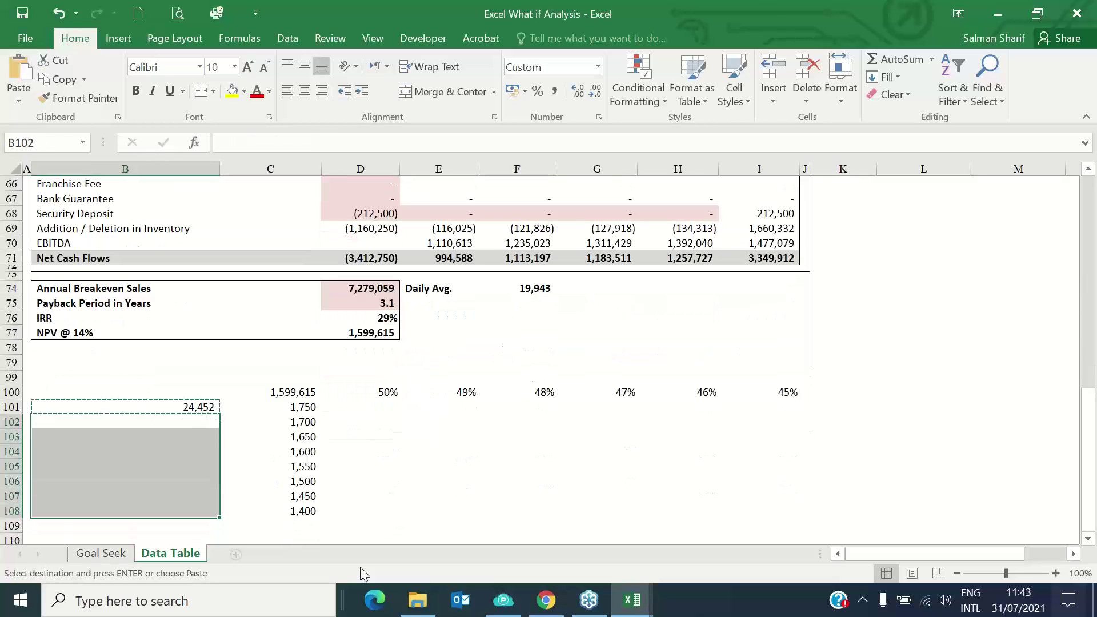
key(ctrl+v)
key(Up)
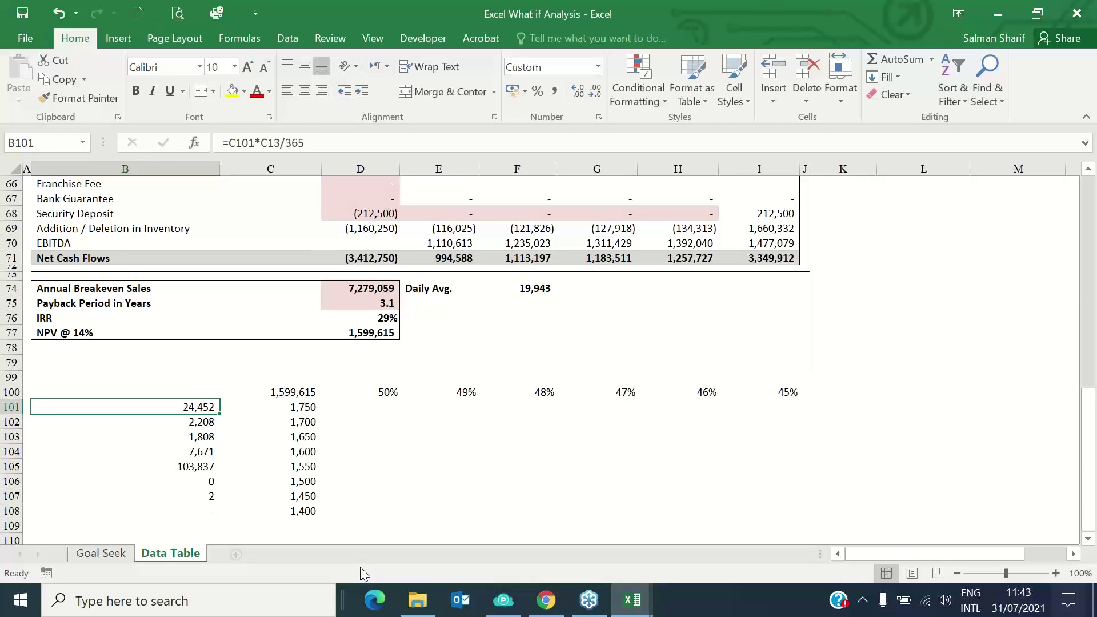
Make the area reference absolute ($C$13) in B101 and recopy the formula down to B108
key(F2)
key(F2)
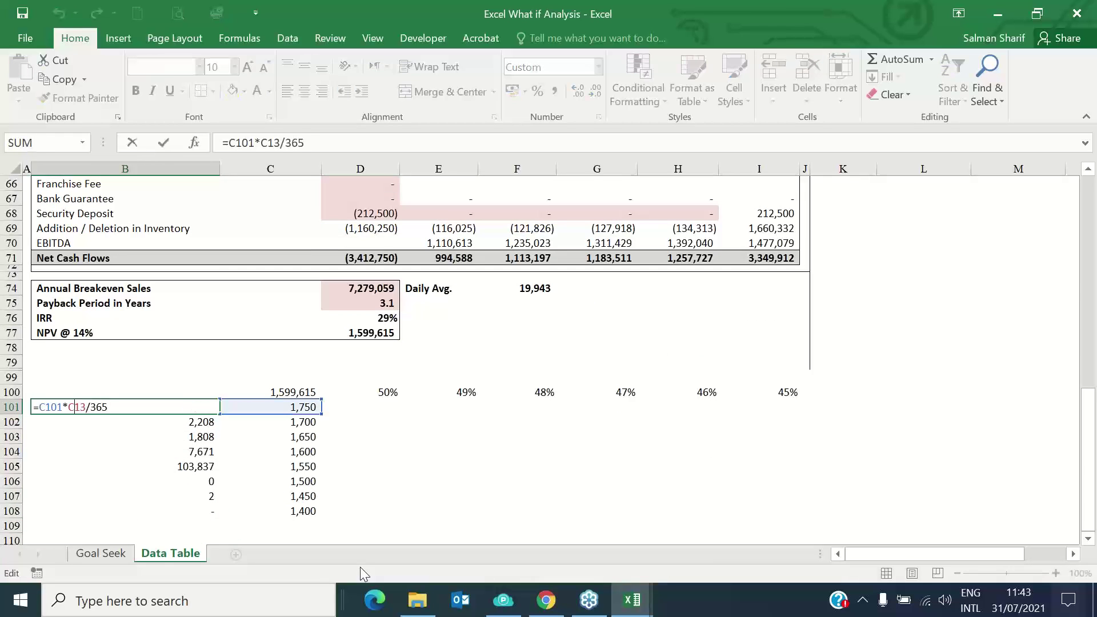
key(F4)
key(ctrl+Return)
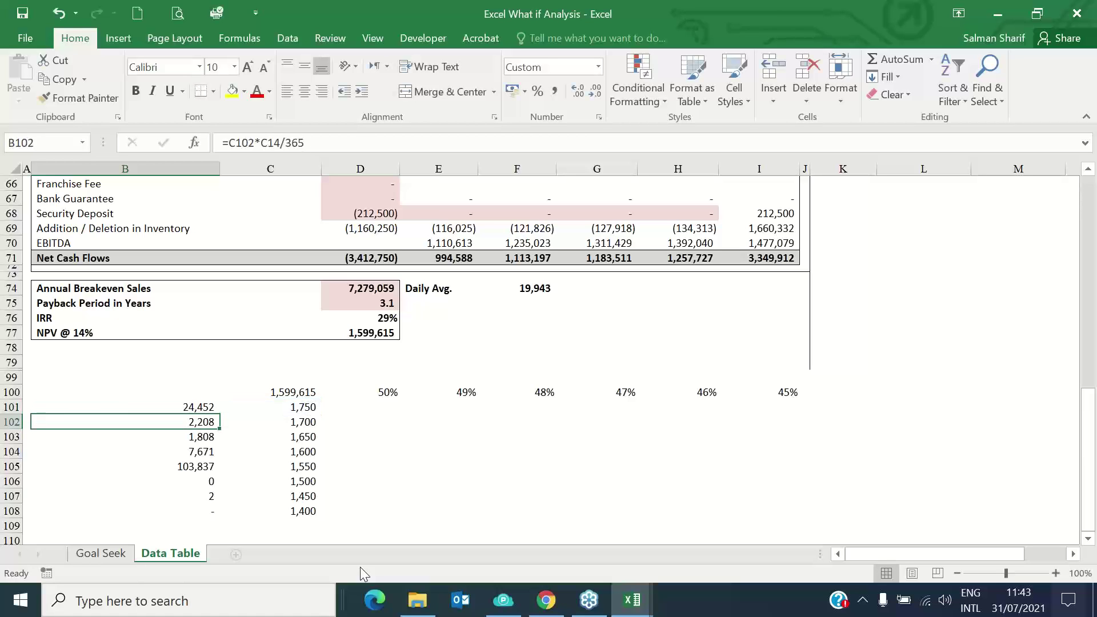
key(ctrl+c)
key(Down)
key(shift+Down)
key(shift+Down)
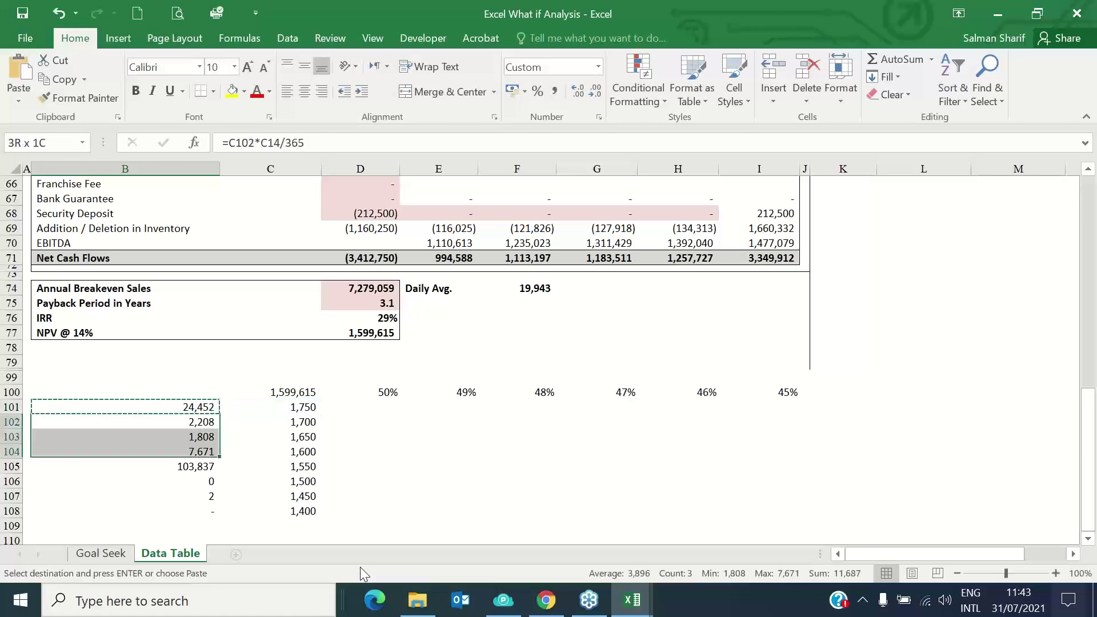
key(shift+Down)
key(shift+Down)
key(shift+Down)
key(shift+Down)
key(Return)
key(Up)
key(Up)
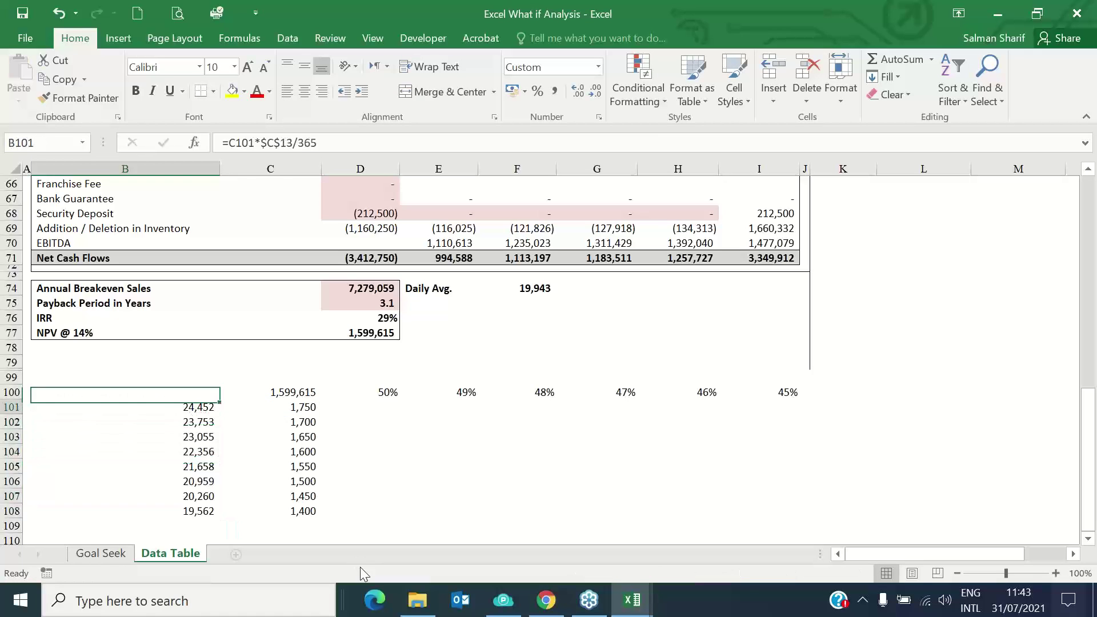
key(Right)
key(Right)
key(Down)
Select row 99 from D99 across, above the margin percentages
key(Up)
key(Right)
key(Left)
key(Up)
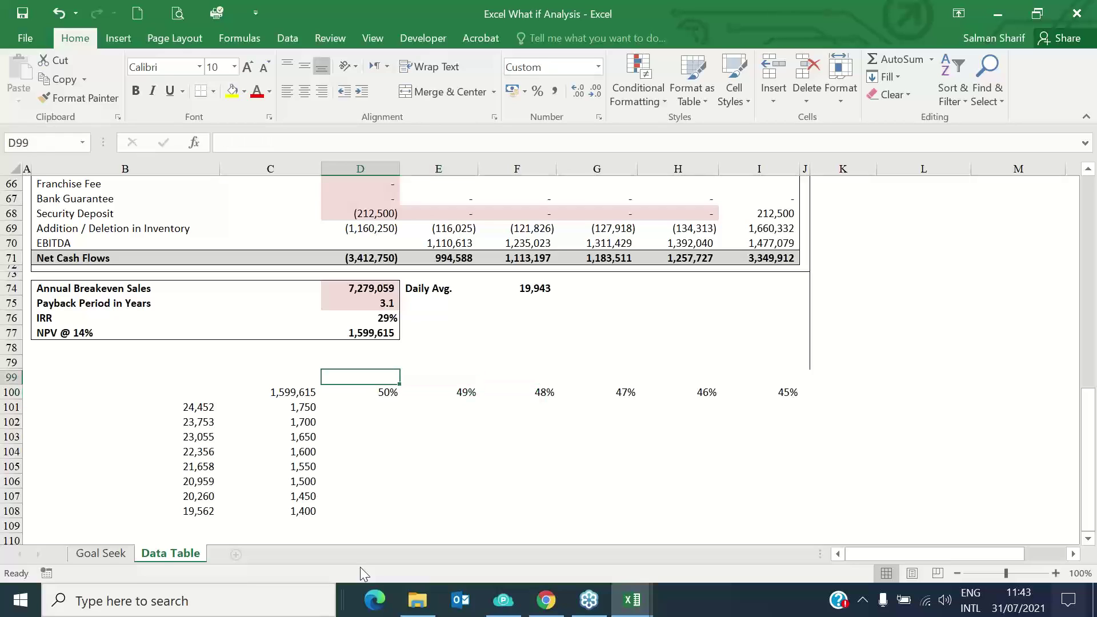
key(shift+Right)
key(shift+Right)
key(shift+Right)
key(shift+Right)
key(shift+Right)
key(shift+Right)
Merge and centre D99:I99 with the heading 'Gross Margin %'
key(shift+Left)
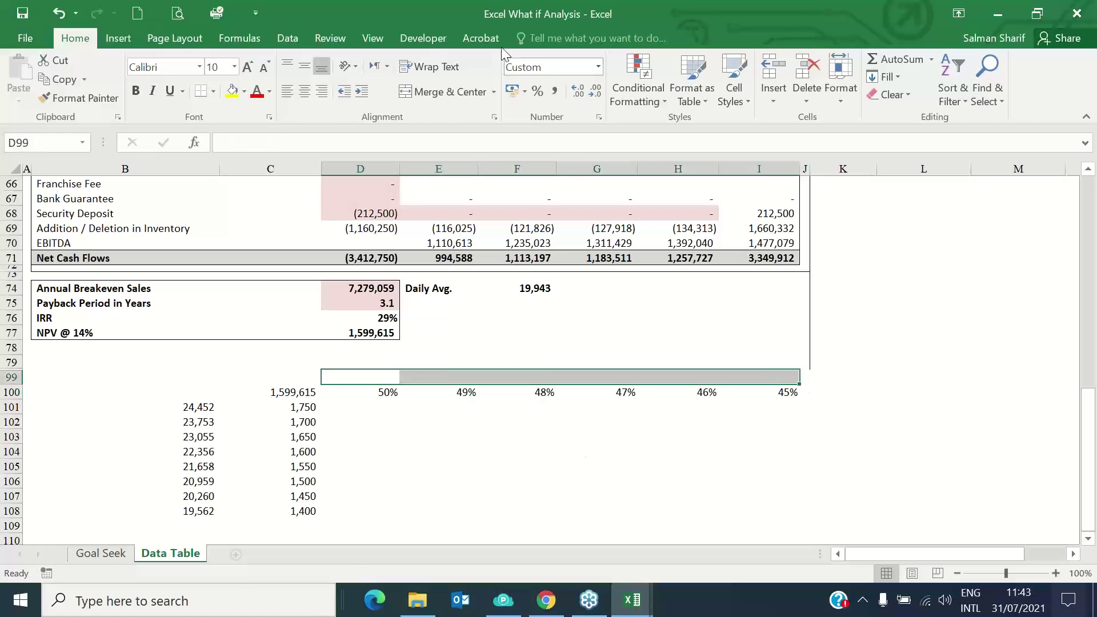
click(433, 90)
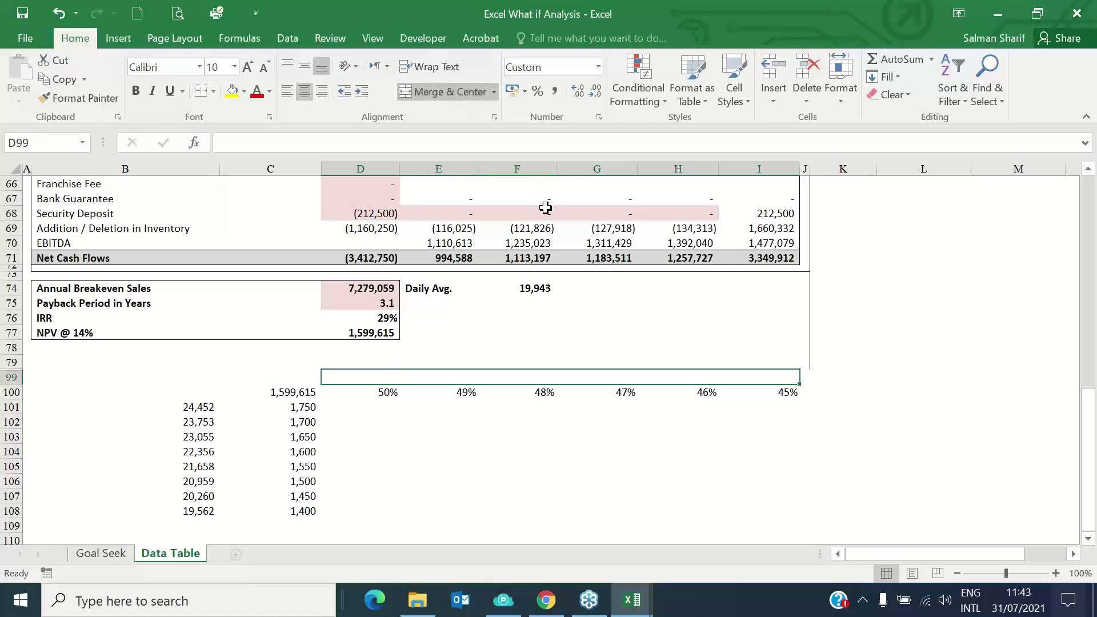
text(Gross Marg)
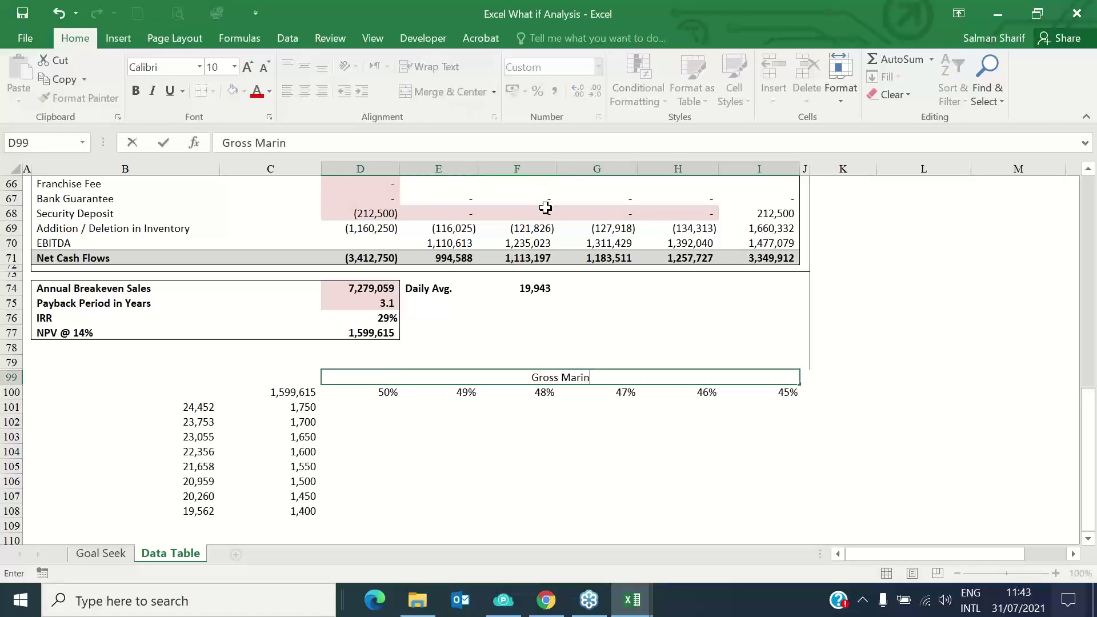
text(in %)
key(ctrl+Return)
Label cell B100 'Daily Sales'
key(Down)
key(Left)
key(Left)
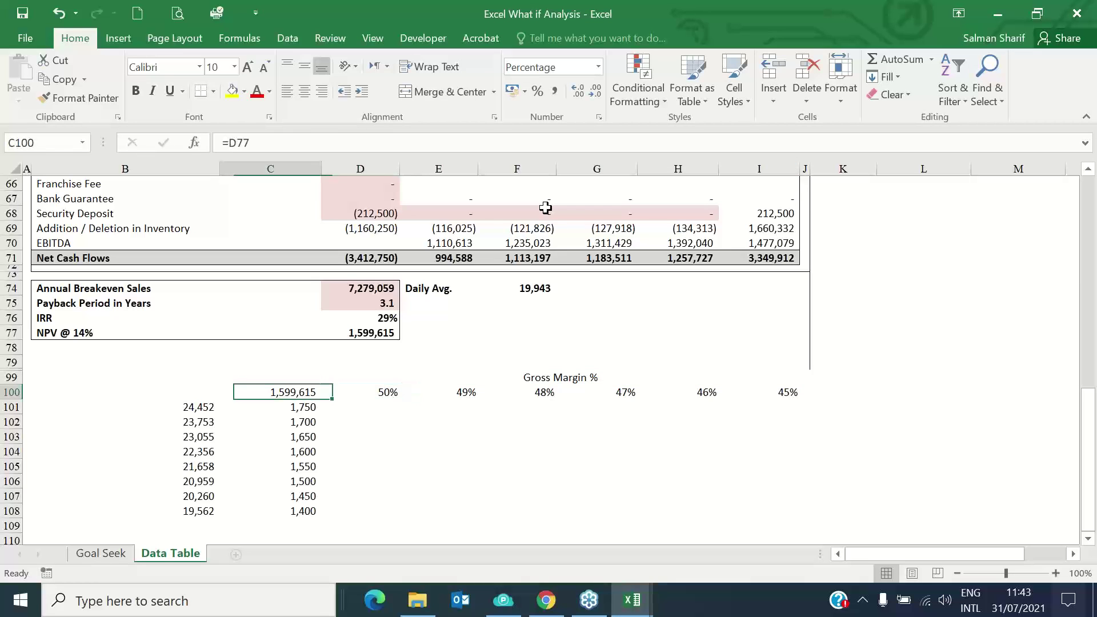
text(Dail)
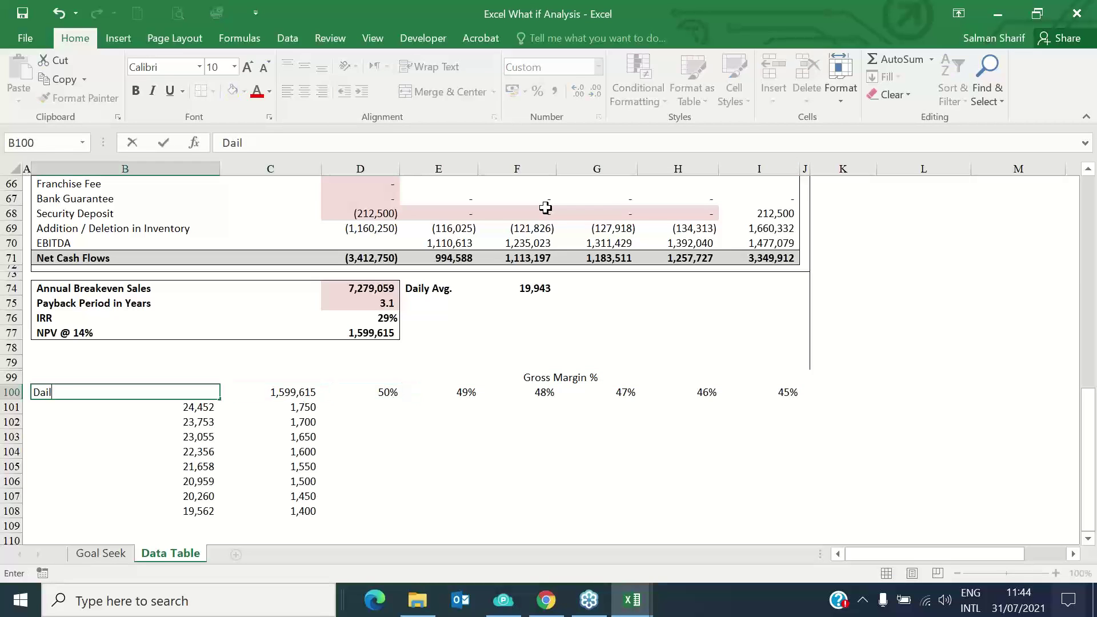
text(y Sales)
key(Tab)
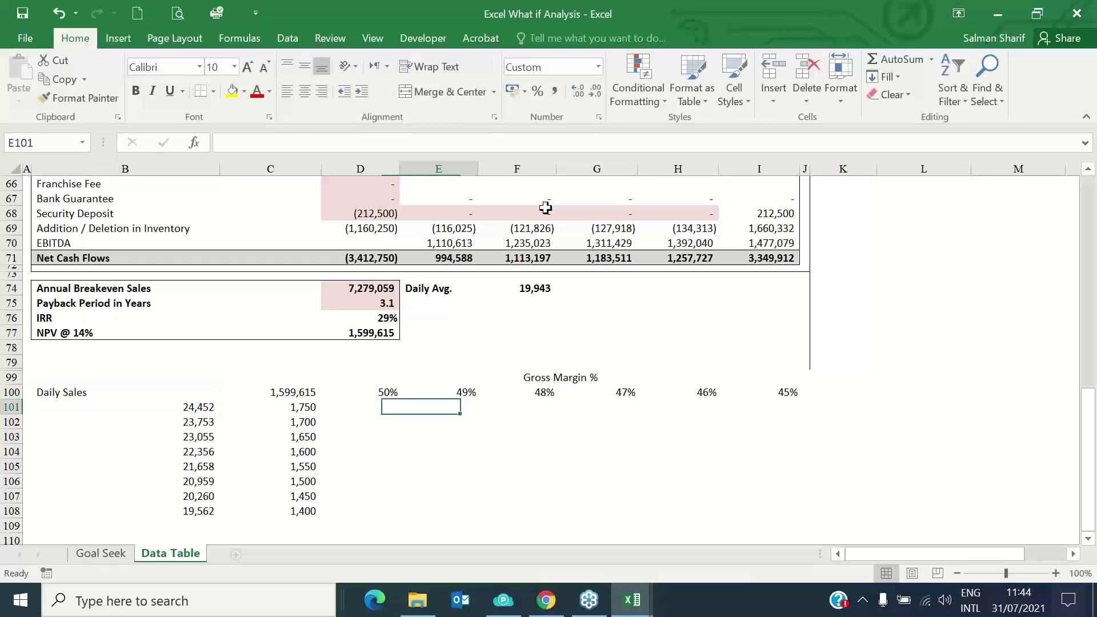
key(Down)
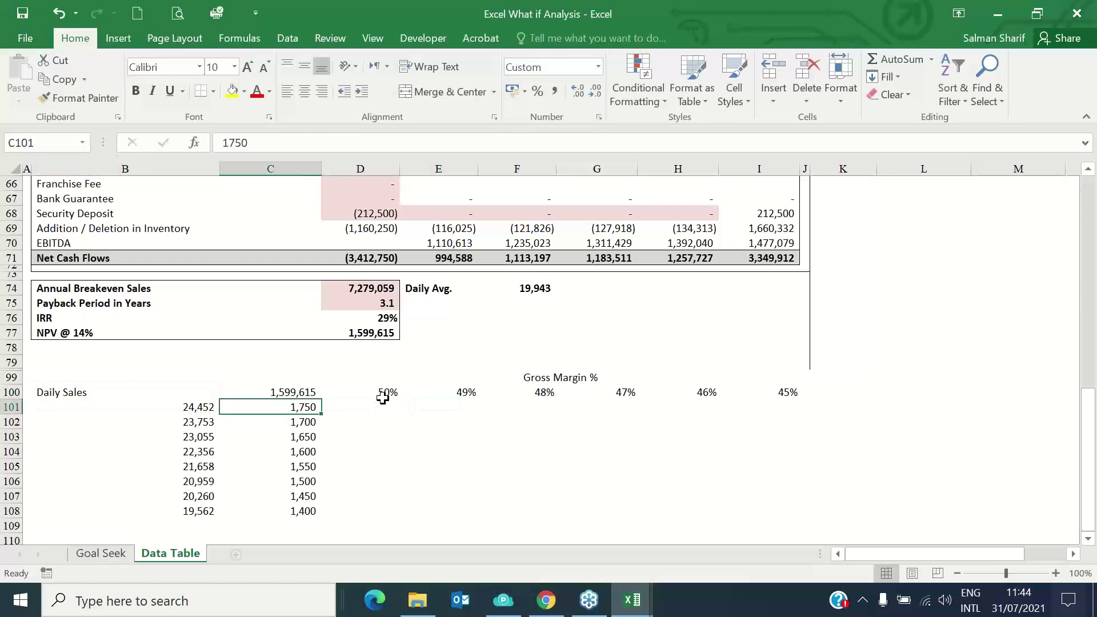
mouse_move(383, 394)
mouse_down()
mouse_move(756, 392)
mouse_move(377, 393)
mouse_up()
drag(298, 407, 306, 492)
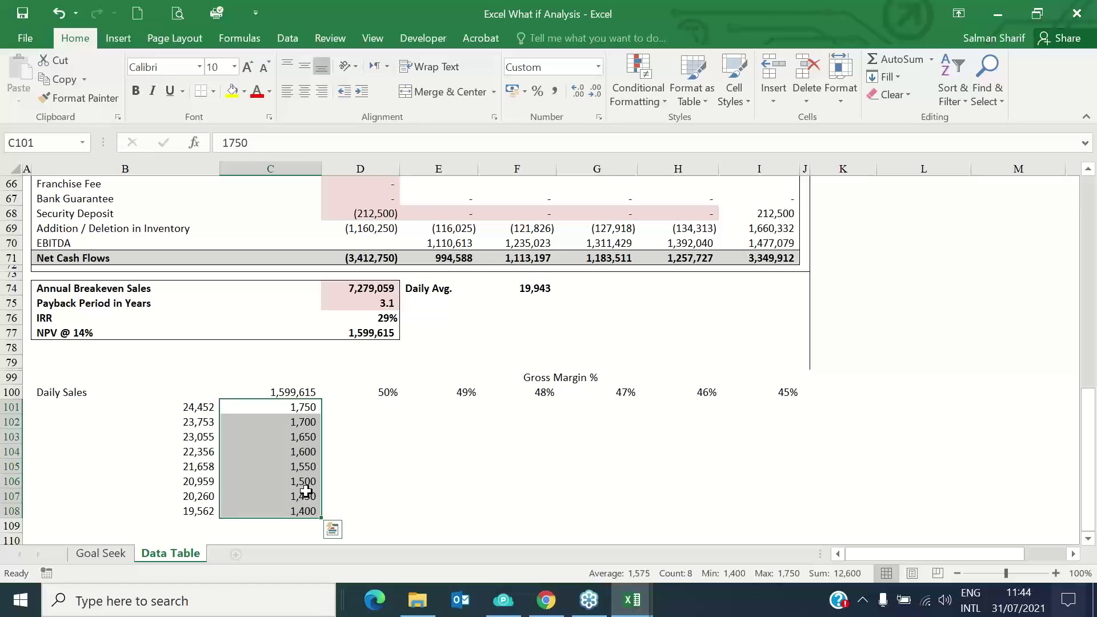
scroll(306, 491, up, 20)
click(293, 400)
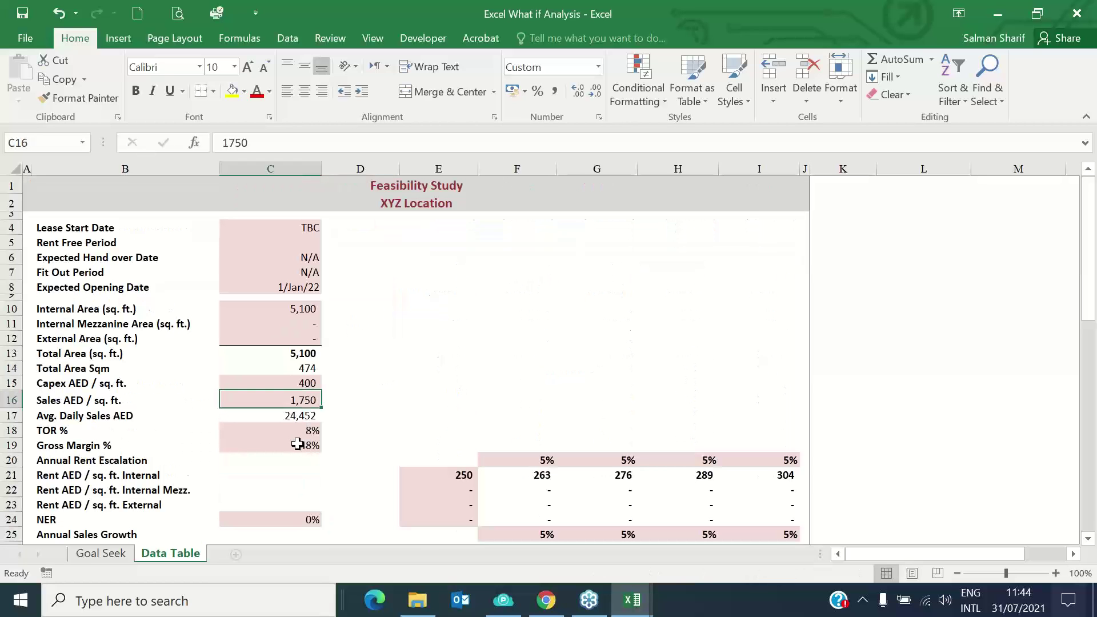
click(297, 444)
scroll(423, 480, down, 8)
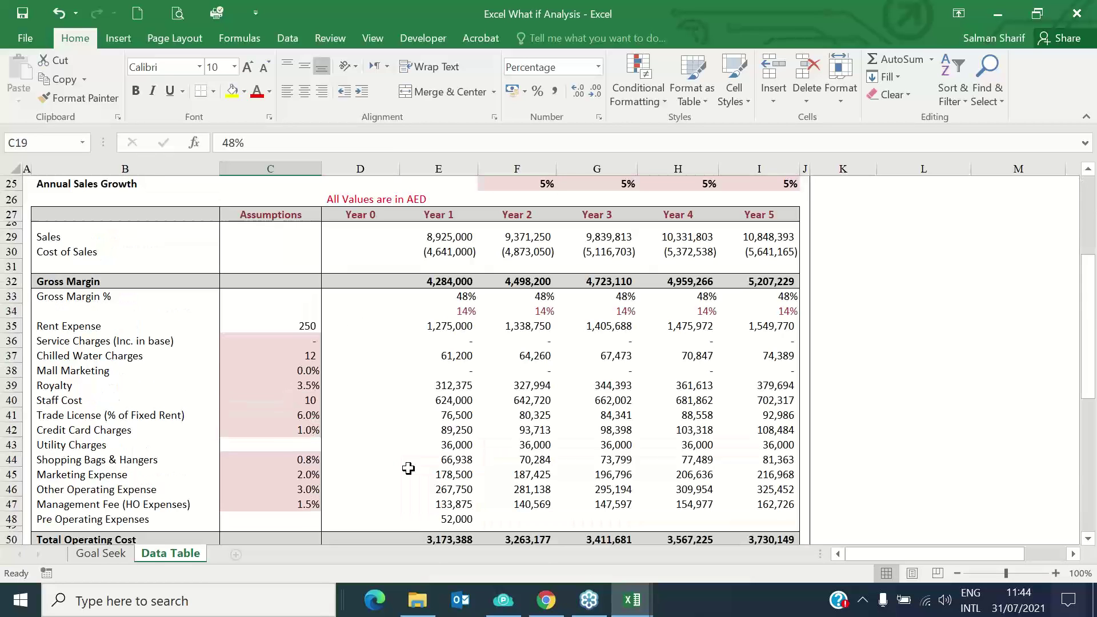
scroll(408, 469, down, 9)
scroll(404, 453, up, 11)
click(475, 328)
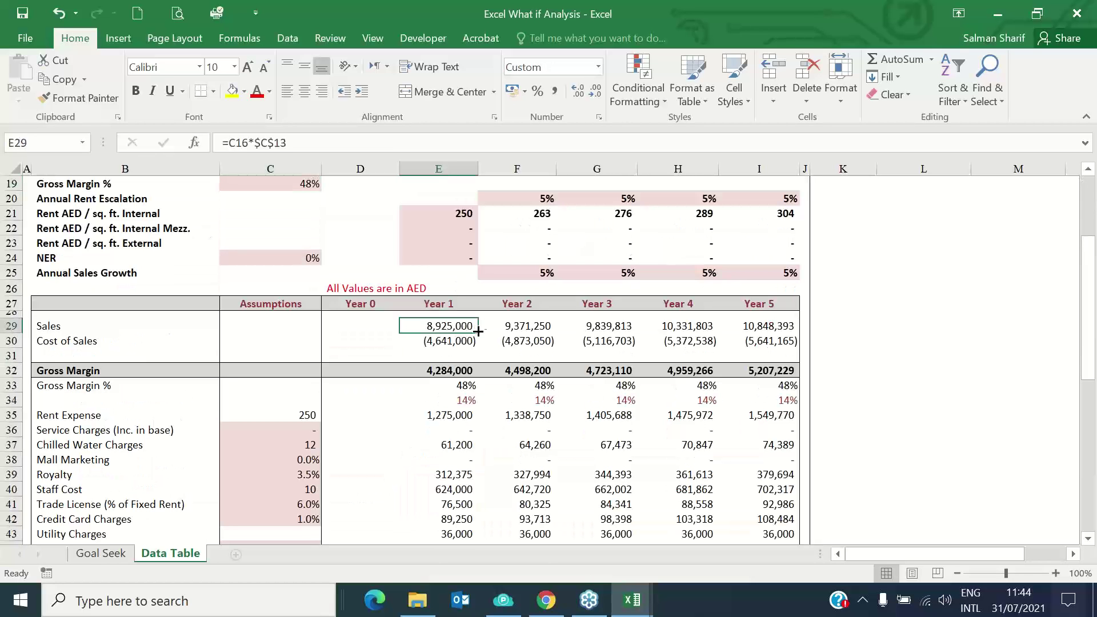
scroll(475, 326, up, 6)
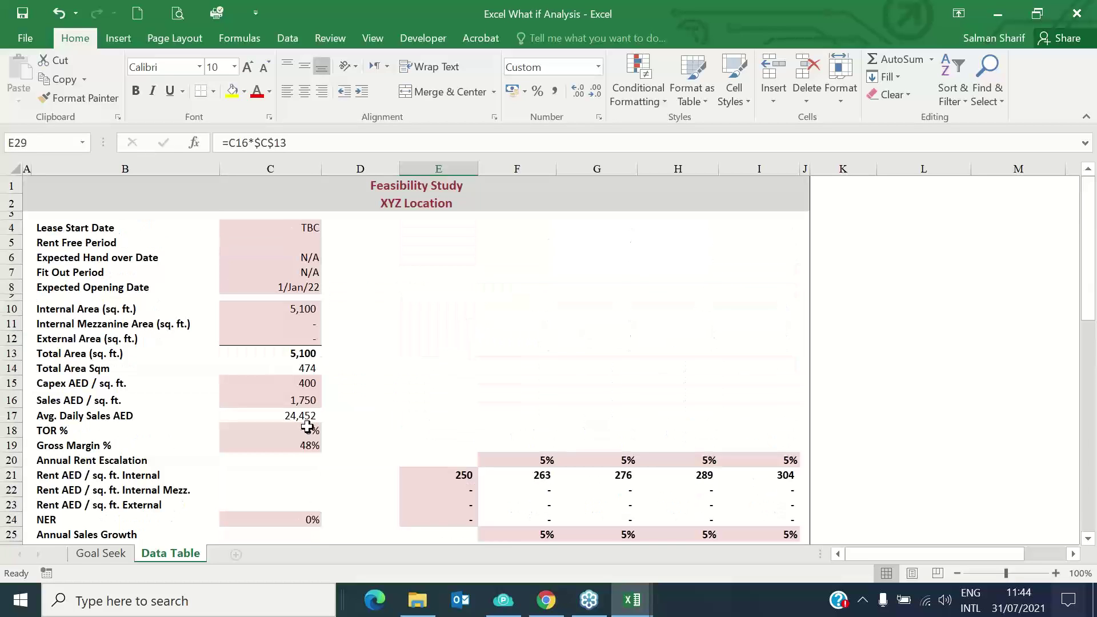
click(307, 428)
scroll(408, 422, down, 6)
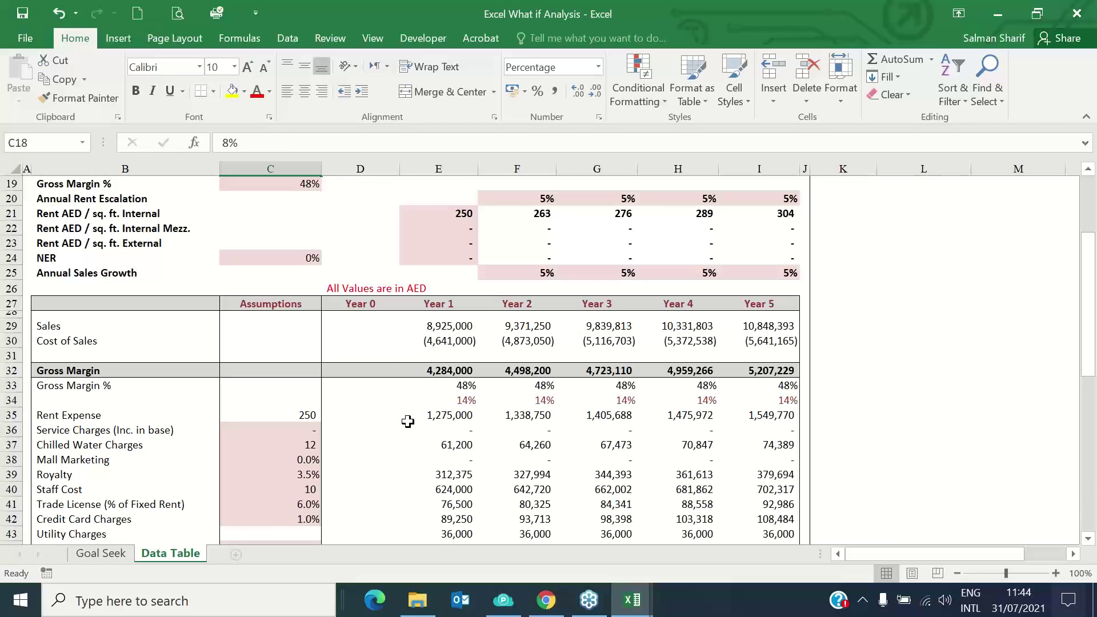
scroll(408, 421, down, 18)
drag(311, 296, 798, 419)
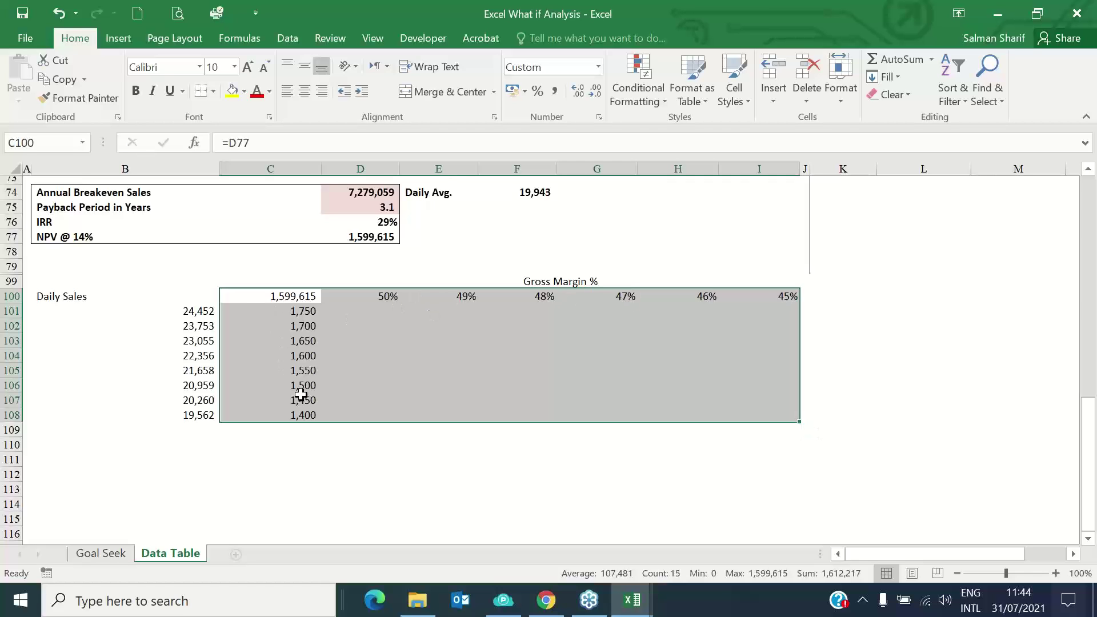
Create the What-If Data Table with row input $C$19 (gross margin) and column input $C$16 (sales per sq. ft.)
scroll(423, 392, up, 1)
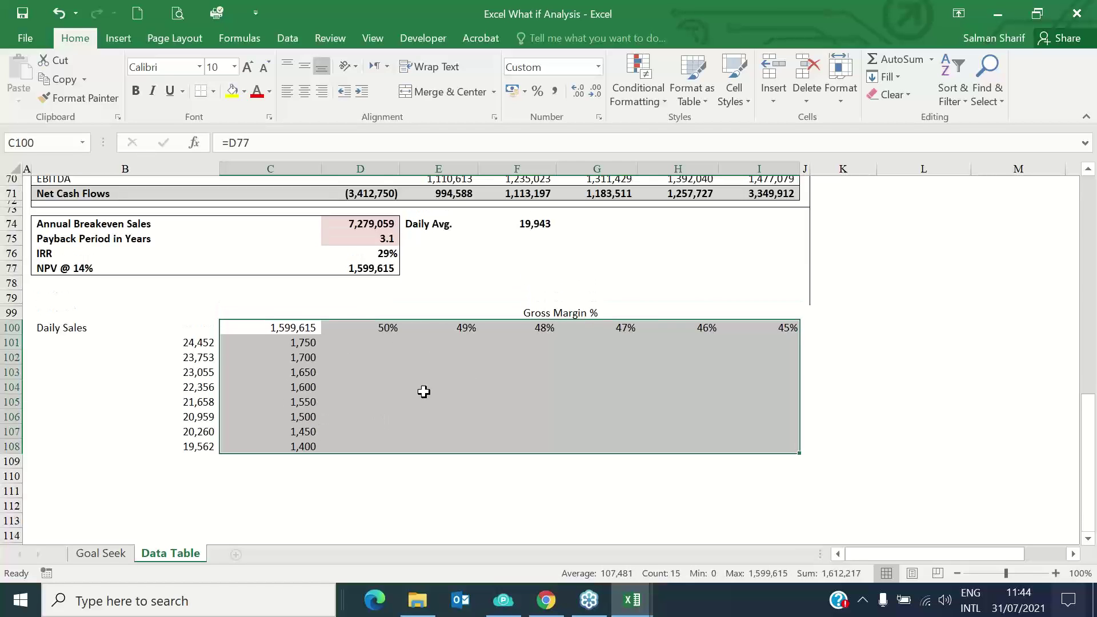
click(288, 38)
click(729, 86)
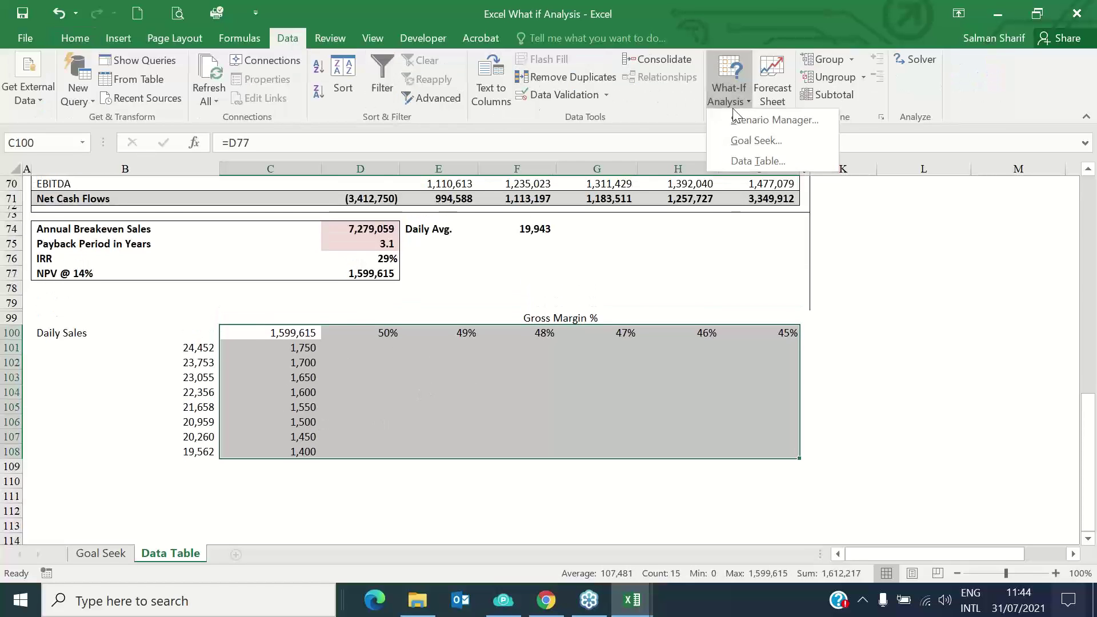
click(757, 161)
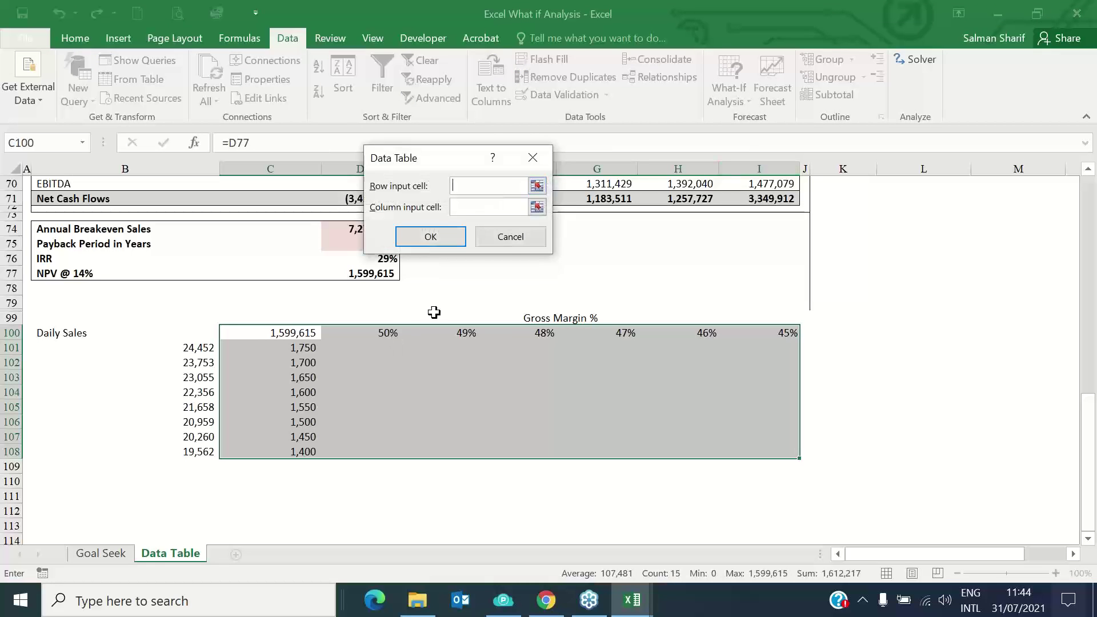
click(539, 186)
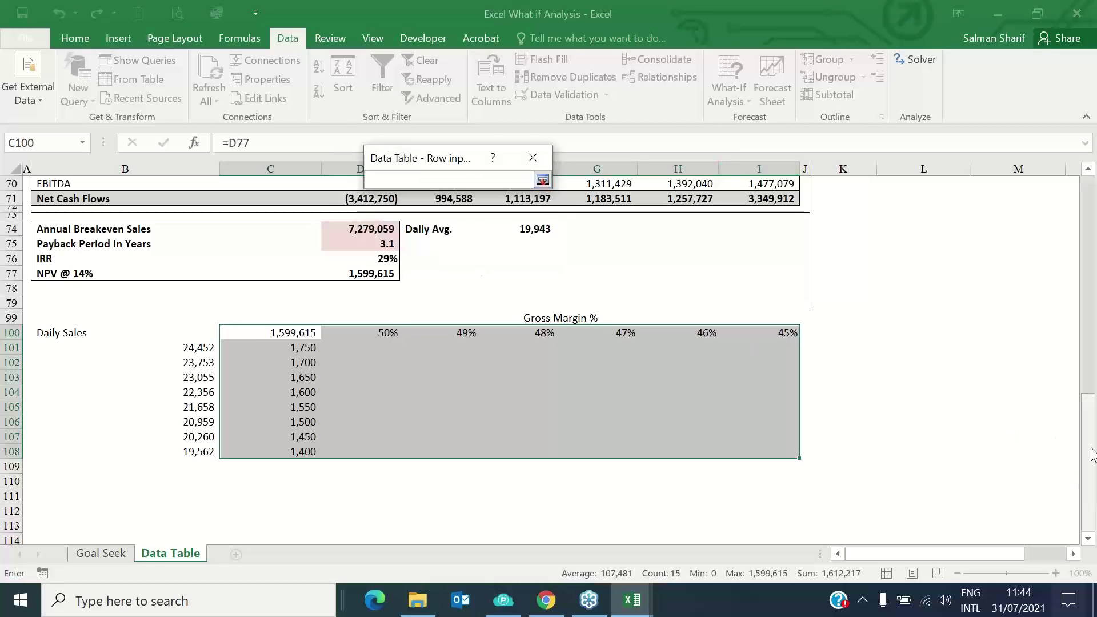
drag(1091, 455, 1091, 237)
click(296, 445)
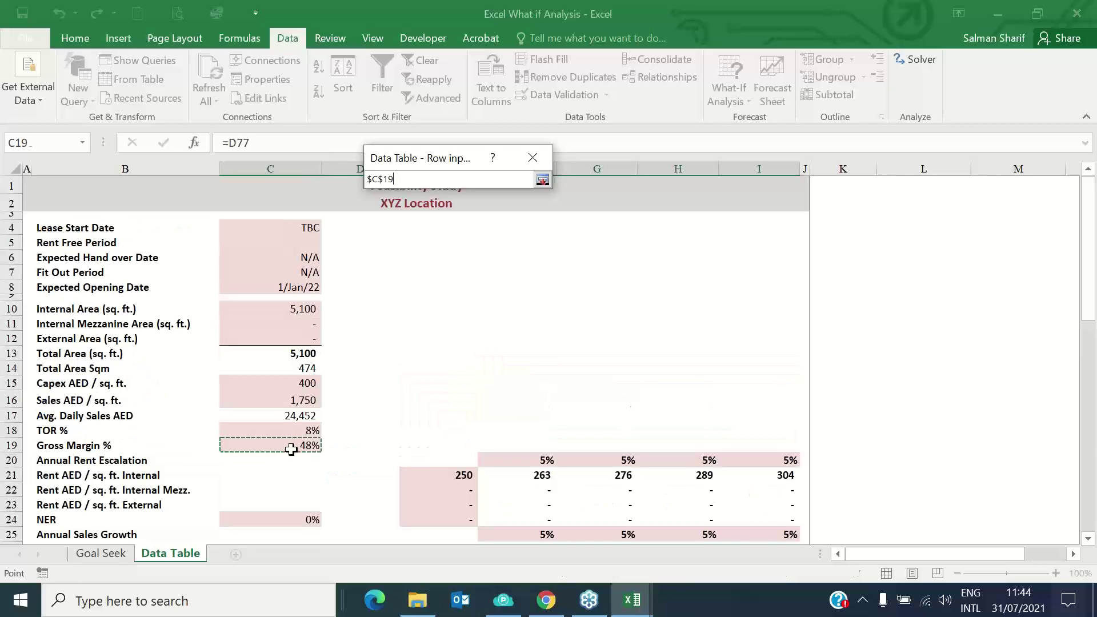
click(542, 179)
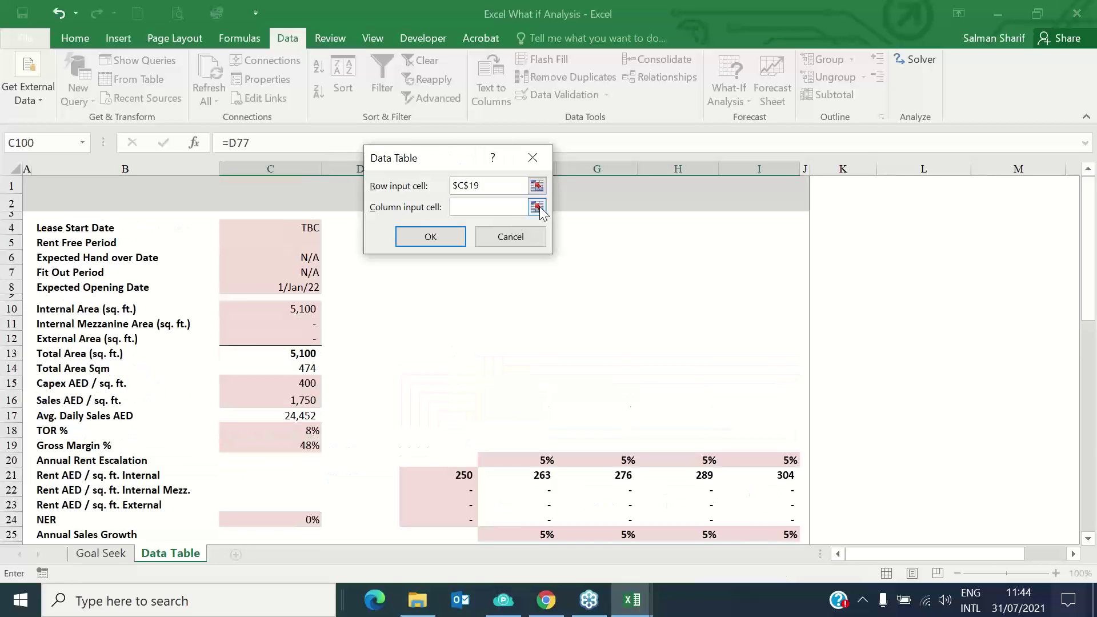
click(539, 207)
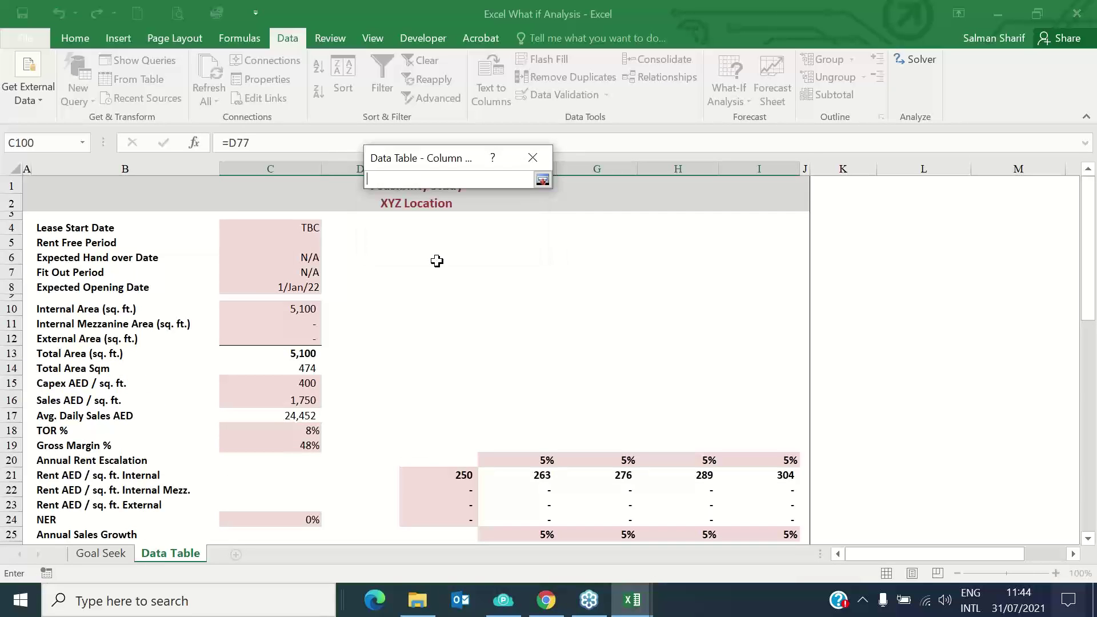
click(276, 400)
click(542, 180)
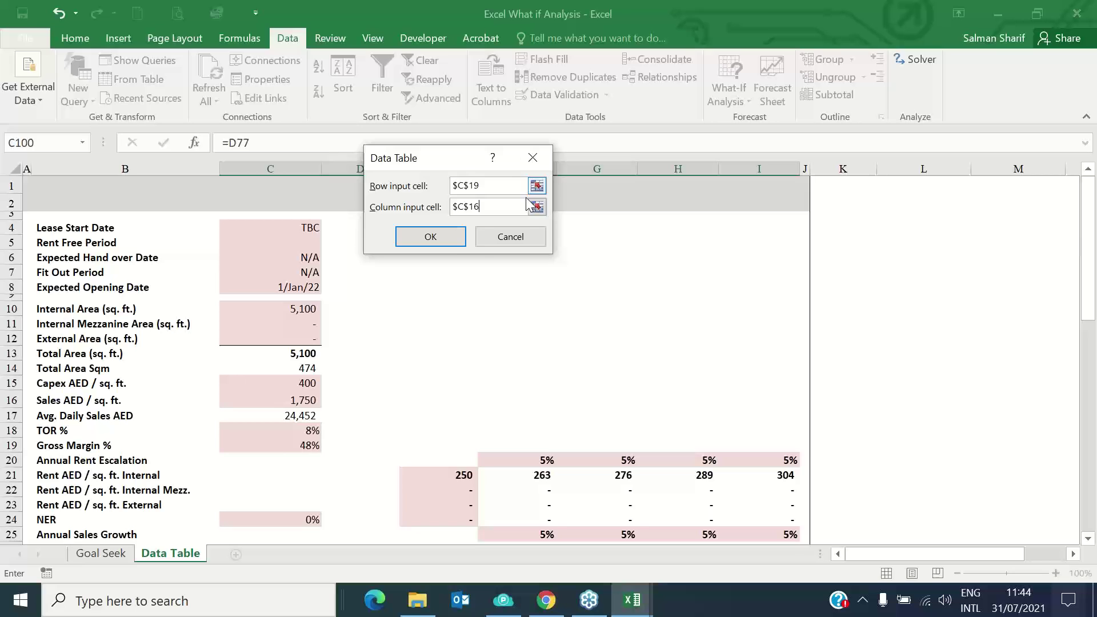
click(435, 237)
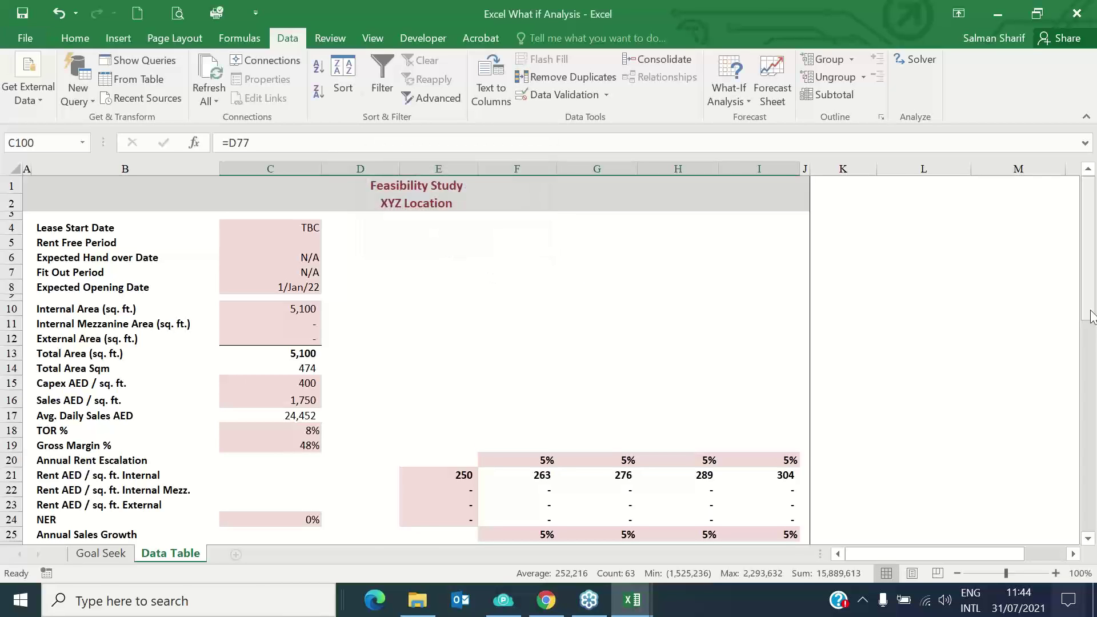
Inspect the NPV results, the 50% margin and 1,750 sales headers, and column B annual sales
click(550, 464)
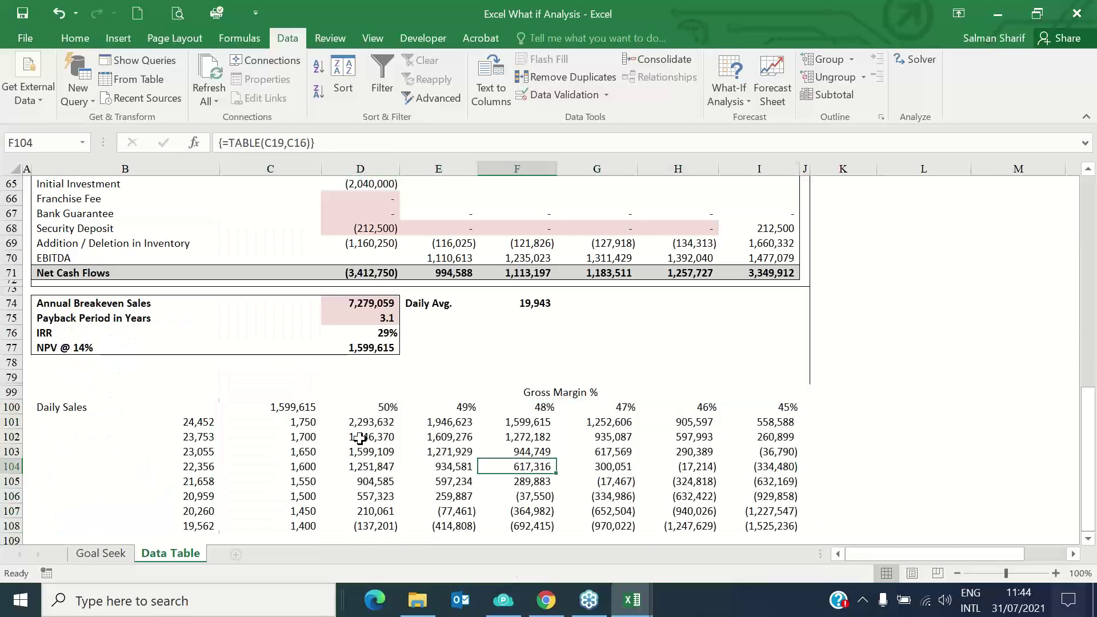
drag(366, 423, 759, 536)
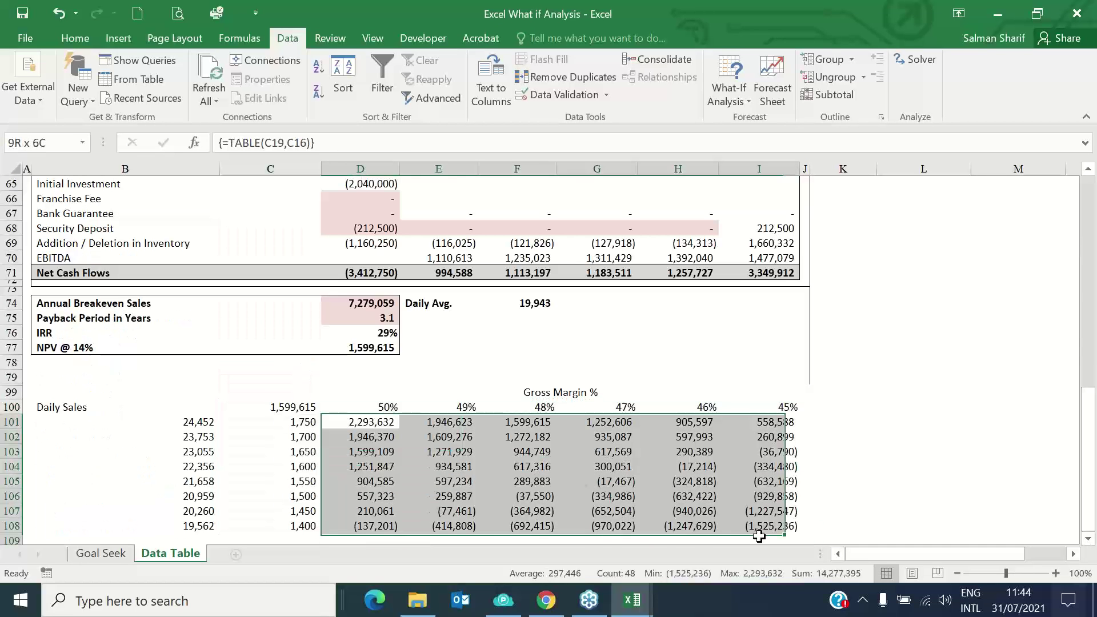
click(711, 498)
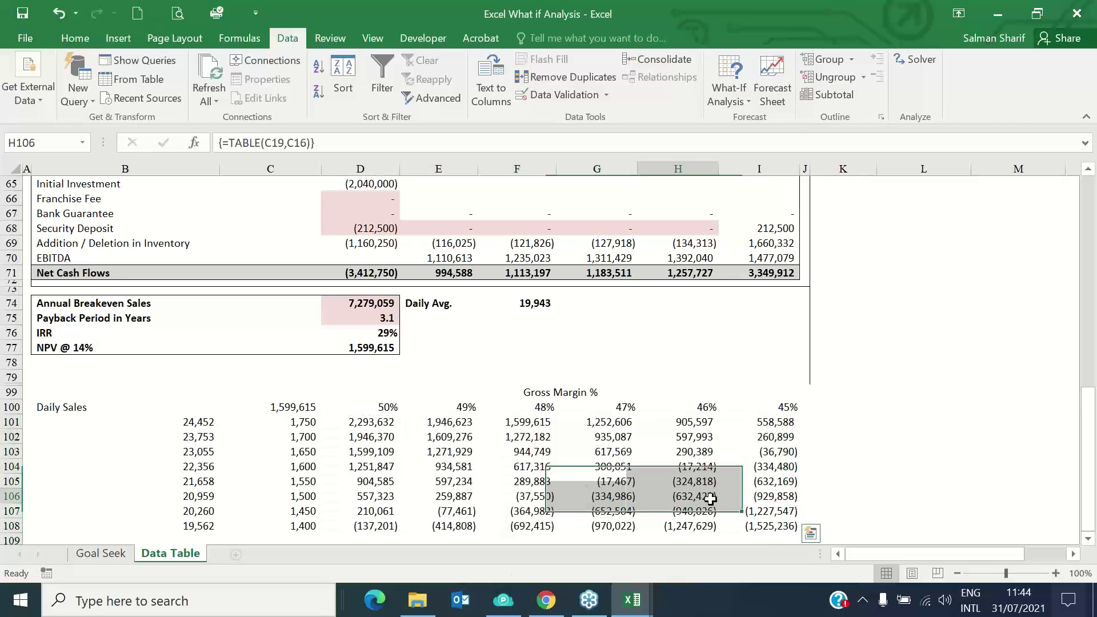
click(365, 407)
click(303, 423)
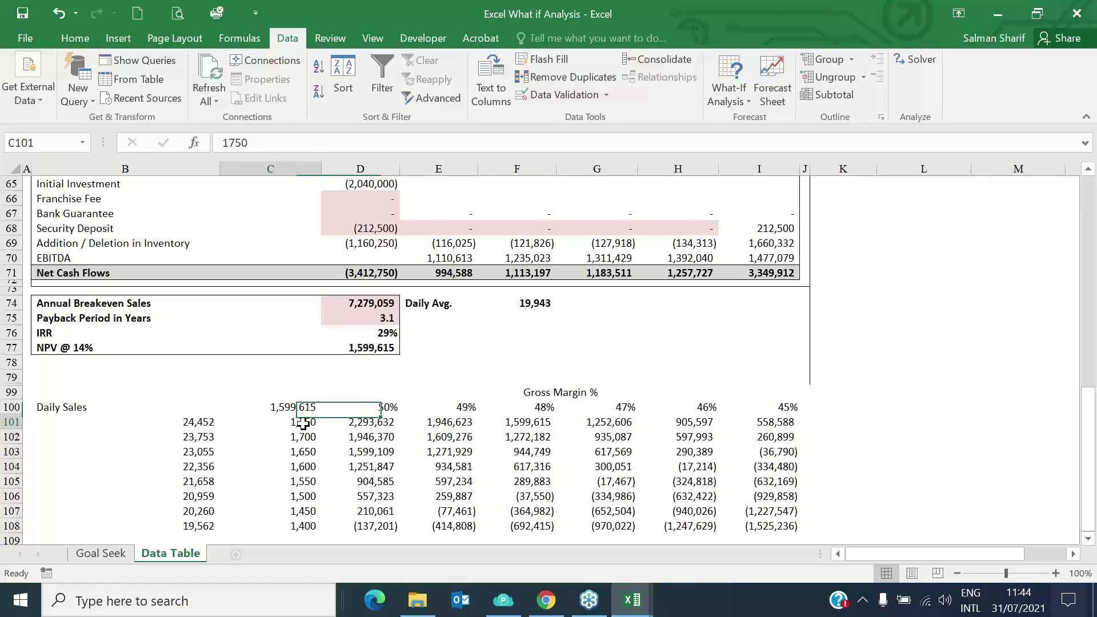
click(189, 423)
drag(191, 440, 172, 523)
Select the NPV results block D101:I108 for reformatting from the Home tab
drag(373, 423, 778, 521)
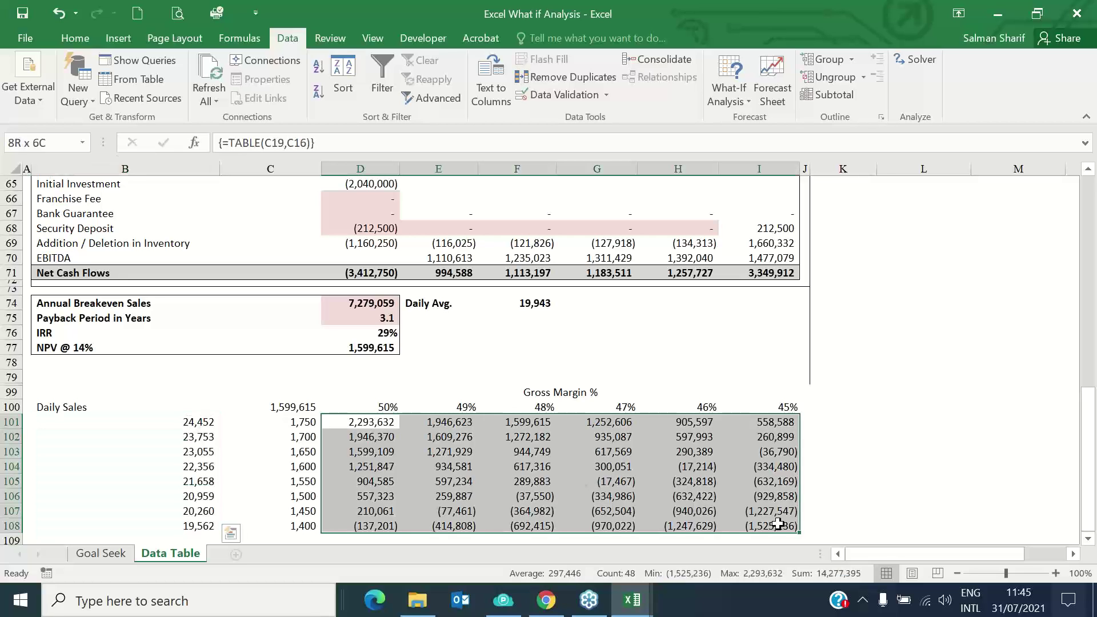
click(78, 43)
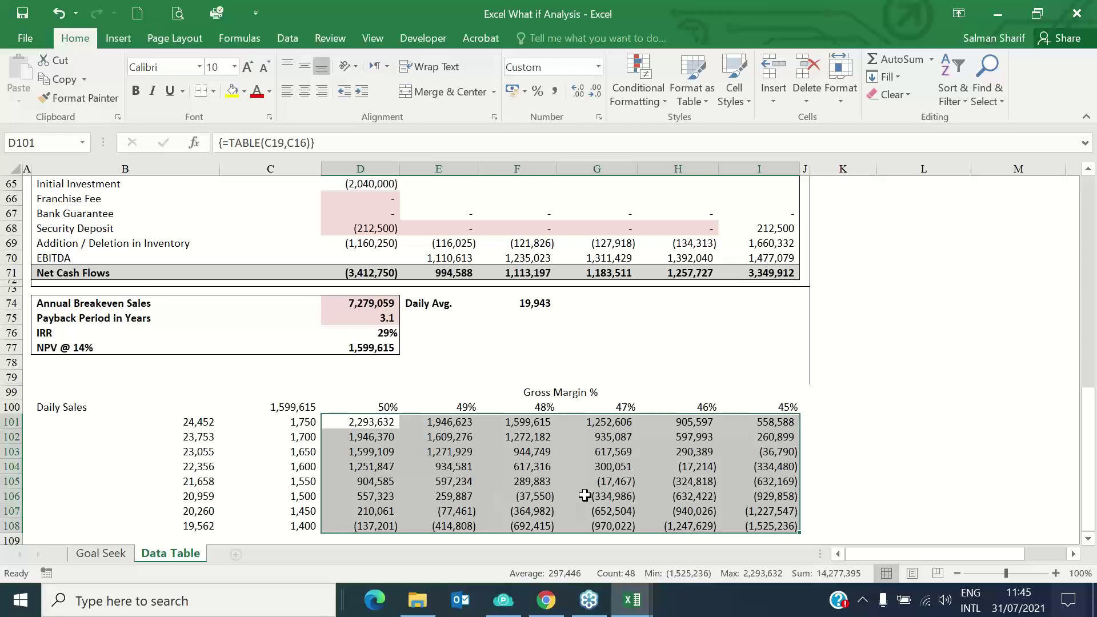
right_click(455, 480)
Format the selected results as numbers with red, minus-signed negatives (-1,234)
click(503, 468)
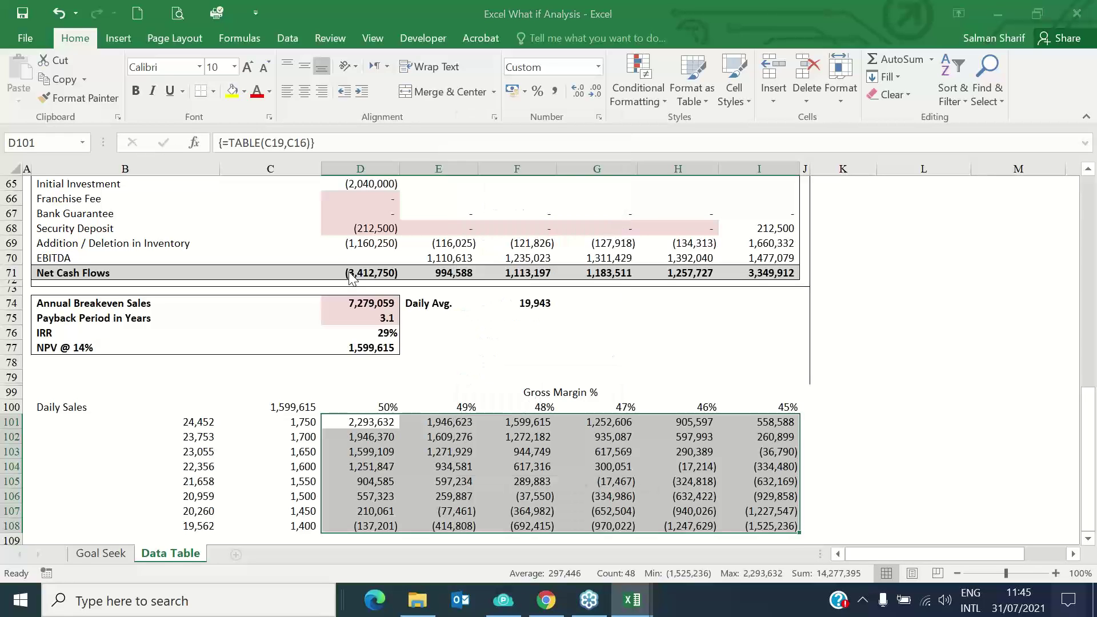
click(347, 249)
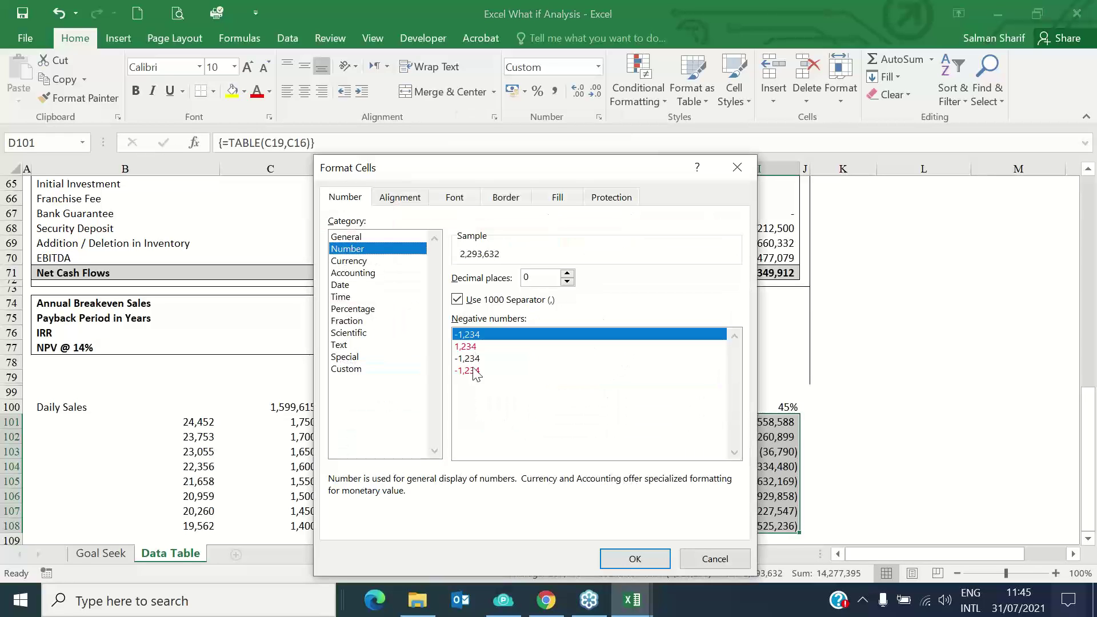
click(474, 370)
click(633, 555)
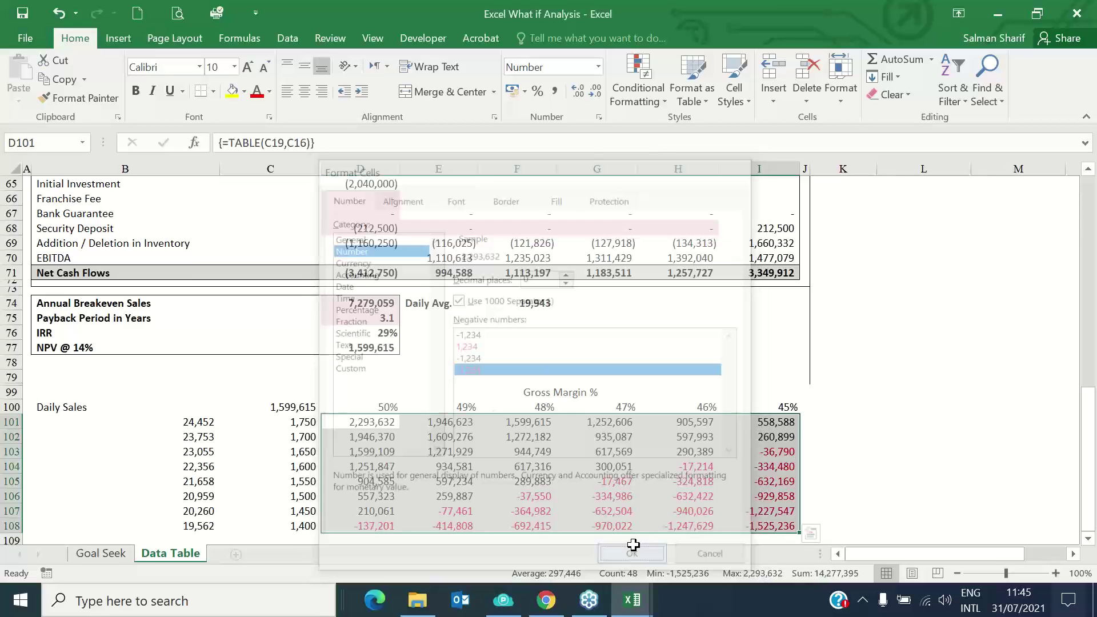
click(700, 523)
Create a conditional formatting rule on D101:I108 for cell value equal to =$D$77
click(386, 426)
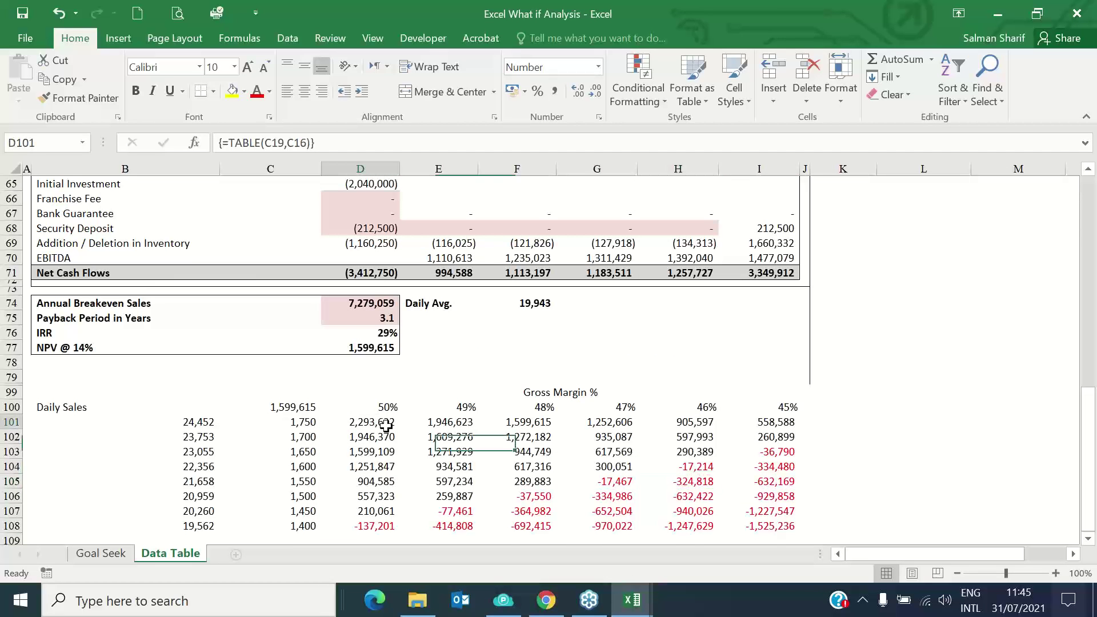
drag(386, 425, 791, 524)
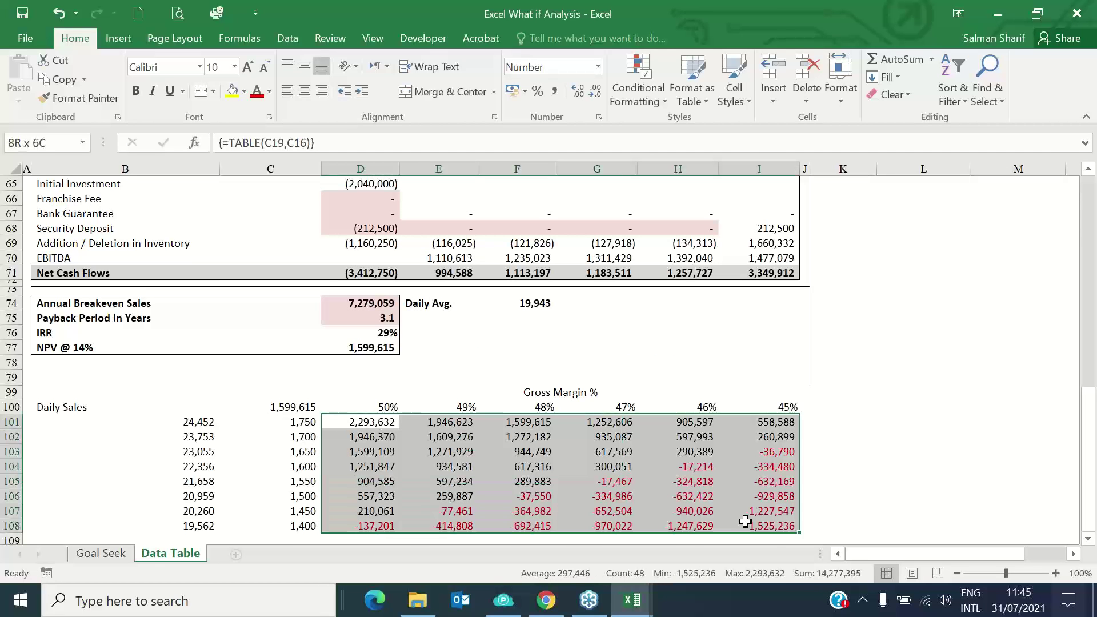
click(664, 99)
click(661, 301)
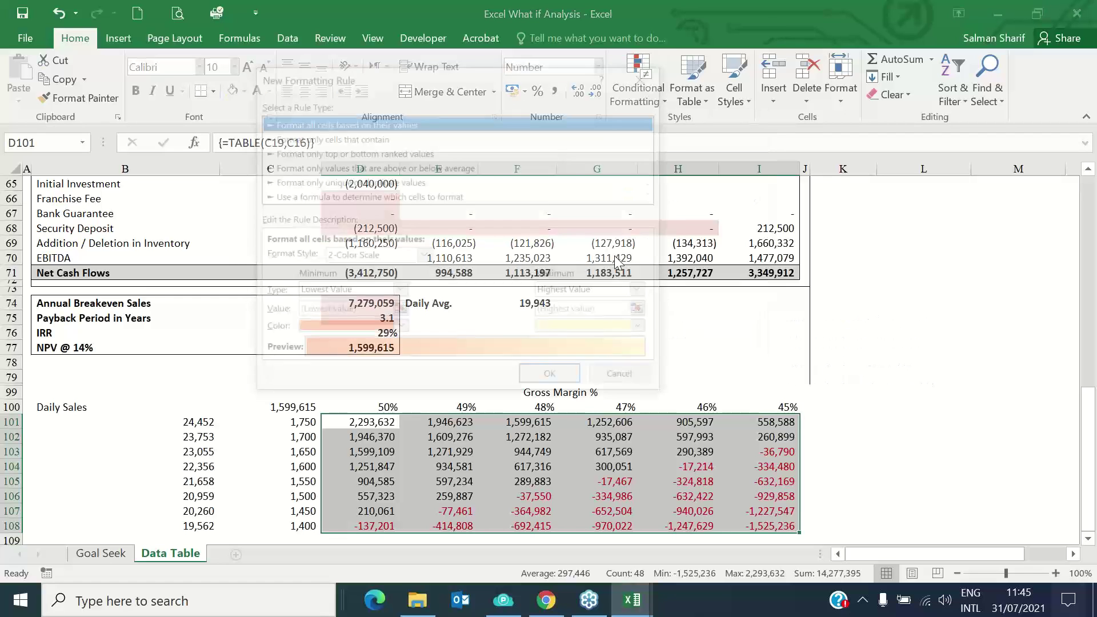
click(472, 257)
click(420, 296)
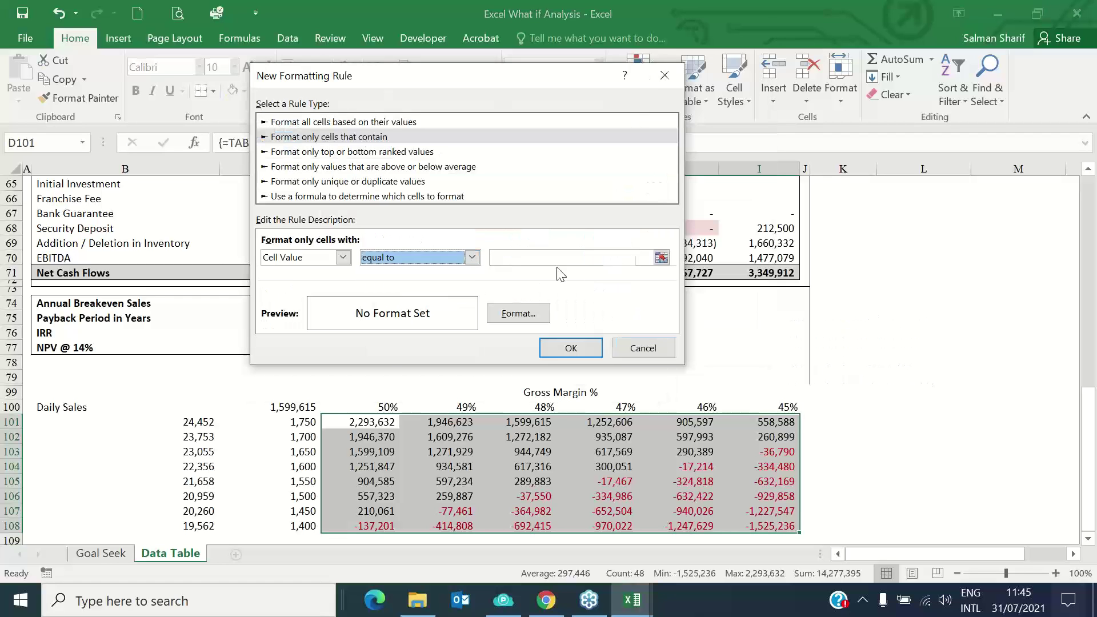
click(666, 258)
click(369, 344)
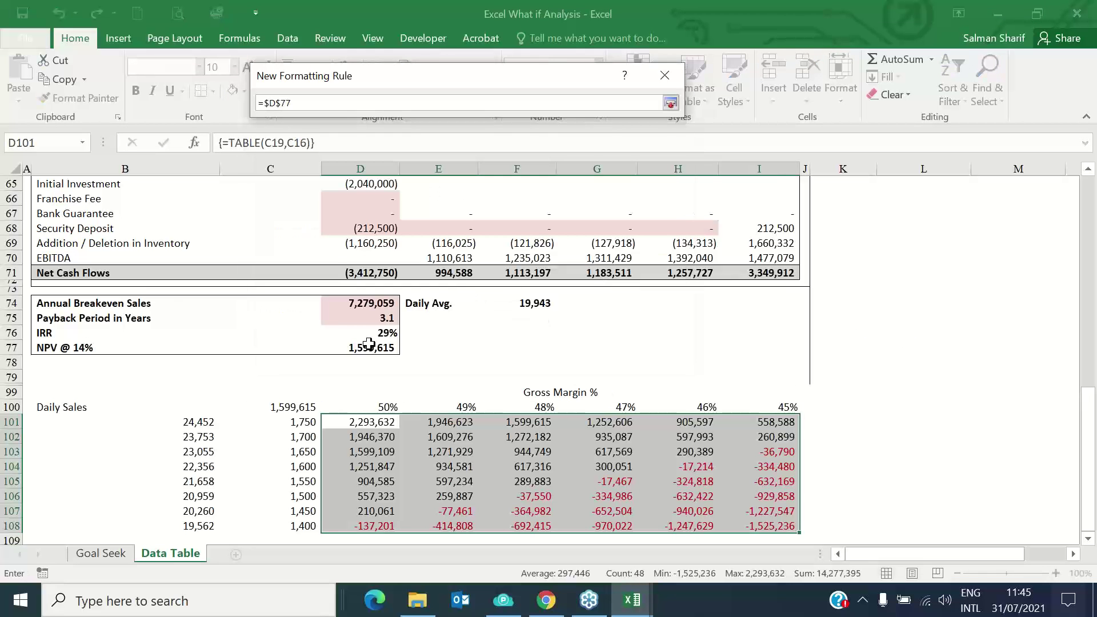
Give the rule a green fill and apply it, highlighting the 48% margin base case
click(670, 103)
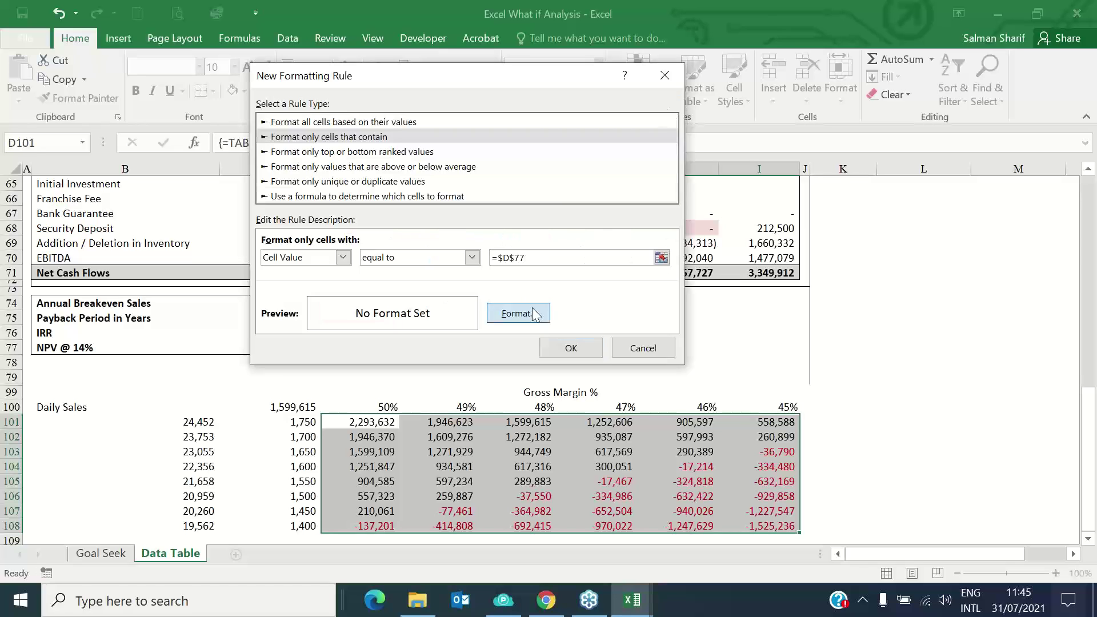
click(519, 313)
click(422, 43)
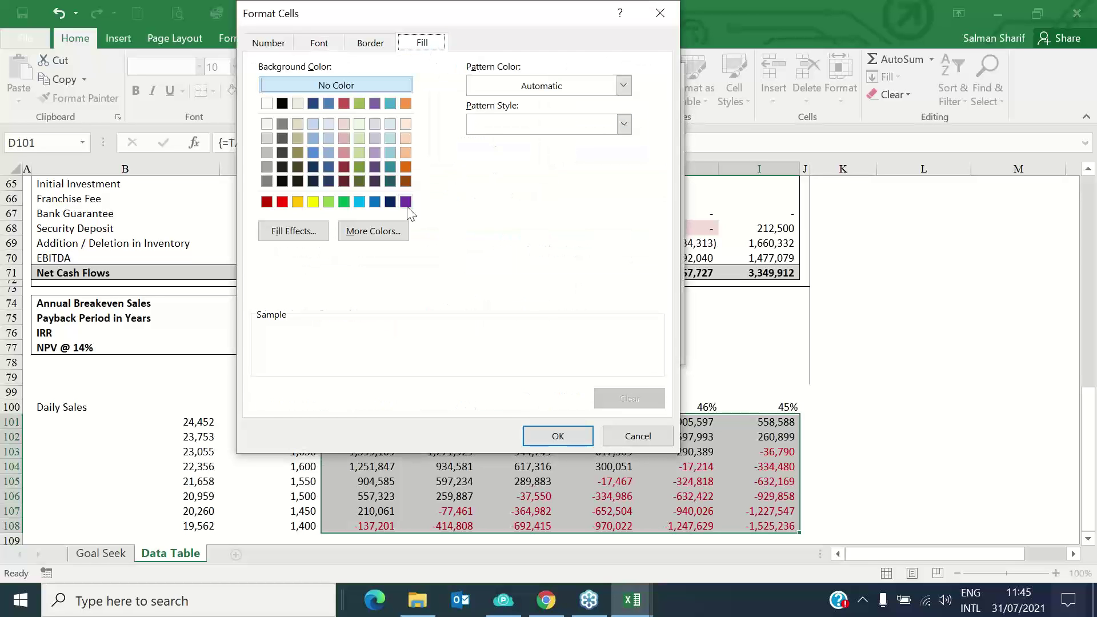
click(345, 202)
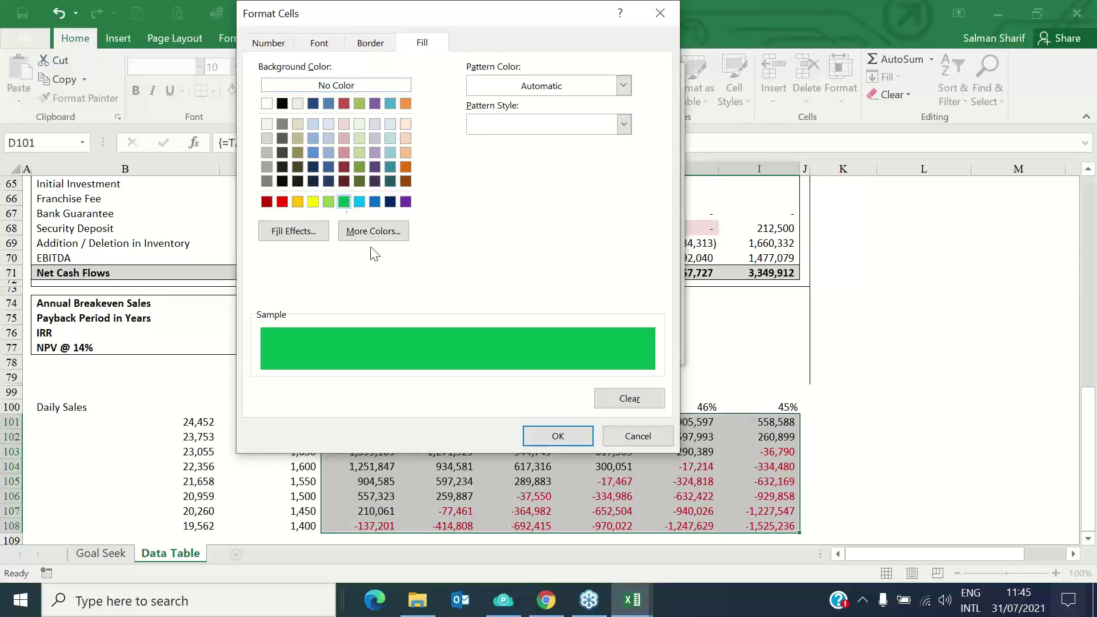
click(558, 436)
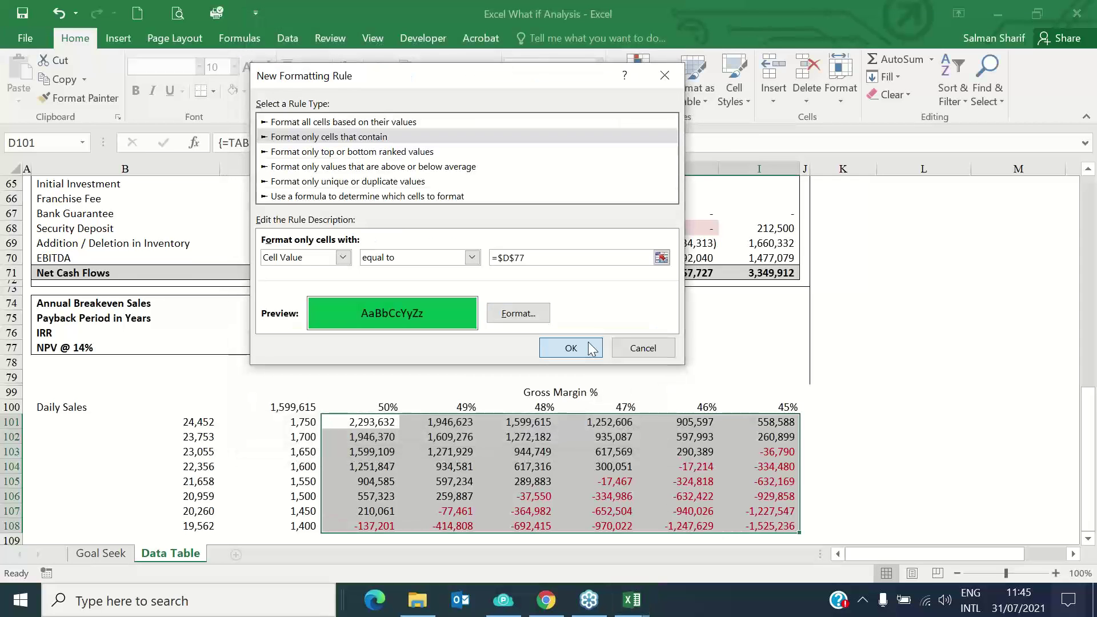
click(571, 348)
click(517, 481)
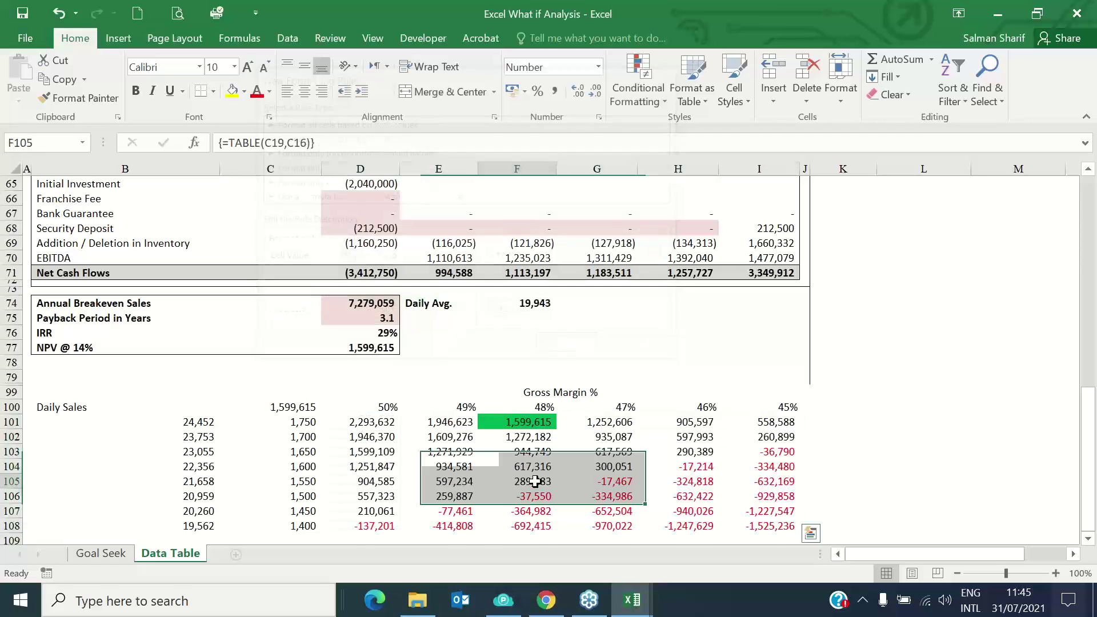
click(542, 408)
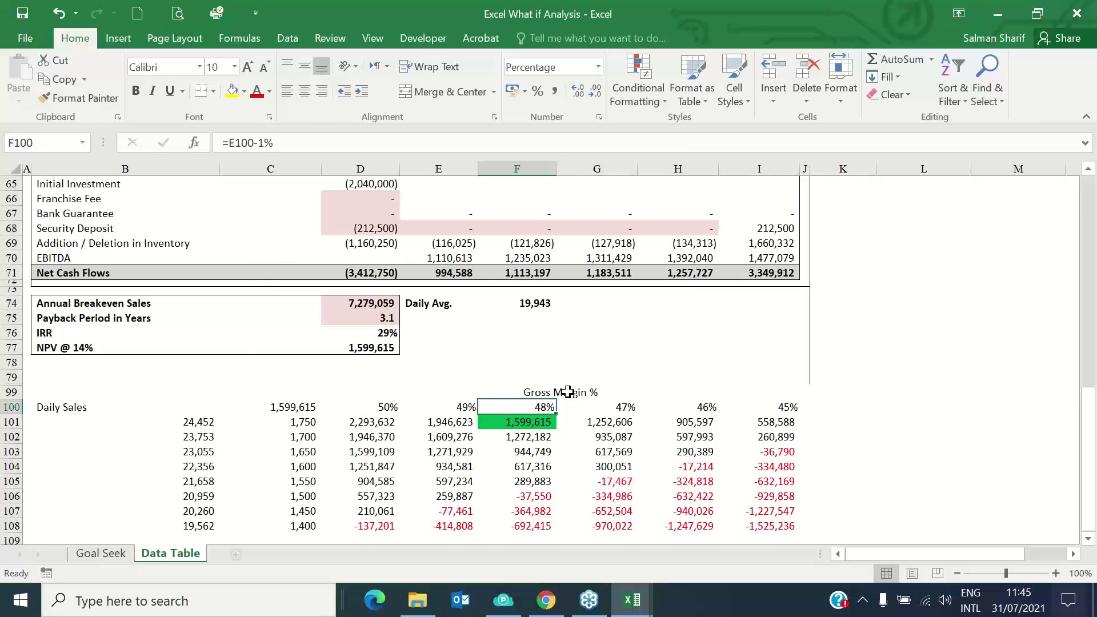
click(303, 421)
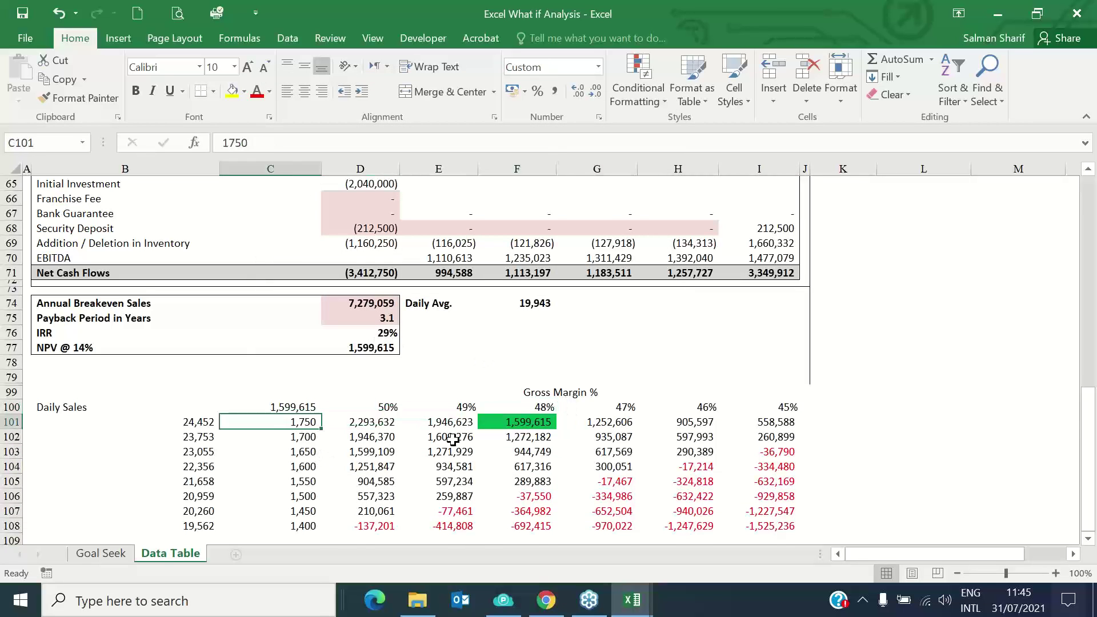
click(371, 421)
click(452, 423)
click(541, 425)
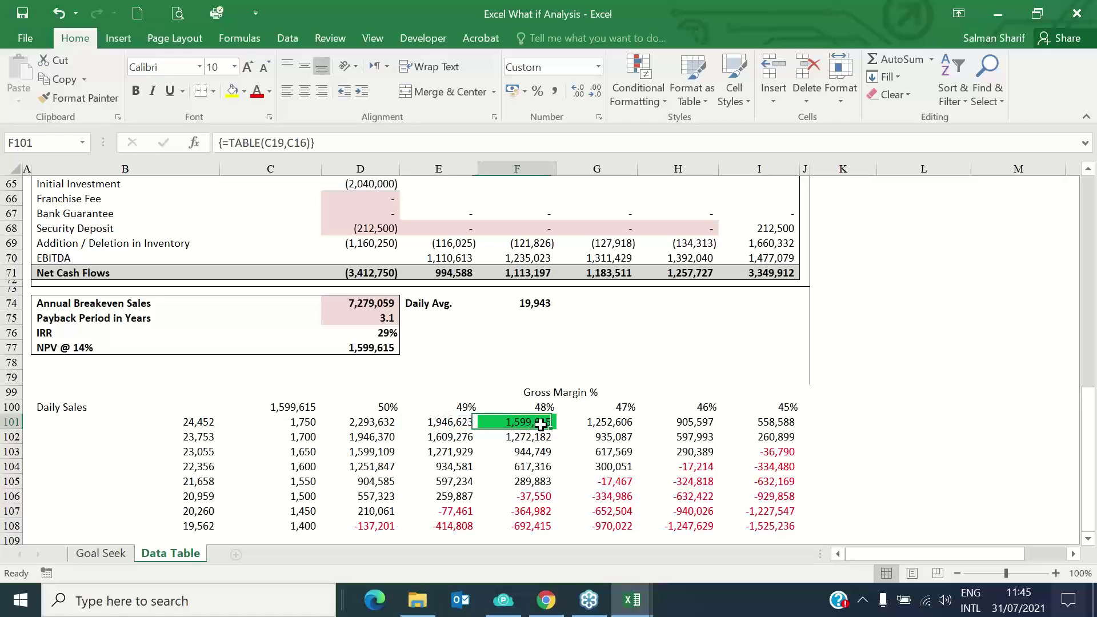
click(364, 348)
drag(382, 425, 743, 529)
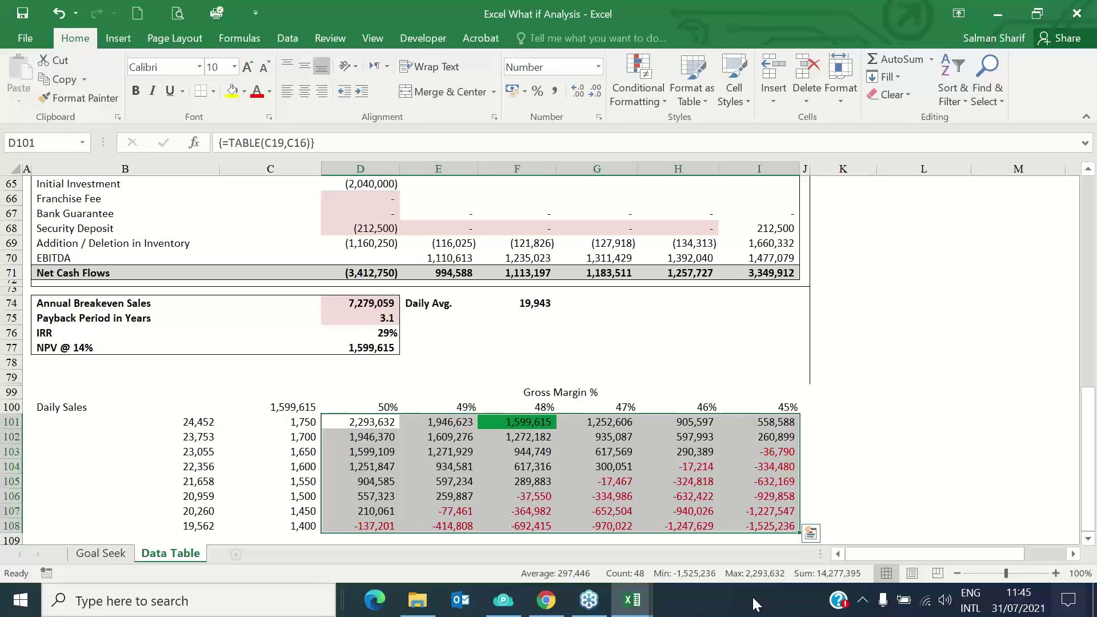
click(291, 407)
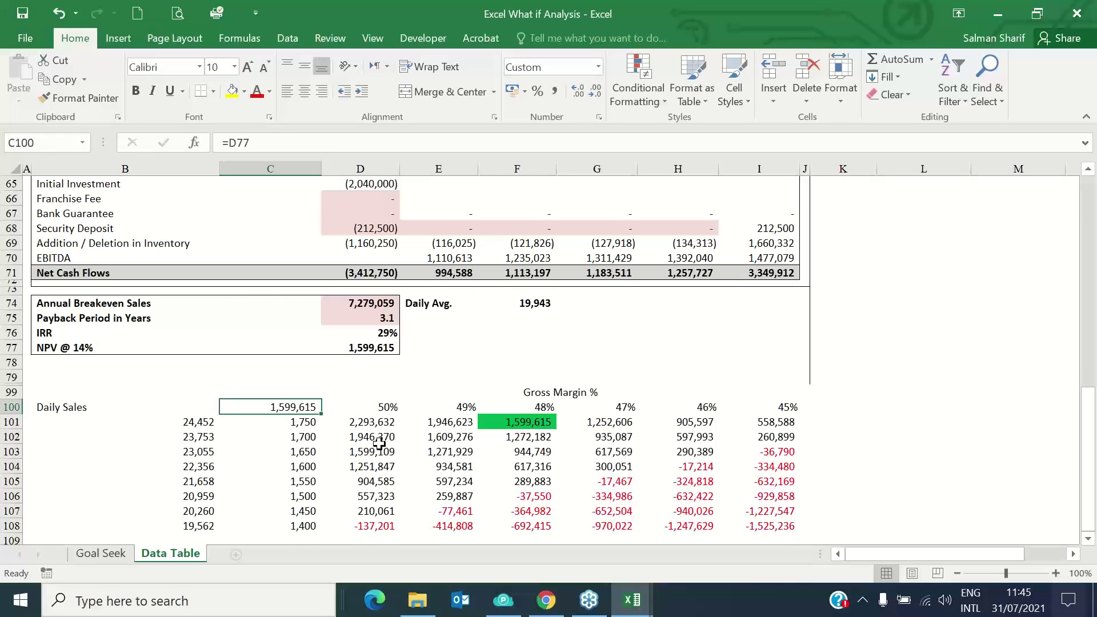
scroll(379, 443, up, 1)
scroll(379, 445, up, 10)
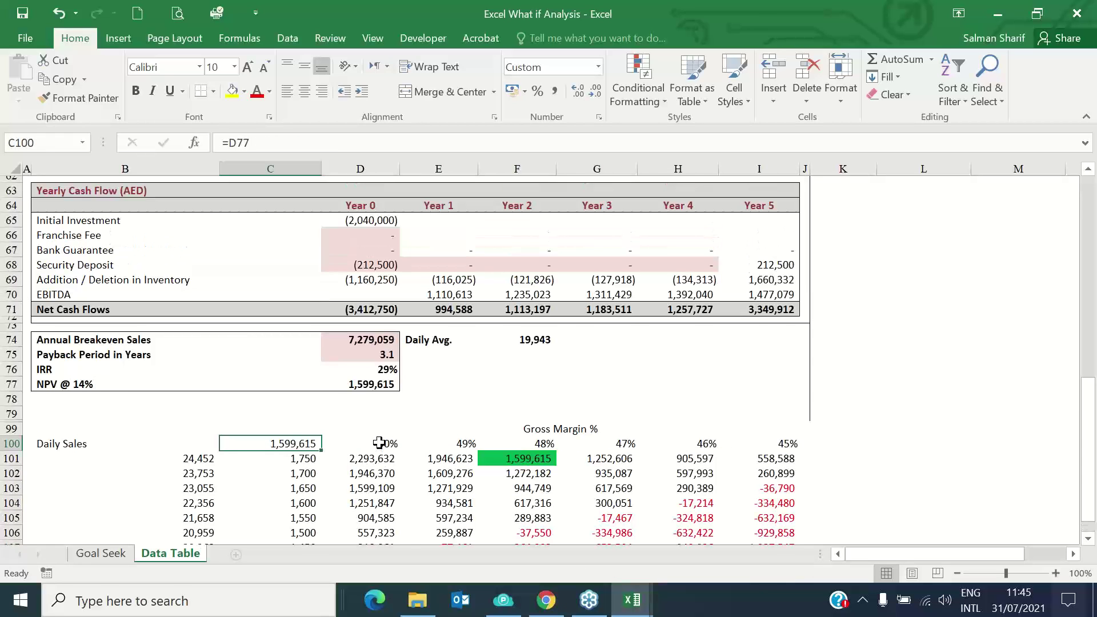
scroll(400, 400, down, 3)
click(443, 389)
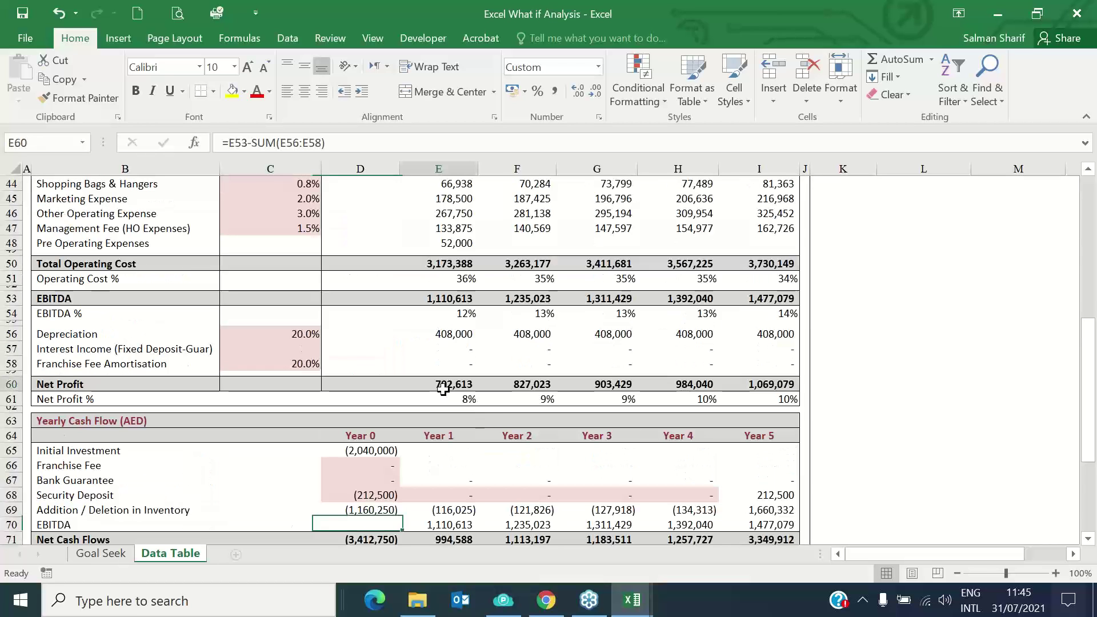
click(444, 299)
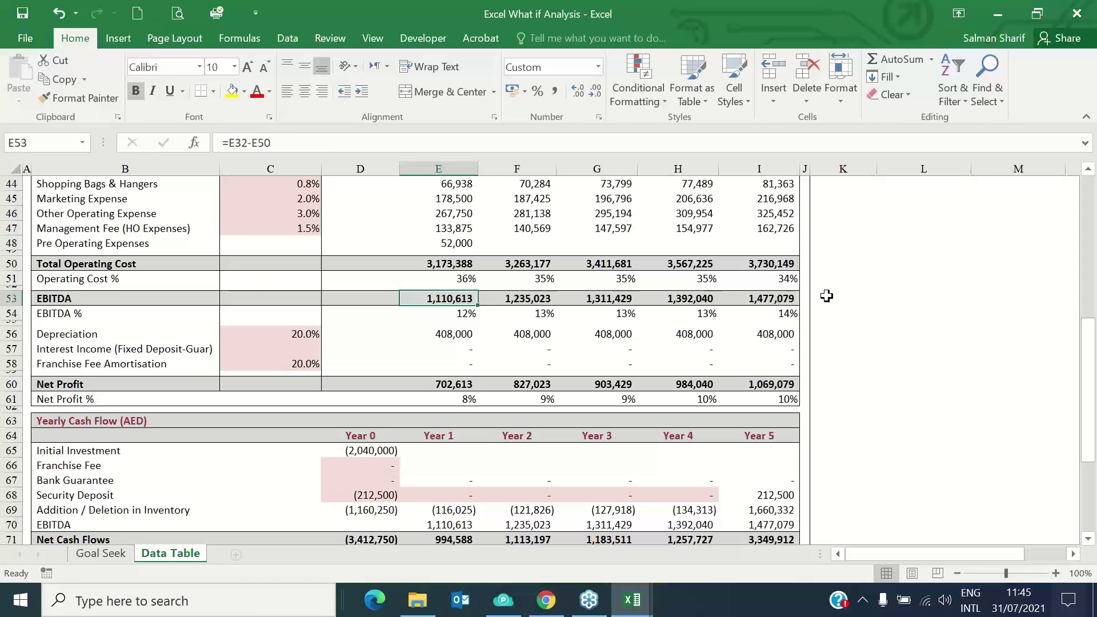
click(775, 309)
drag(775, 310, 776, 298)
scroll(440, 327, down, 10)
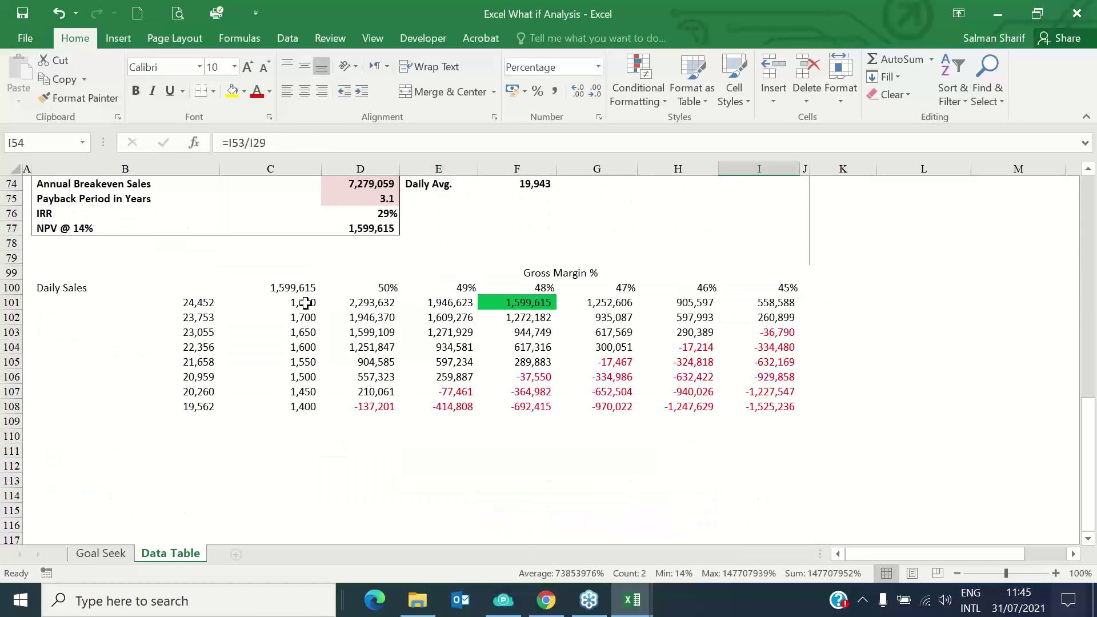
Enter a formula in C100 linking it to Year 5 EBITDA
text(=)
scroll(460, 327, up, 10)
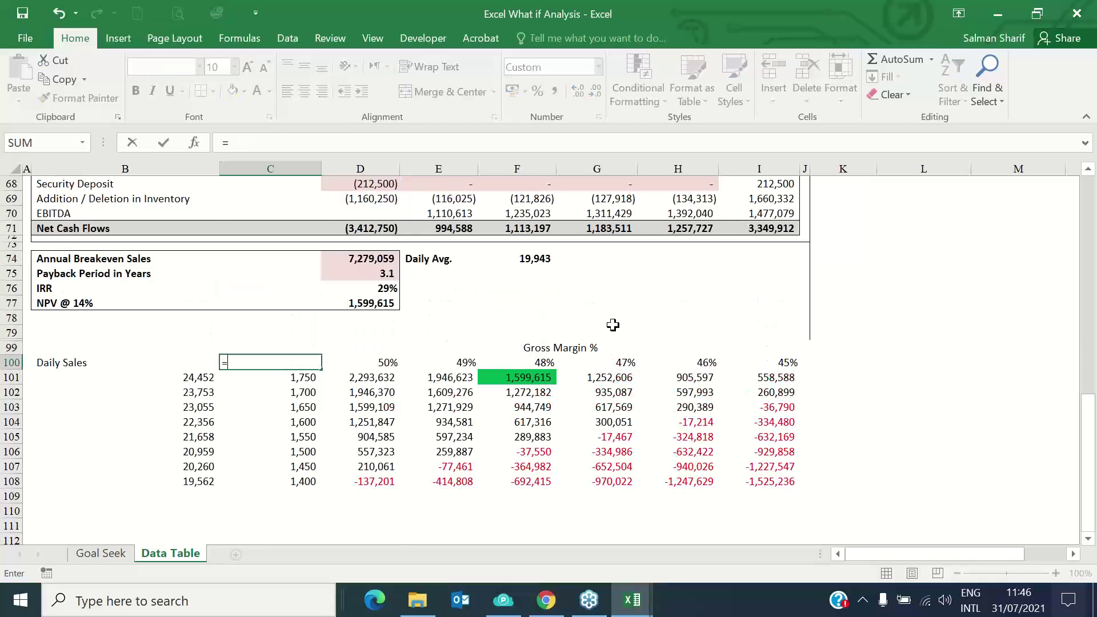
click(775, 255)
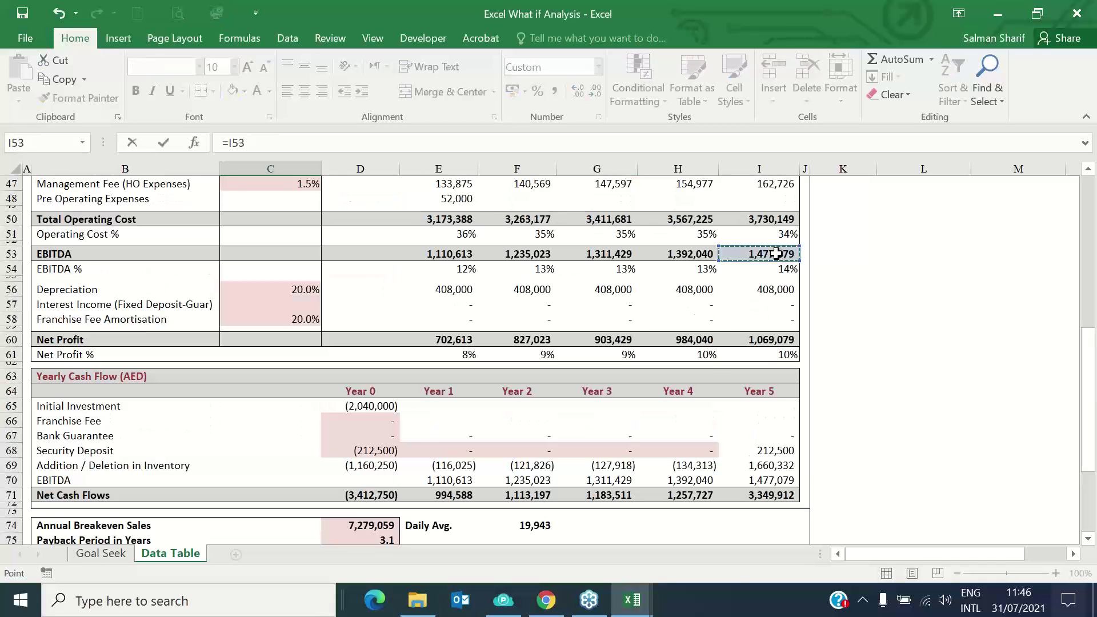
key(Return)
Select the full results block and undo so C100 links back to the 1,599,615 NPV
scroll(685, 307, down, 3)
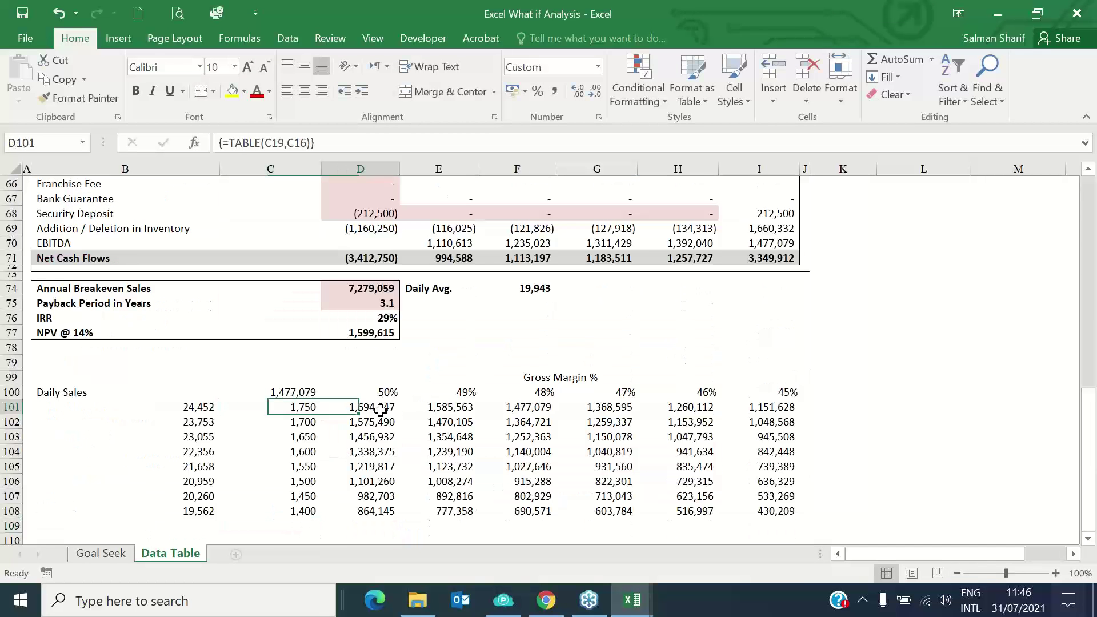
drag(370, 412, 727, 513)
drag(727, 512, 787, 525)
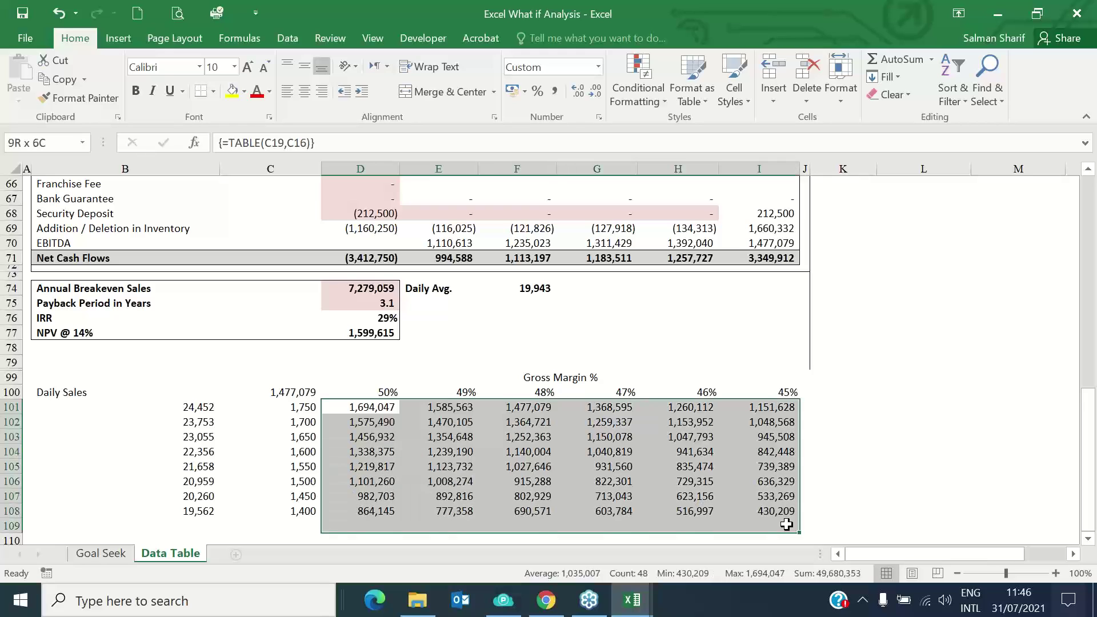
key(ctrl+z)
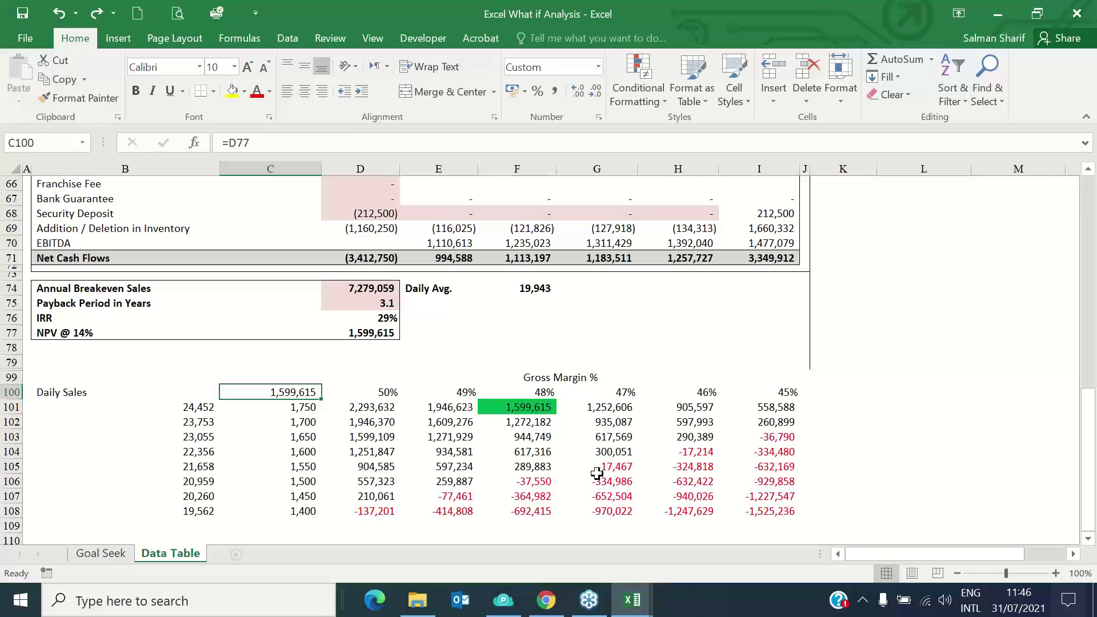
click(624, 392)
click(479, 405)
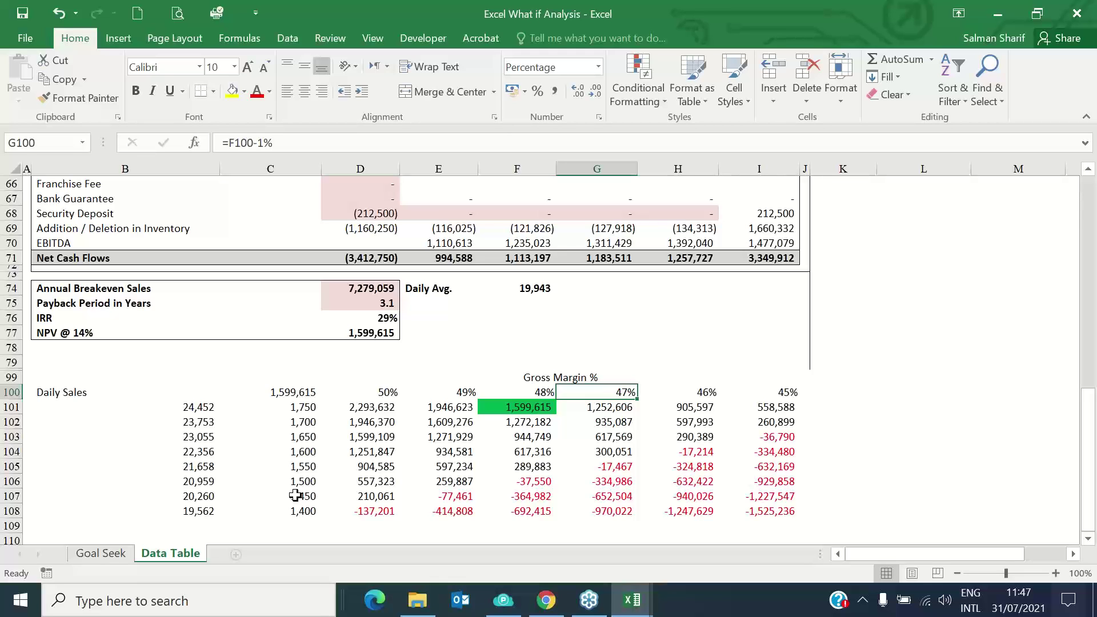
Select the NPV data table result cells for clearing
click(1084, 41)
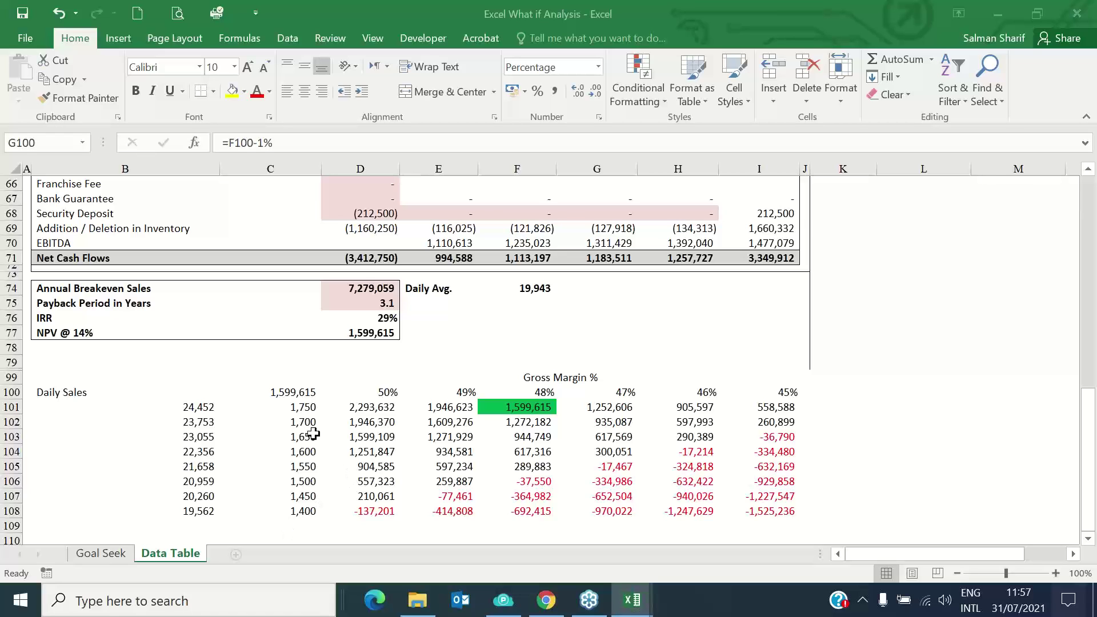
drag(306, 407, 762, 507)
Clear the data table results and confirm C100 still contains =D77
key(Delete)
click(523, 483)
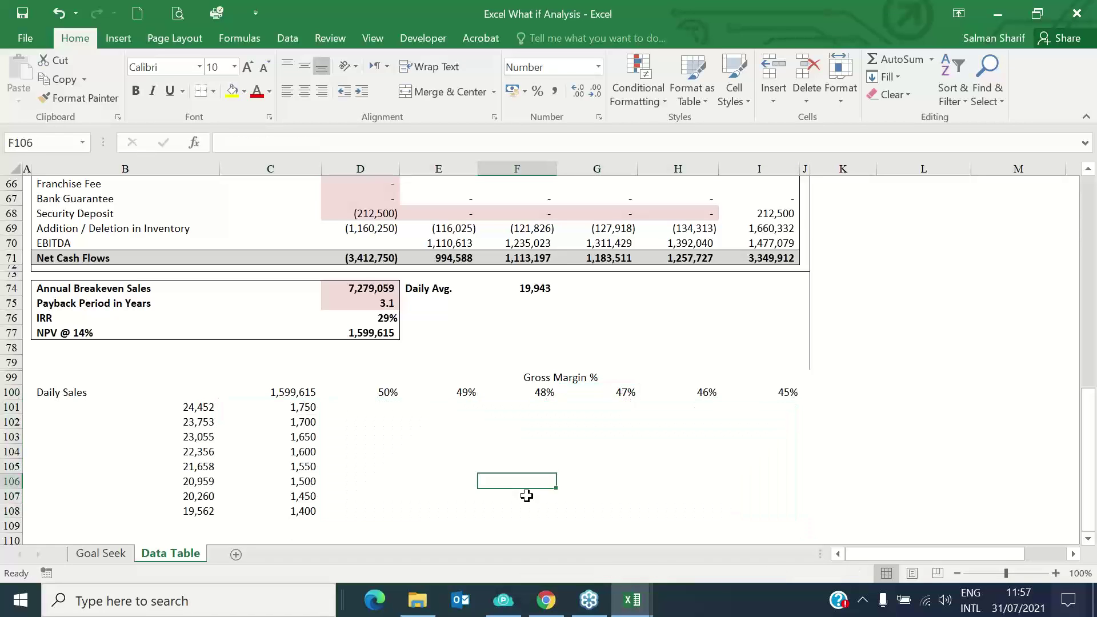
drag(360, 392, 786, 392)
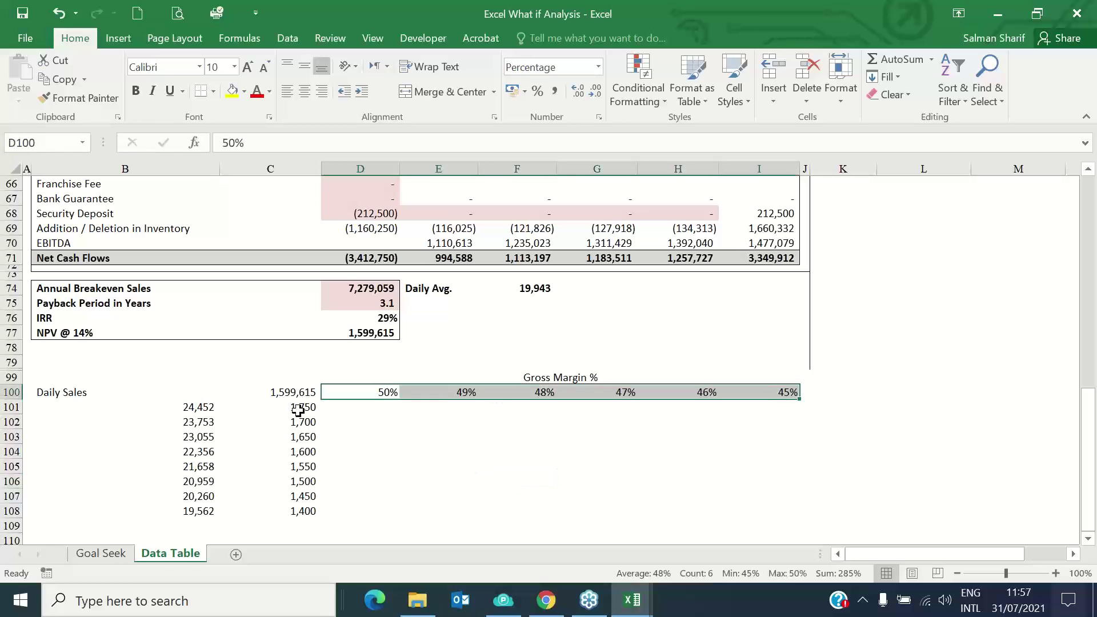
drag(298, 409, 298, 509)
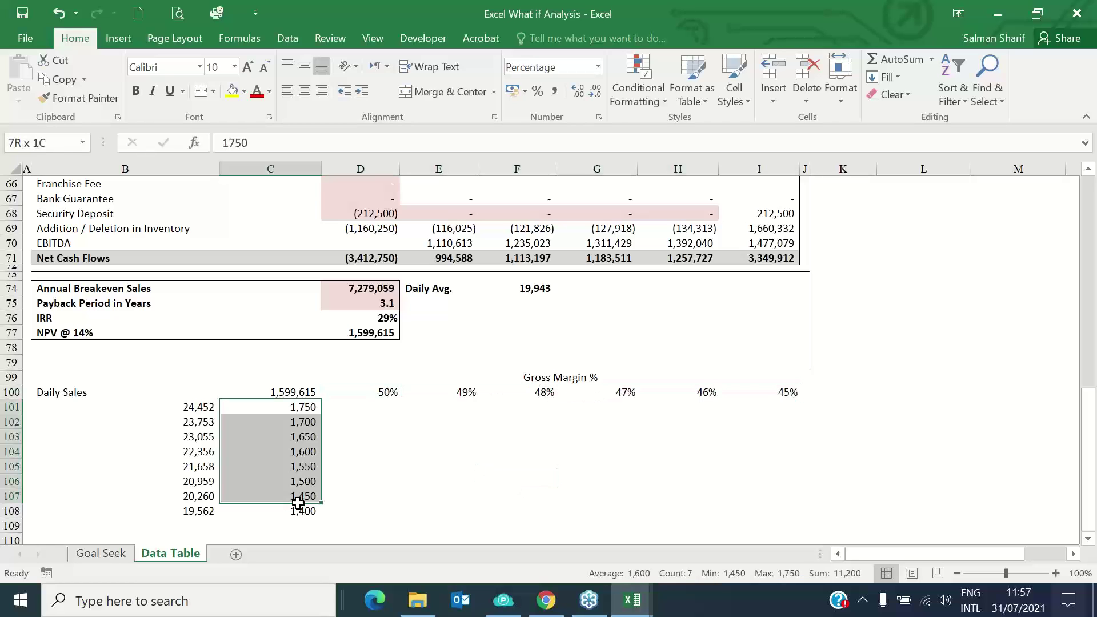
click(296, 393)
key(F2)
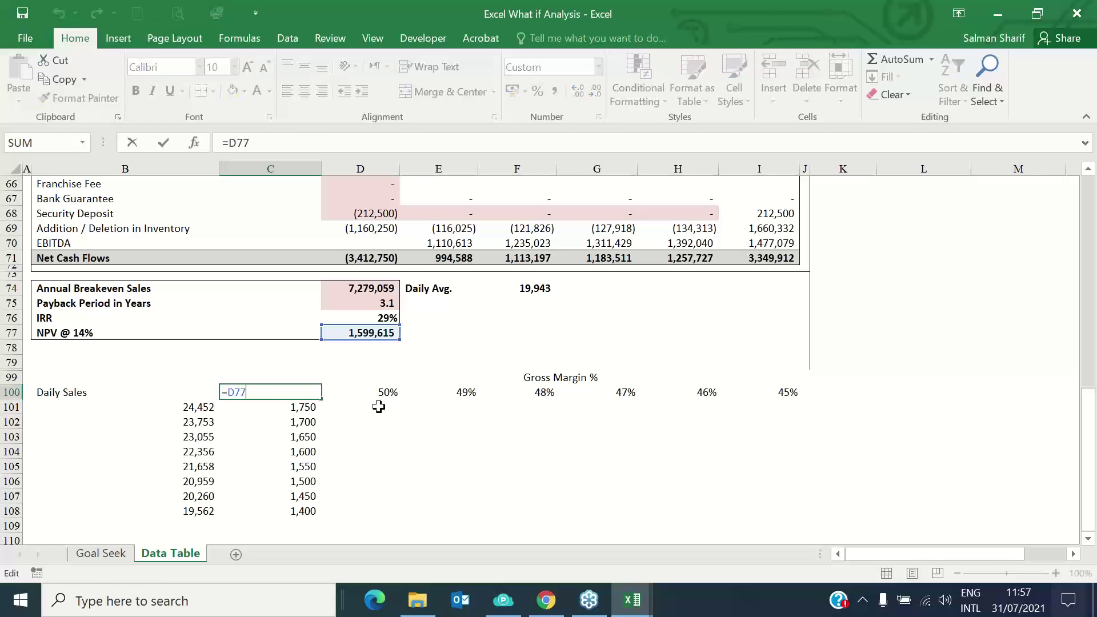
key(Escape)
Review the margin and sales step formulas, then select the table range C100:I108
drag(399, 393, 738, 389)
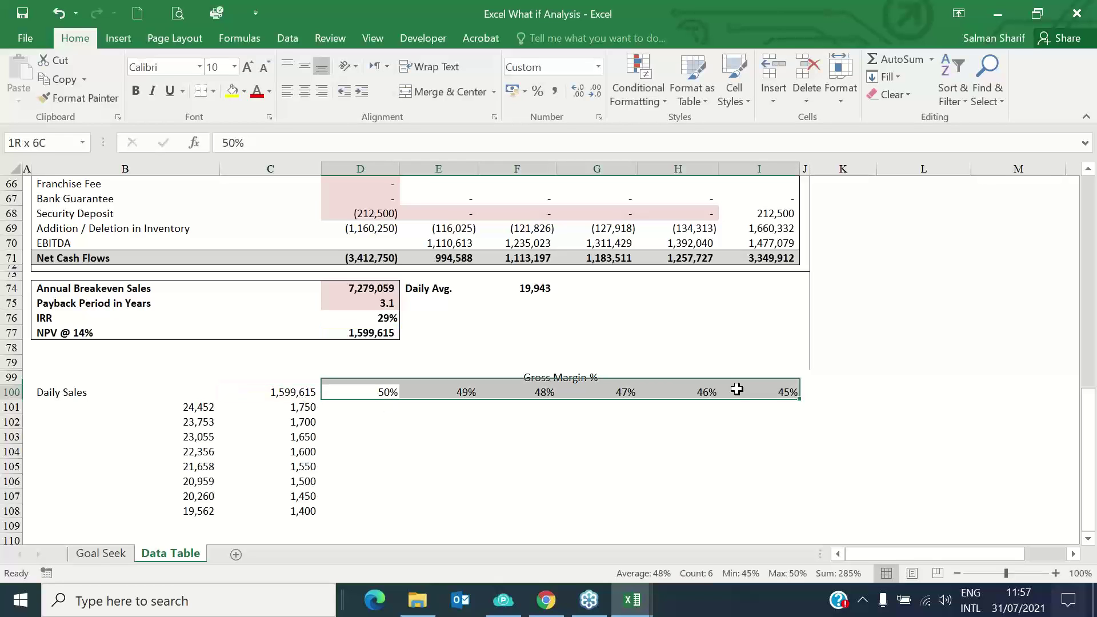
drag(294, 408, 302, 502)
key(Down)
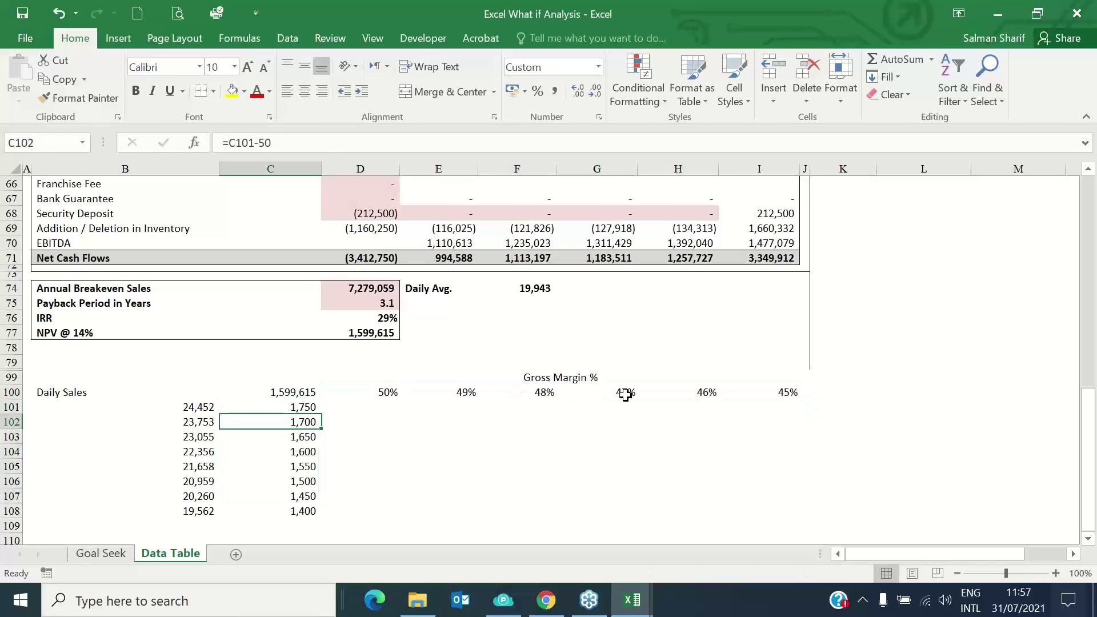
click(626, 396)
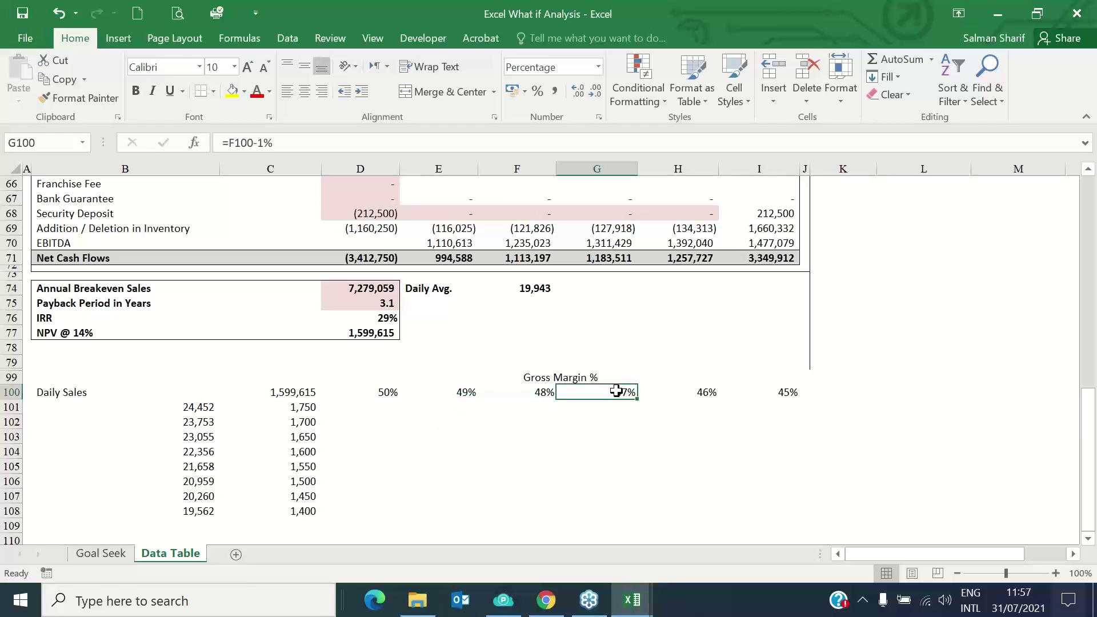
click(314, 520)
click(309, 392)
drag(310, 392, 794, 511)
click(287, 38)
Create a Data Table with row input cell $C$19 and column input cell $C$16
click(729, 86)
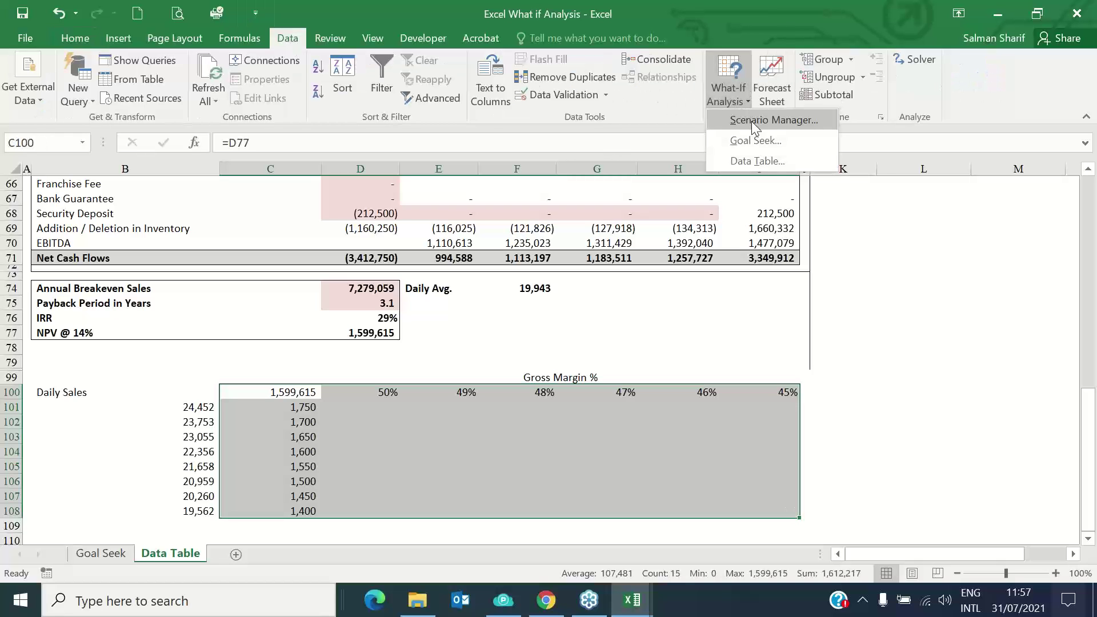
click(767, 162)
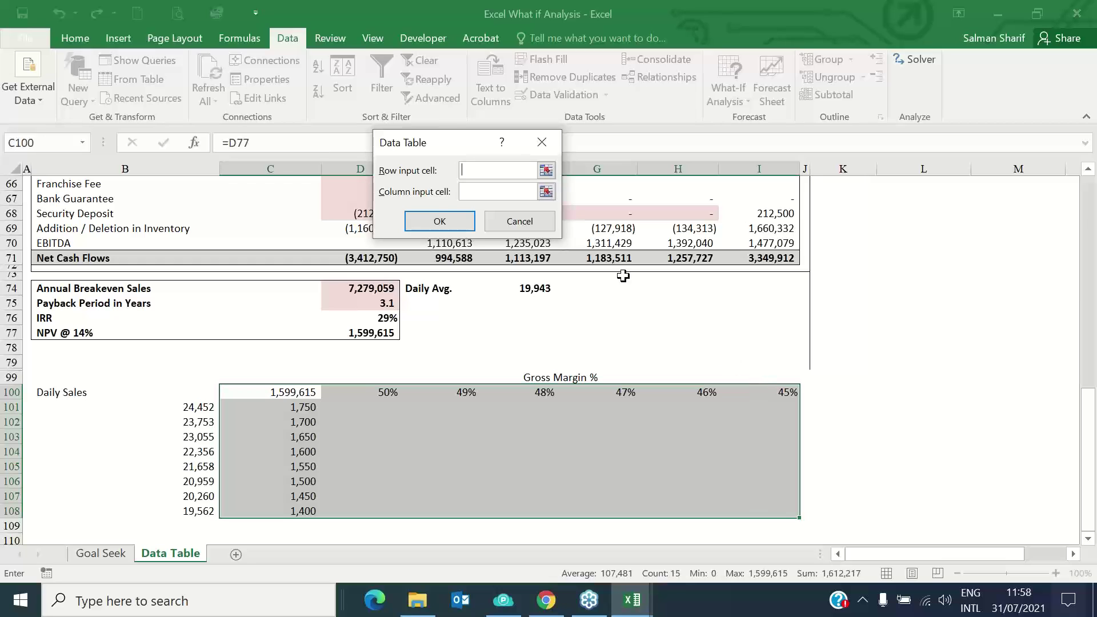
click(546, 171)
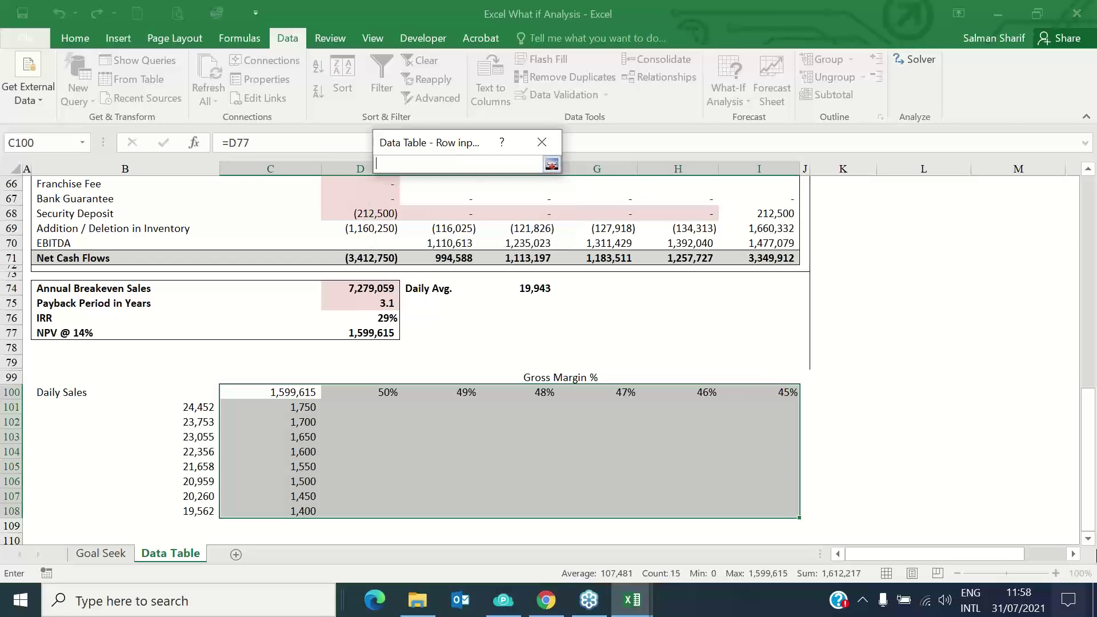
drag(1091, 520, 1086, 250)
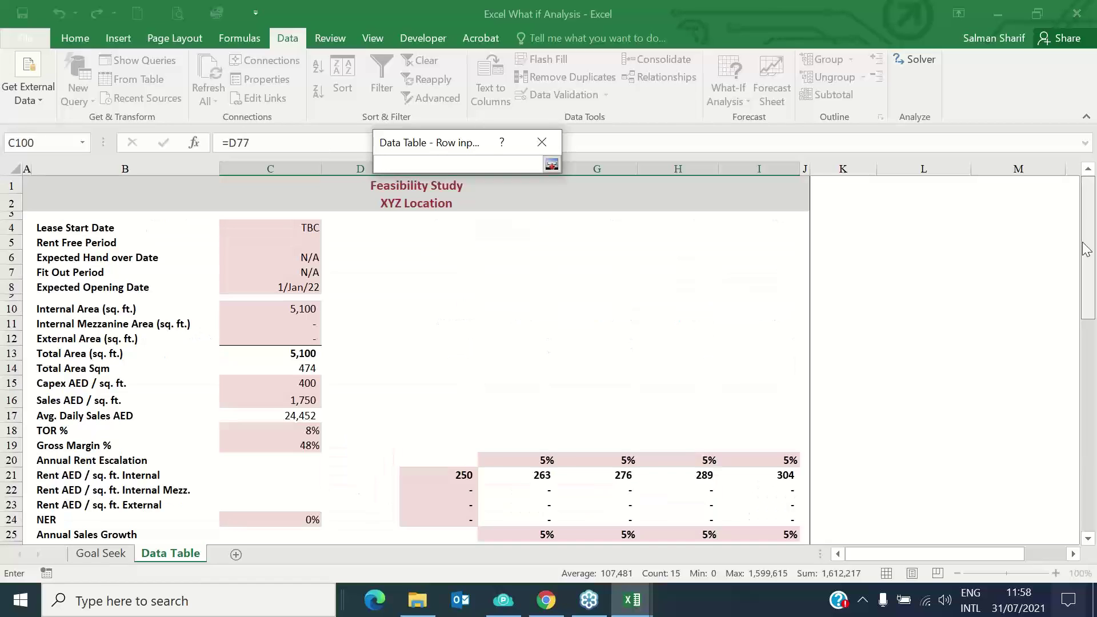
click(306, 454)
click(551, 165)
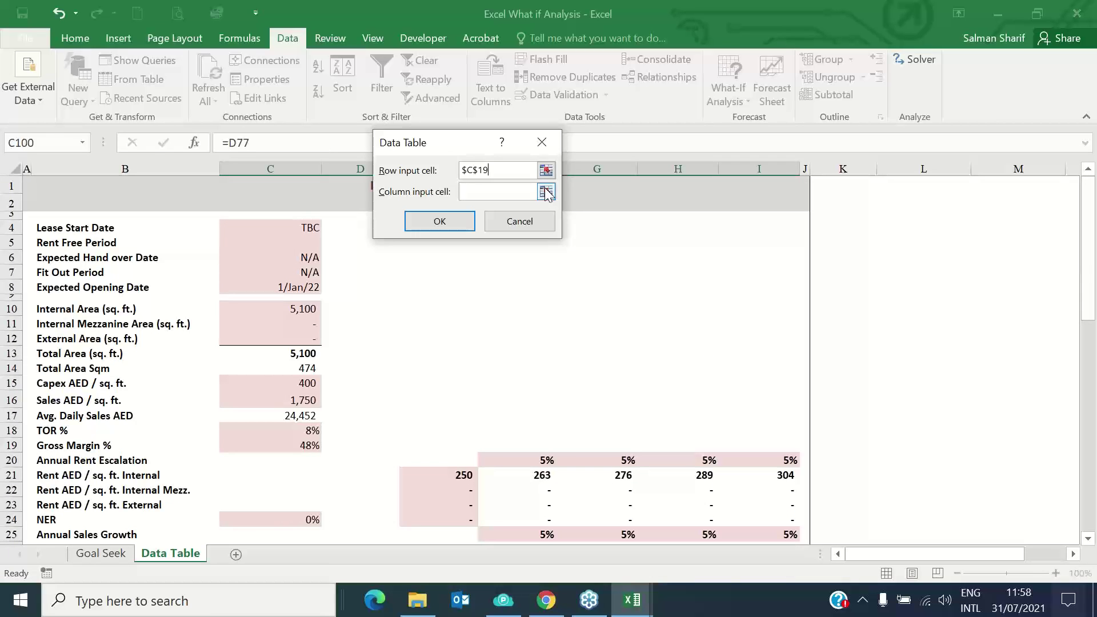
click(547, 192)
click(309, 400)
click(552, 166)
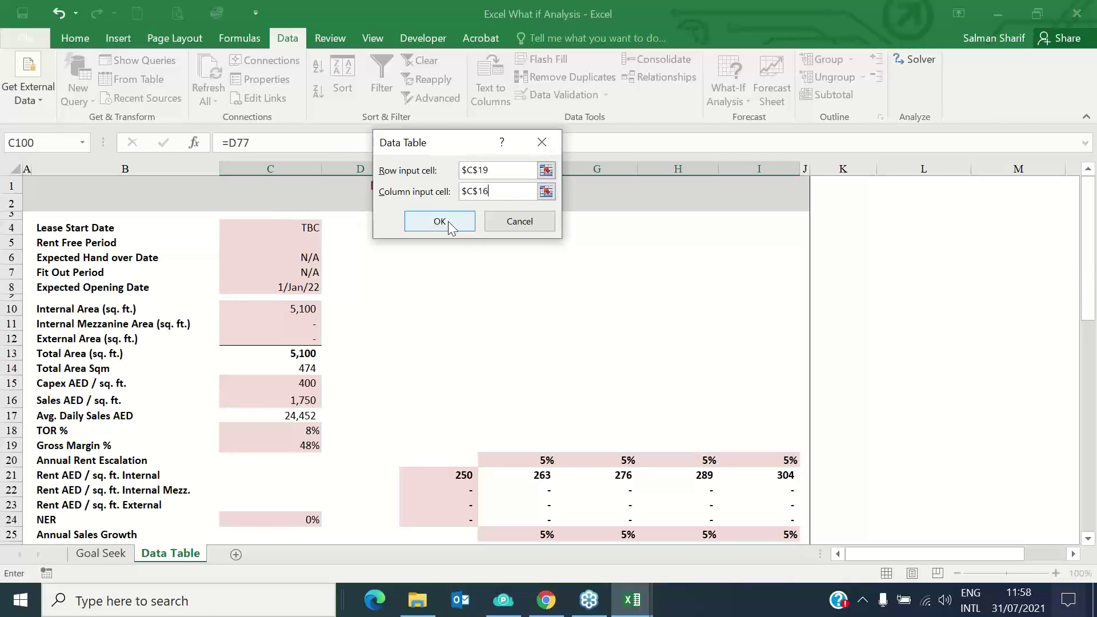
click(448, 222)
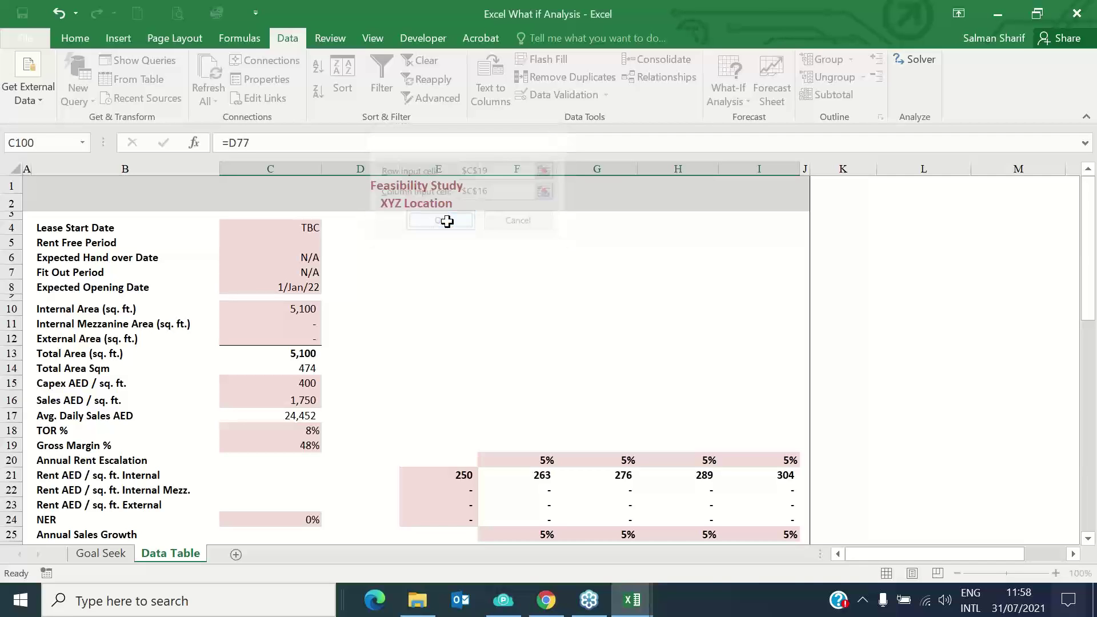
Review the rebuilt NPV results block and the C100 link to the base-case NPV
scroll(449, 407, down, 8)
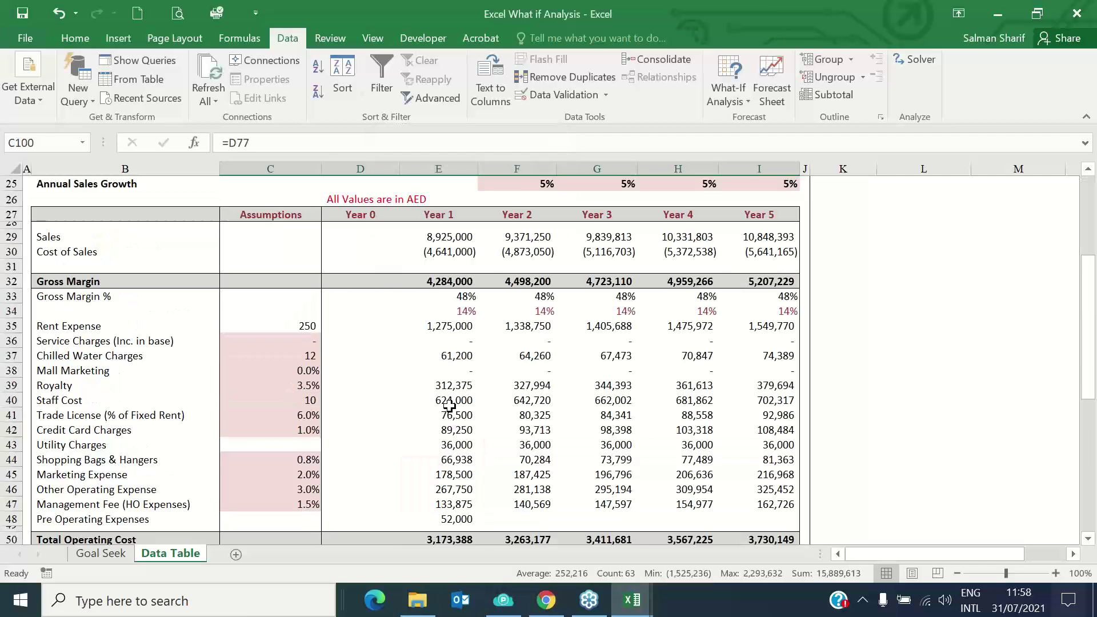
scroll(451, 394, down, 20)
drag(365, 228, 789, 333)
click(293, 213)
scroll(392, 243, up, 1)
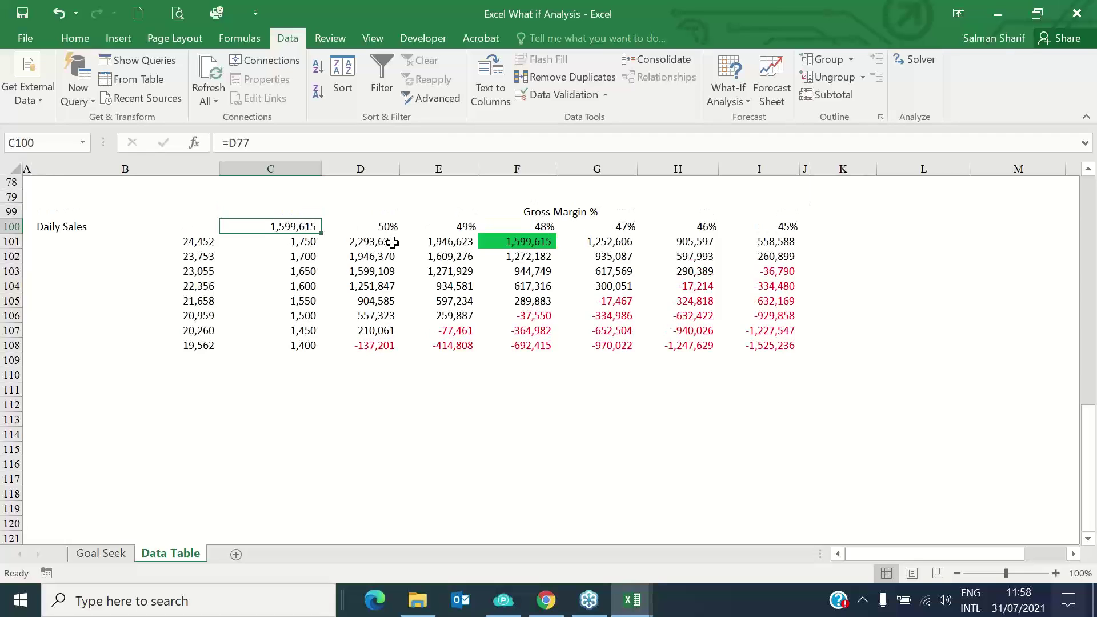
scroll(392, 242, up, 2)
drag(365, 311, 789, 415)
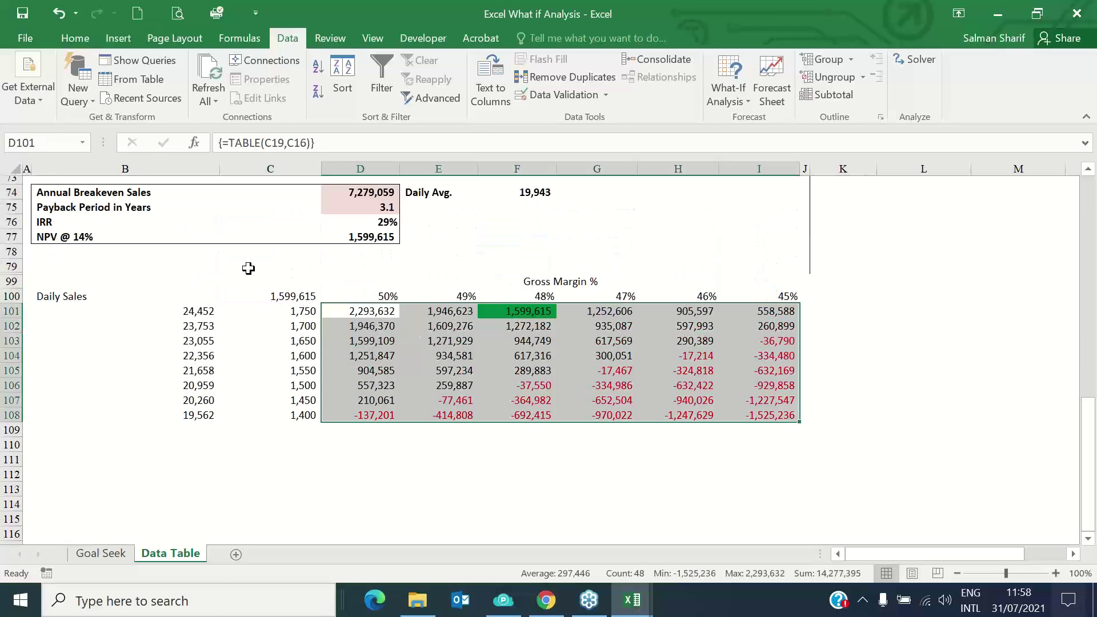
drag(268, 296, 274, 311)
scroll(417, 293, up, 4)
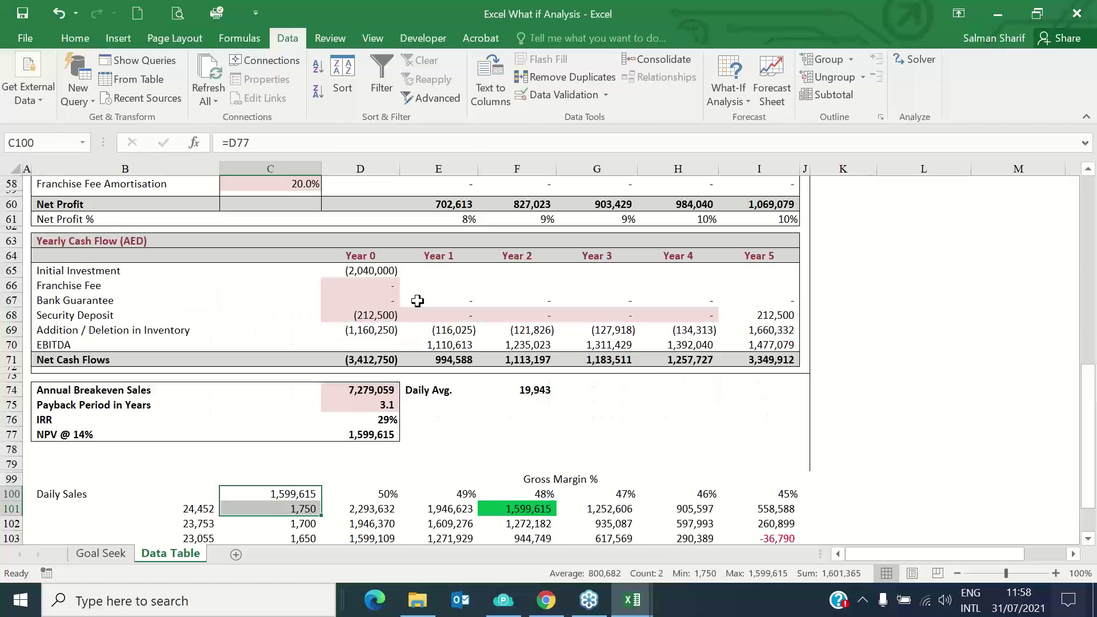
scroll(366, 408, down, 2)
scroll(367, 408, down, 1)
drag(367, 395, 795, 499)
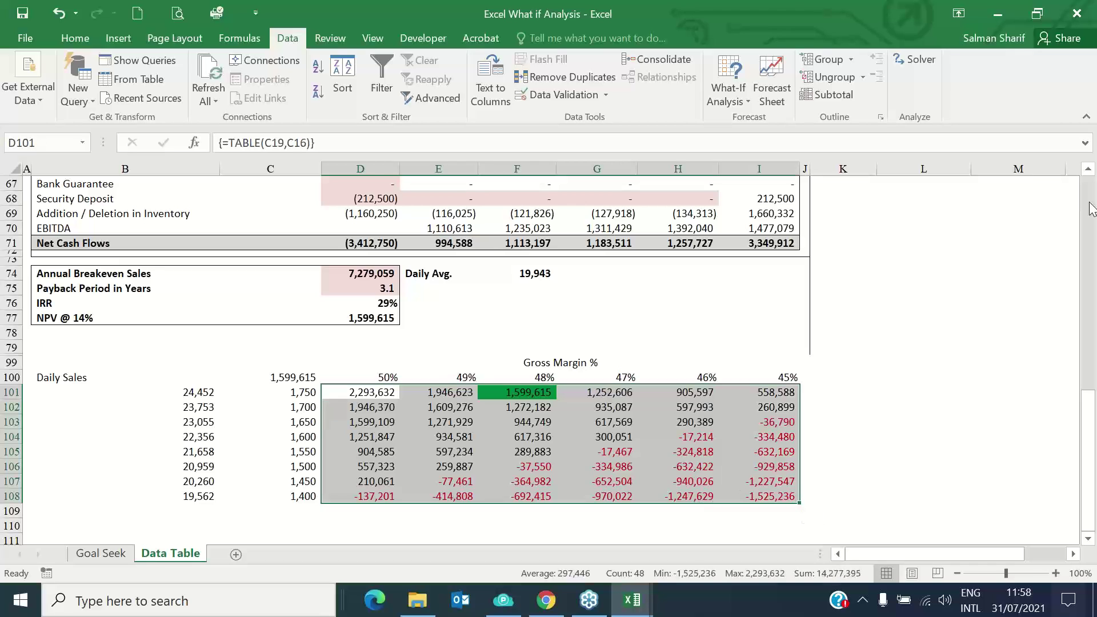